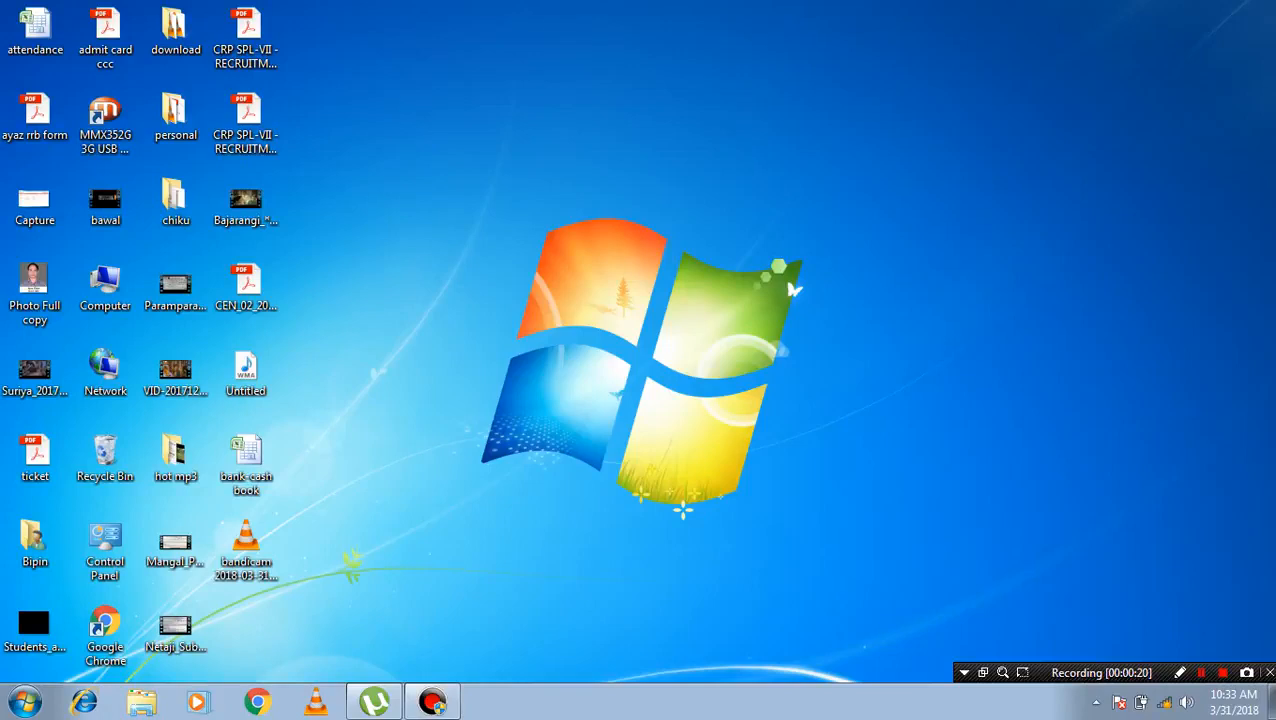
- Refresh the desktop and launch Excel with the Run command excel
right_click(724, 35)
click(776, 115)
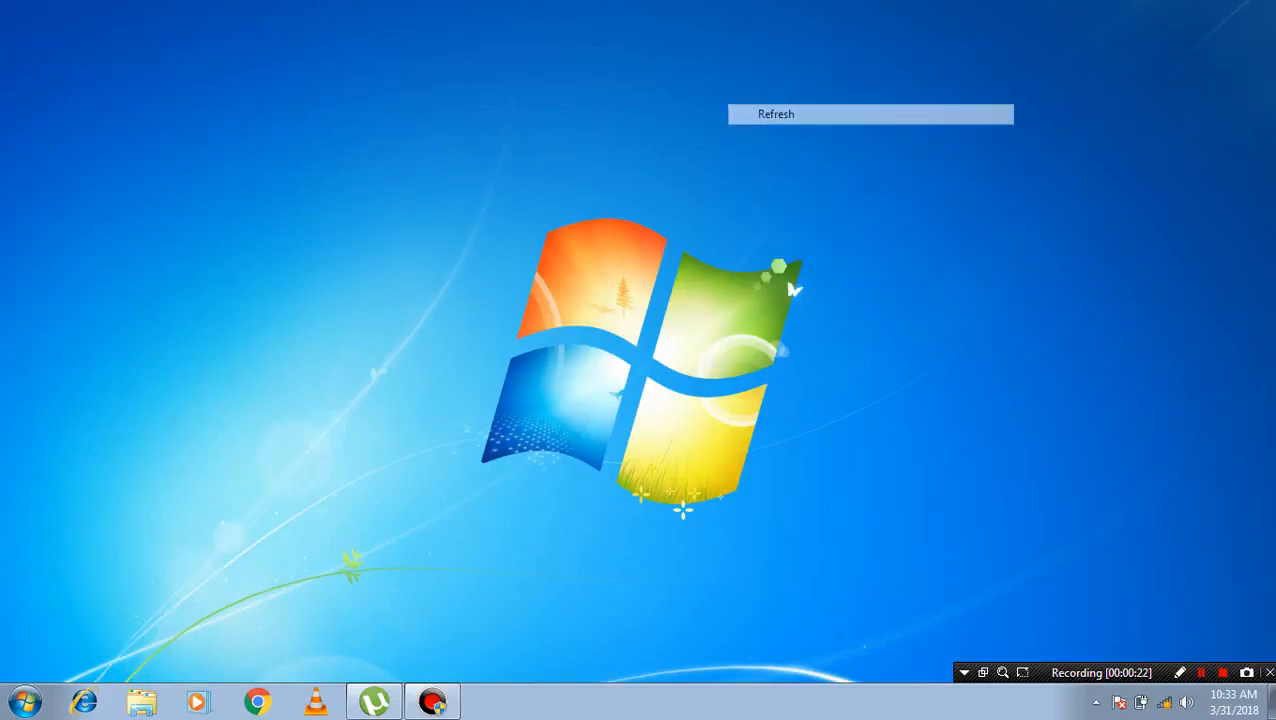
key(super+r)
text(excel)
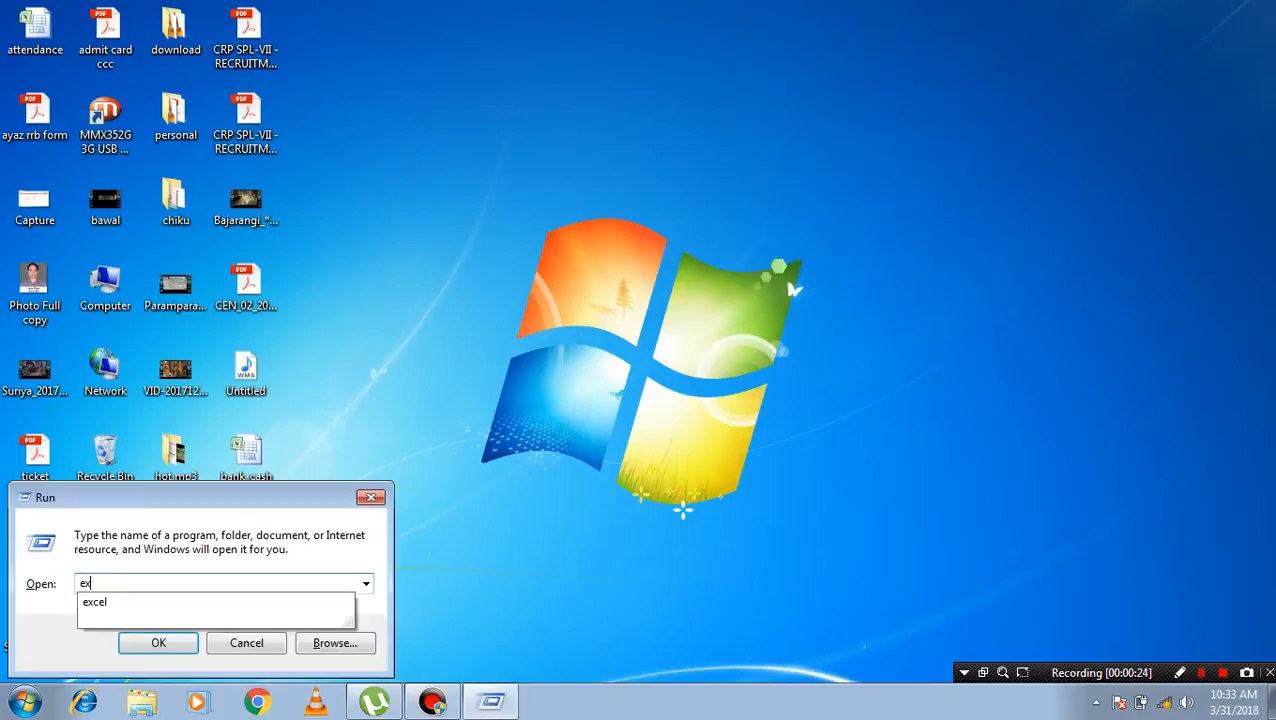
key(Return)
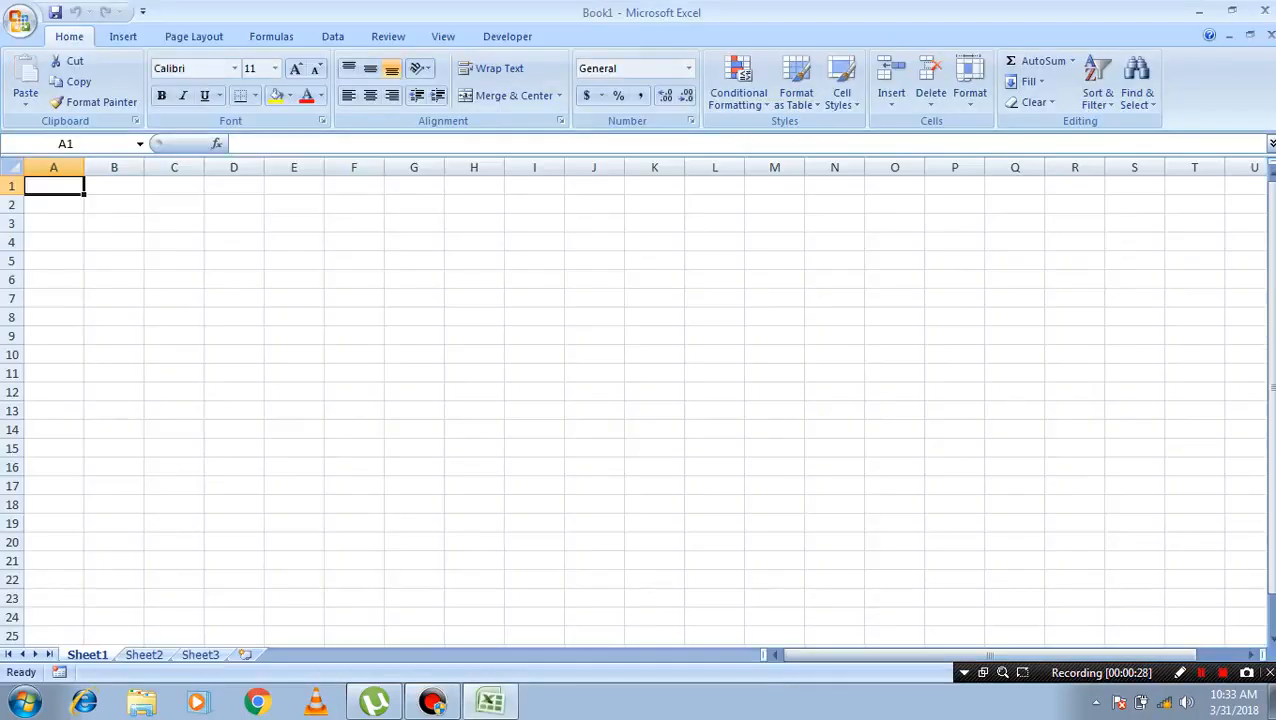
- Enter the header Employee_Code in cell A3 and fit column A's width to it
click(114, 298)
click(54, 223)
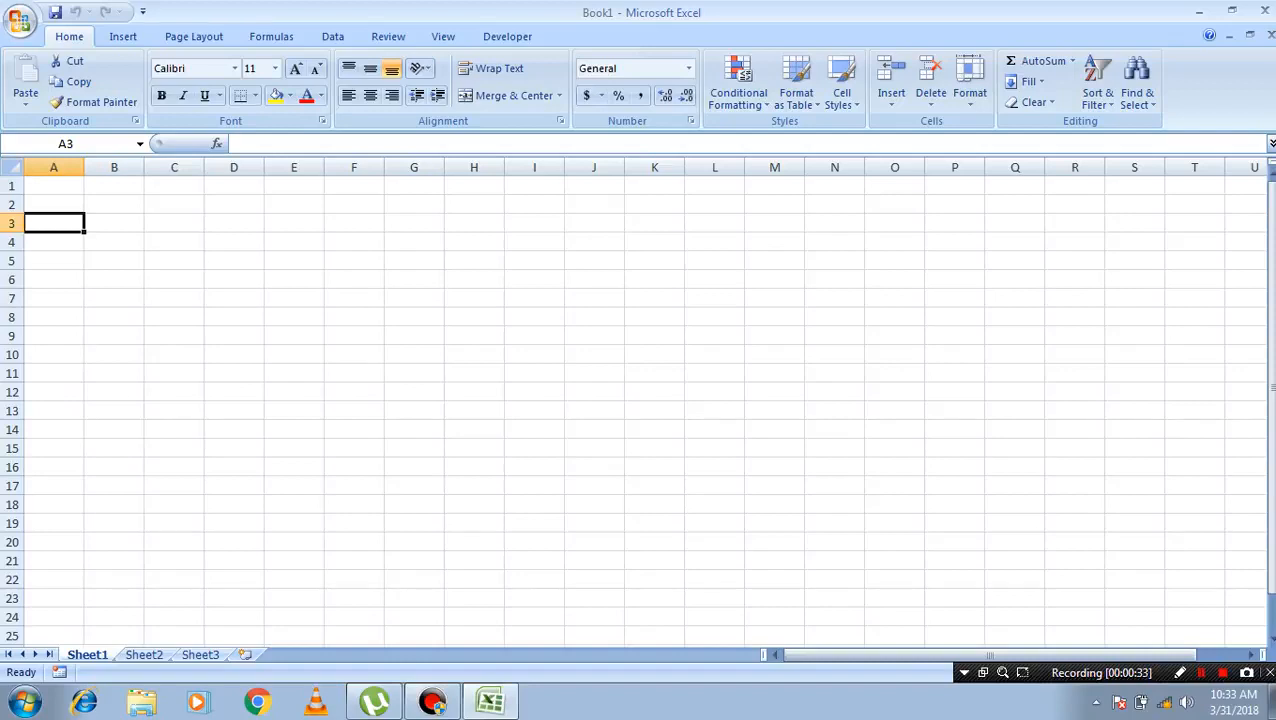
text(Epmol)
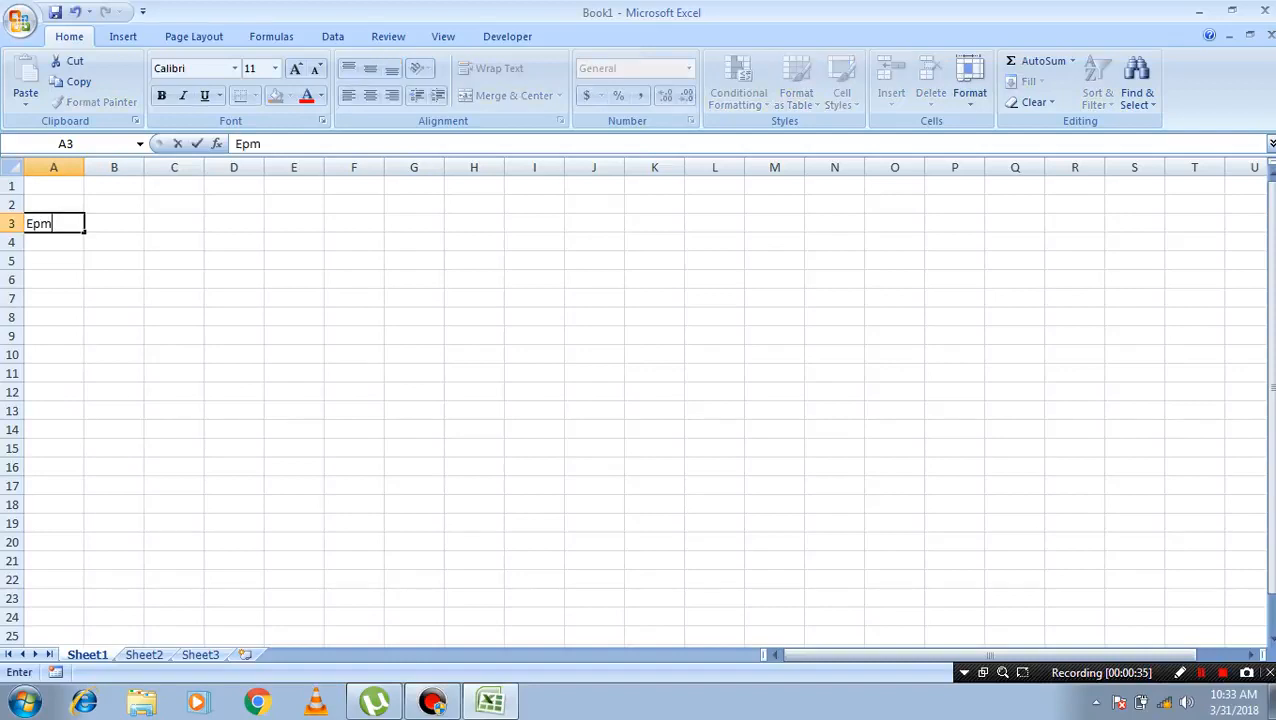
key(BackSpace)
key(BackSpace)
key(BackSpace)
key(BackSpace)
text(mployee)
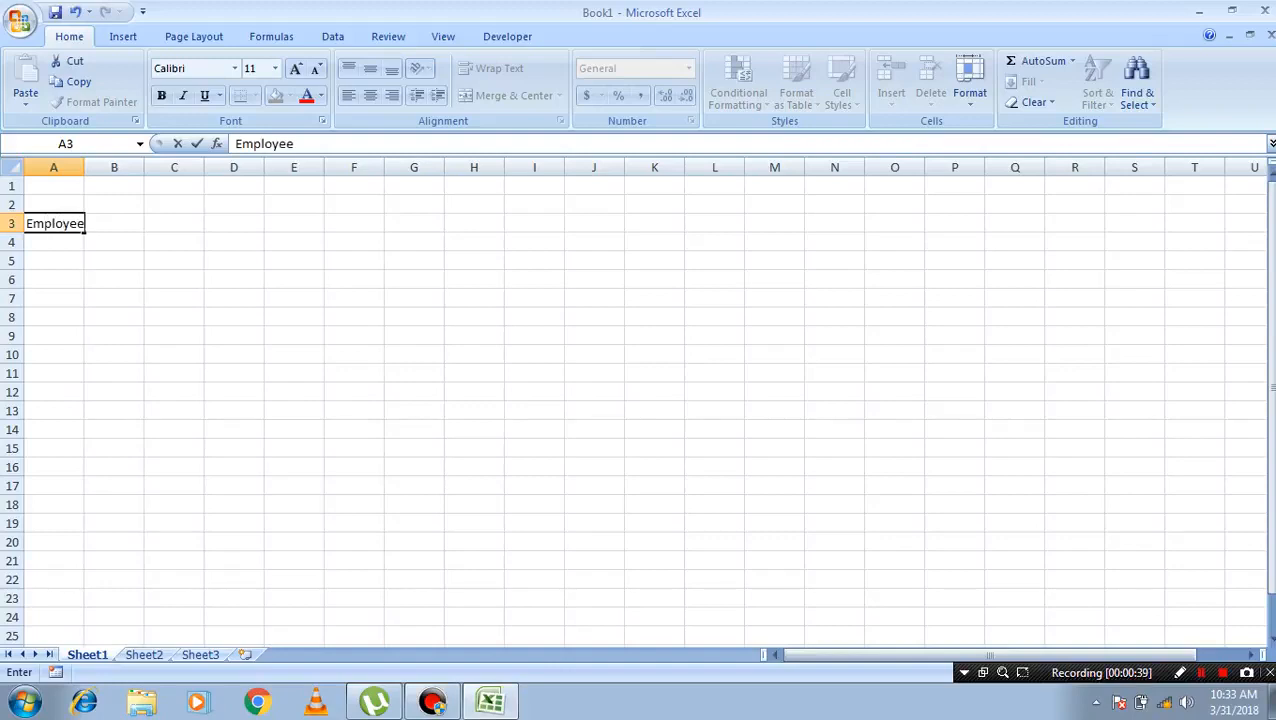
text(_Code)
key(Return)
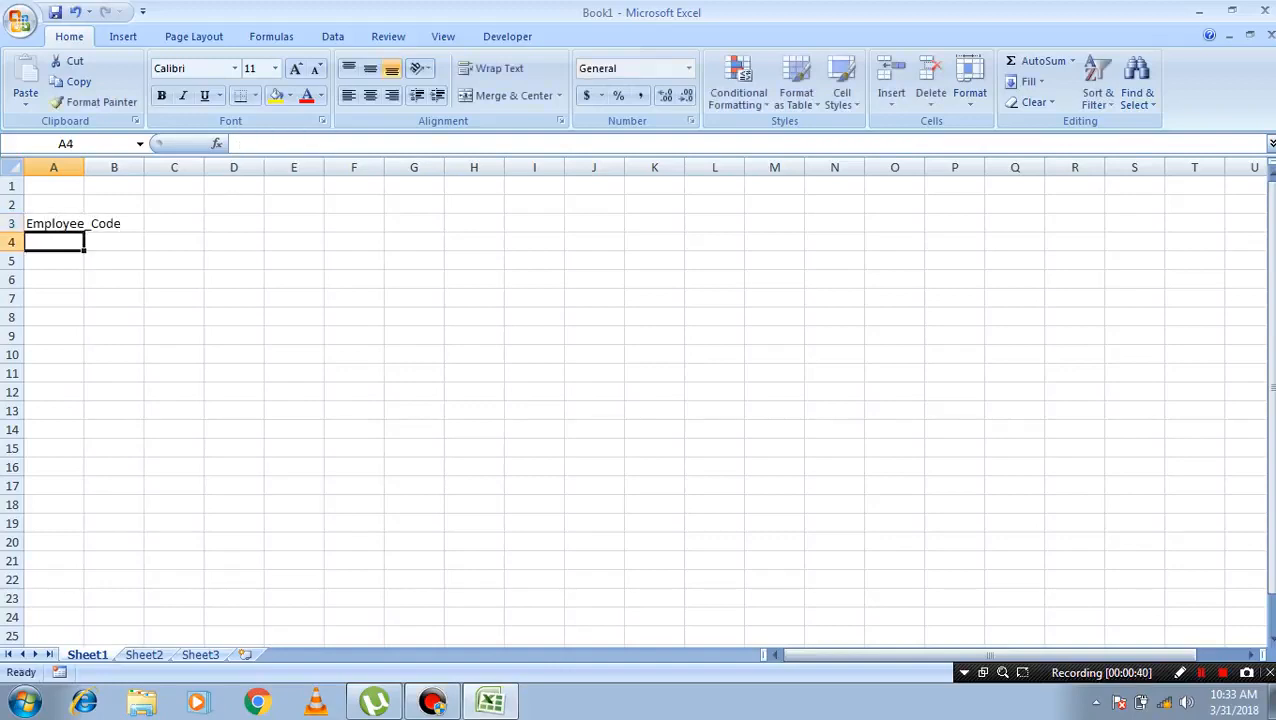
double_click(84, 167)
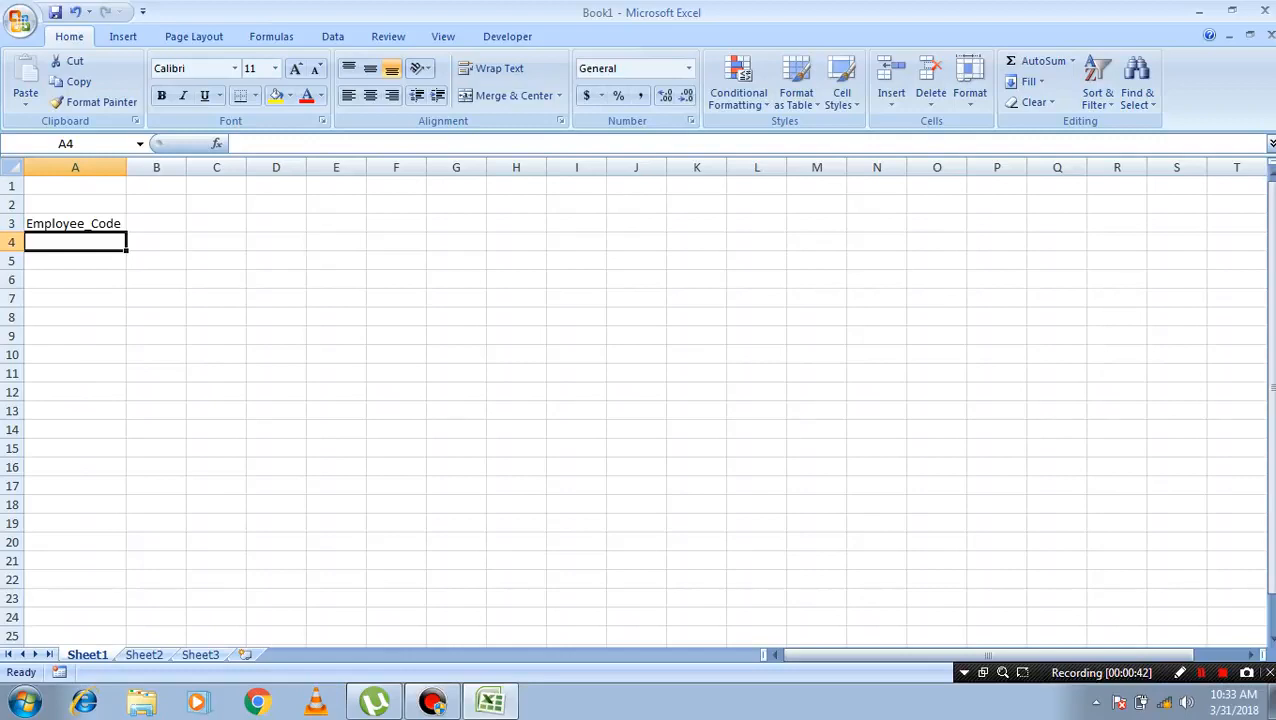
- Widen column B to about three times its width and enter the header Employee Name in B3
click(156, 223)
drag(186, 167, 312, 167)
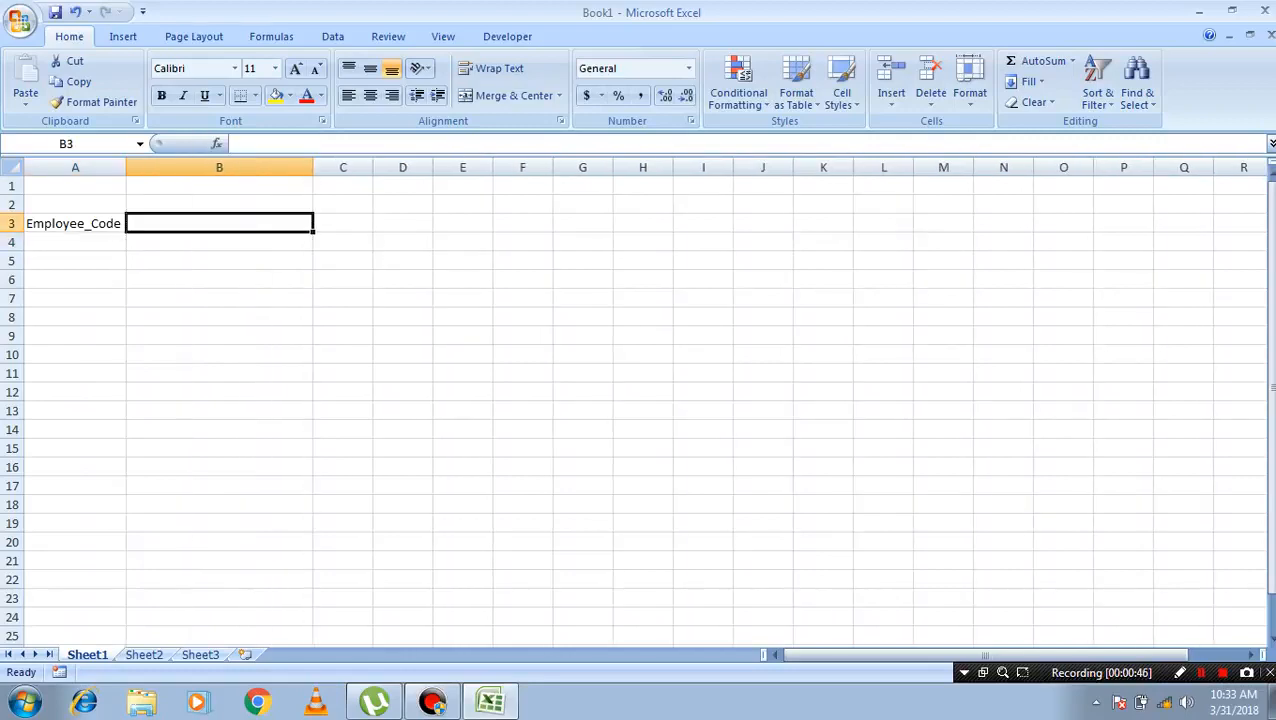
text(Empl)
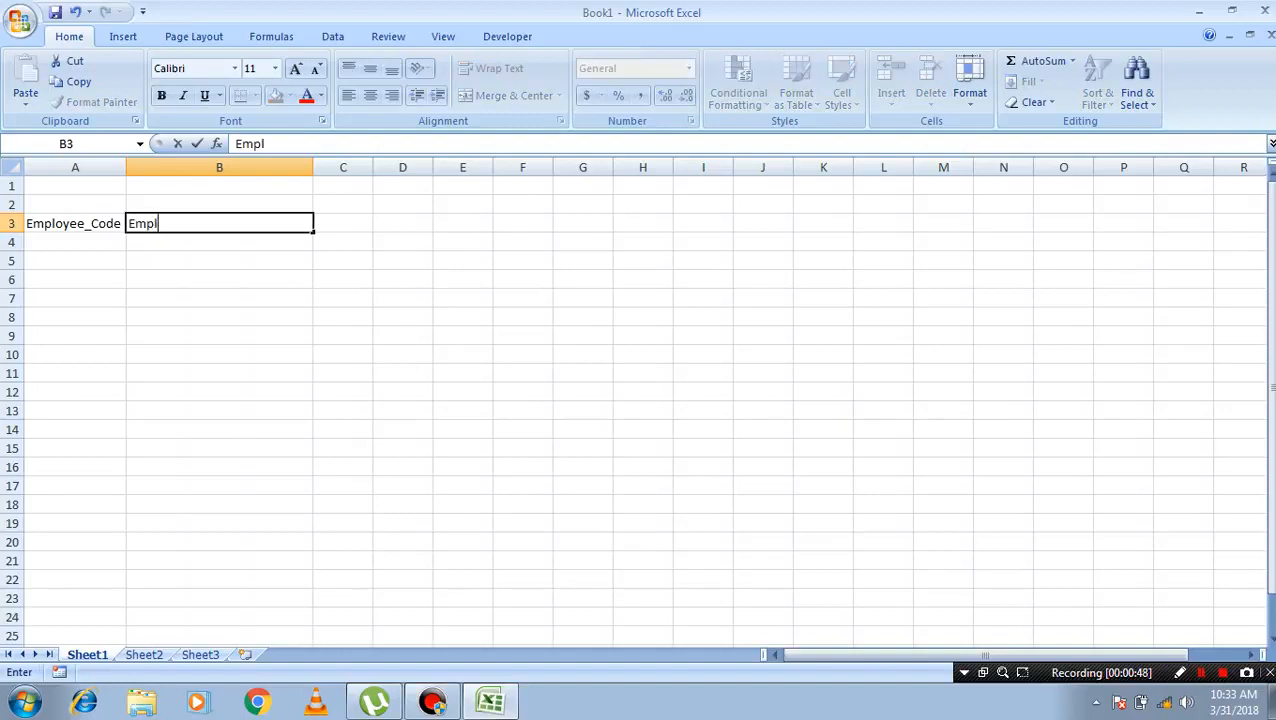
text(oyee Name)
key(Tab)
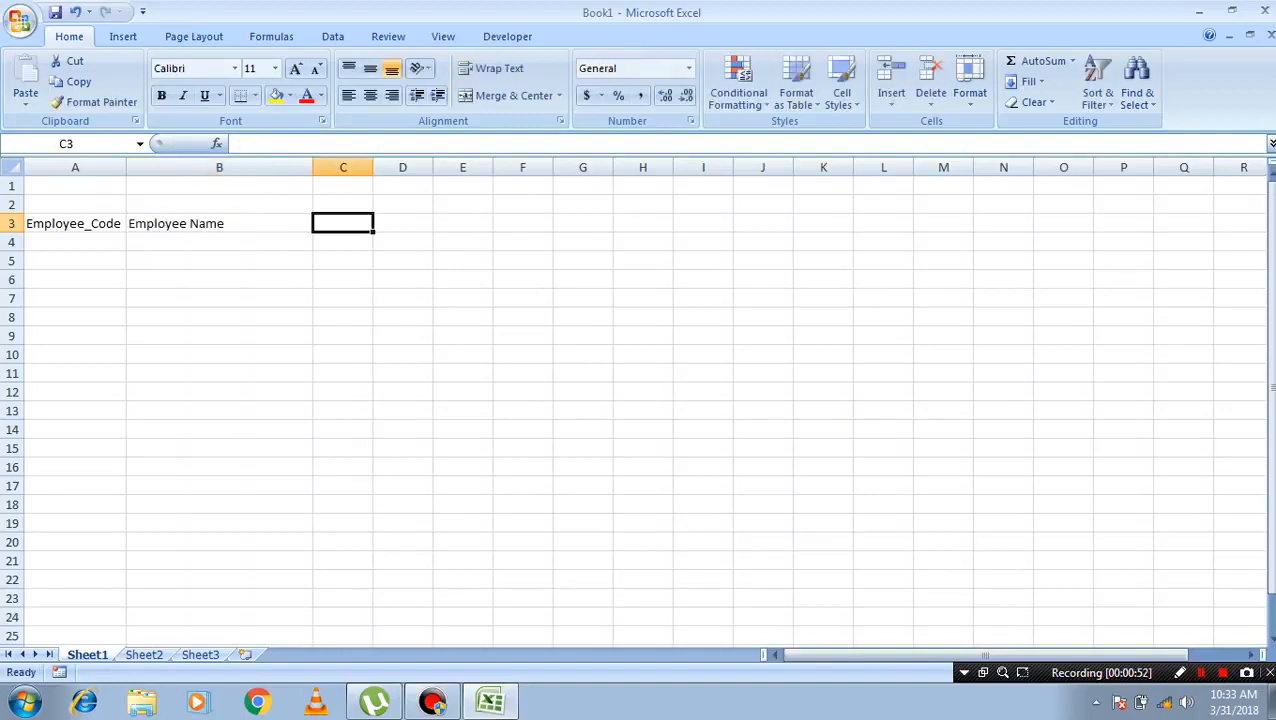
- Enter the header Designation in C3 and widen column C to about twice its width
text(Desi)
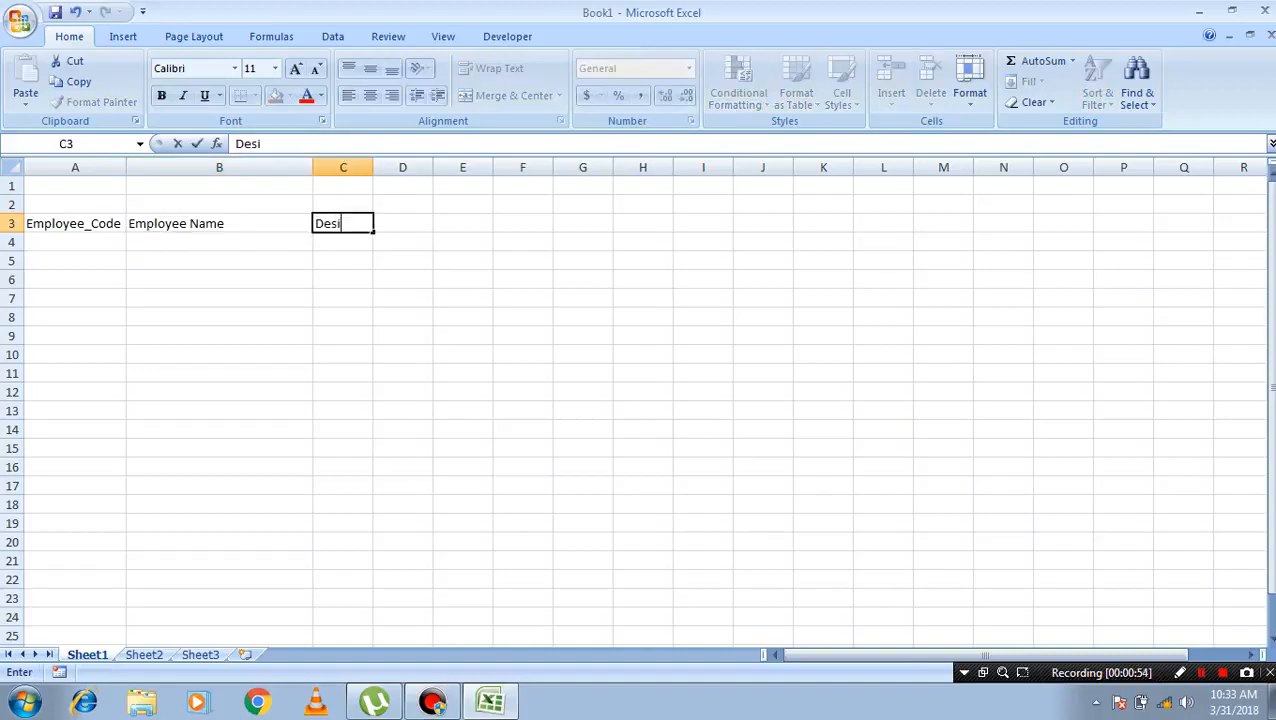
text(gnation)
key(Return)
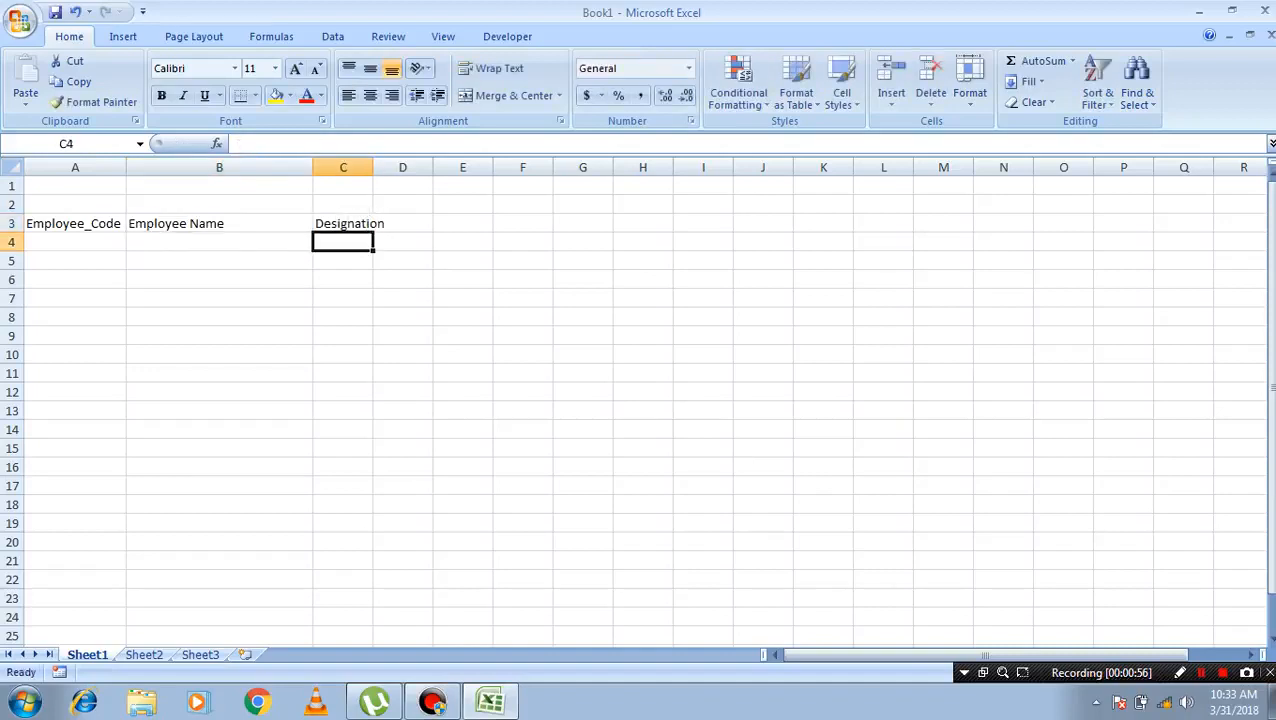
drag(373, 167, 437, 167)
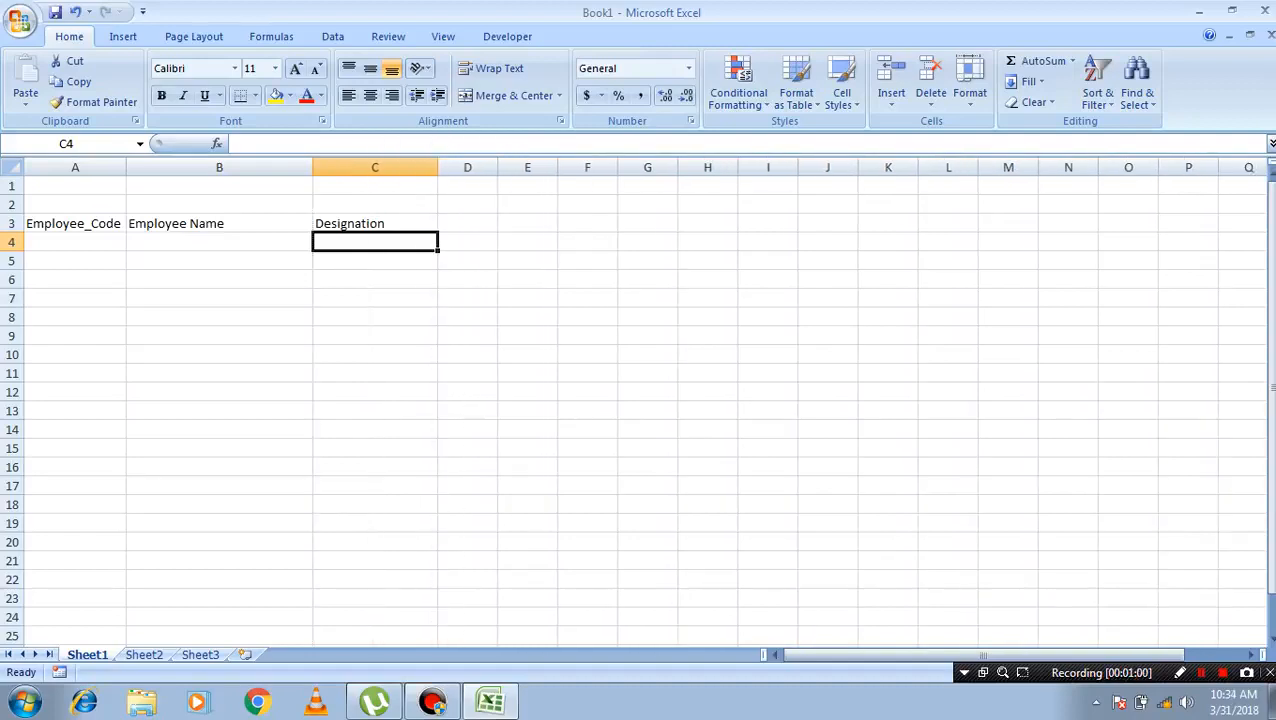
- Enter 1 and 2 in D3 and E3 and fill the day-number series across row 3 to 30 in AG3
click(467, 223)
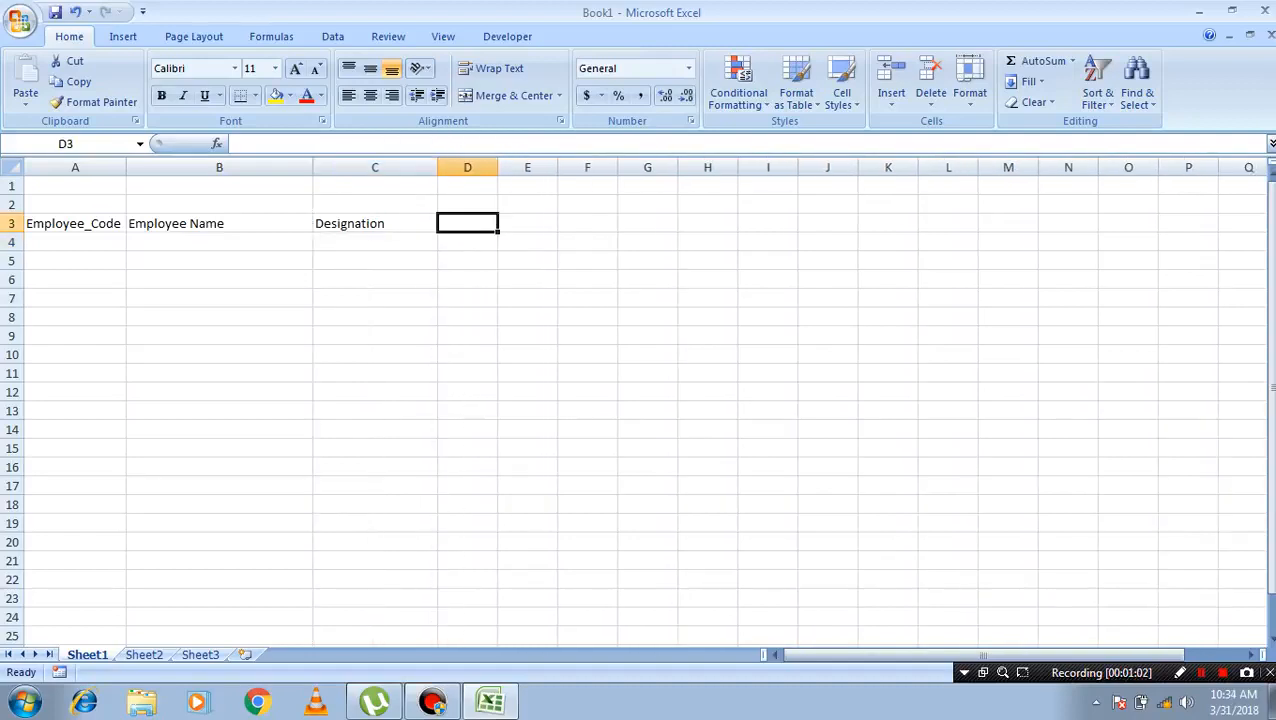
key(Right)
key(Left)
text(1)
key(Tab)
text(2)
key(Tab)
drag(467, 223, 272, 240)
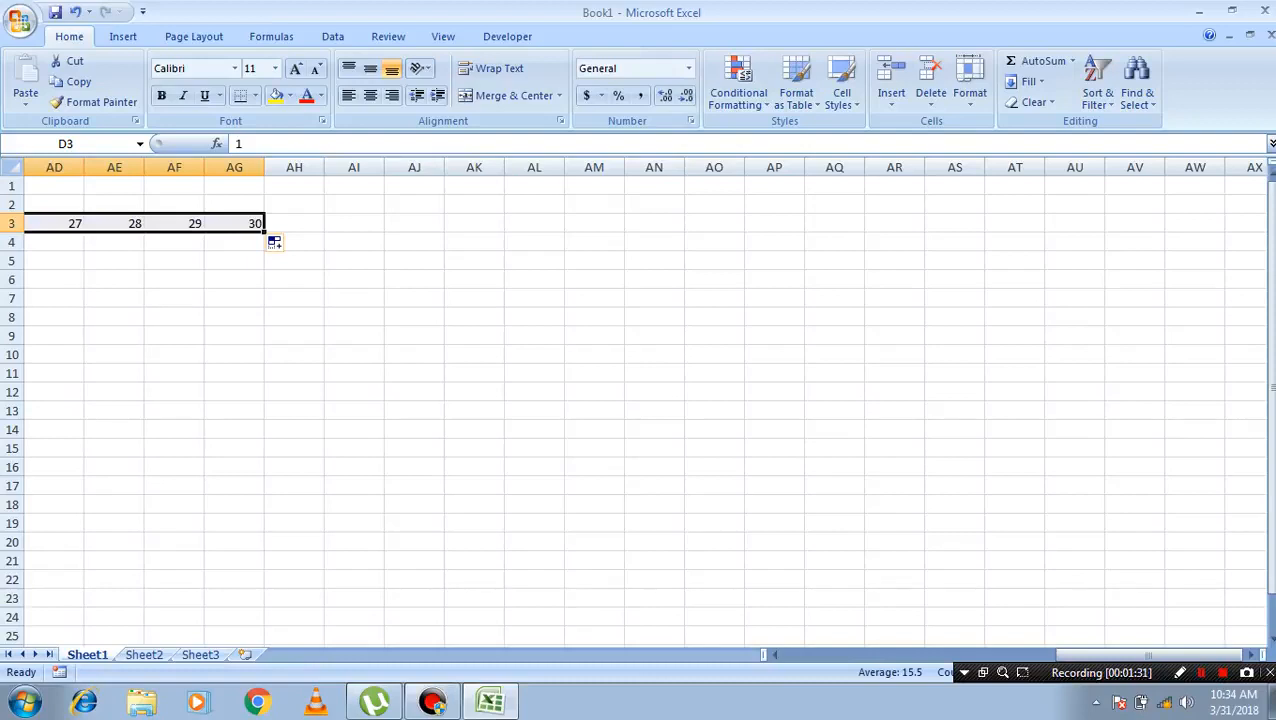
drag(1148, 655, 866, 655)
click(708, 411)
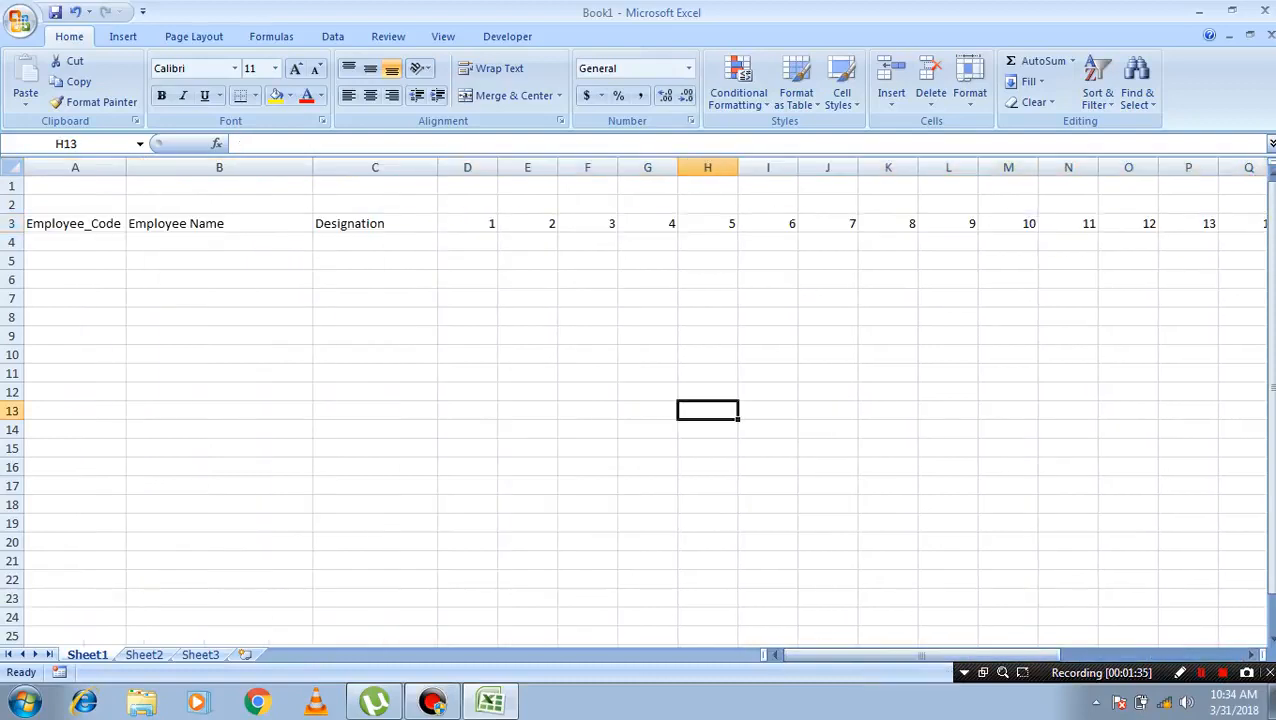
- Check the March 2018 calendar, enter Thu in D2, and fill the weekday names across row 2 to AG2
click(467, 204)
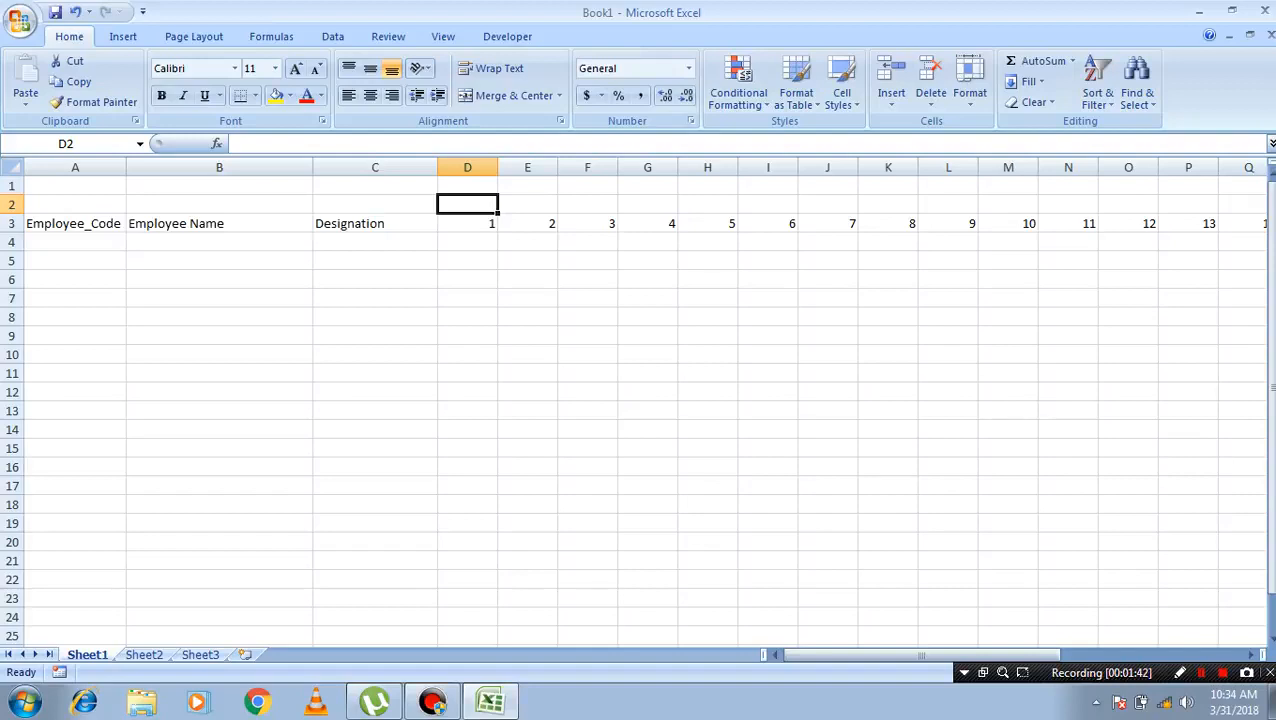
click(1233, 702)
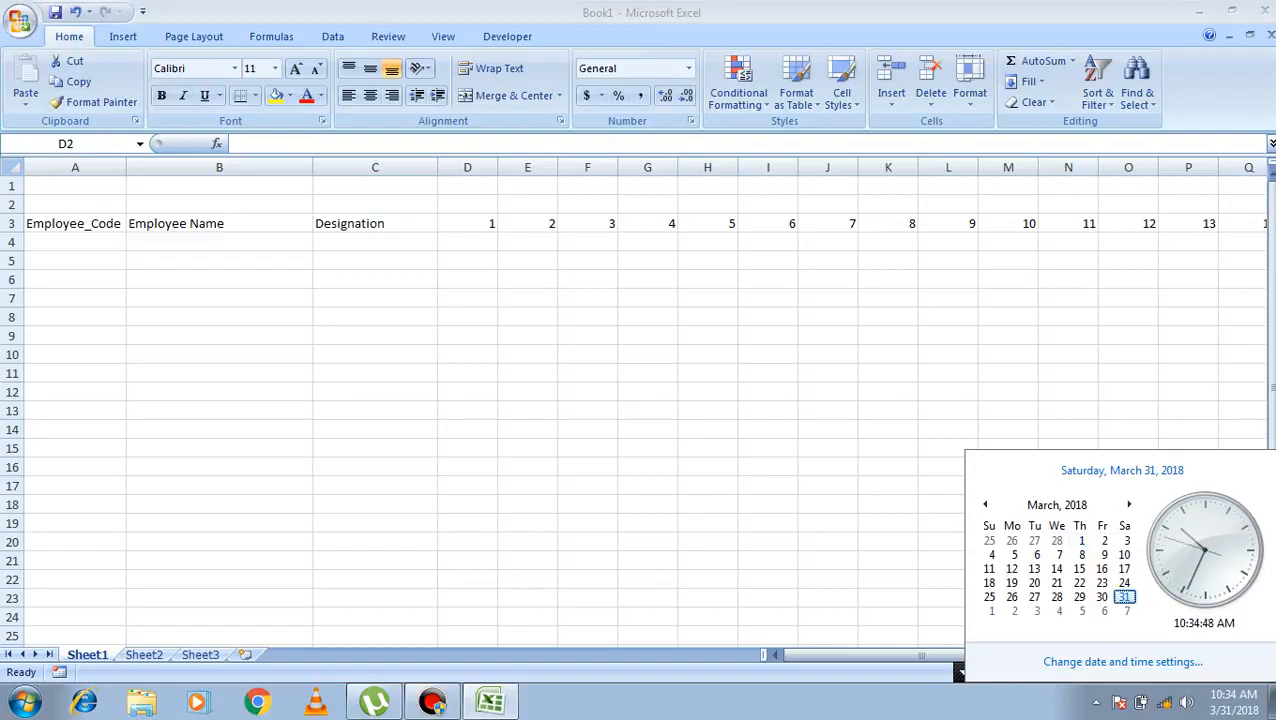
click(467, 204)
text(Thu)
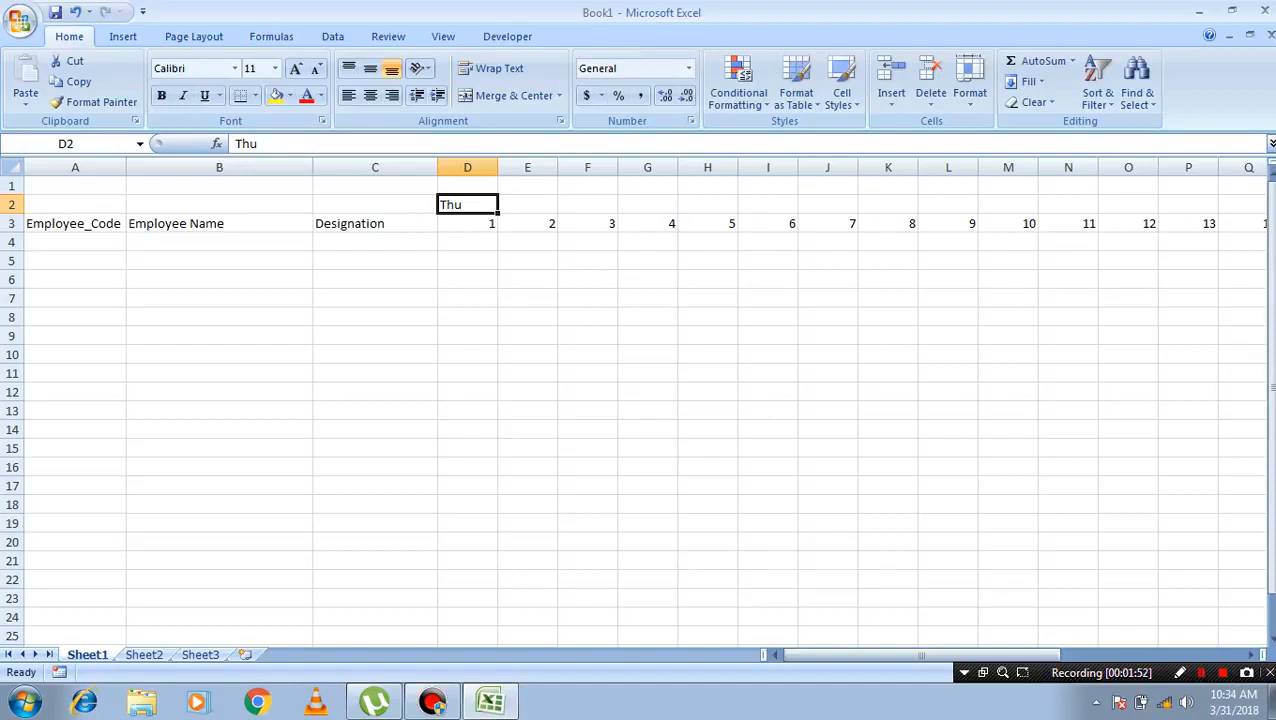
drag(498, 213, 1228, 222)
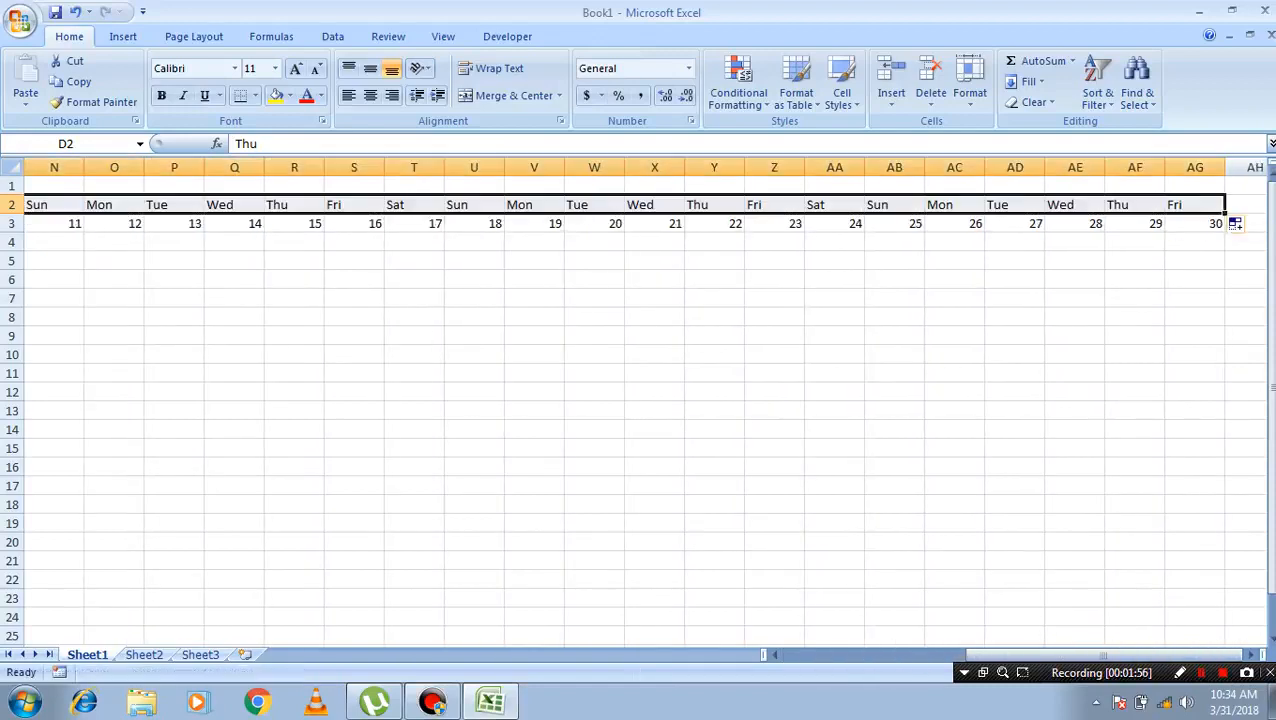
- Narrow day columns D through AG together to about half their width
click(1117, 204)
drag(1195, 167, 70, 167)
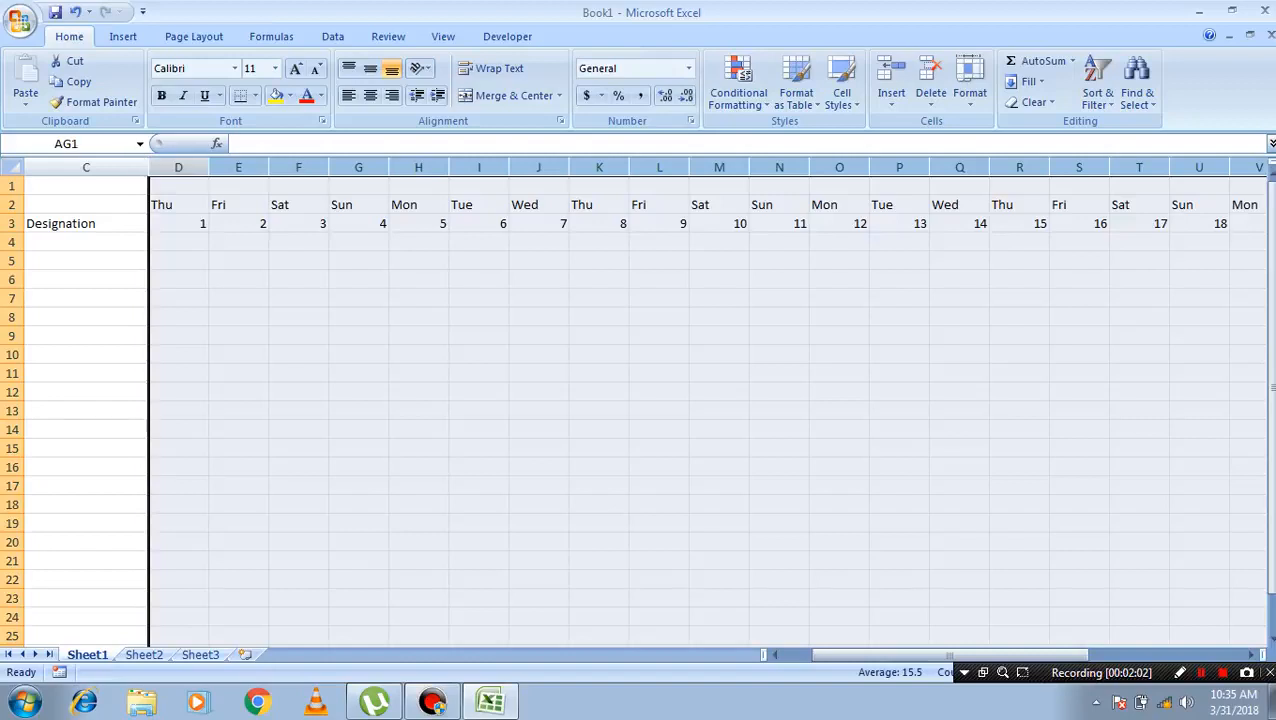
drag(208, 167, 178, 167)
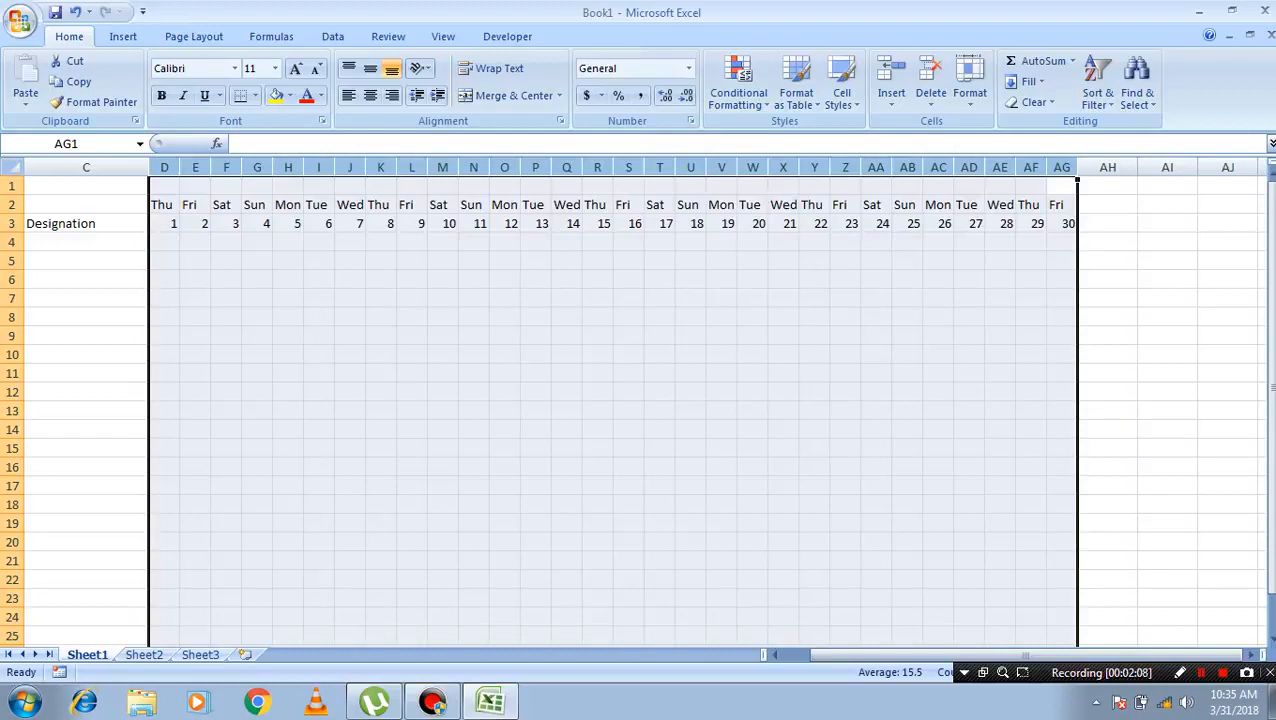
- Merge and center cells A2:A3 for the Employee_Code header
click(164, 242)
key(Left)
key(Left)
key(Left)
key(Right)
key(Right)
key(Left)
key(Left)
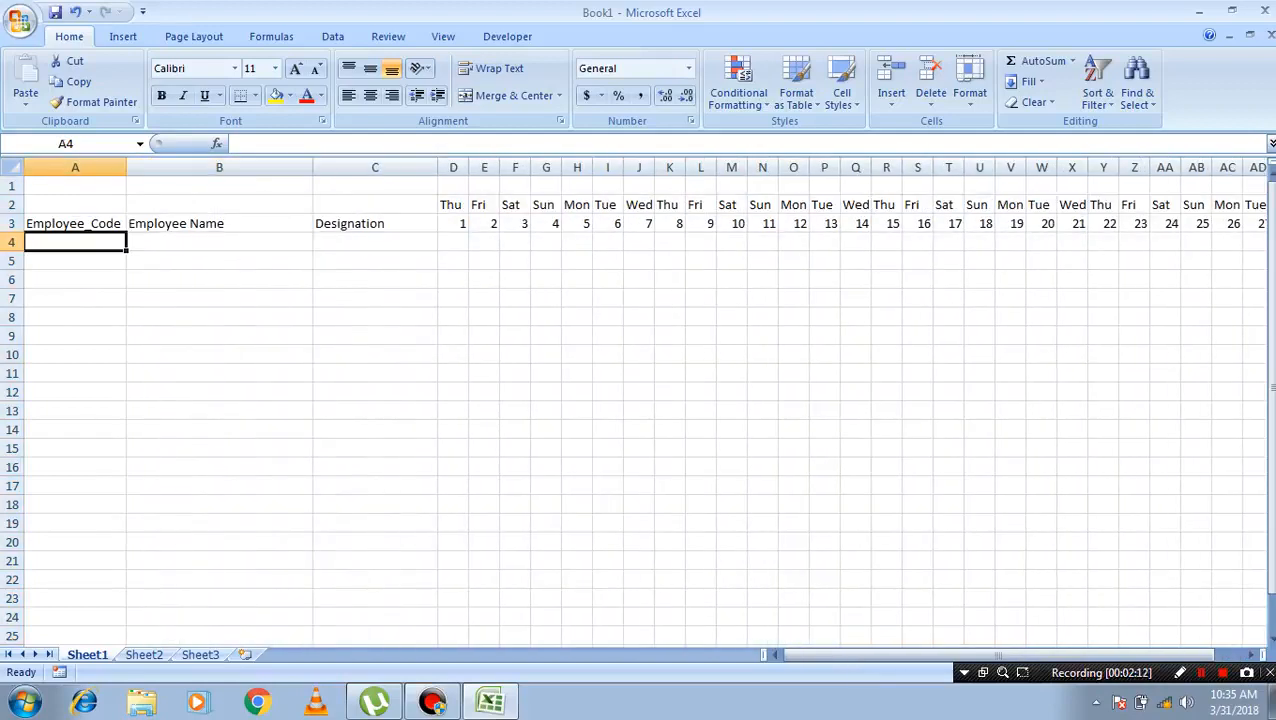
key(Up)
key(Up)
key(shift+Down)
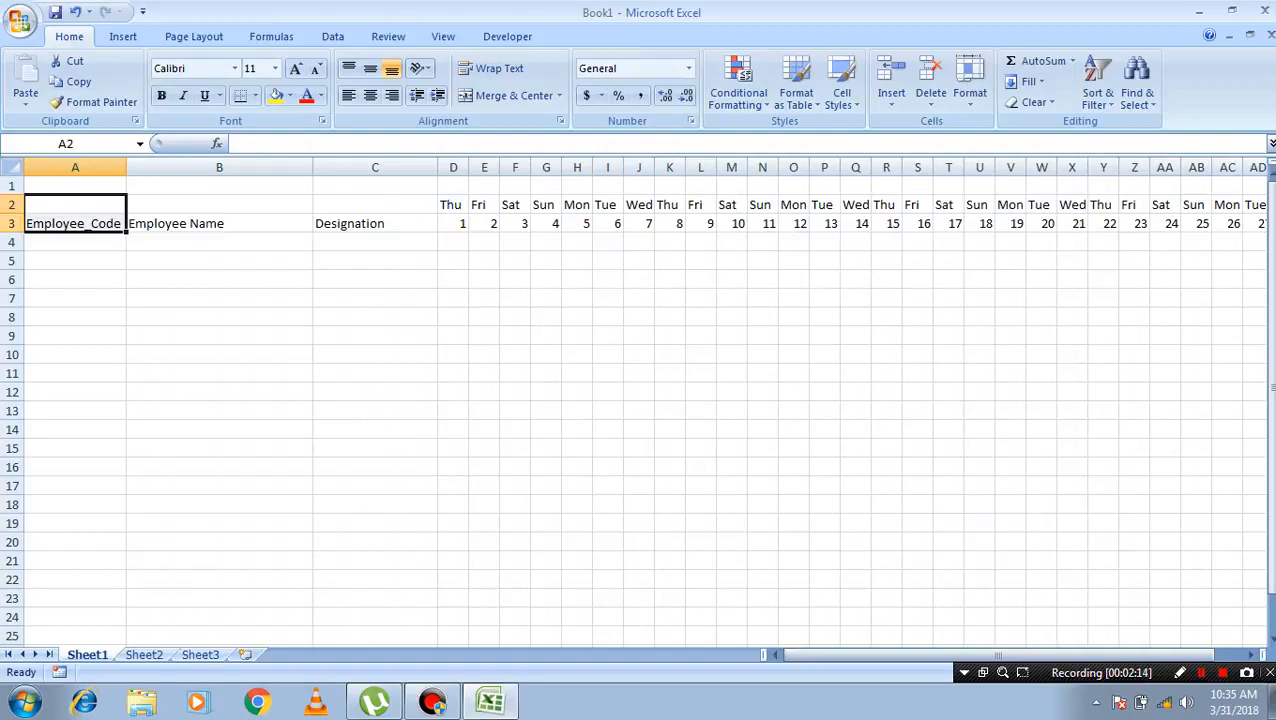
click(512, 96)
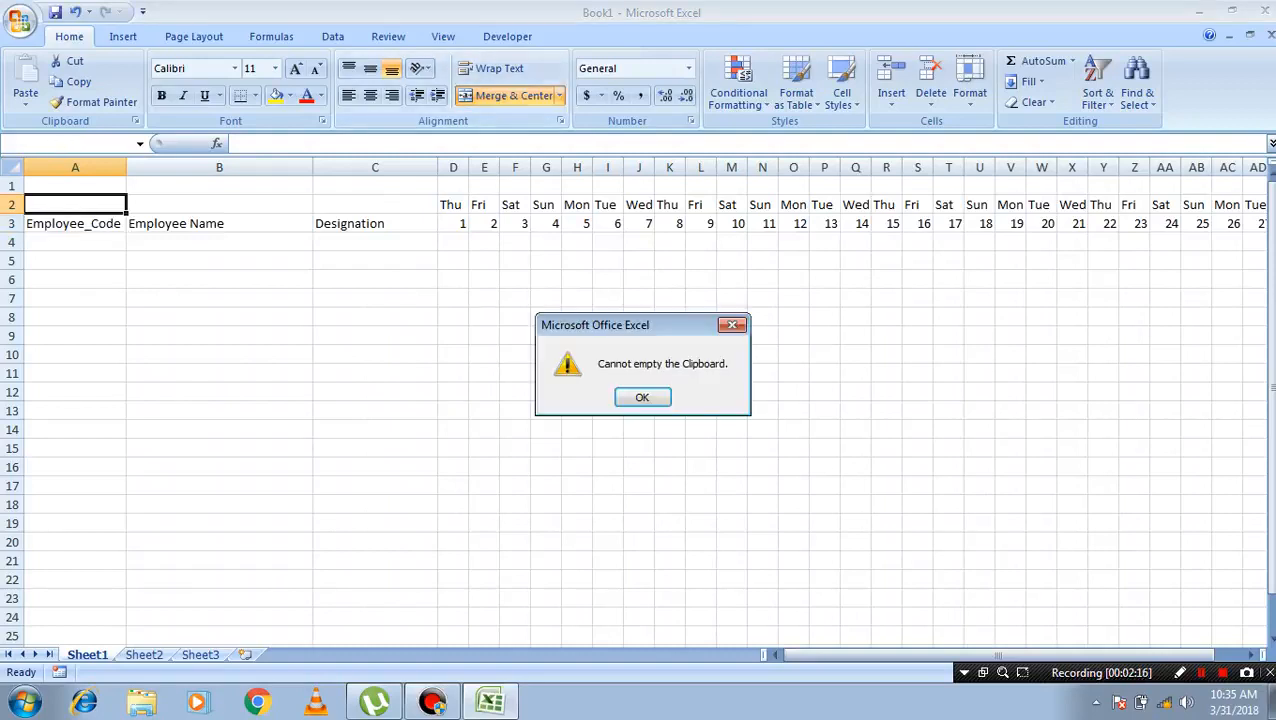
click(642, 397)
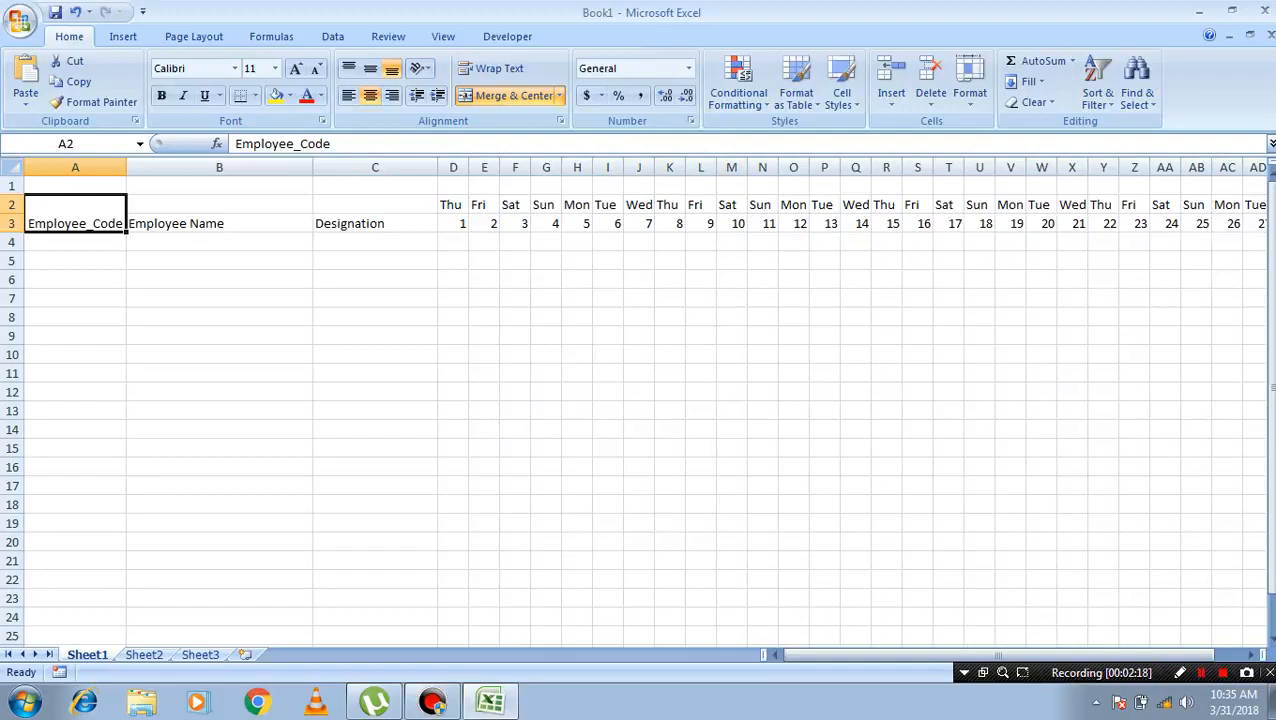
- Merge and center B2:B3 for the Employee Name header and C2:C3 for the Designation header
key(Right)
key(shift+Down)
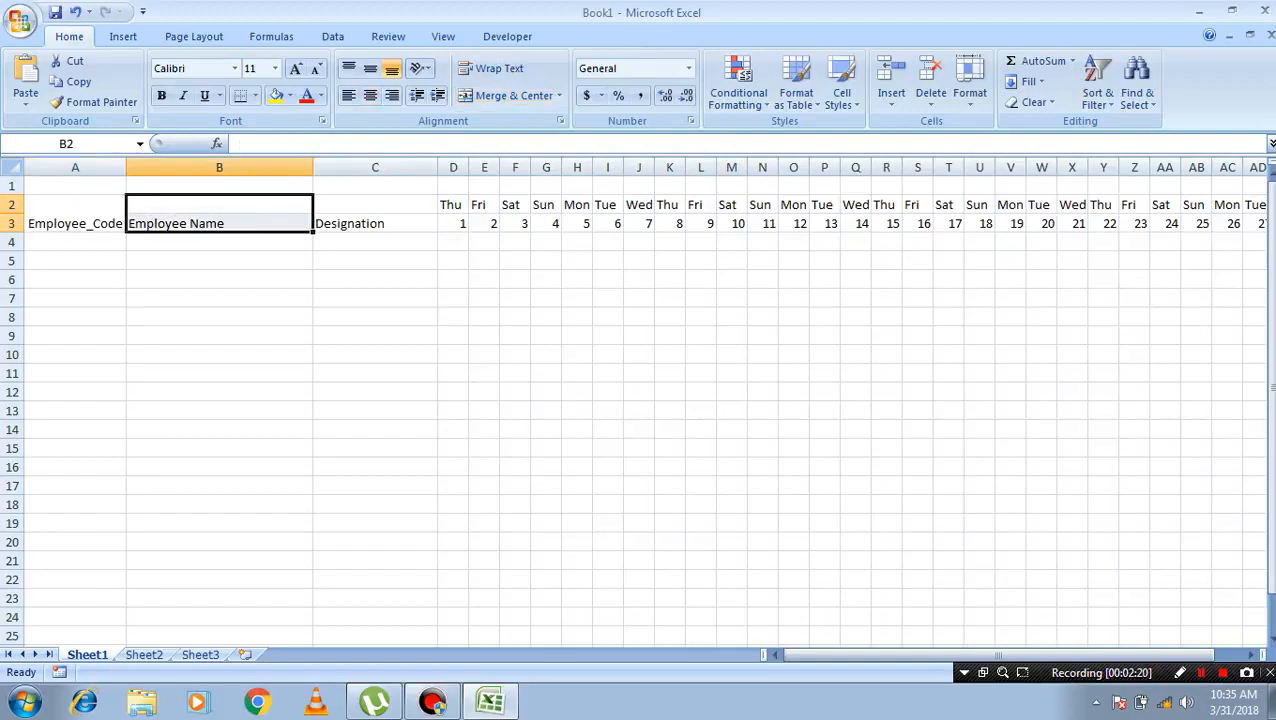
click(512, 96)
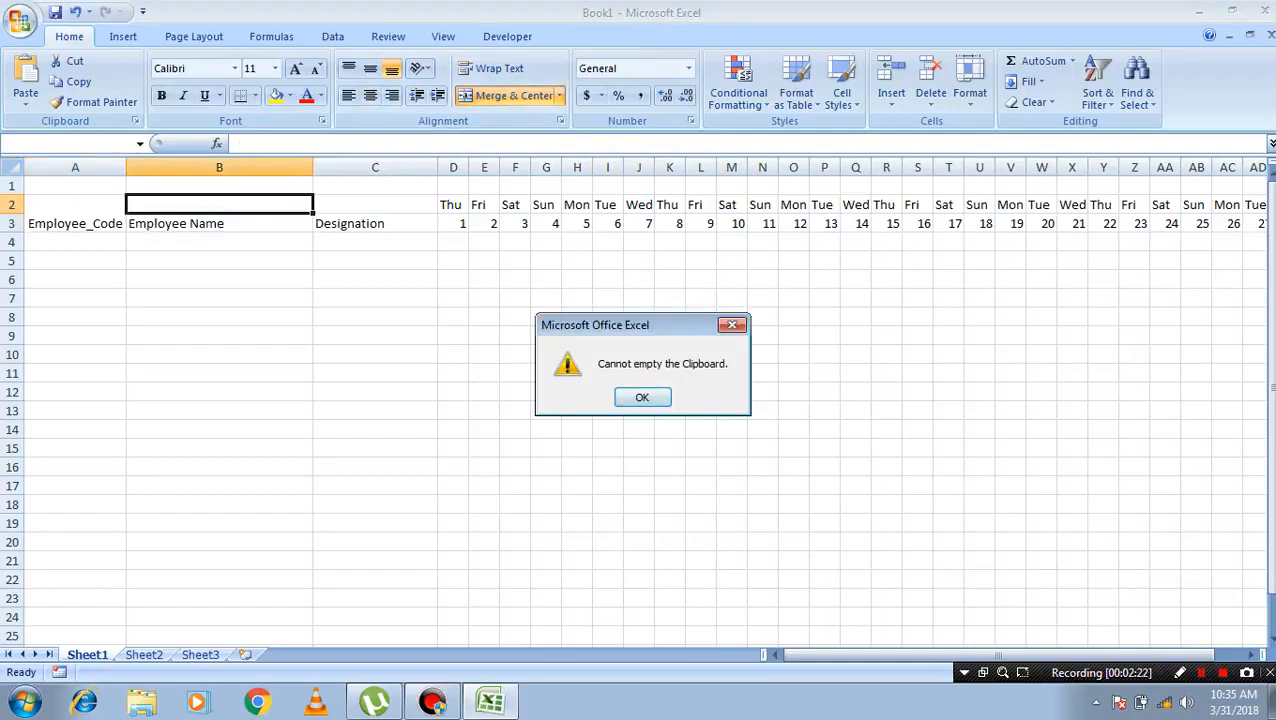
click(642, 397)
key(Right)
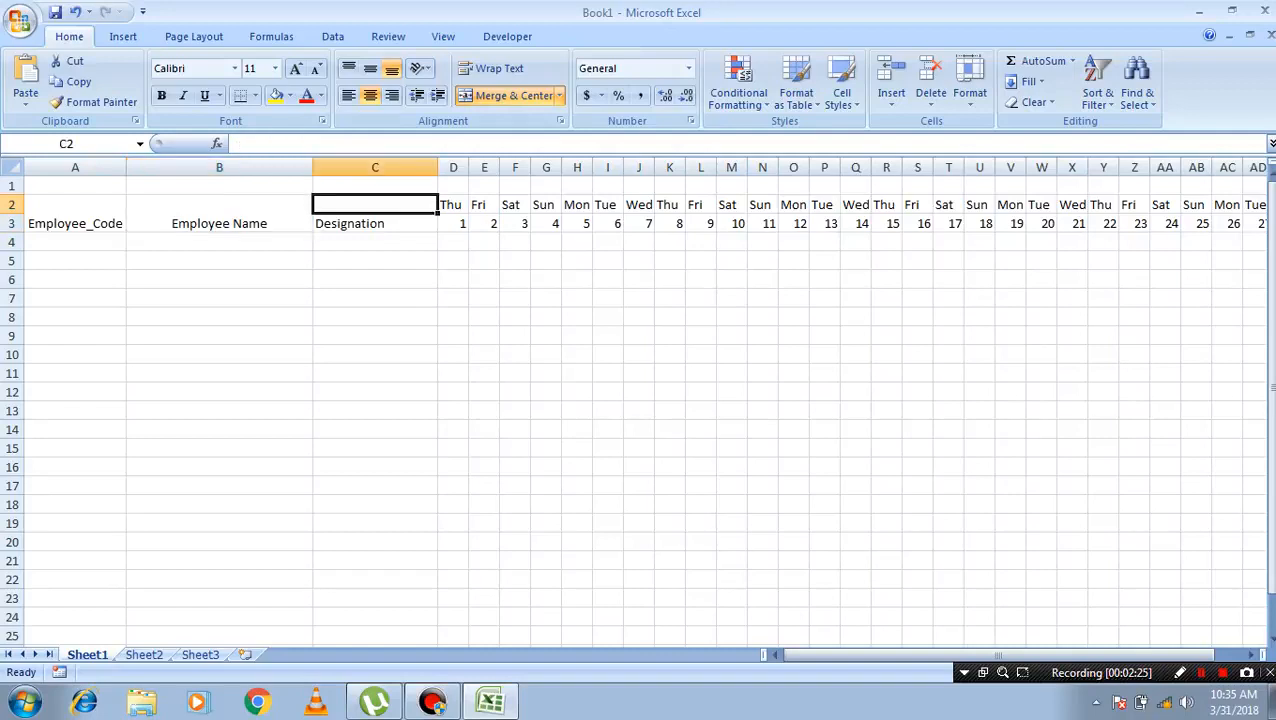
key(shift+Down)
click(512, 96)
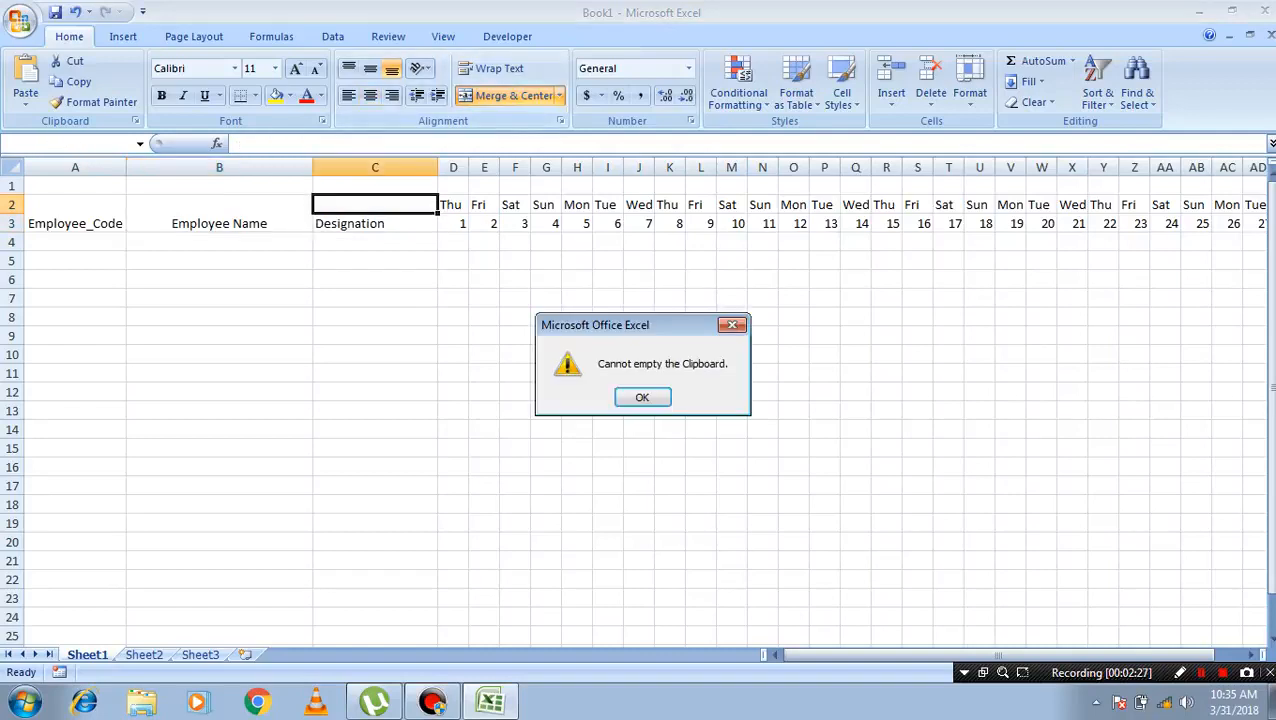
click(642, 397)
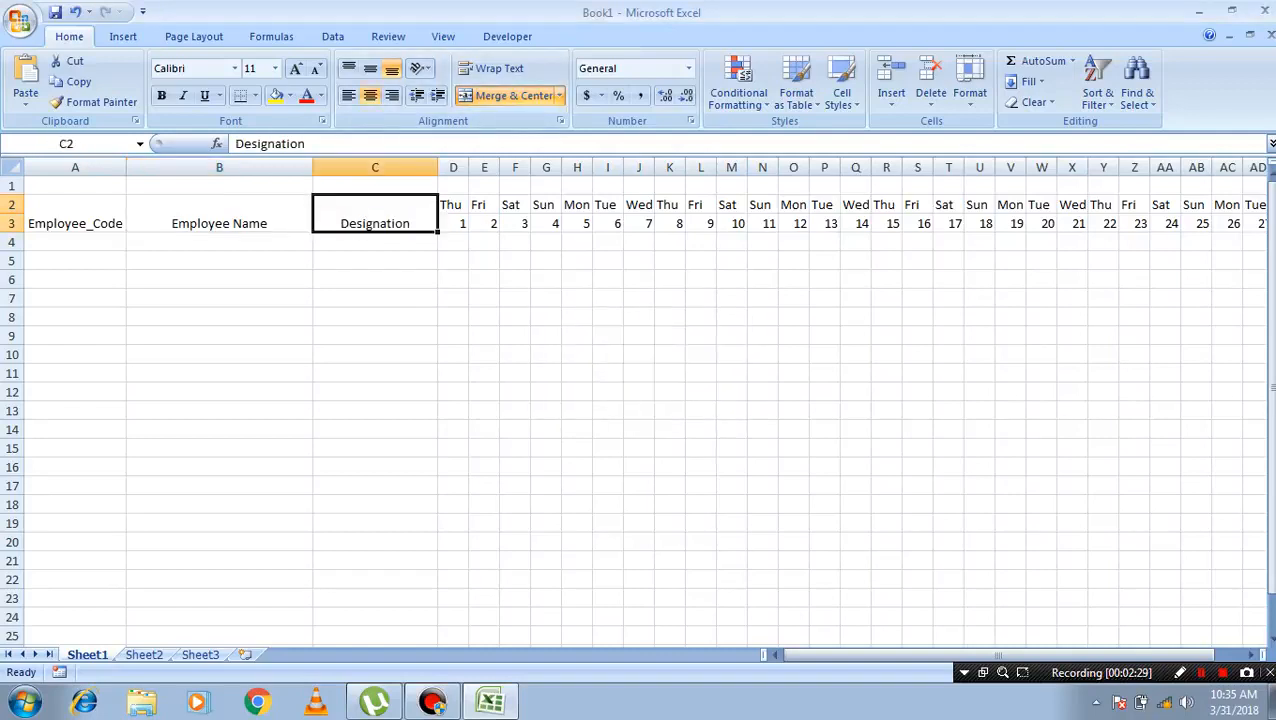
- Review the weekday and day-number headers across to the last day column, and return to column A
click(453, 205)
drag(75, 215, 1249, 228)
key(Right)
key(Right)
key(Right)
key(Right)
key(Right)
key(Right)
key(Right)
key(Right)
key(Right)
key(Right)
key(Right)
key(Right)
key(Right)
key(Right)
key(Right)
key(Right)
key(Right)
key(Right)
key(Right)
key(Right)
key(Right)
key(Right)
key(Right)
key(Right)
key(Right)
key(Right)
key(Right)
key(Right)
key(Right)
key(Right)
key(Right)
key(Right)
key(Right)
key(Right)
key(Right)
key(Right)
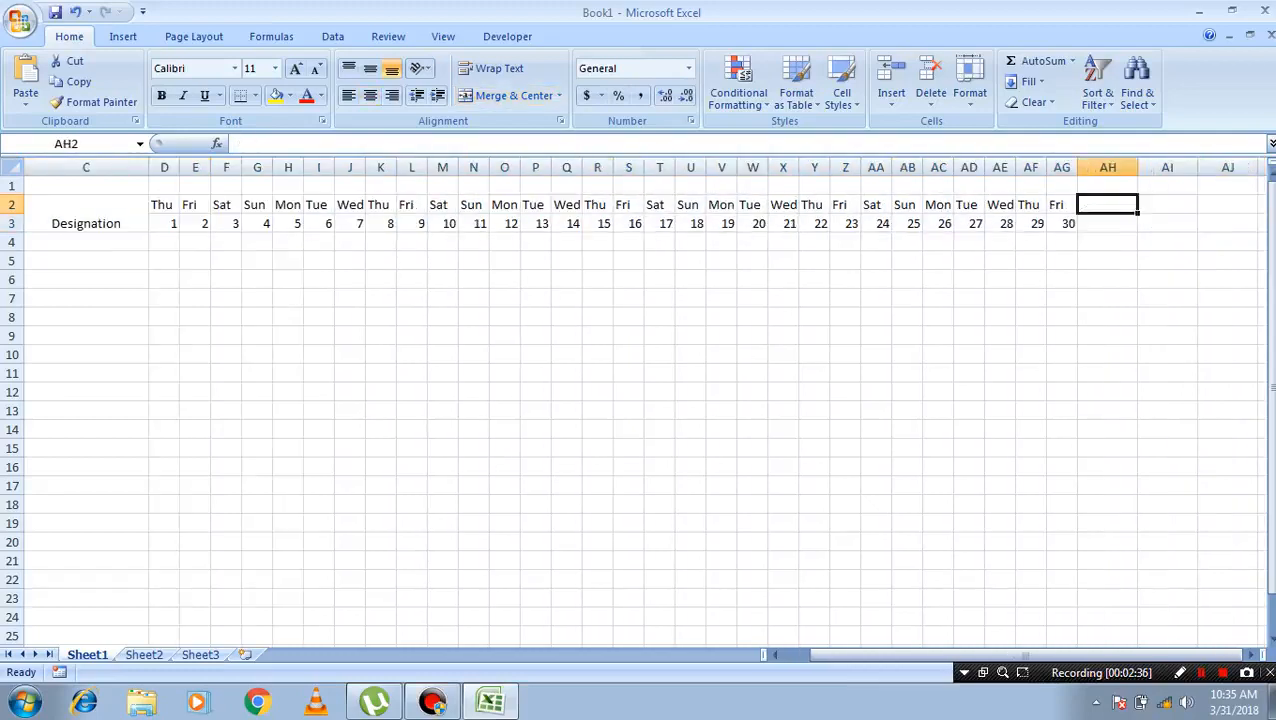
key(Left)
key(Left)
key(Left)
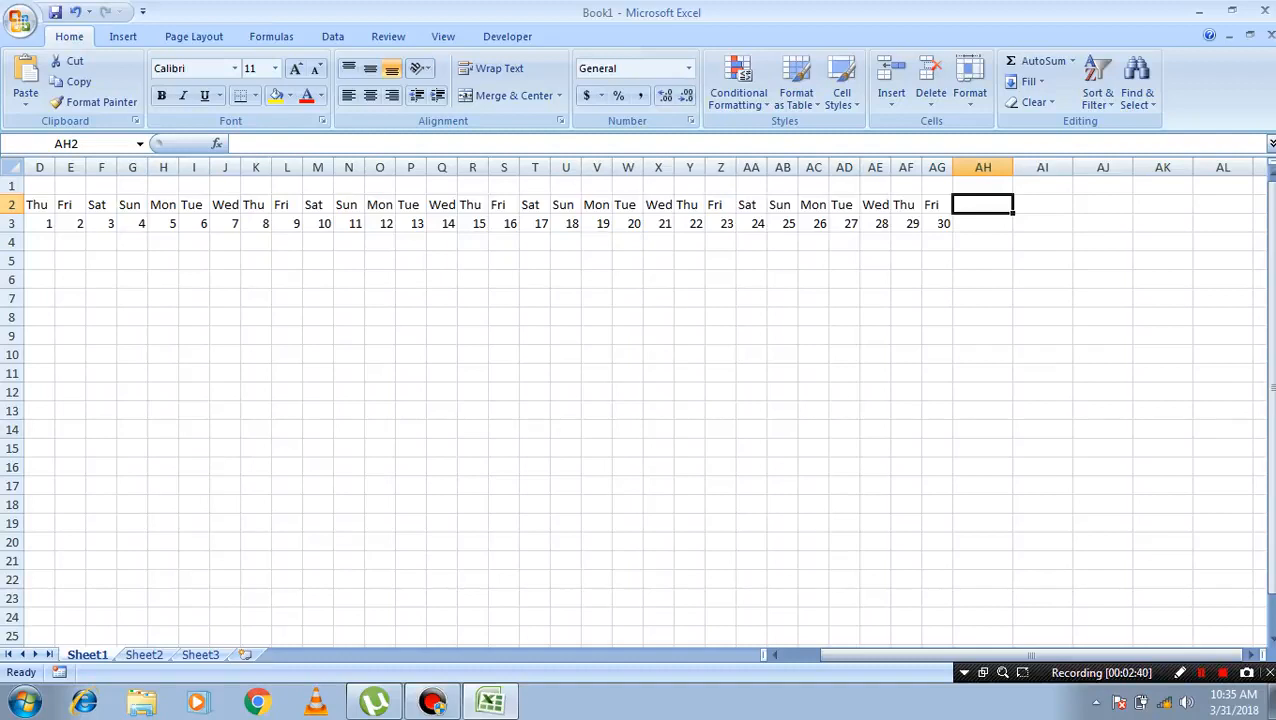
click(40, 561)
key(Left)
key(Left)
key(Left)
key(Right)
key(Left)
key(Up)
key(Up)
key(Down)
key(Down)
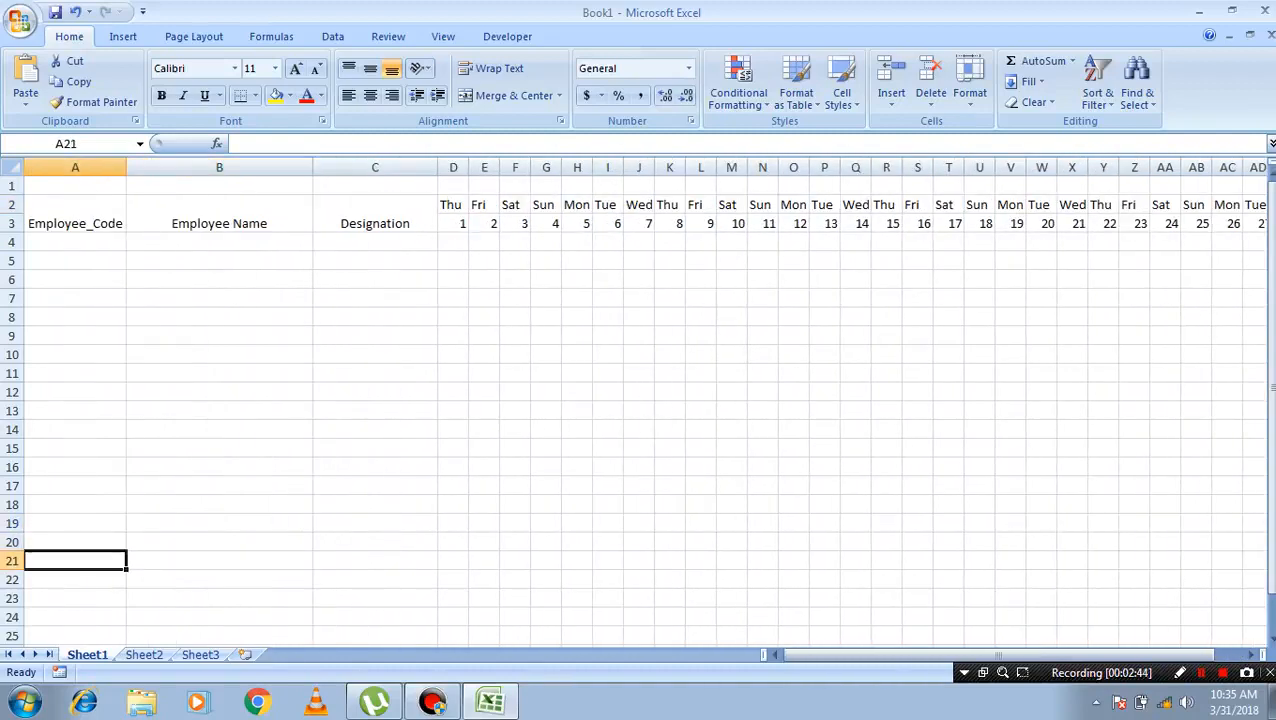
- Start an attendance code legend below the table with Present in A20 and its code P in B20
key(Up)
key(Right)
key(Left)
text(P)
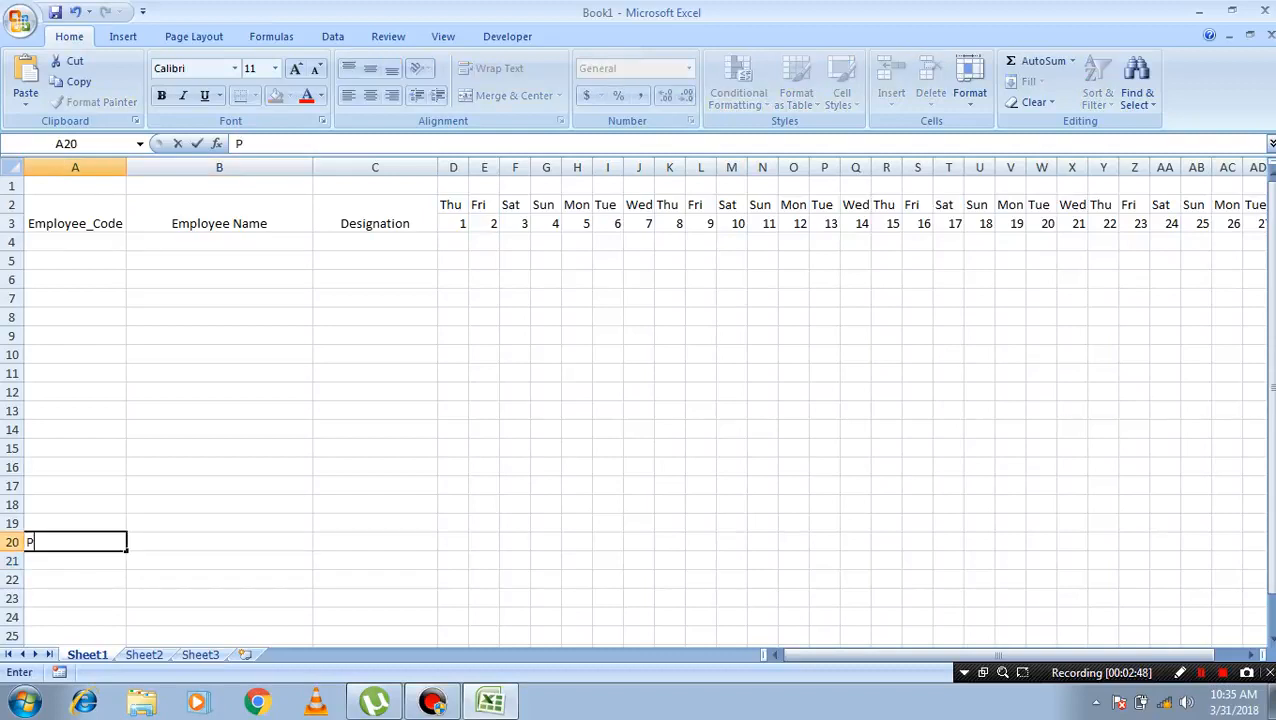
text(resent)
key(Tab)
text(P)
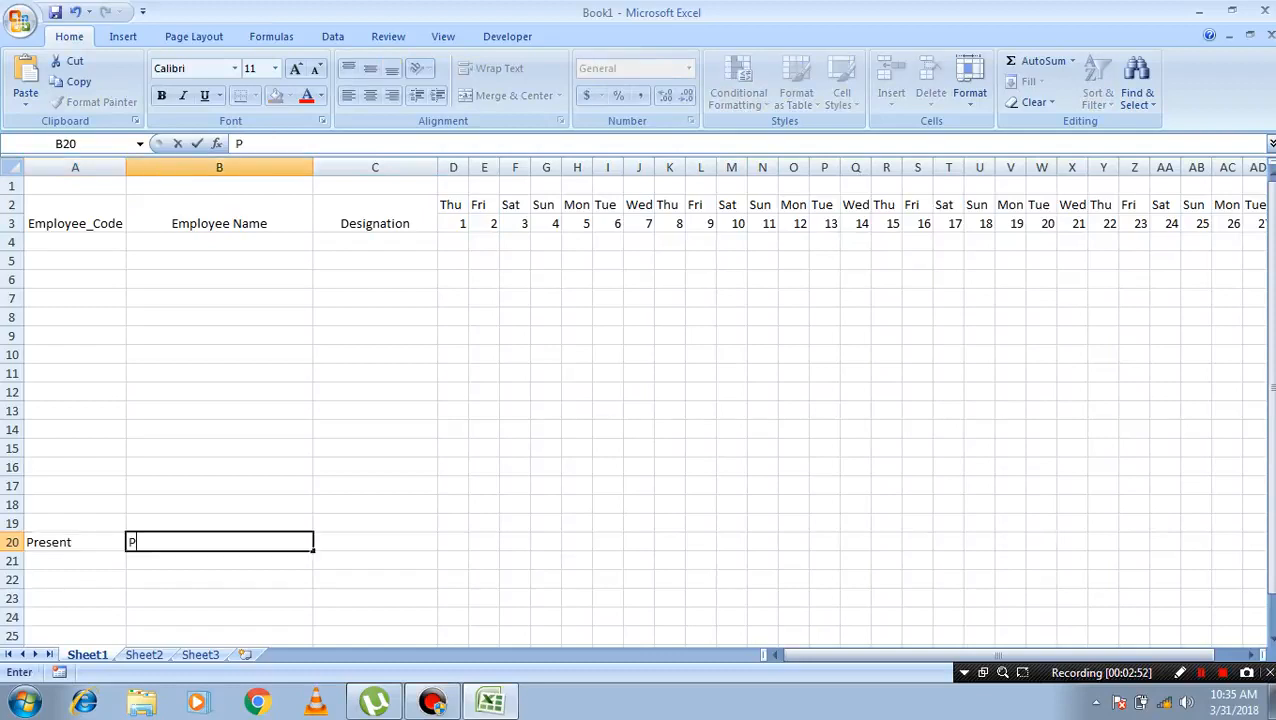
key(Down)
- Add Absent in A21 with its code A in B21 of the legend
key(Left)
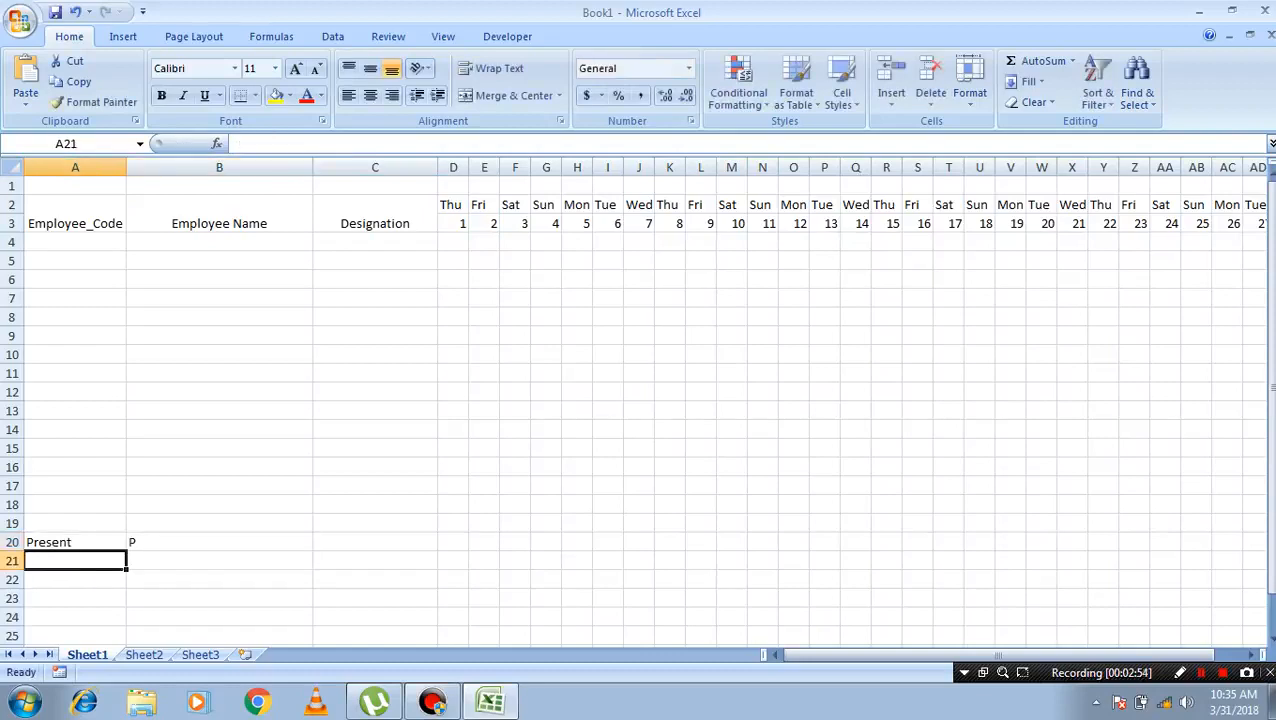
text(Absent)
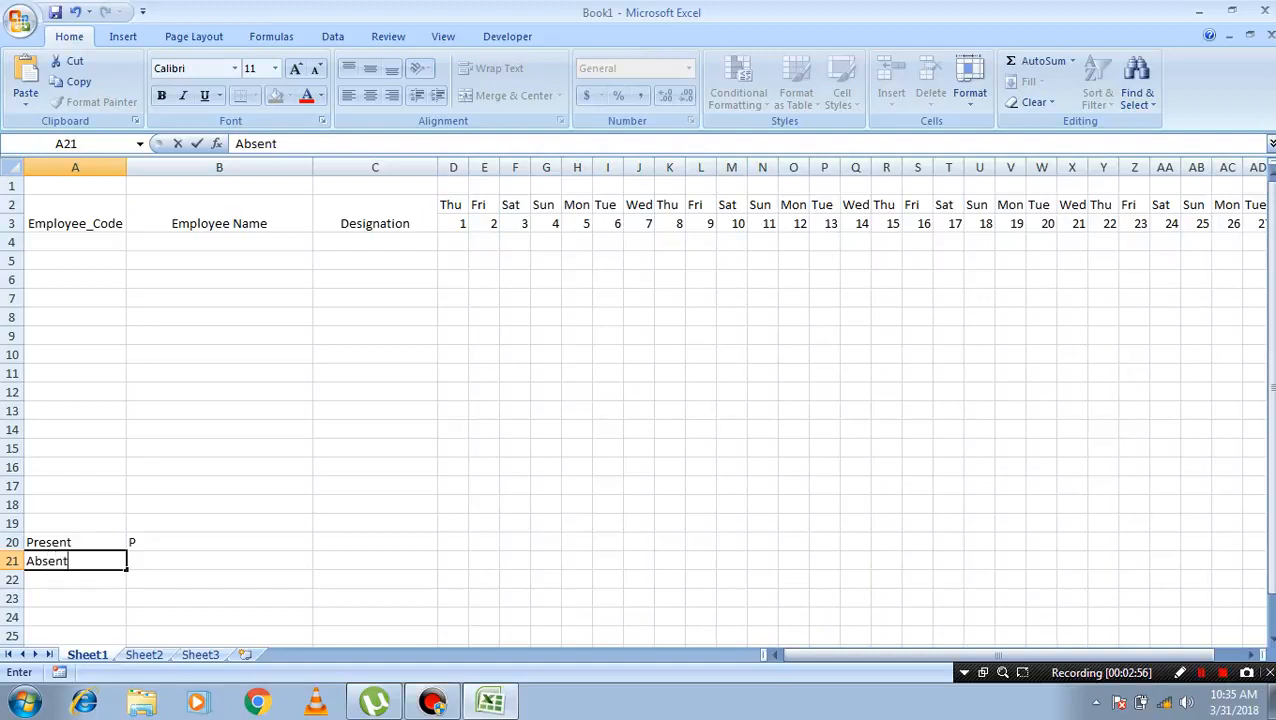
key(Right)
text(a)
key(BackSpace)
text(a)
key(BackSpace)
text(A)
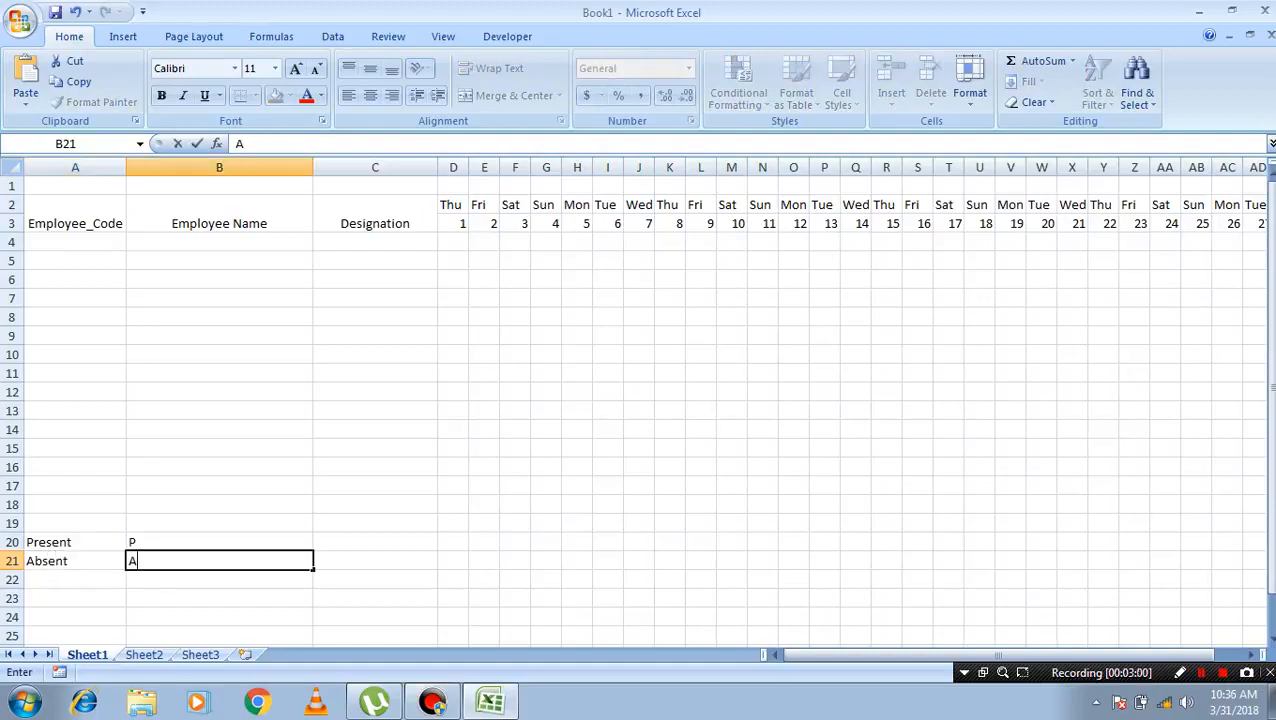
key(Return)
- Add Leave in A22 with its code L in B22 of the legend
key(Left)
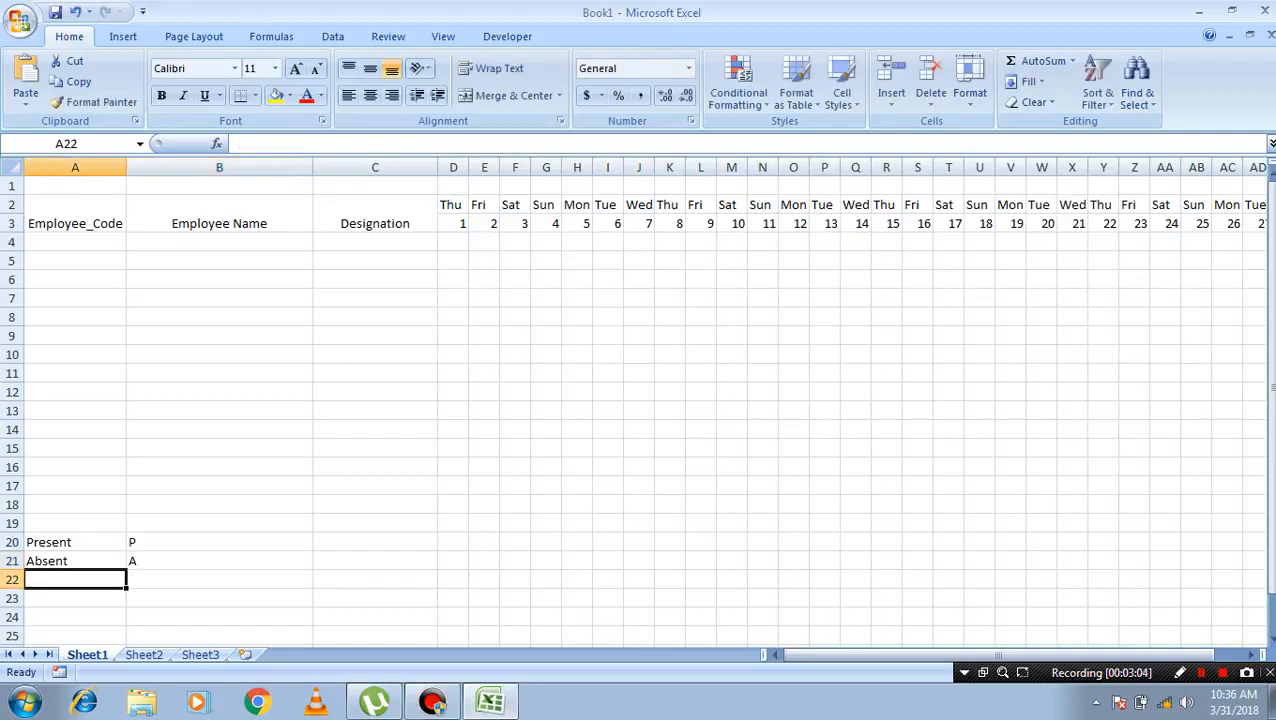
text(Leave)
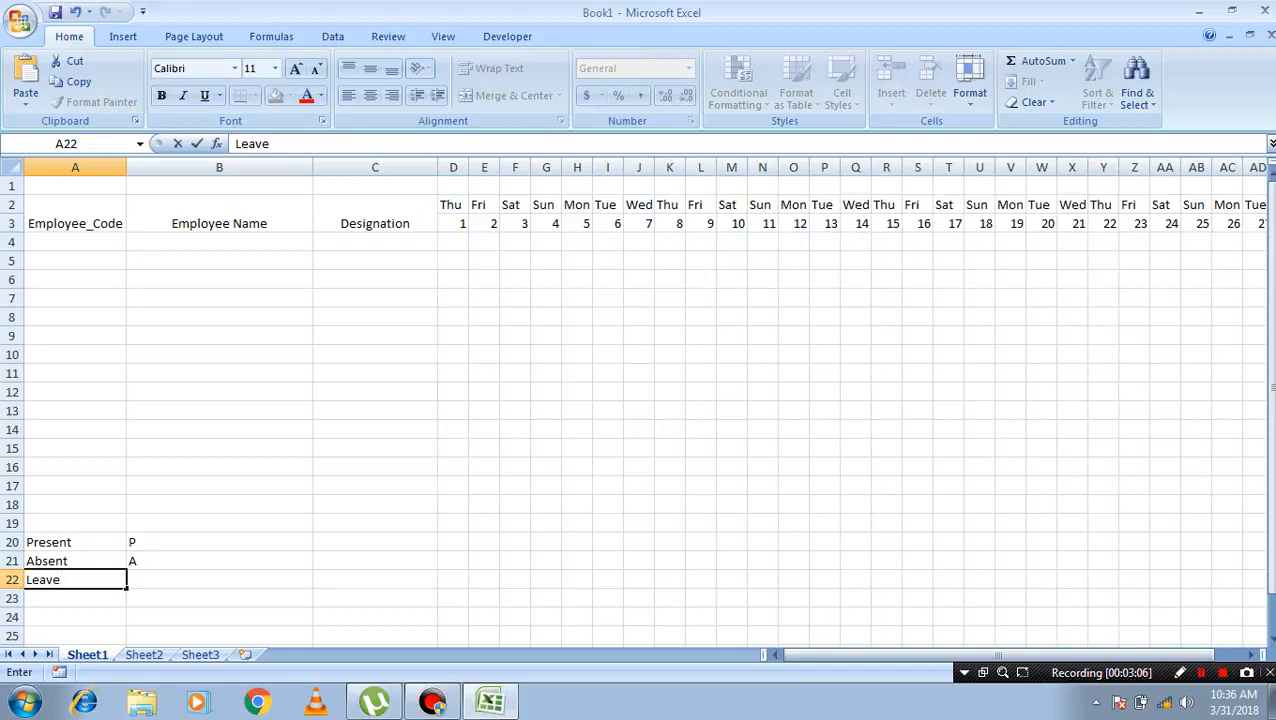
key(Tab)
text(L)
key(Return)
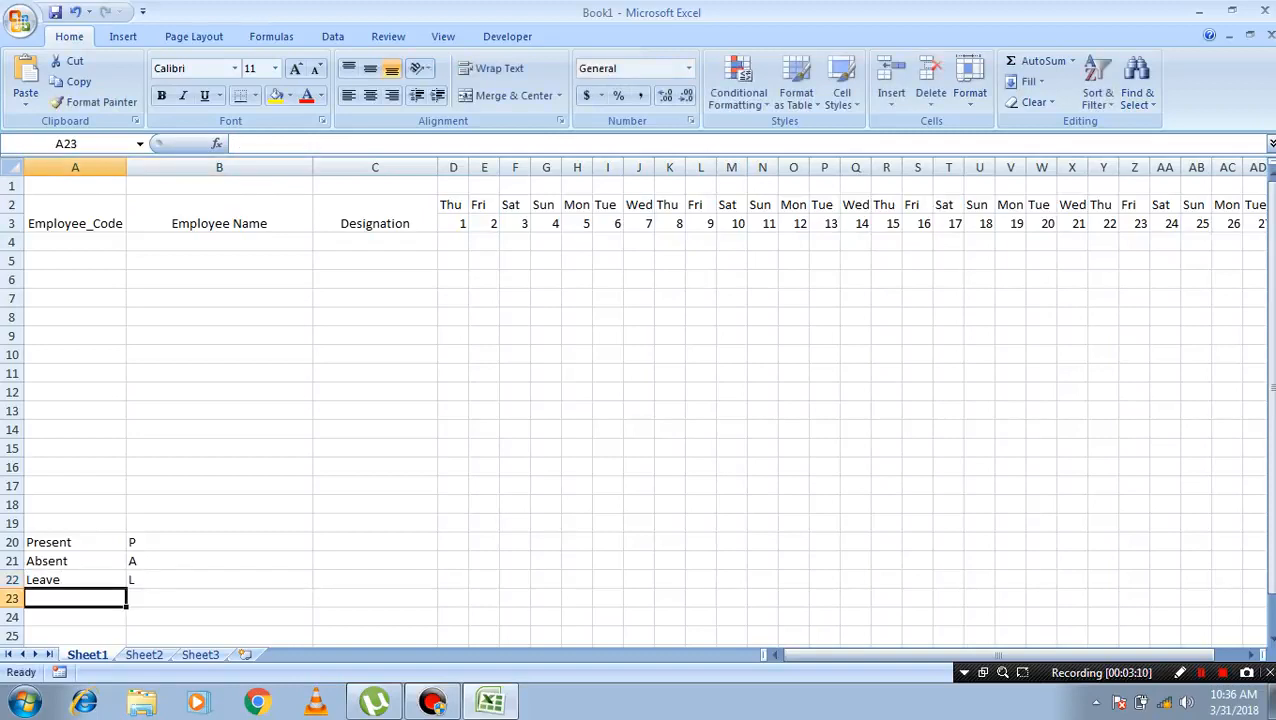
- Add Sunday in A23 with its code S in B23 of the legend
text(Sunday)
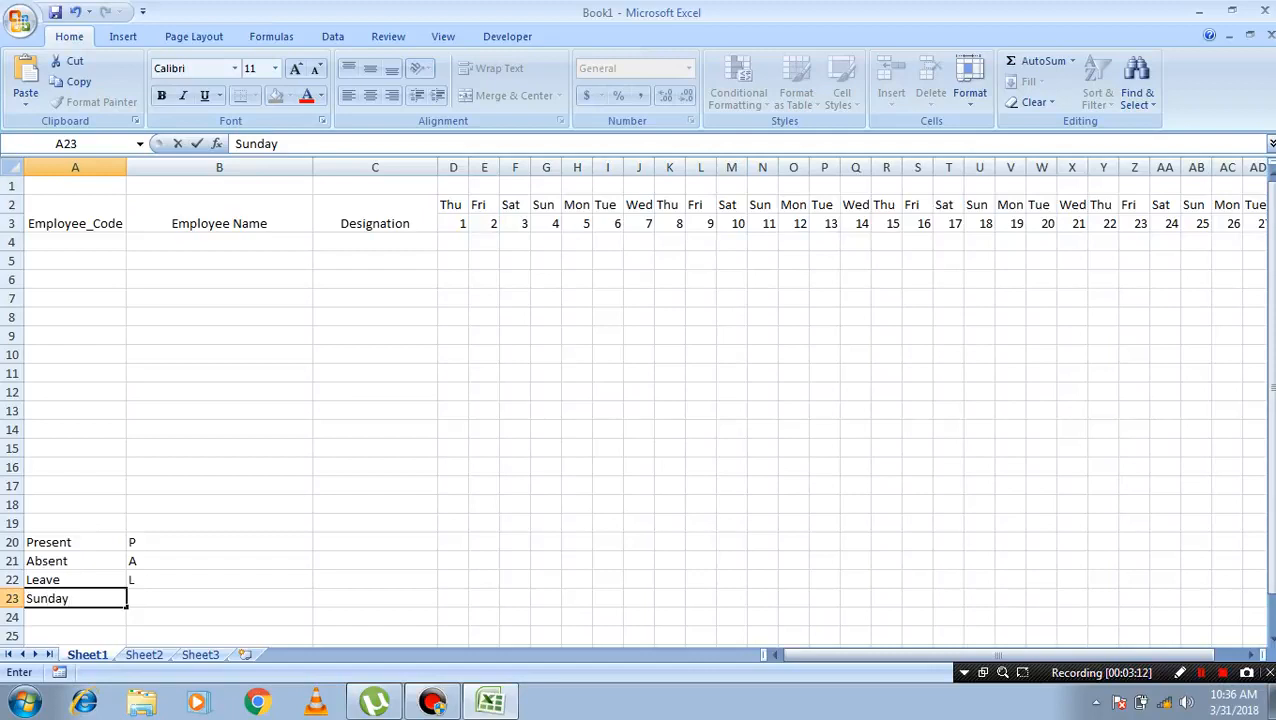
key(Tab)
text(S)
key(Down)
key(Up)
key(Up)
key(Down)
key(Down)
key(Up)
key(Up)
key(Up)
key(Up)
key(Up)
key(Up)
key(Up)
key(Up)
key(Up)
key(Up)
key(Up)
key(Up)
key(Up)
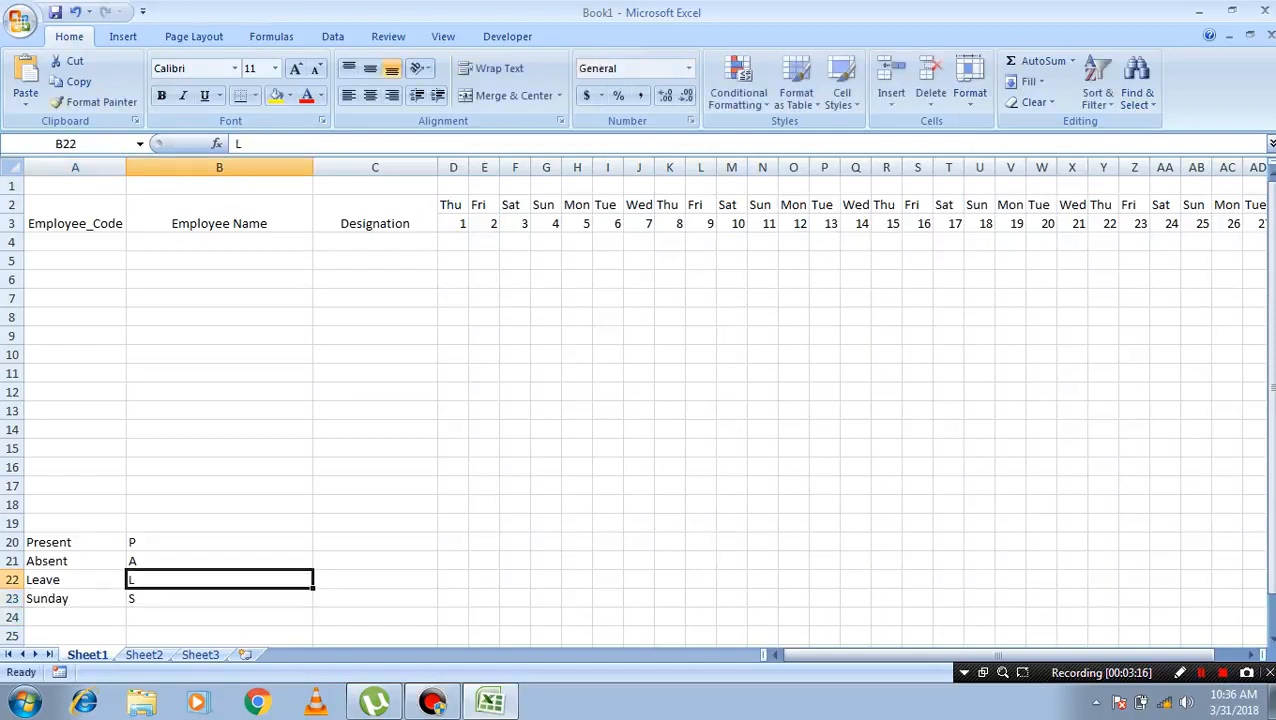
key(Up)
key(Up)
key(Up)
key(Up)
key(Up)
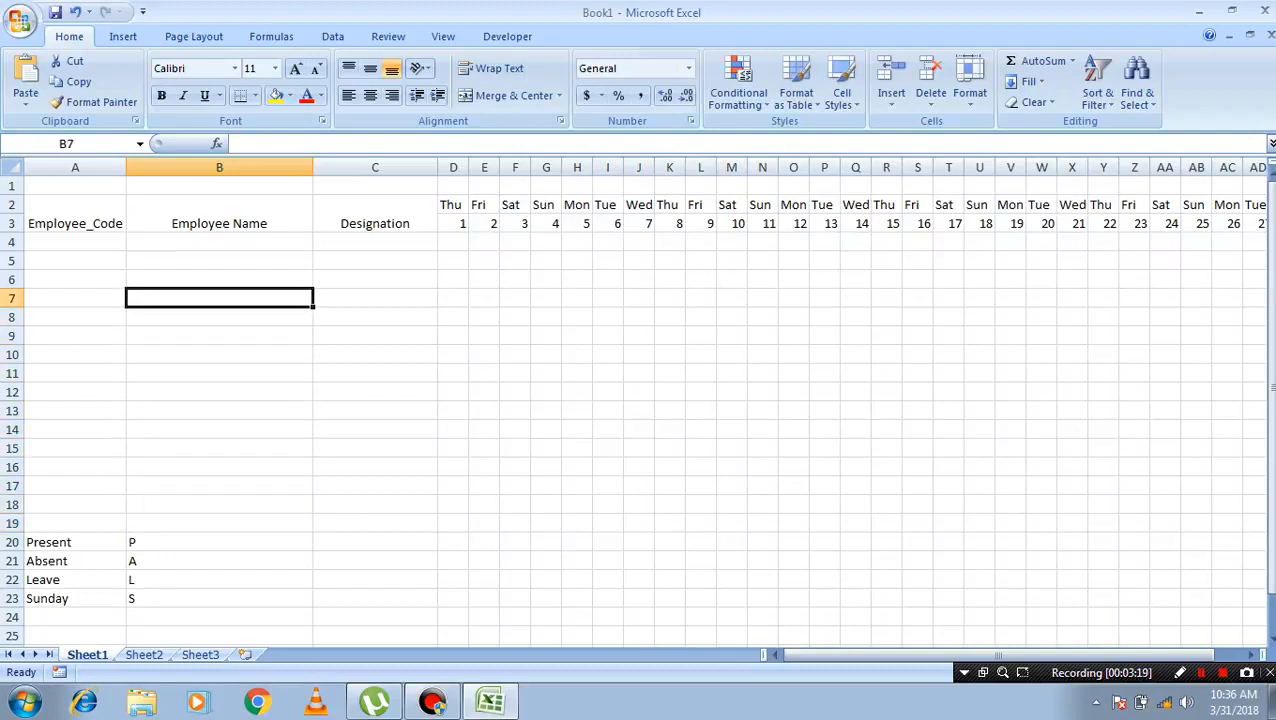
- Apply all borders to the attendance code legend in A20:B23
drag(75, 542, 200, 598)
click(255, 95)
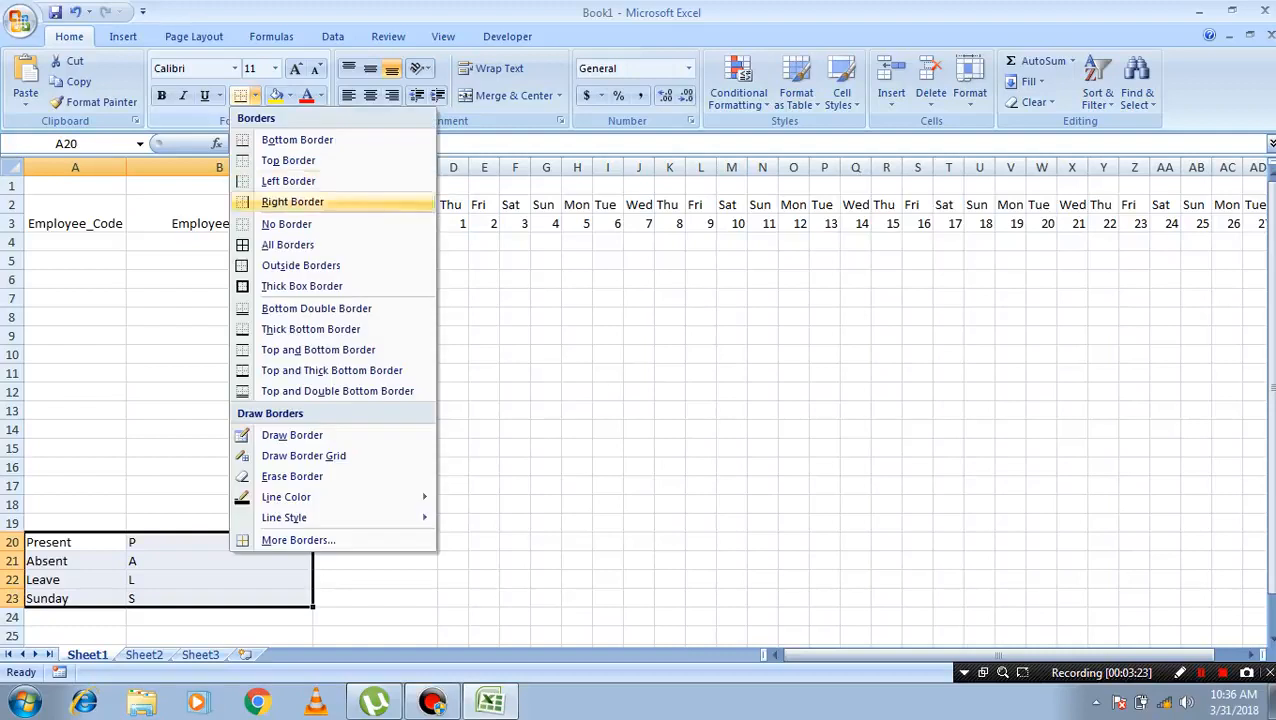
click(285, 245)
- Fill the Present legend row, A20:B20, with the standard light green colour
drag(75, 542, 200, 542)
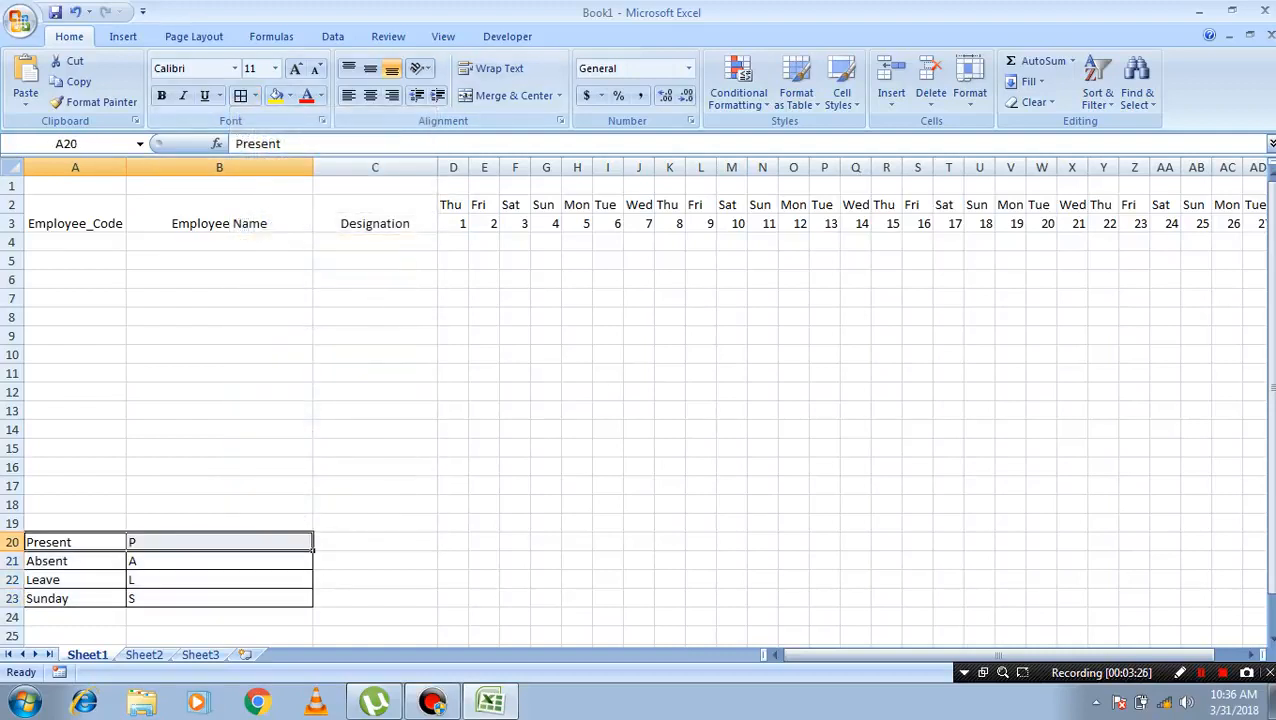
click(289, 95)
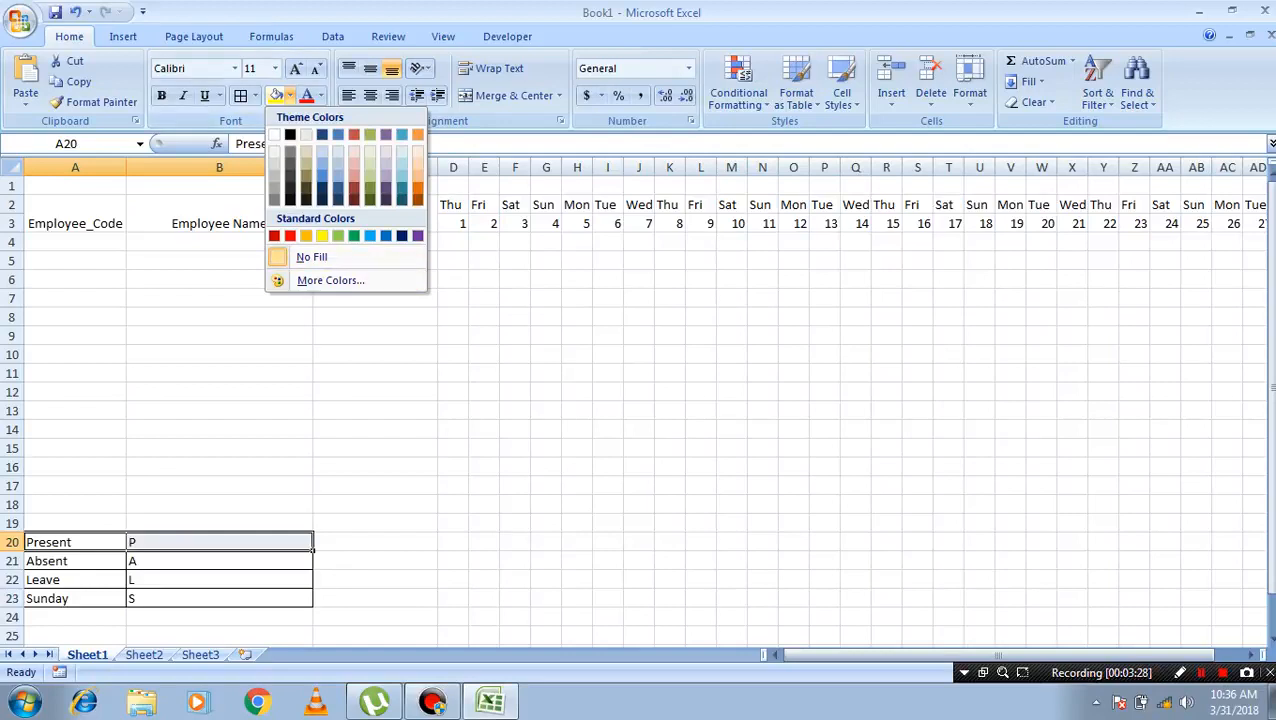
click(338, 235)
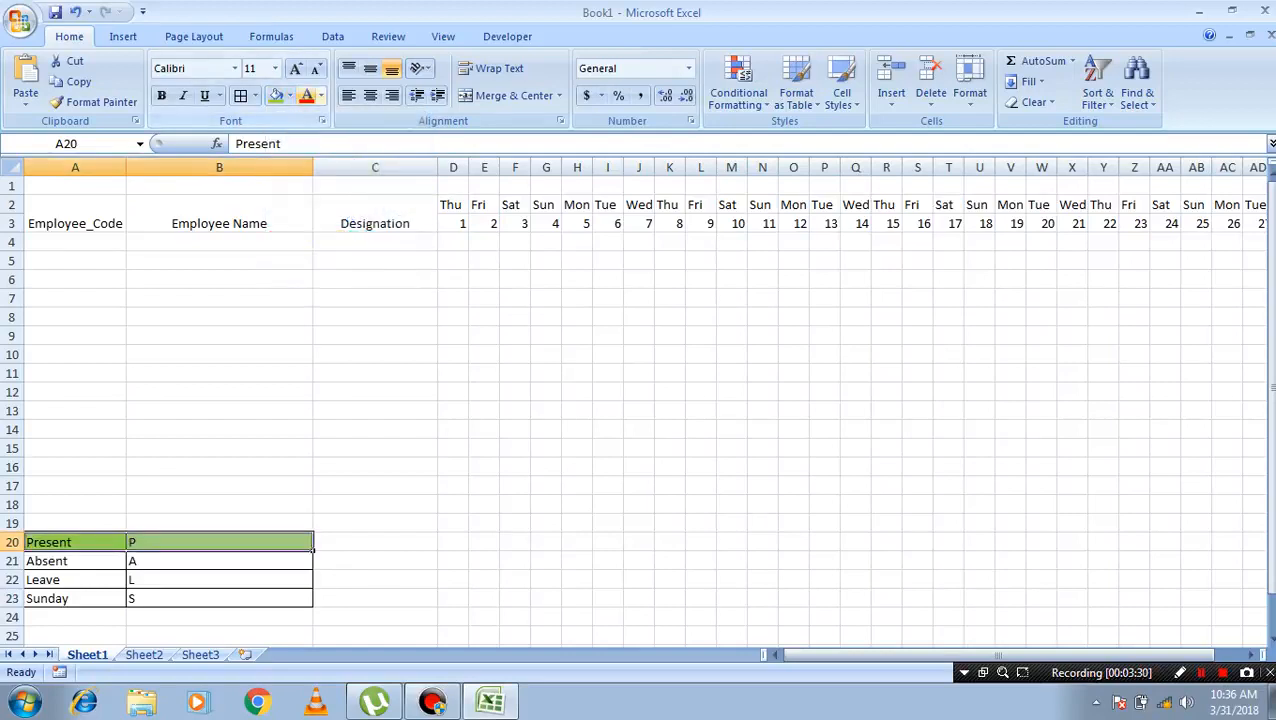
click(289, 95)
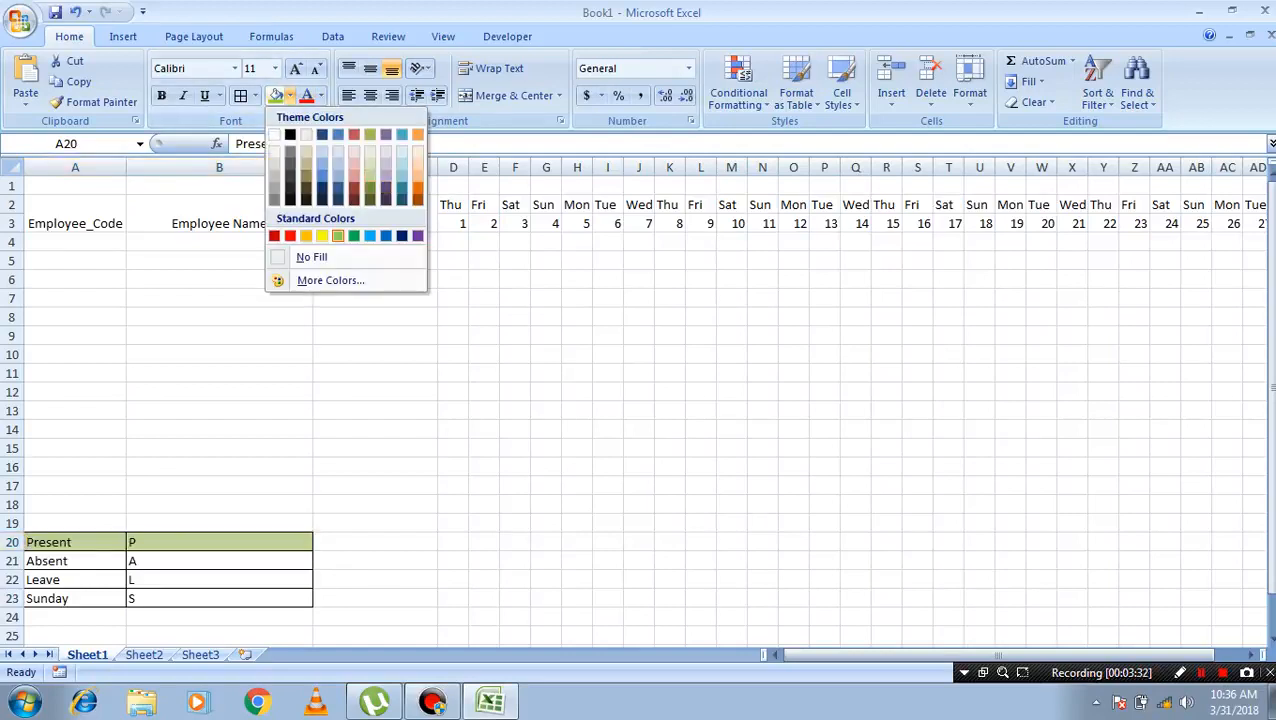
click(338, 236)
- Fill the Absent legend row, A21:B21, with the standard red colour
drag(75, 561, 219, 561)
click(289, 95)
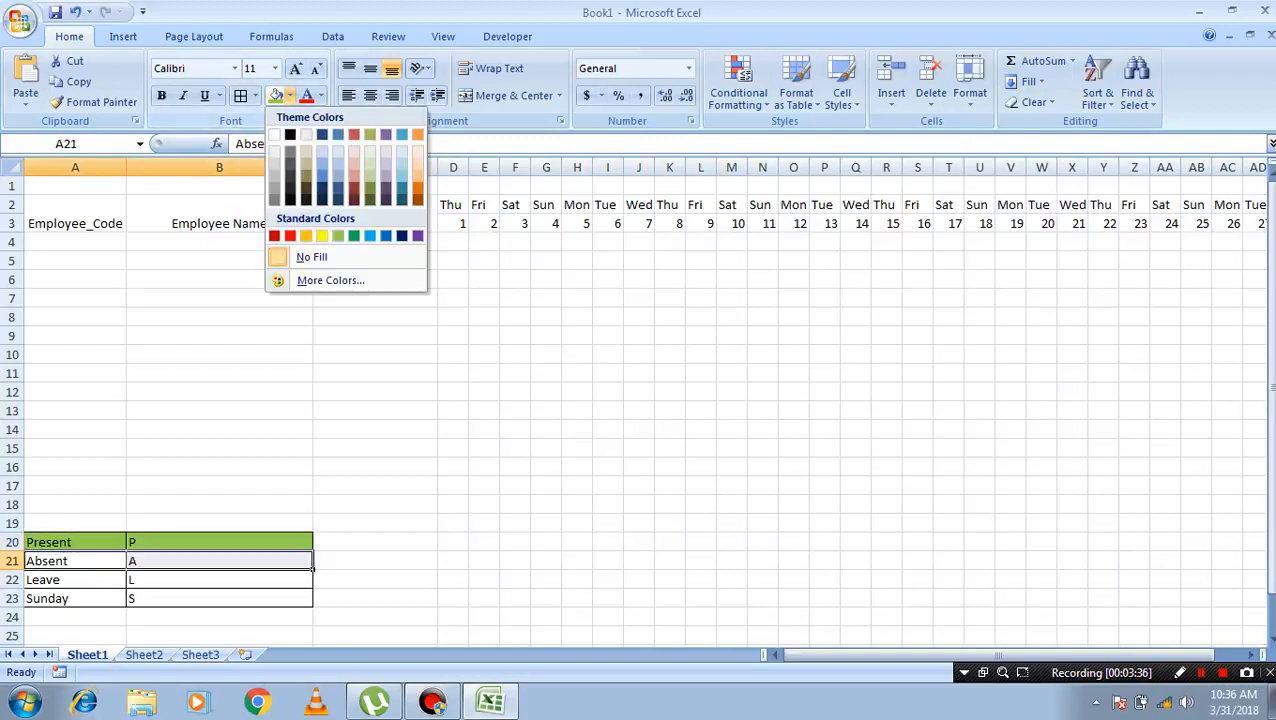
click(290, 236)
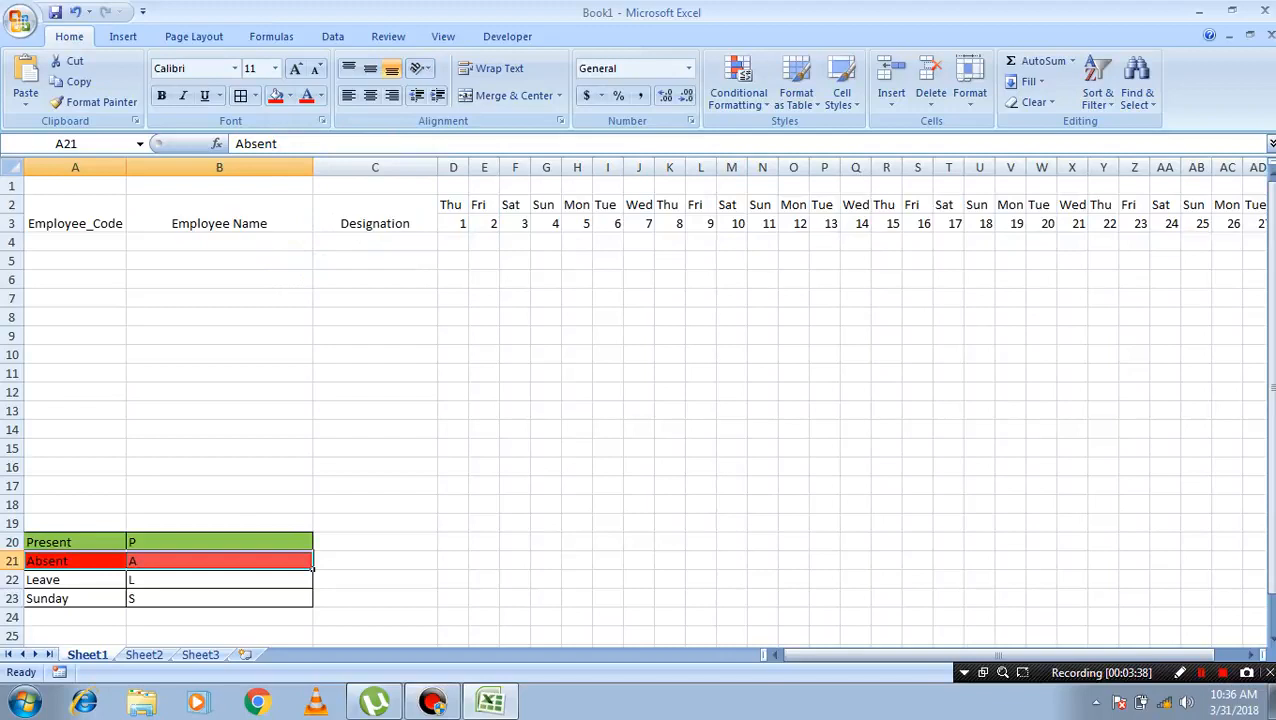
drag(60, 580, 290, 580)
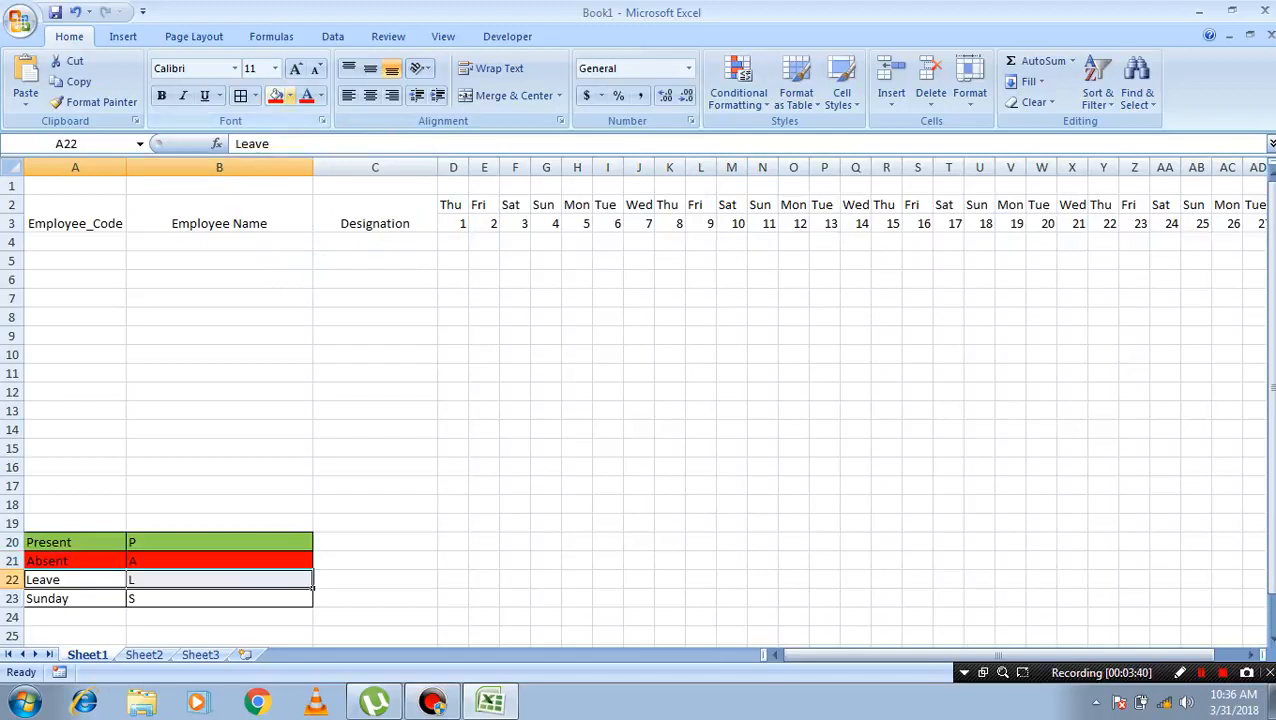
click(289, 95)
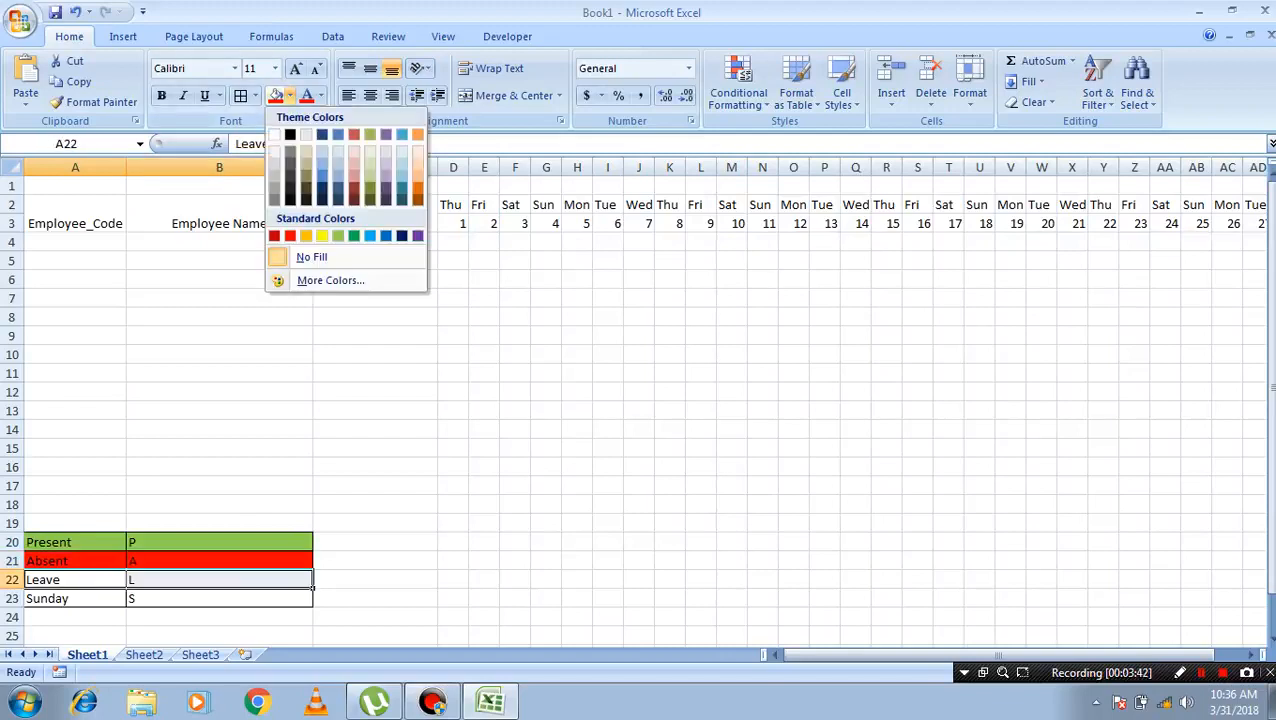
click(330, 281)
drag(60, 599, 240, 599)
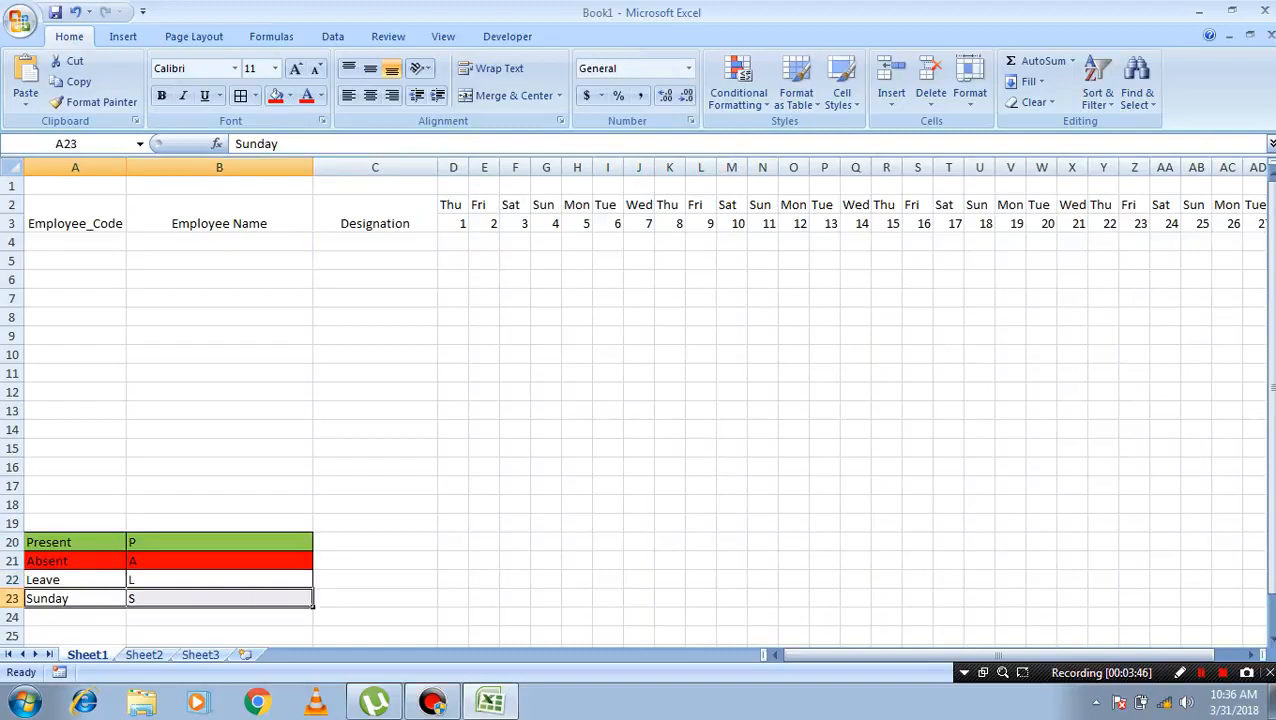
click(75, 561)
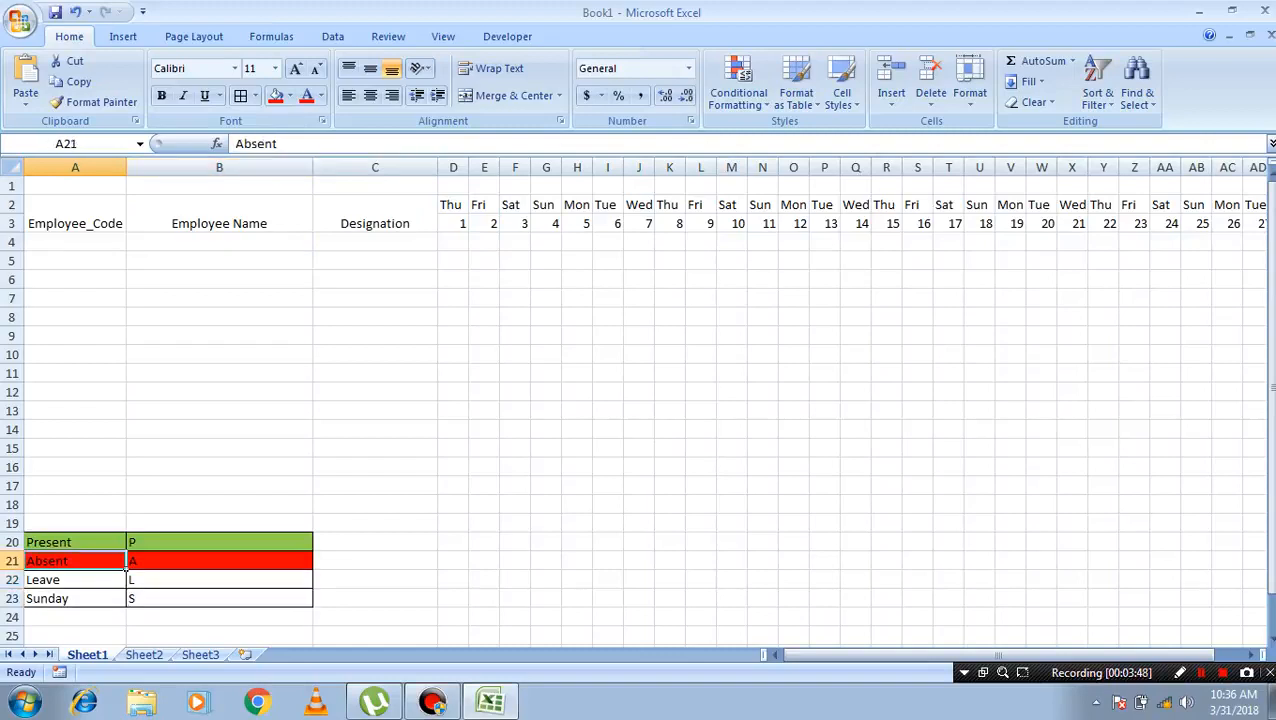
click(219, 336)
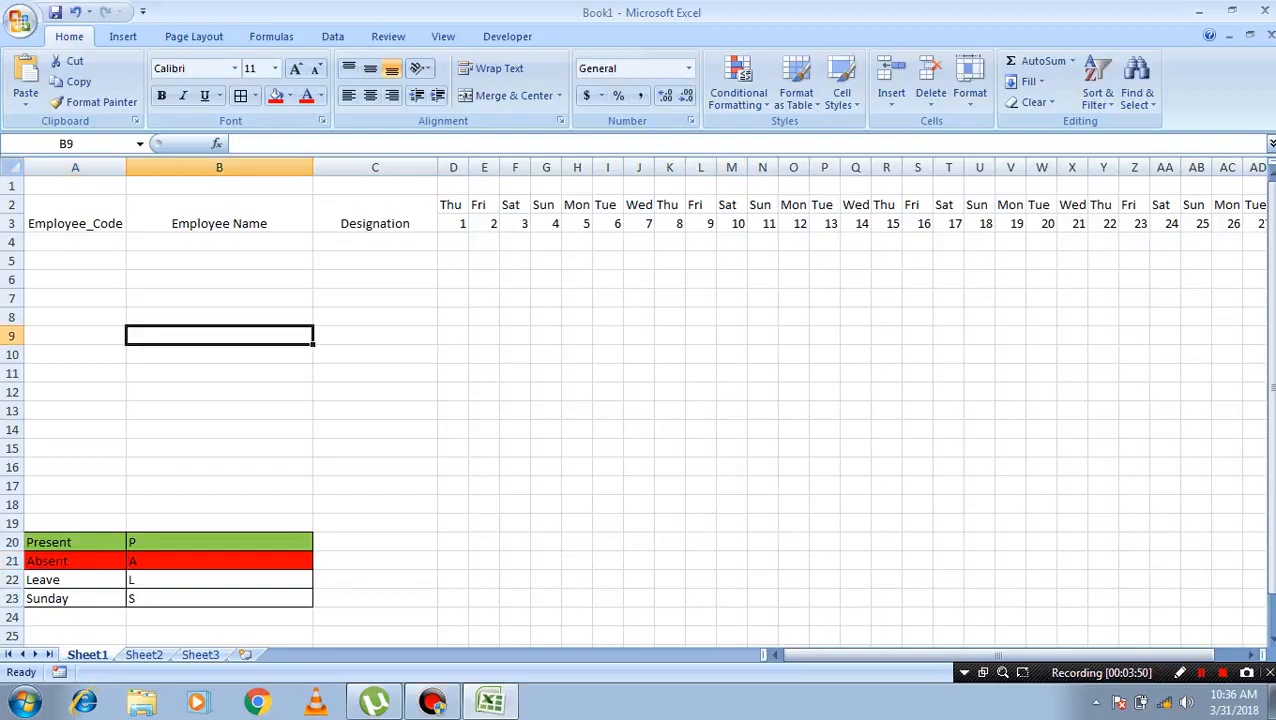
- Save the workbook to the Desktop as Employee Attendance Sheet in Excel Workbook format
key(ctrl+s)
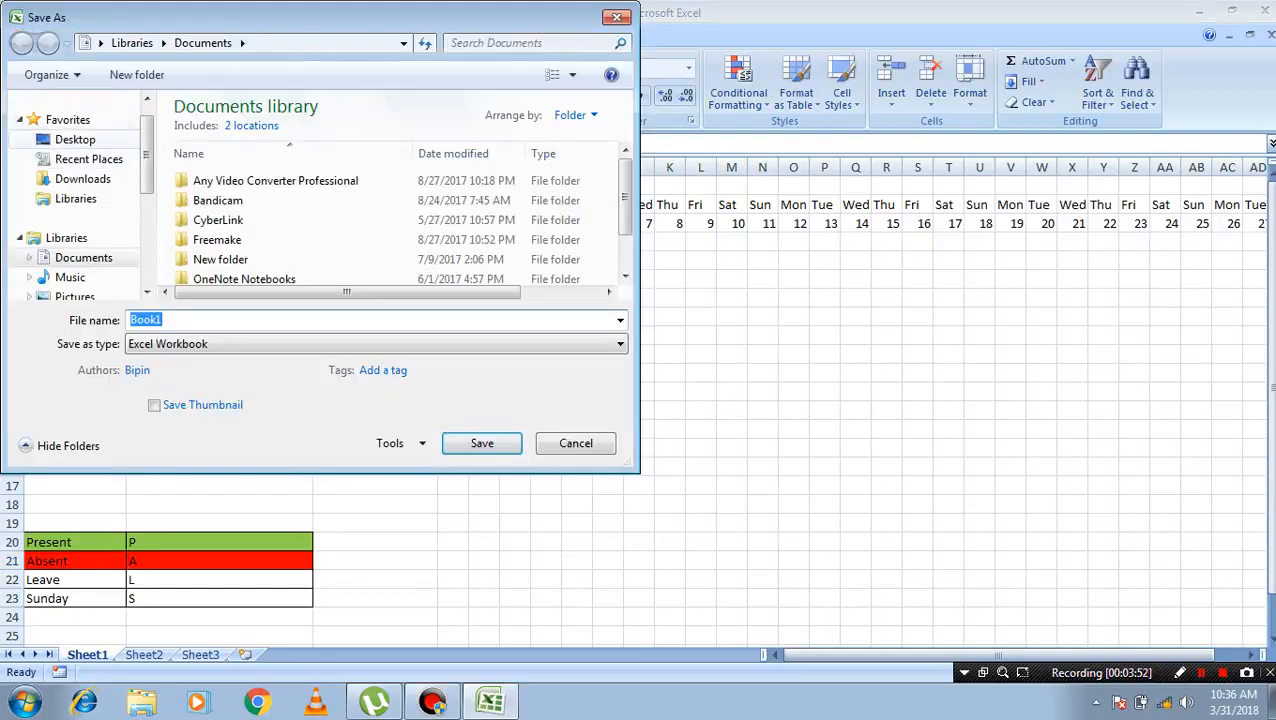
click(75, 140)
click(220, 320)
text(E)
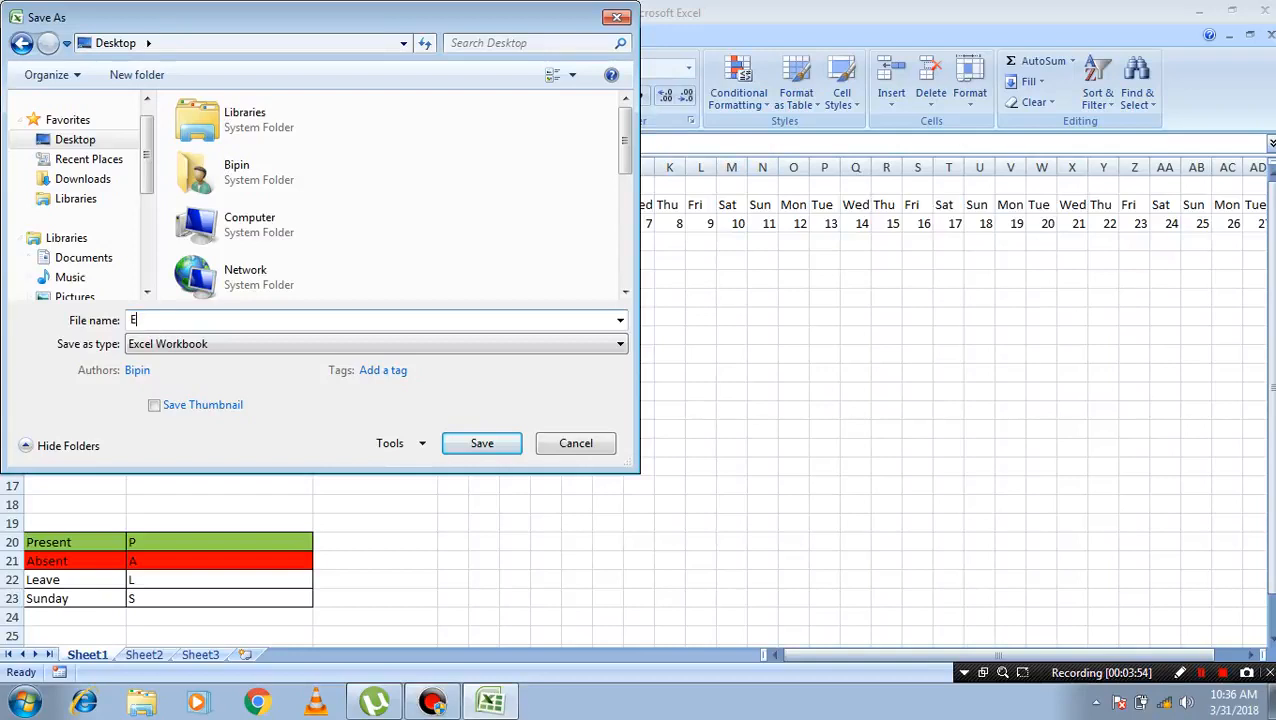
text(mployee Attendance Sheet)
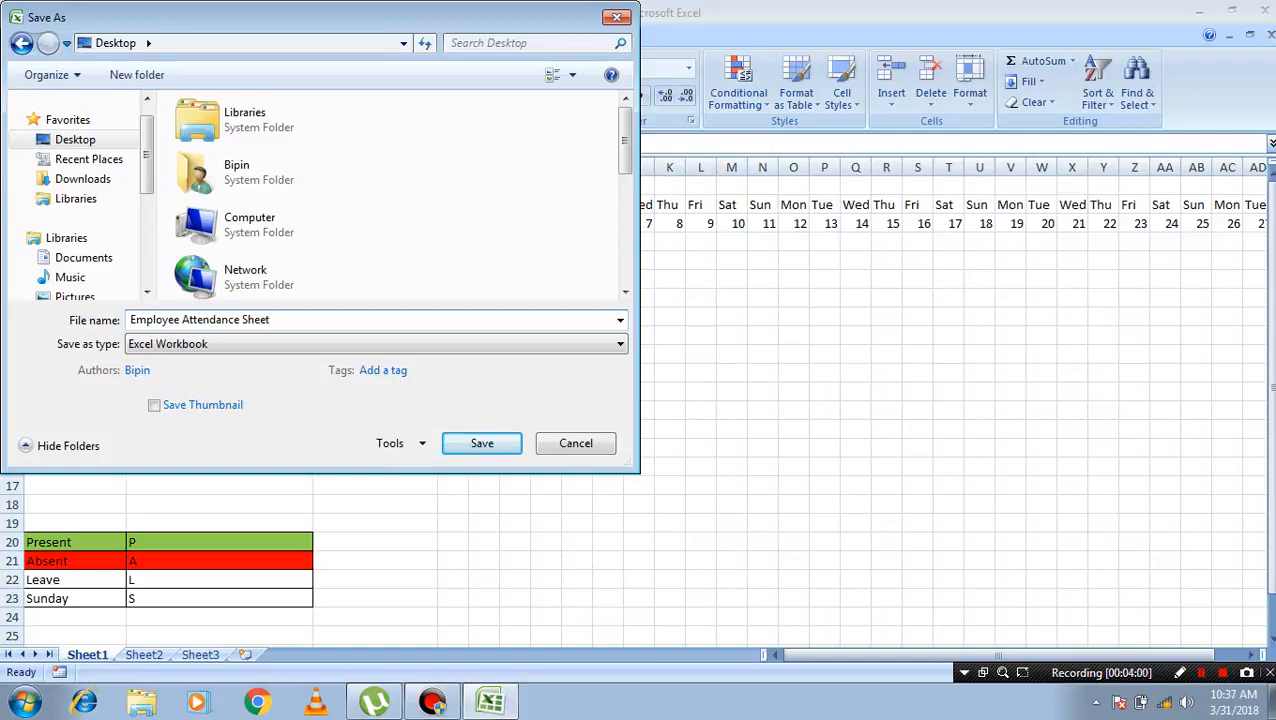
key(Return)
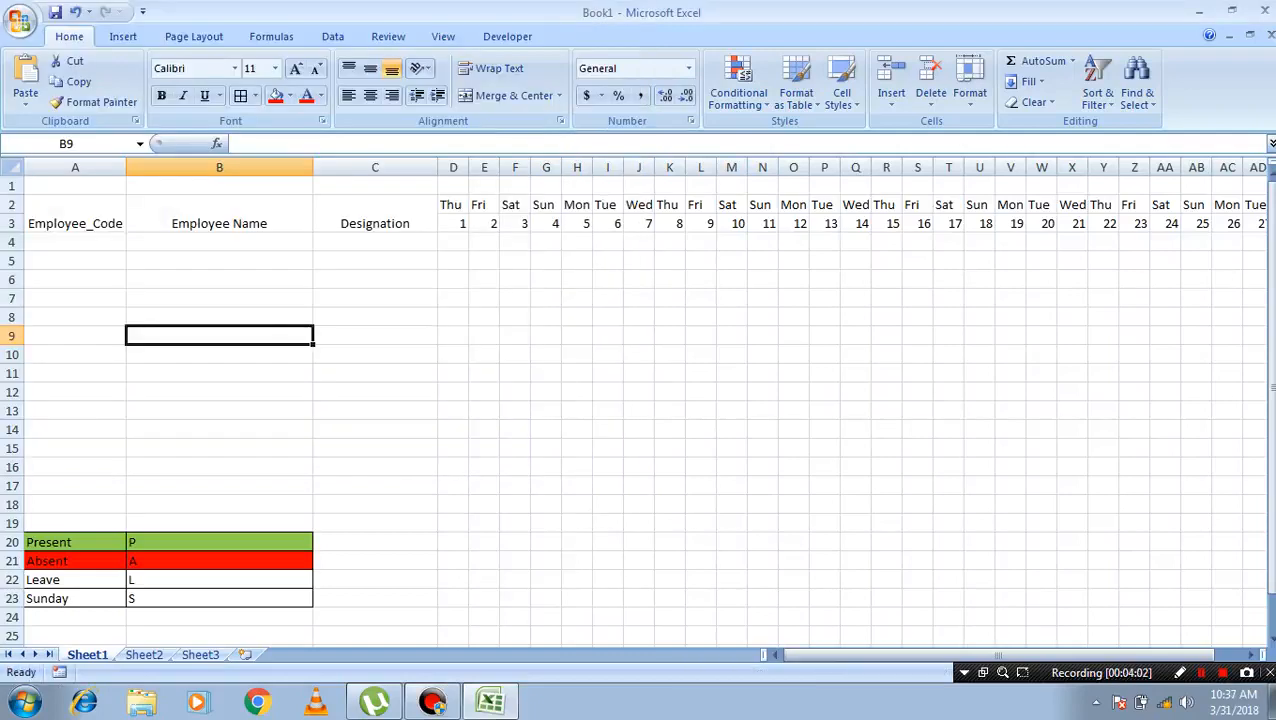
click(75, 242)
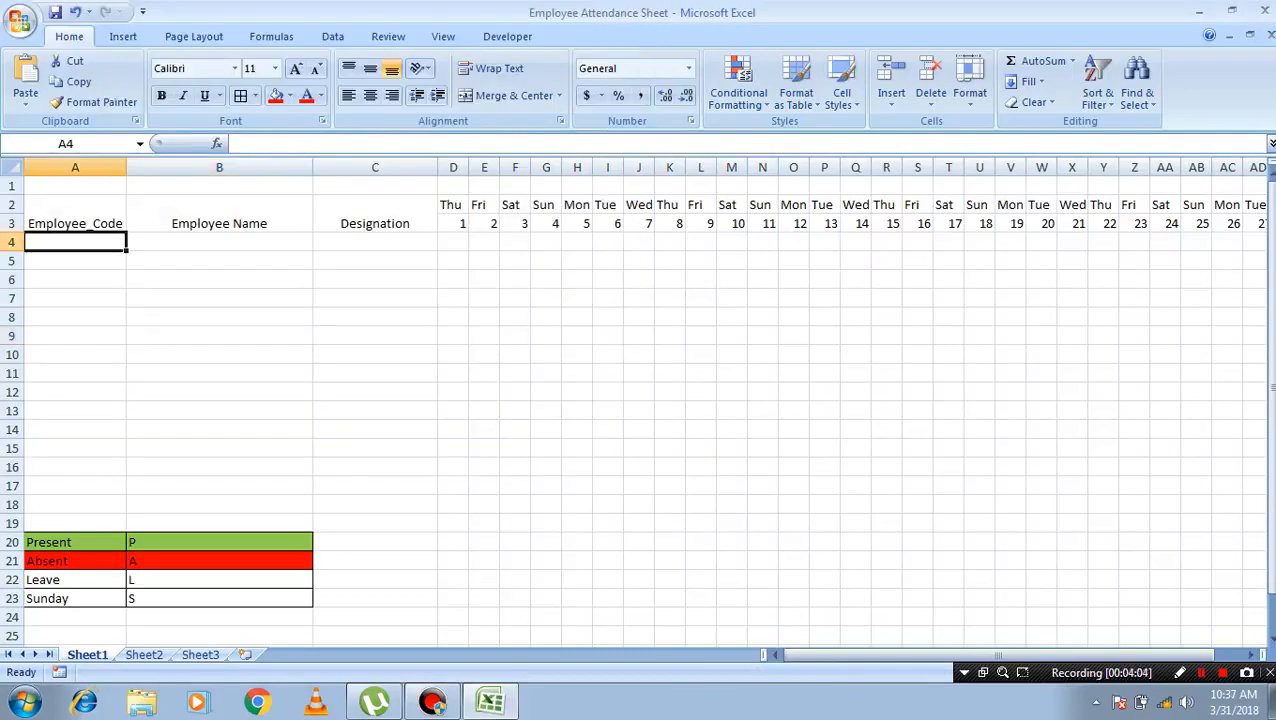
click(219, 215)
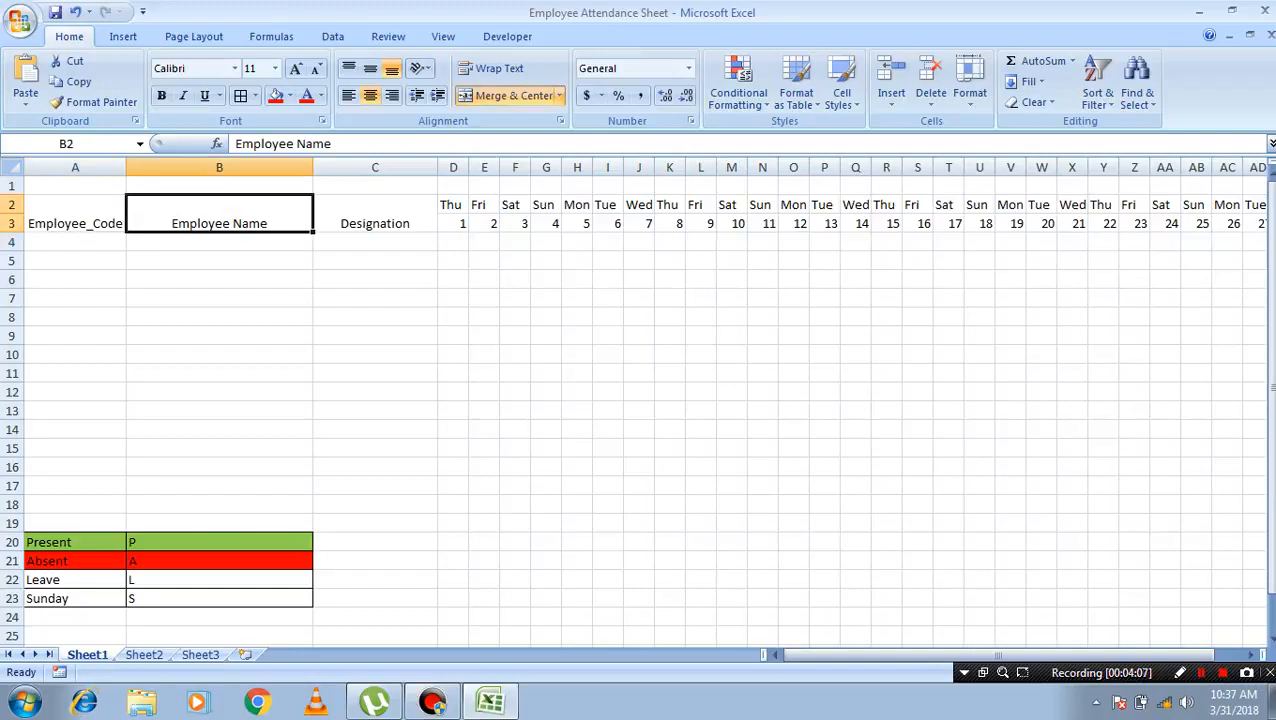
click(75, 214)
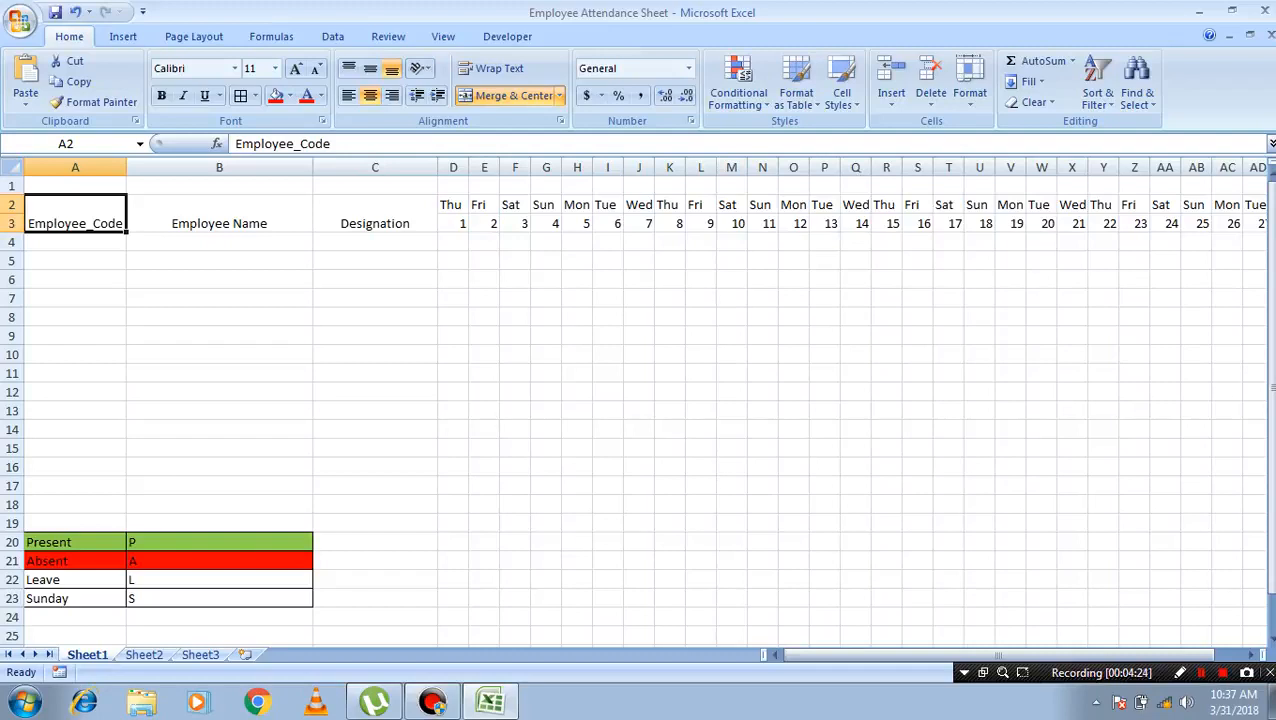
click(75, 242)
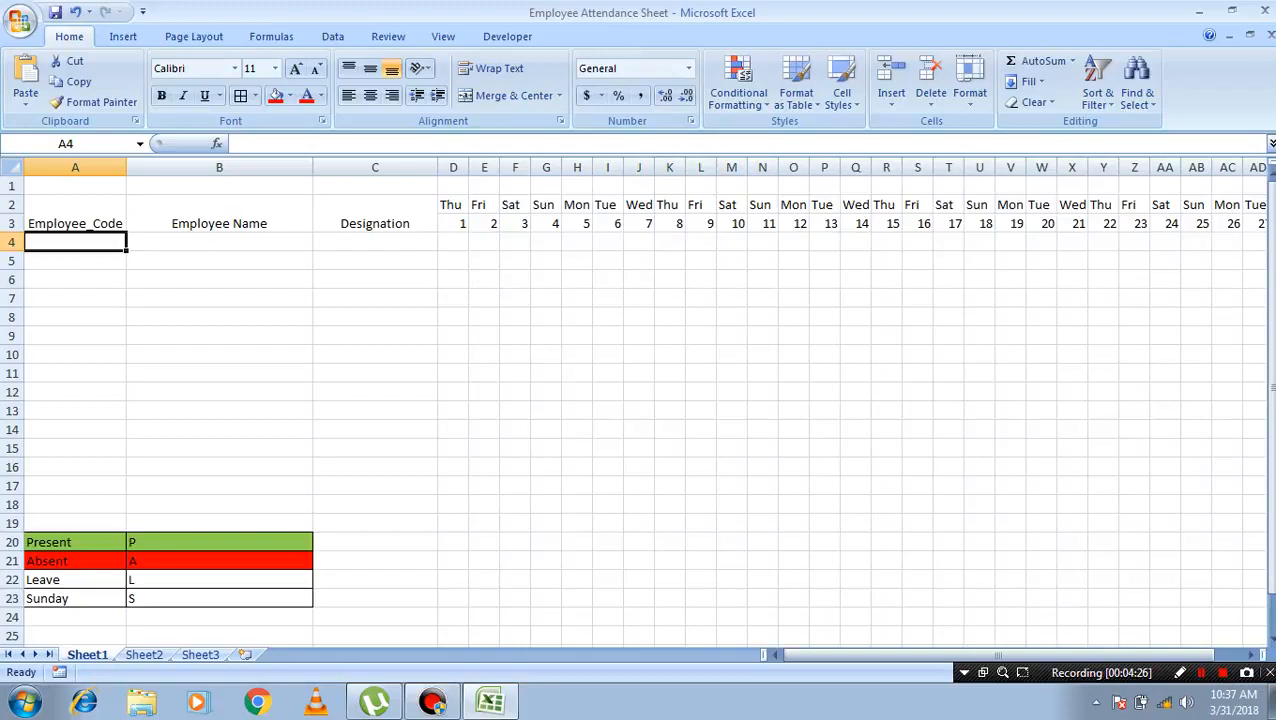
click(219, 242)
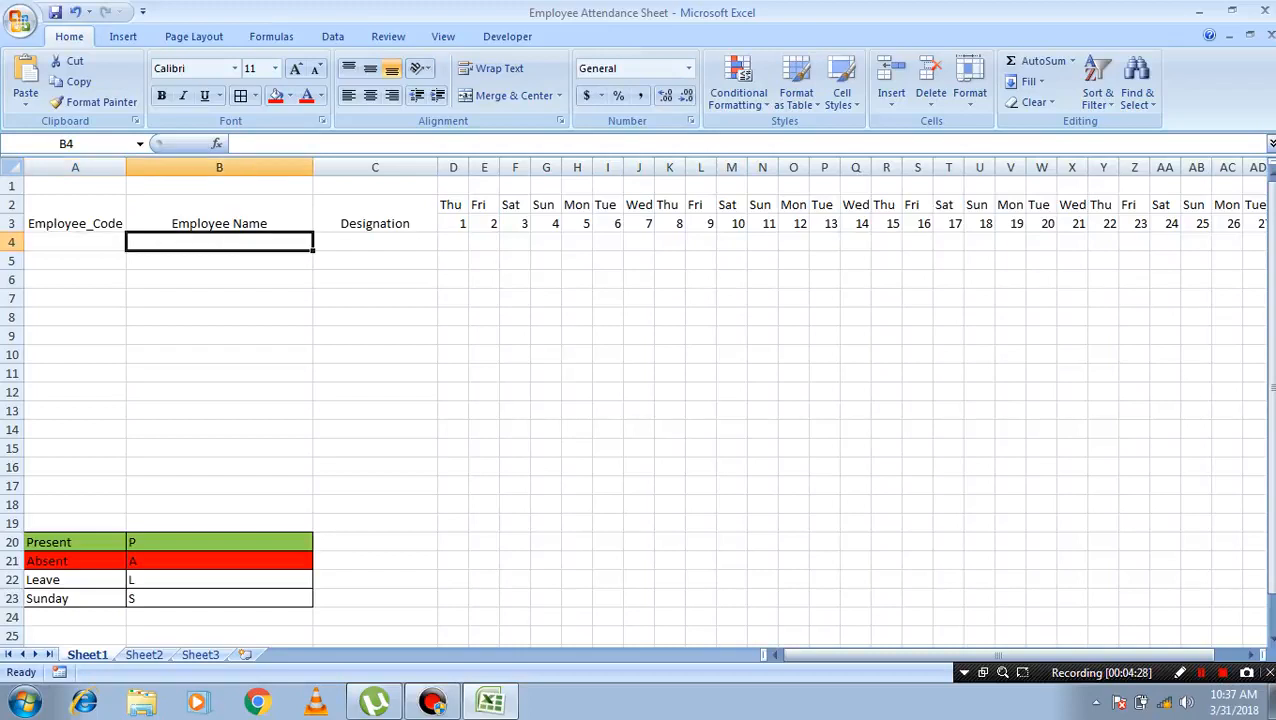
click(75, 242)
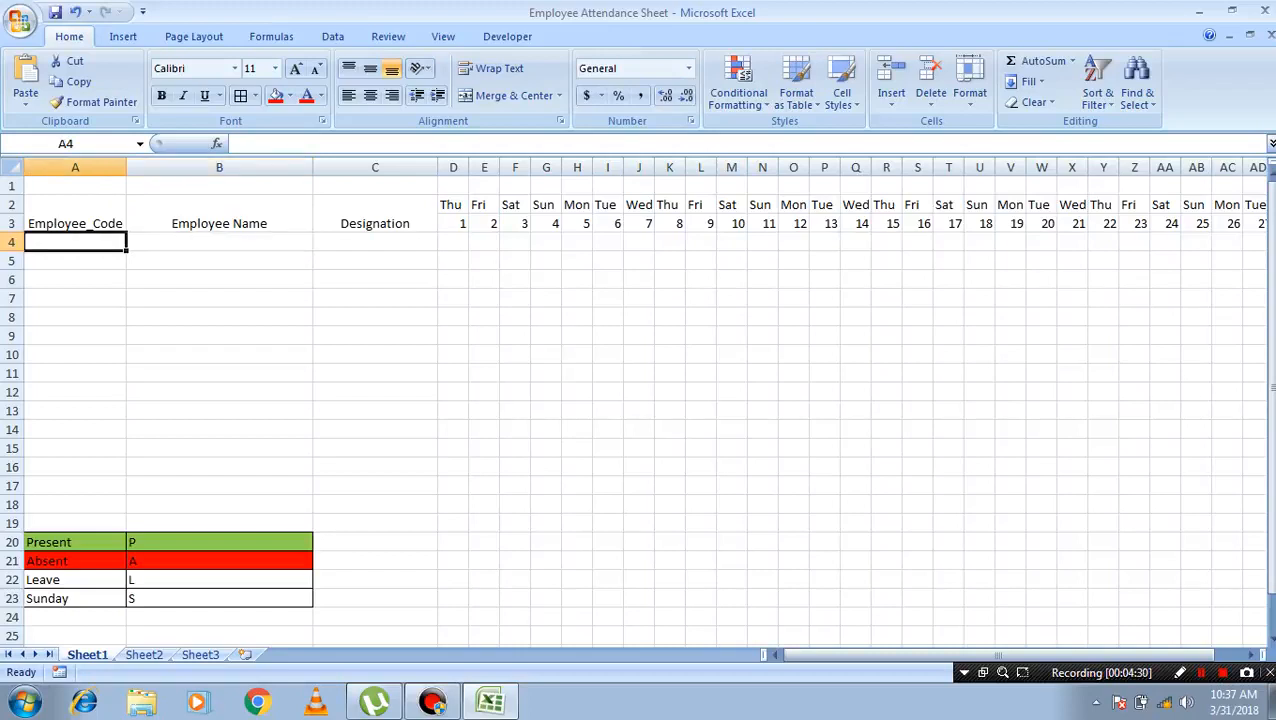
click(219, 242)
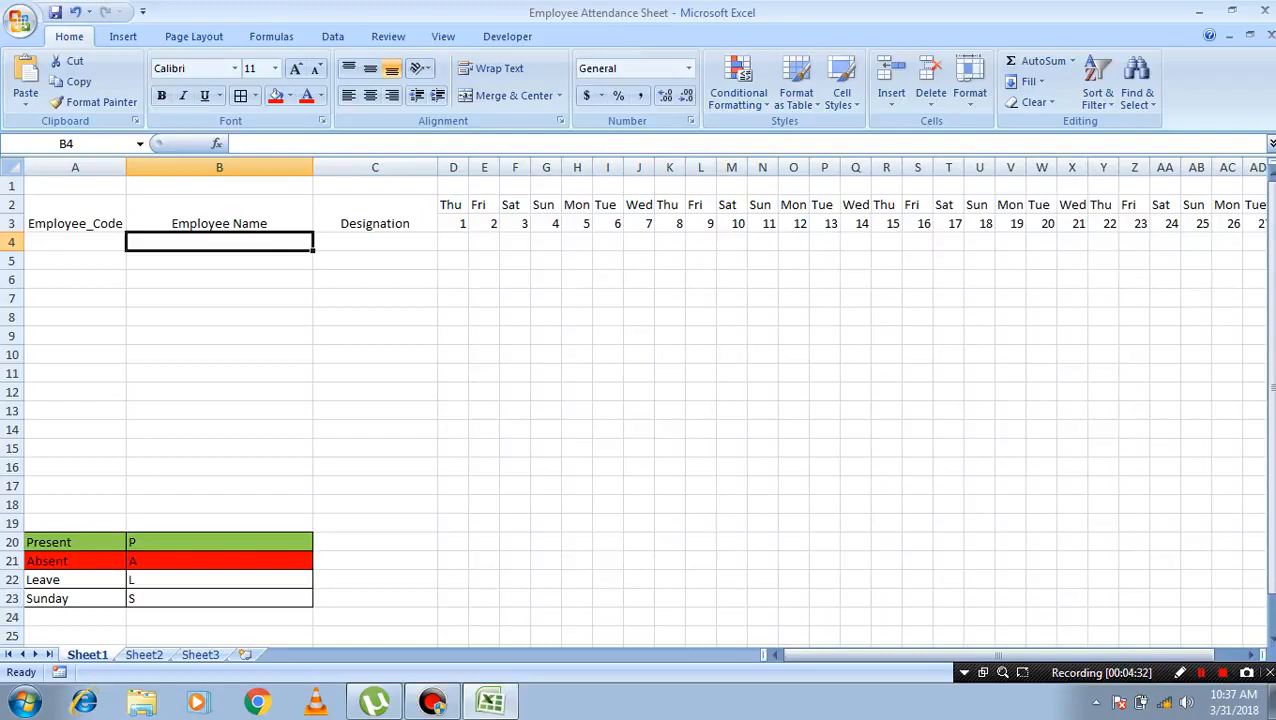
key(Right)
key(Right)
key(Right)
key(Right)
key(Right)
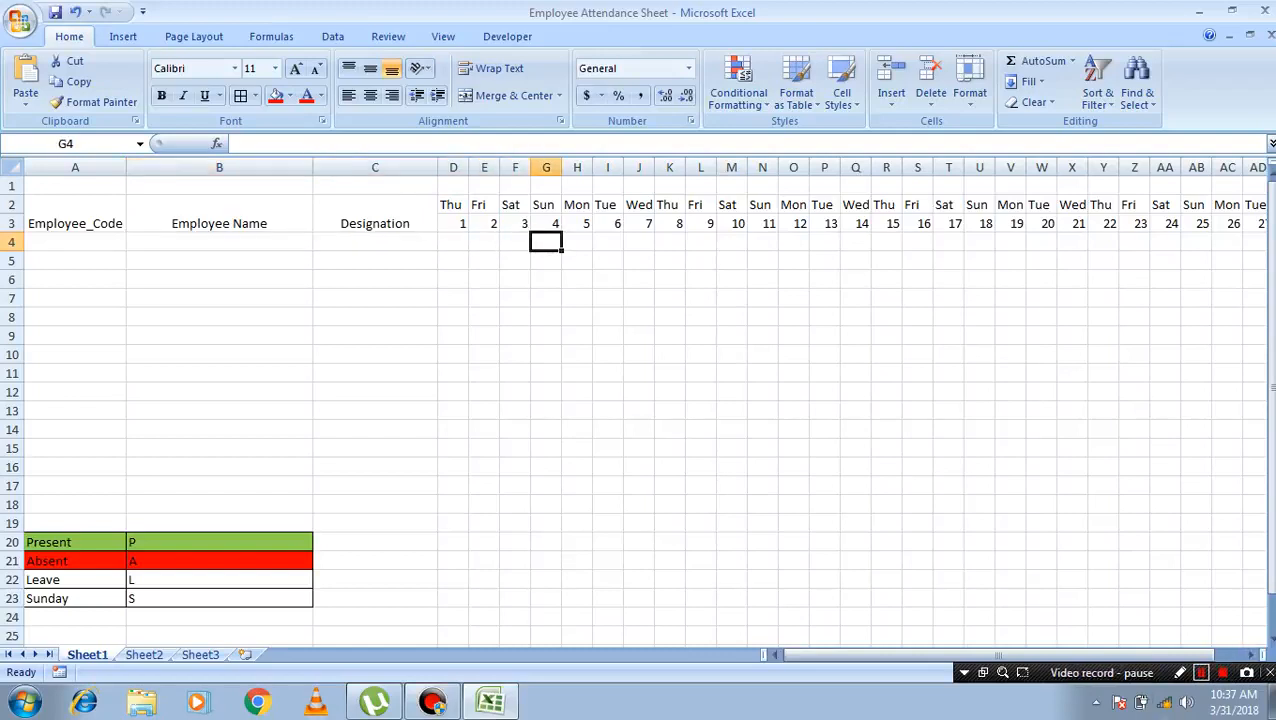
- Enter the header "Total Present" in cell AH2, just after the last day column
click(1201, 673)
click(375, 214)
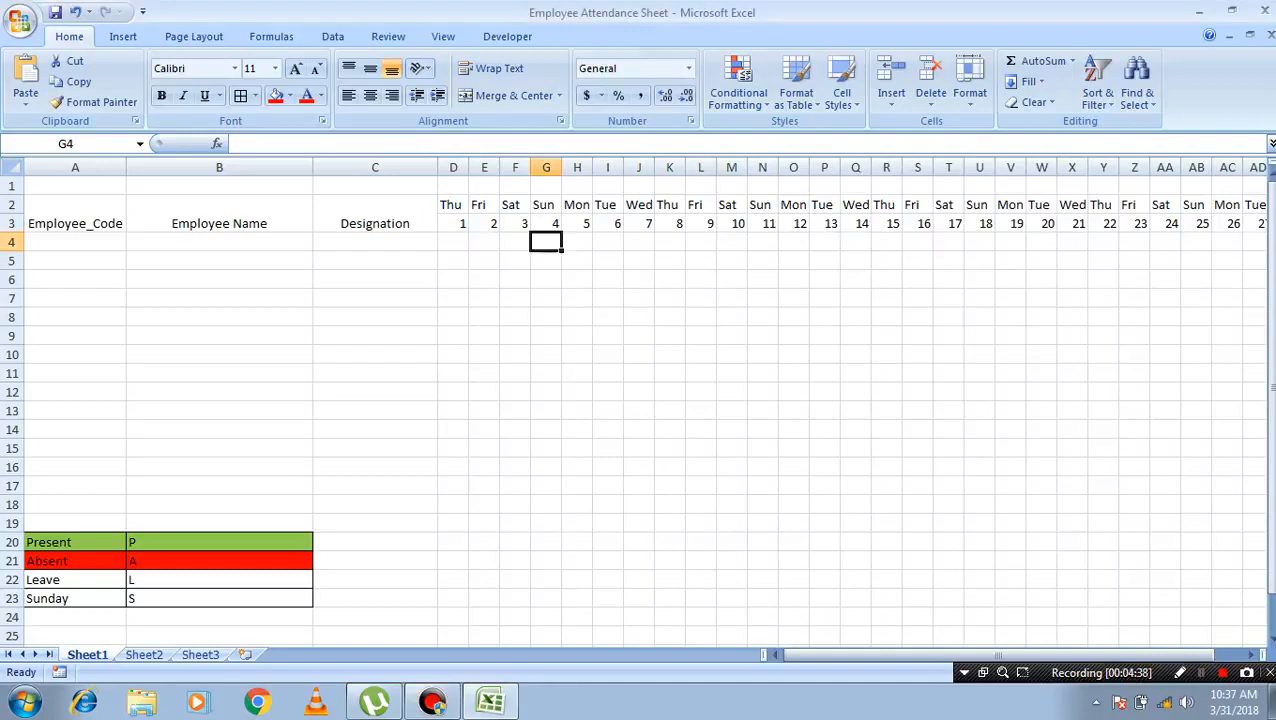
click(375, 214)
key(Right)
key(Right)
key(Right)
key(Right)
key(Right)
key(Right)
key(Right)
key(Right)
key(Right)
key(Right)
key(Right)
key(Right)
key(Right)
key(Right)
key(Right)
key(Right)
key(Right)
key(Right)
key(Right)
key(Right)
key(Right)
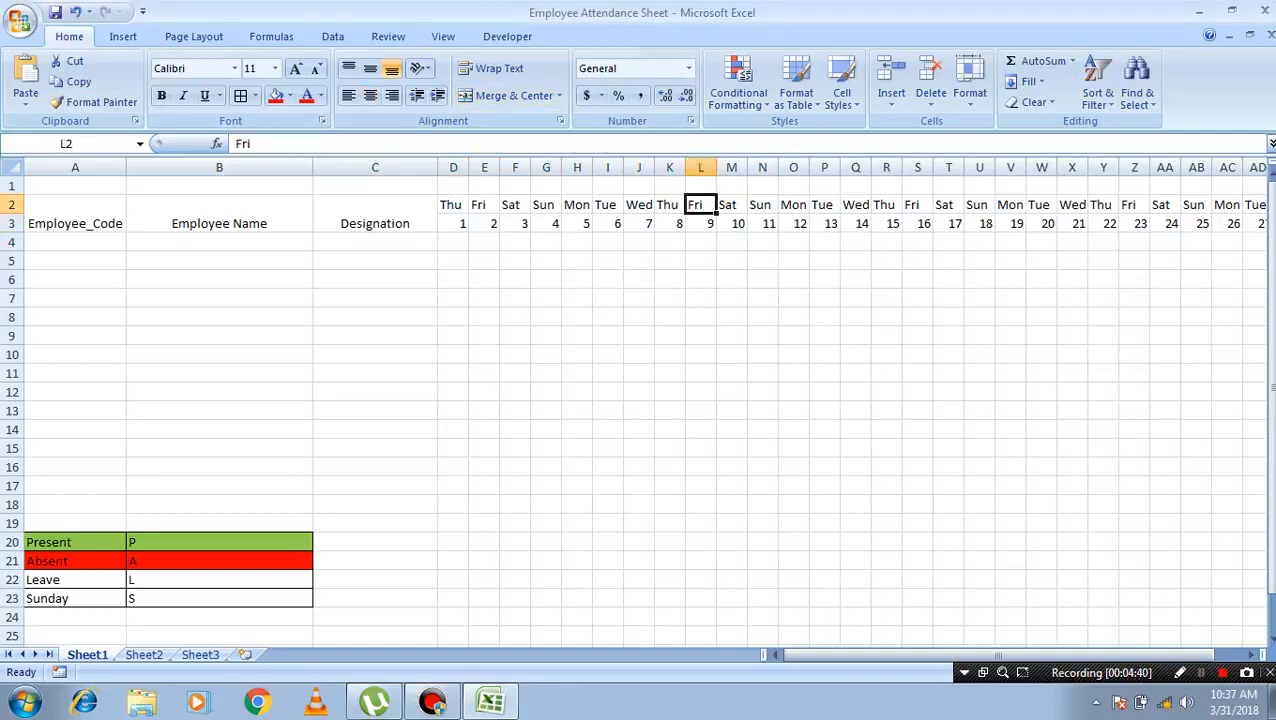
key(Left)
key(Left)
key(Right)
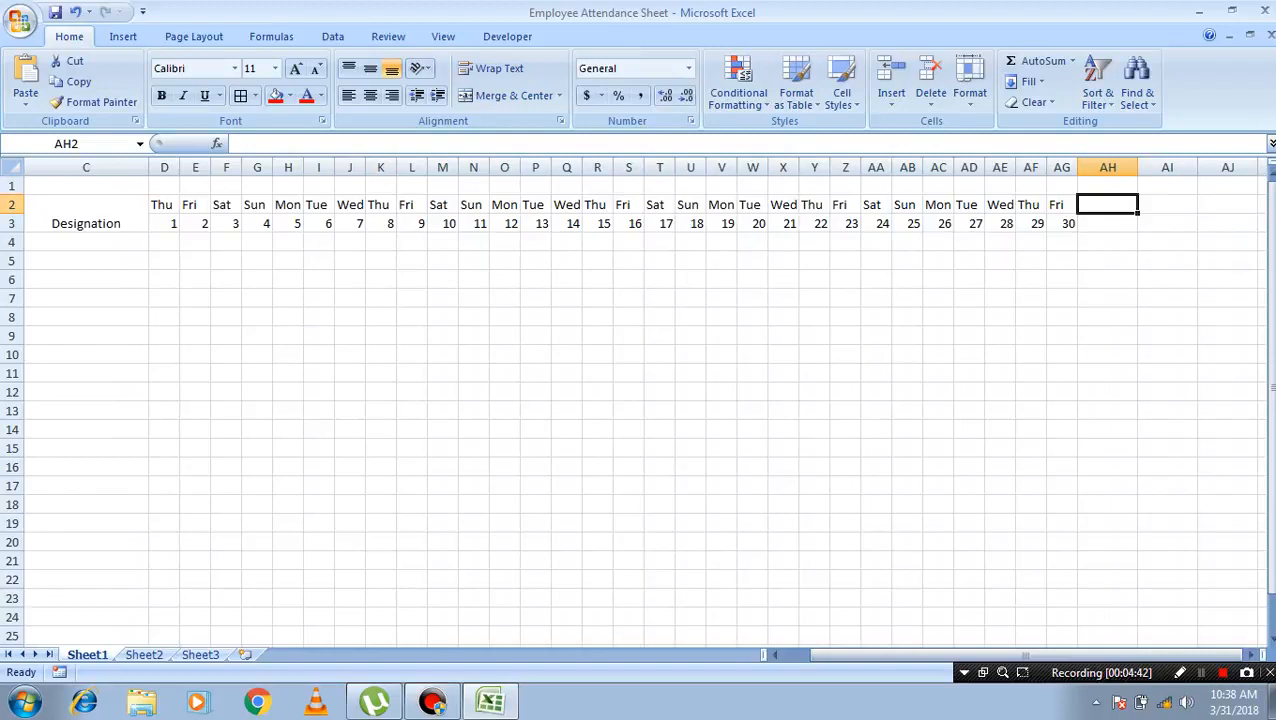
text(Total )
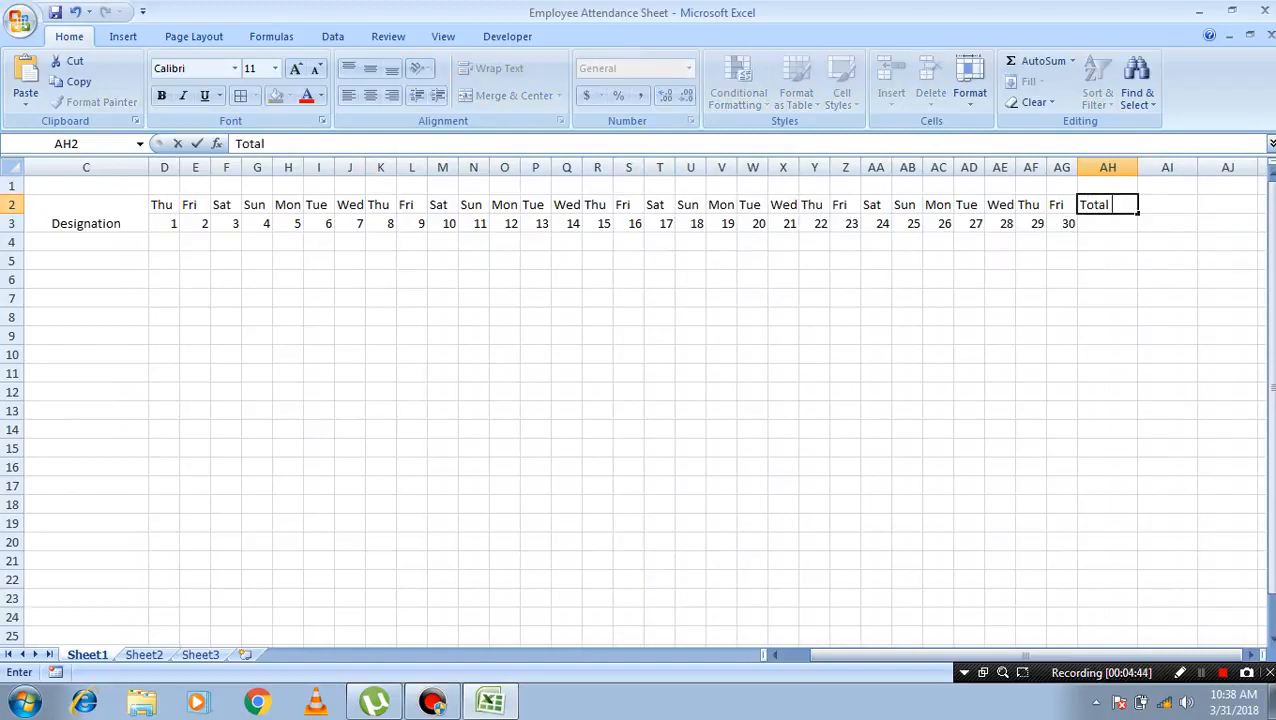
text(Present)
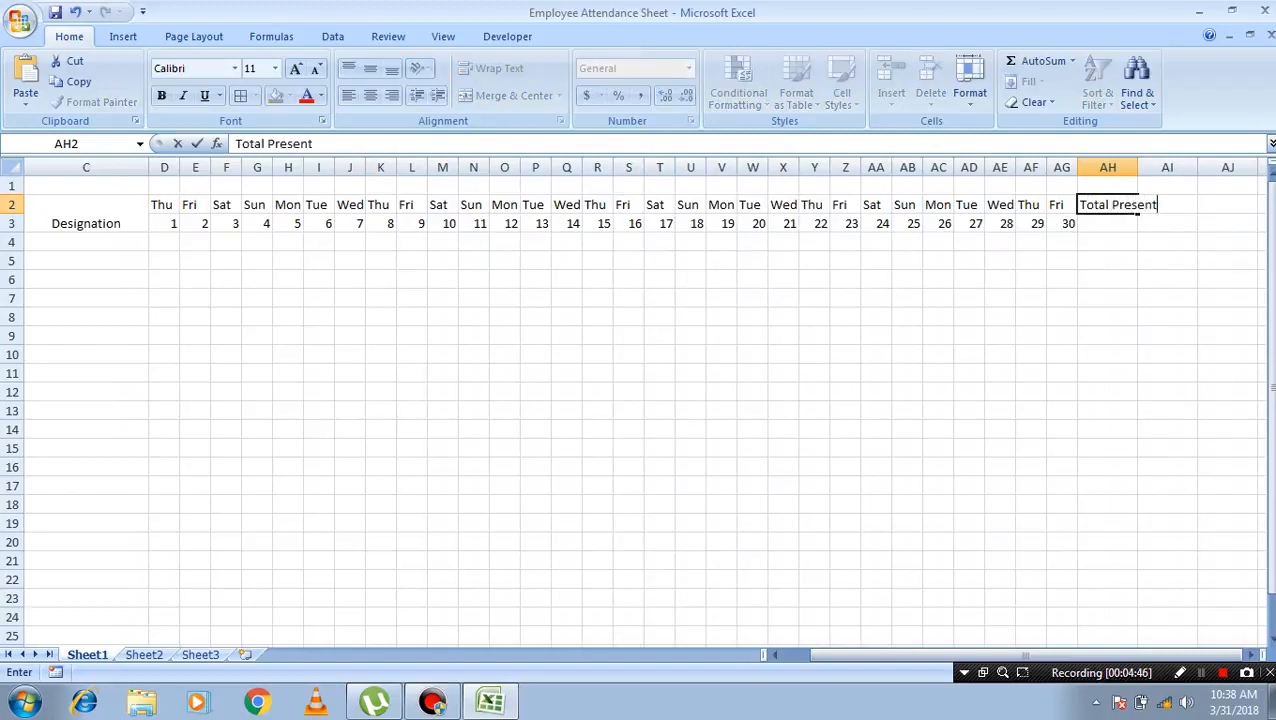
key(Right)
key(Left)
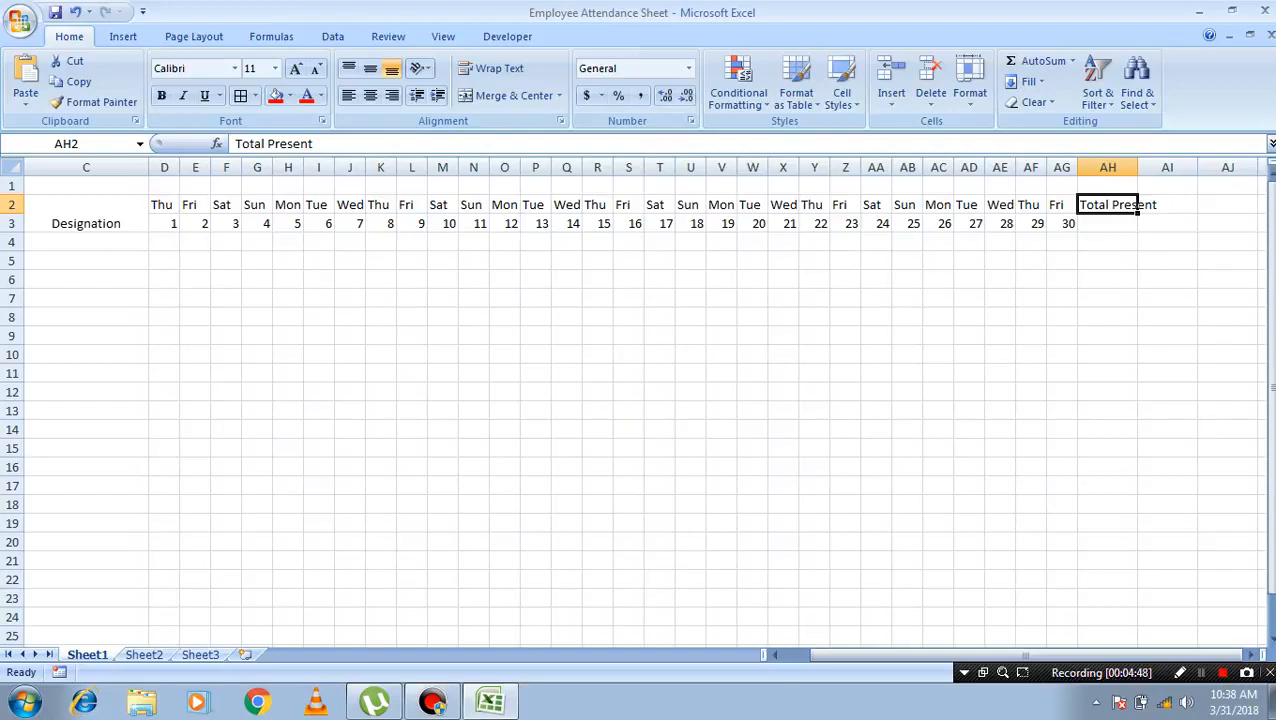
- Copy the Total Present header into AI2 and change its text to "Total Absent"
key(Right)
key(Left)
key(ctrl+c)
key(Right)
key(Return)
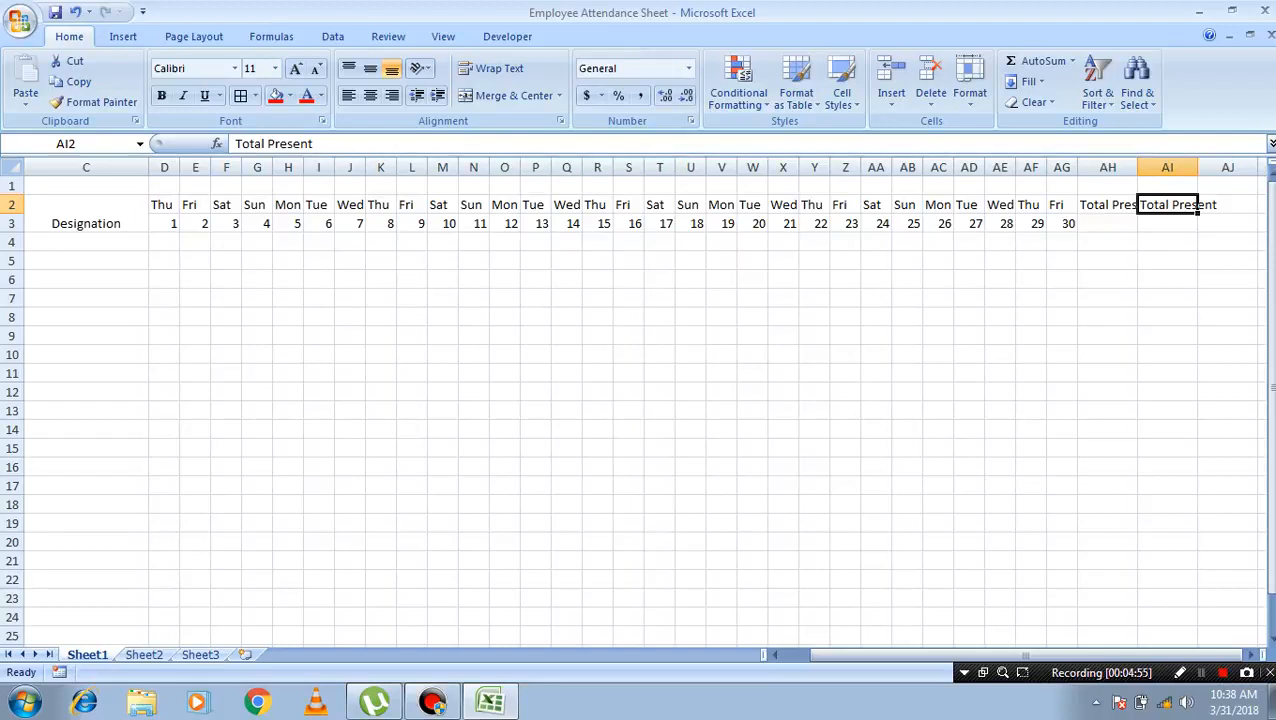
key(F2)
key(BackSpace)
key(BackSpace)
key(BackSpace)
key(BackSpace)
key(BackSpace)
key(BackSpace)
key(BackSpace)
text(Absent)
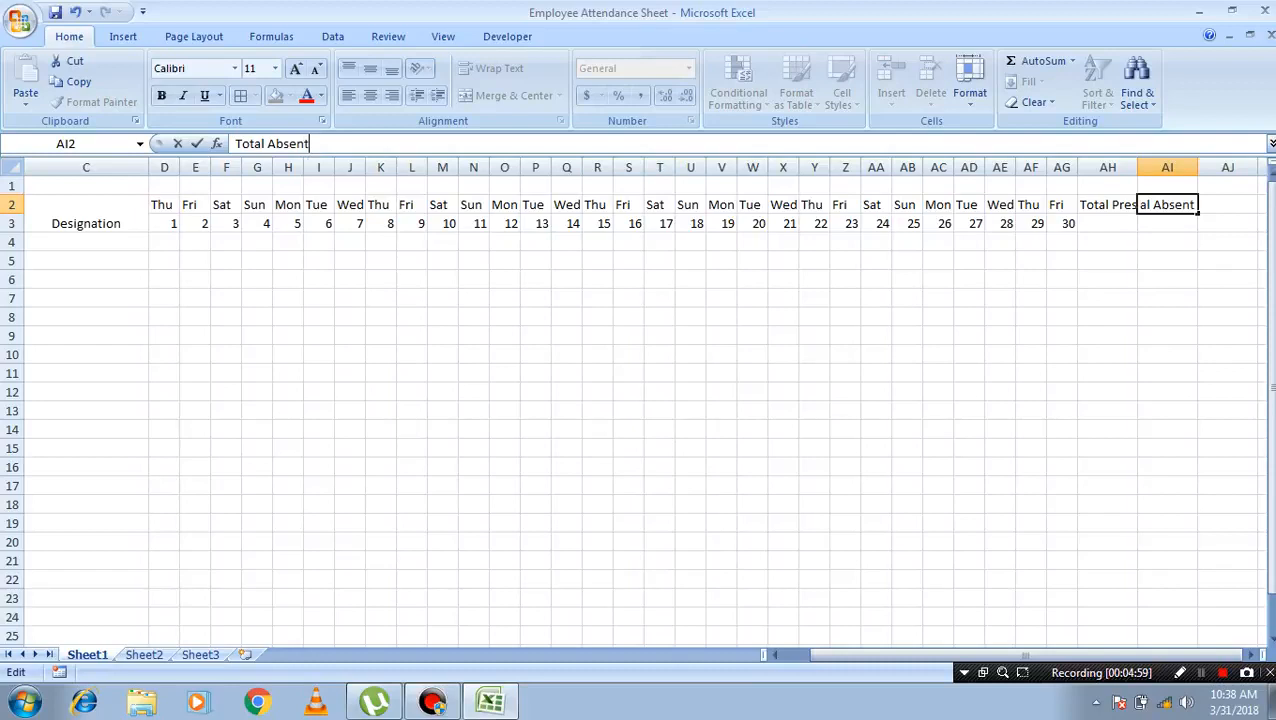
key(Return)
- Copy the Total Absent header into AJ2 and change its text to "Total Leave"
key(Up)
key(Right)
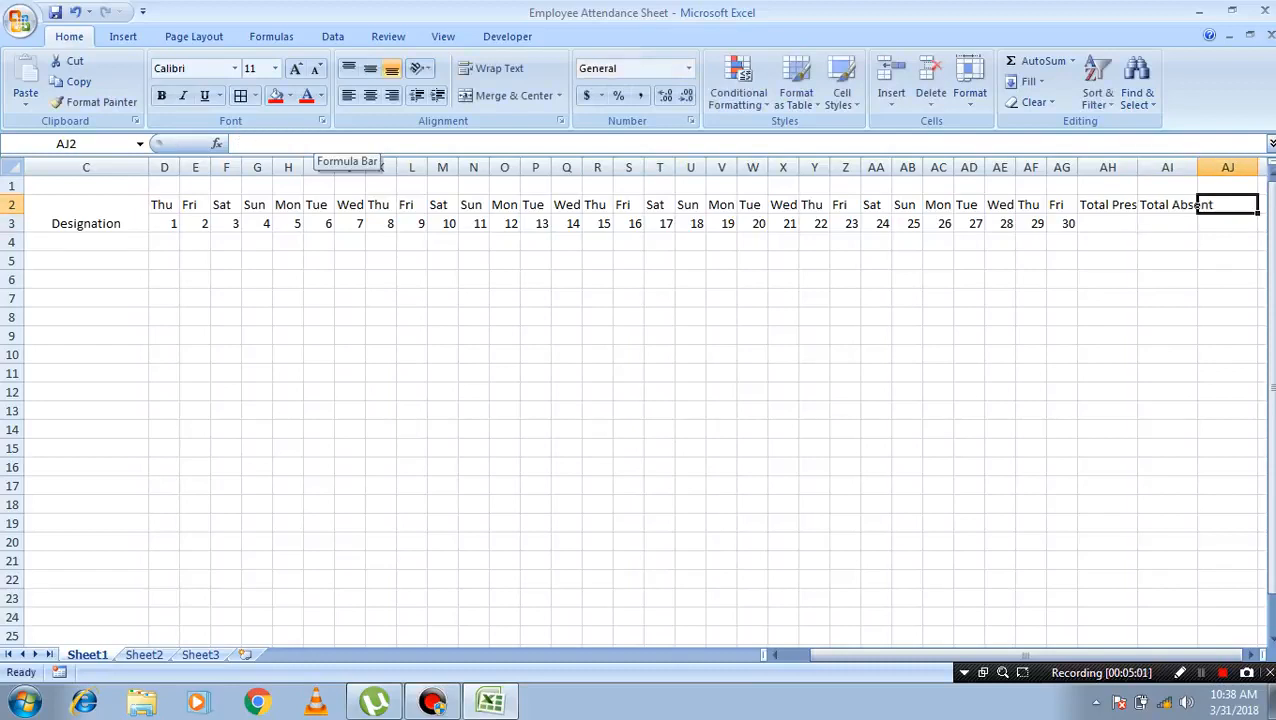
key(Left)
key(ctrl+c)
key(Right)
key(Return)
key(Right)
key(Left)
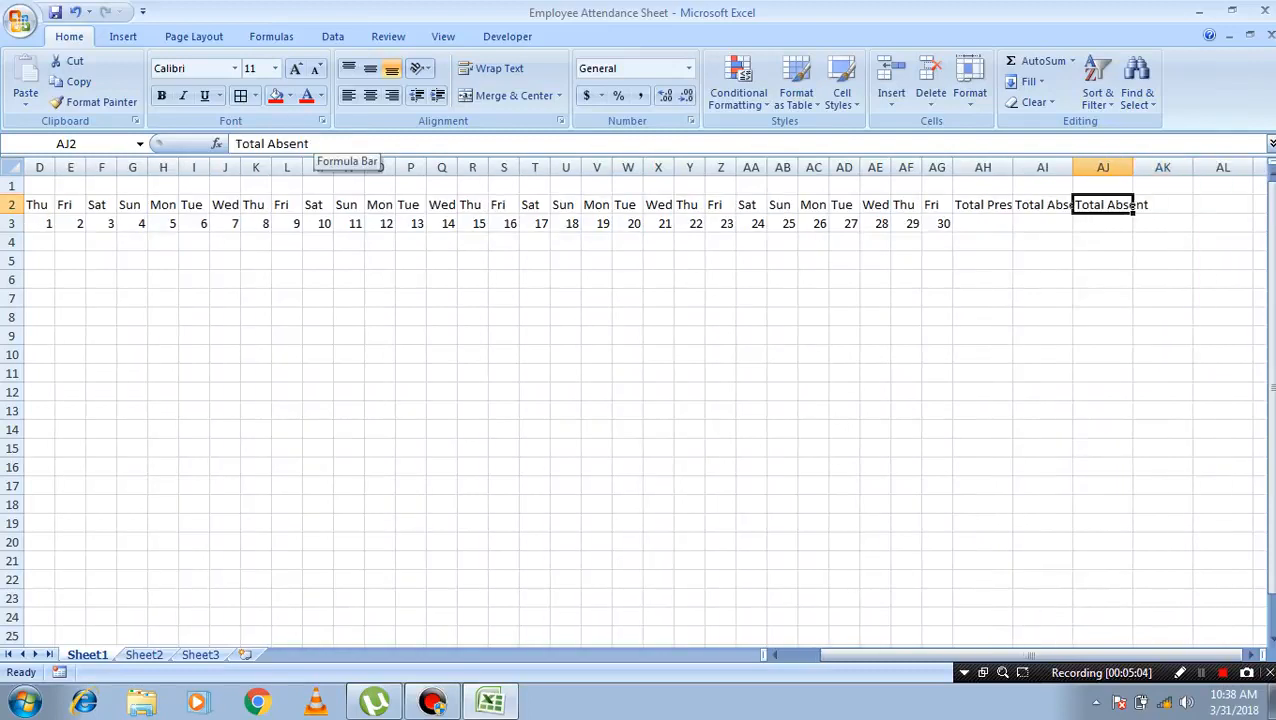
key(F2)
key(BackSpace)
key(BackSpace)
key(BackSpace)
key(BackSpace)
key(BackSpace)
key(BackSpace)
text(L)
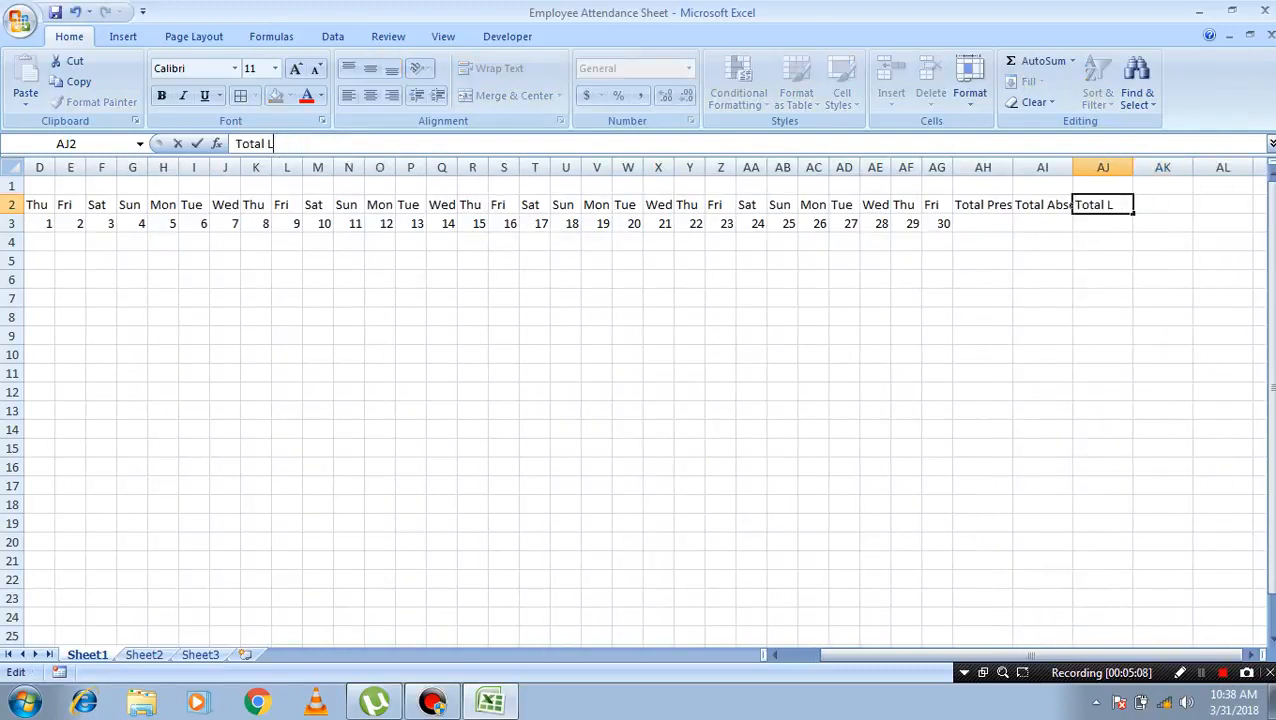
text(eave)
key(ctrl+Return)
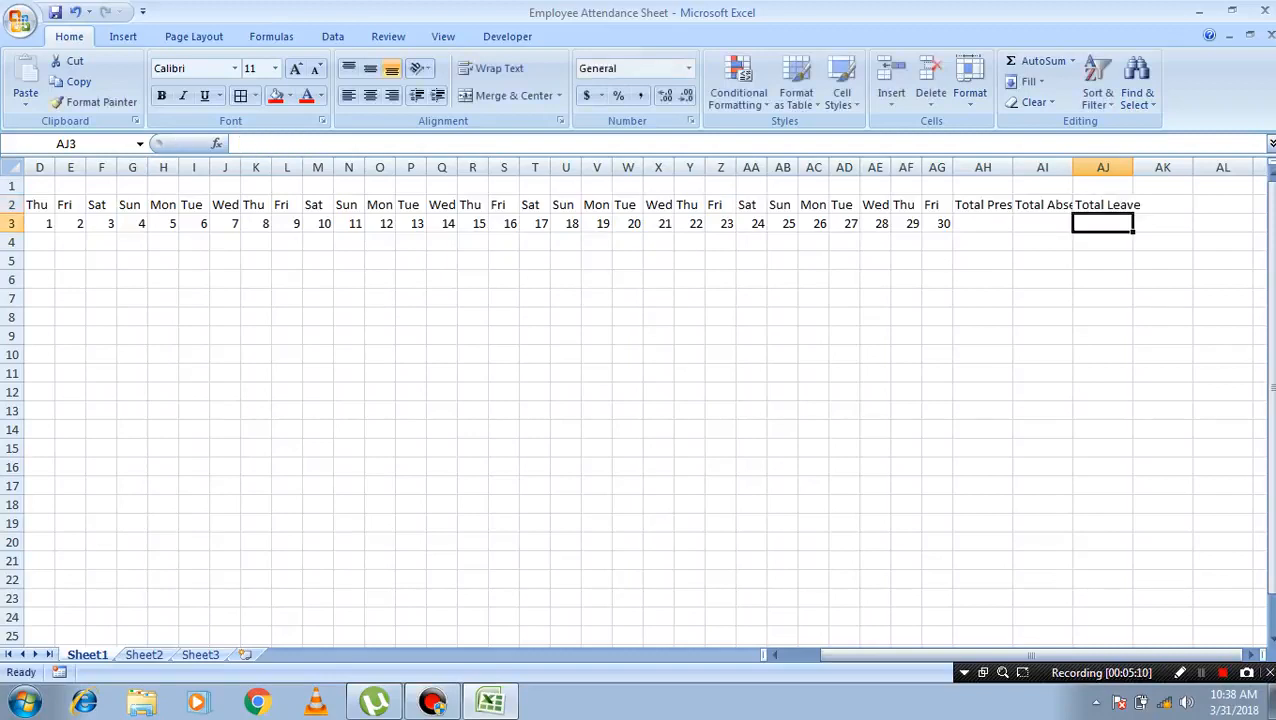
- AutoFit the widths of columns AH to AJ to their total headers
key(Left)
key(Left)
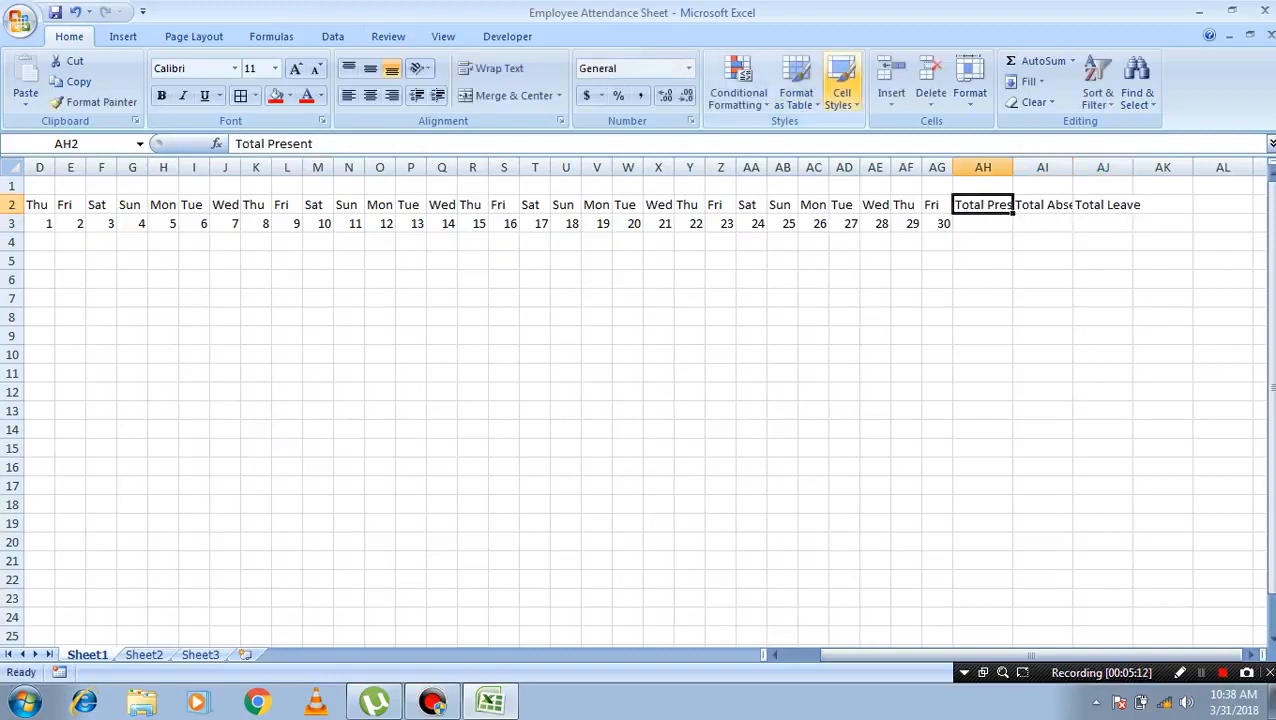
drag(983, 167, 1103, 167)
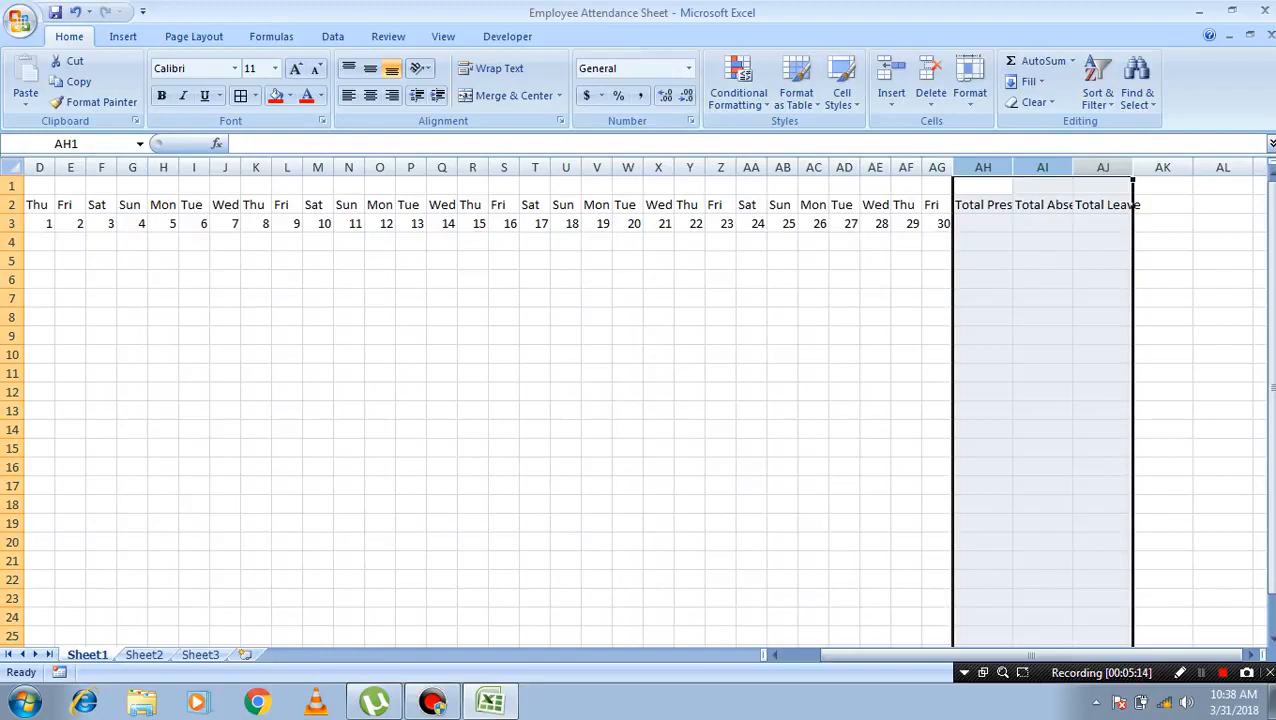
double_click(1133, 167)
click(988, 224)
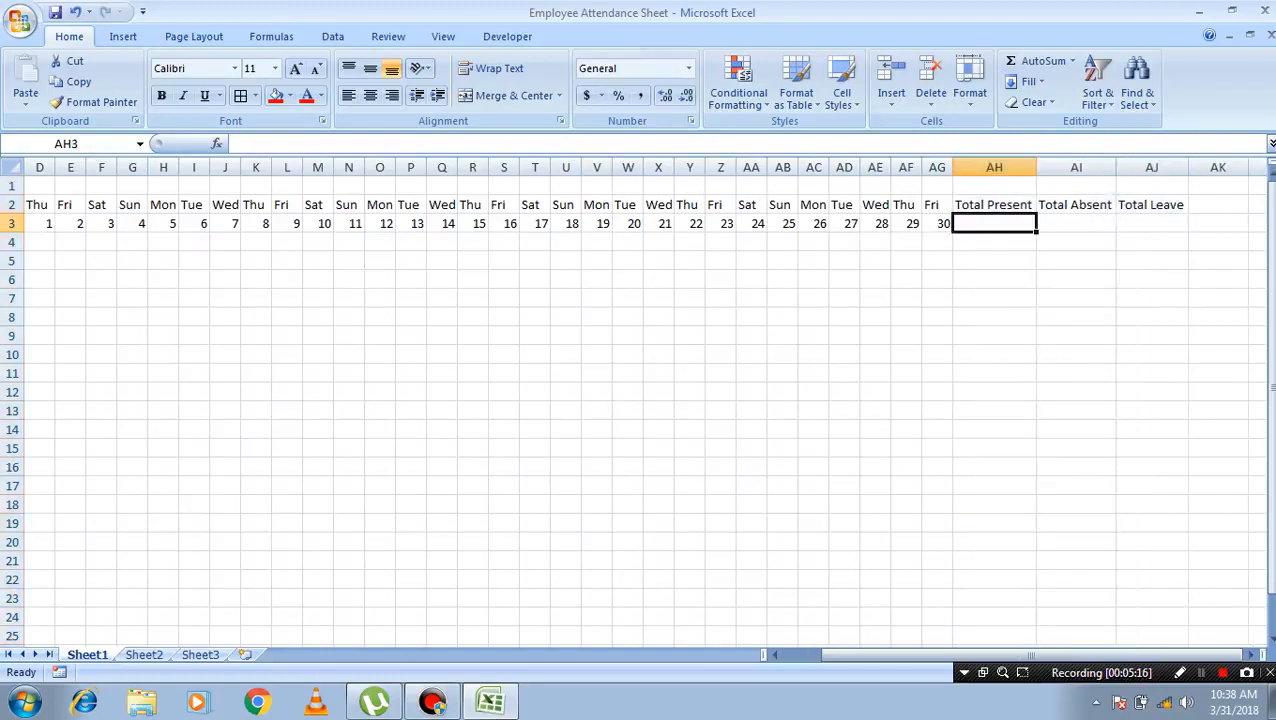
- Merge and center each of the three total headers across rows 2 and 3 in columns AH, AI and AJ
double_click(987, 205)
click(990, 224)
drag(990, 205, 990, 224)
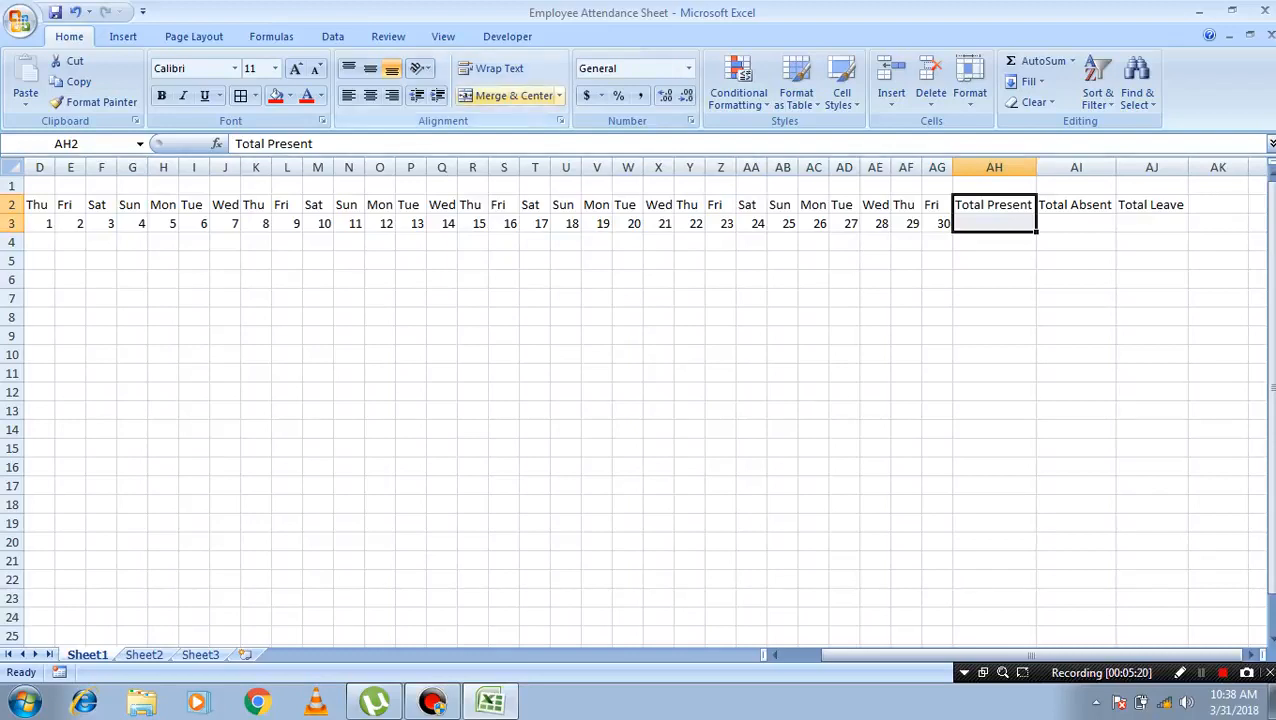
click(512, 95)
key(Right)
key(shift+Down)
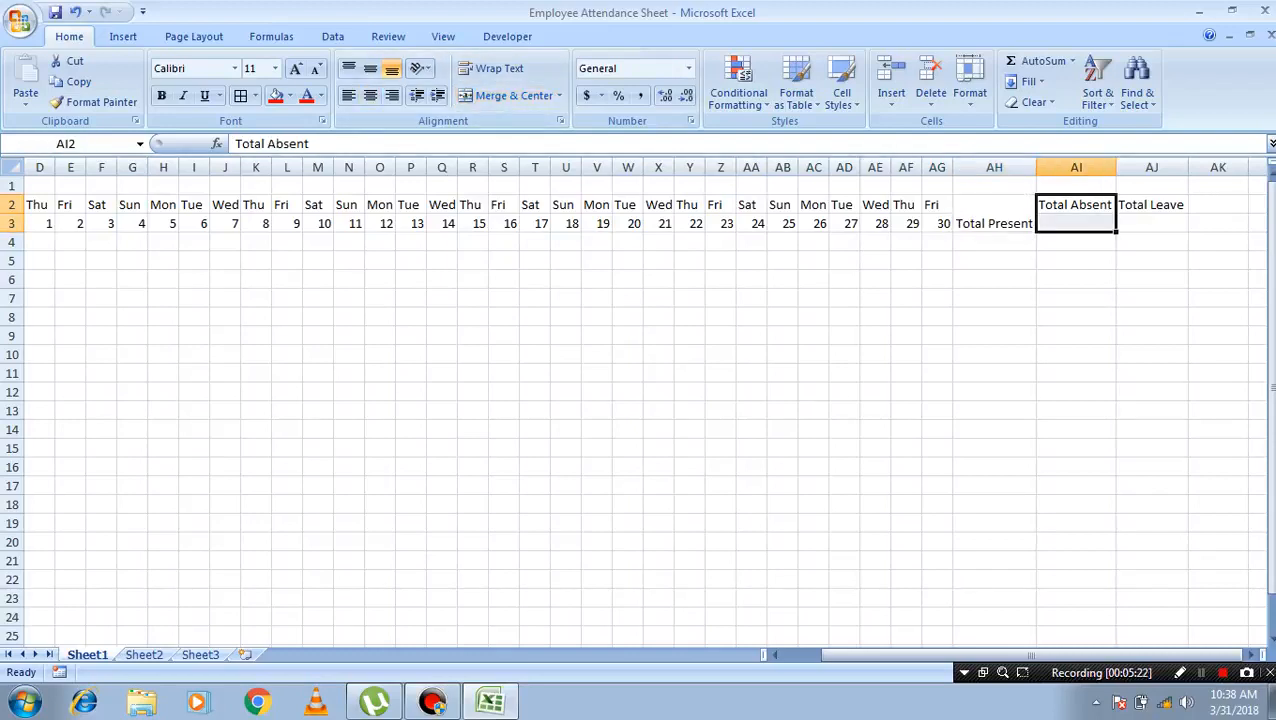
click(512, 95)
key(Right)
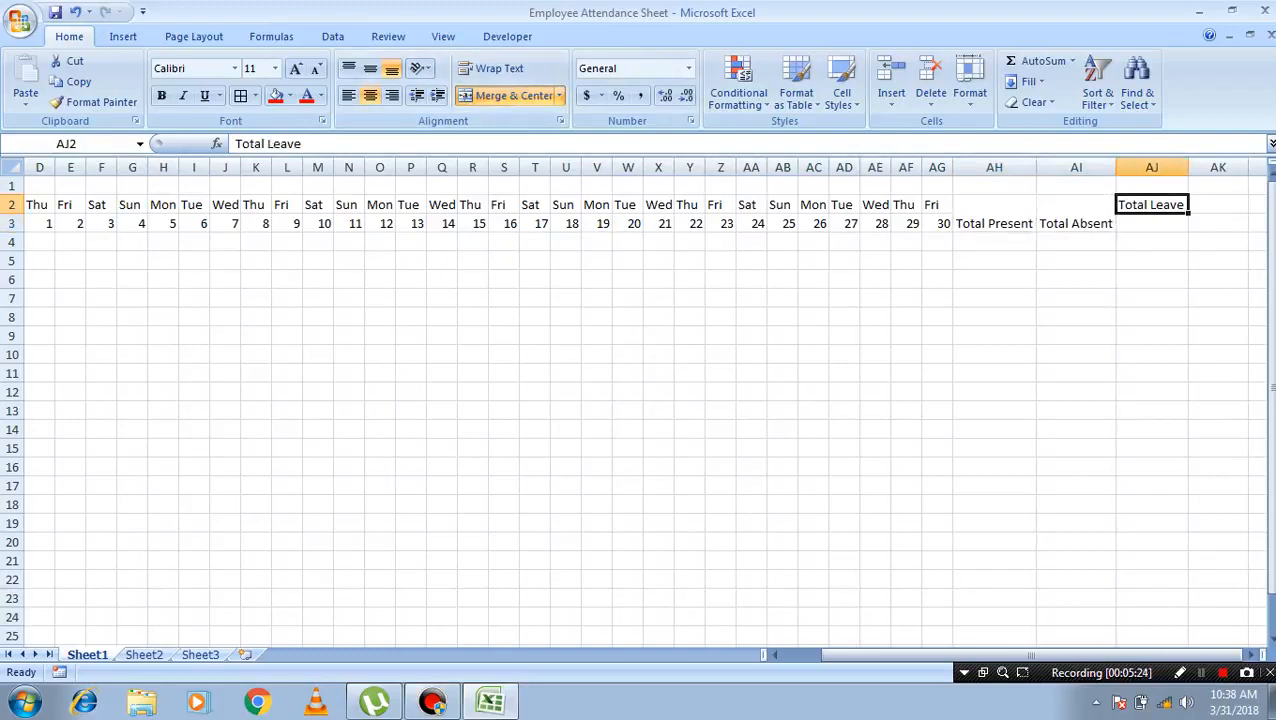
key(shift+Down)
click(512, 95)
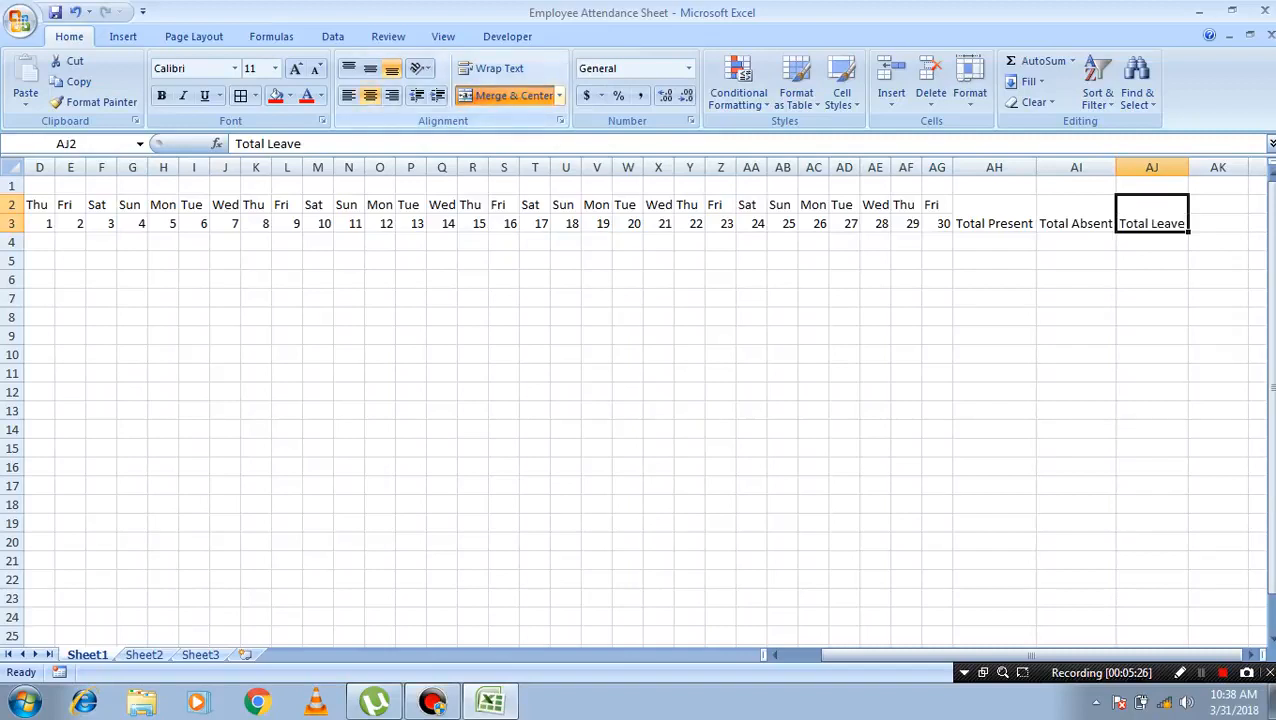
- Break the Total Present header into two lines after "Total" and narrow column AH to fit it
key(Left)
key(Left)
key(F2)
key(ctrl+Left)
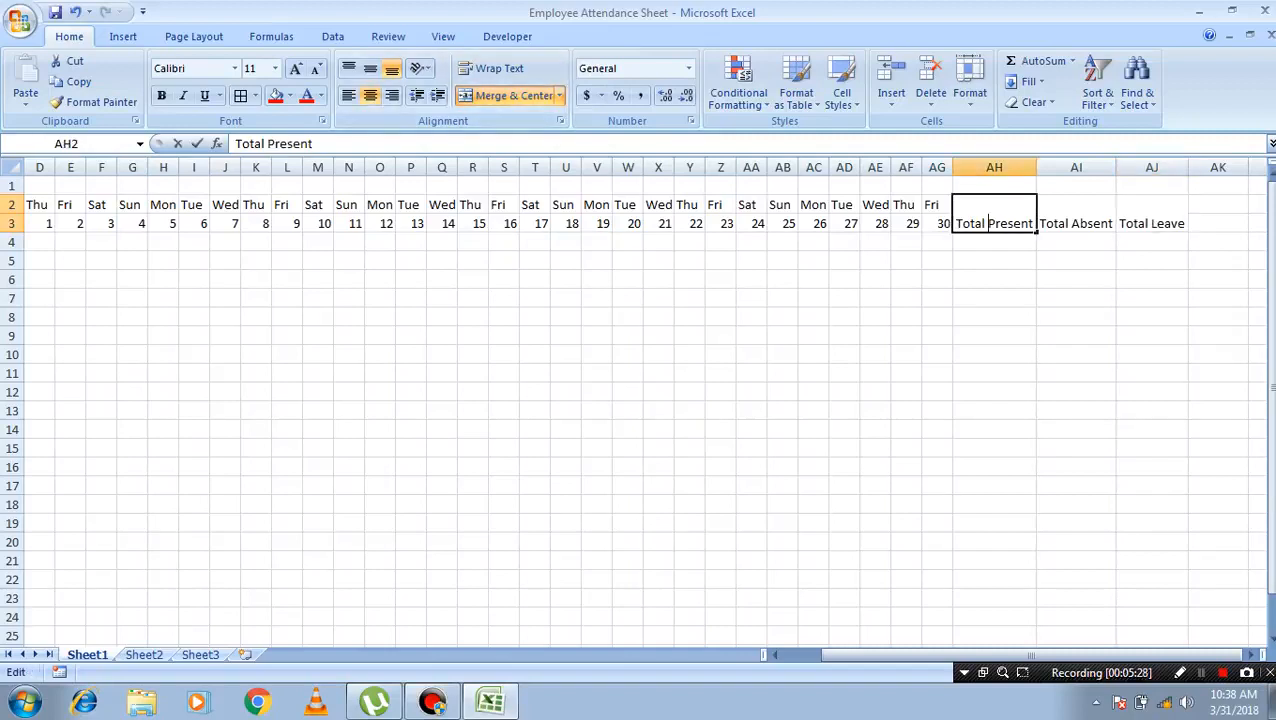
key(alt+Return)
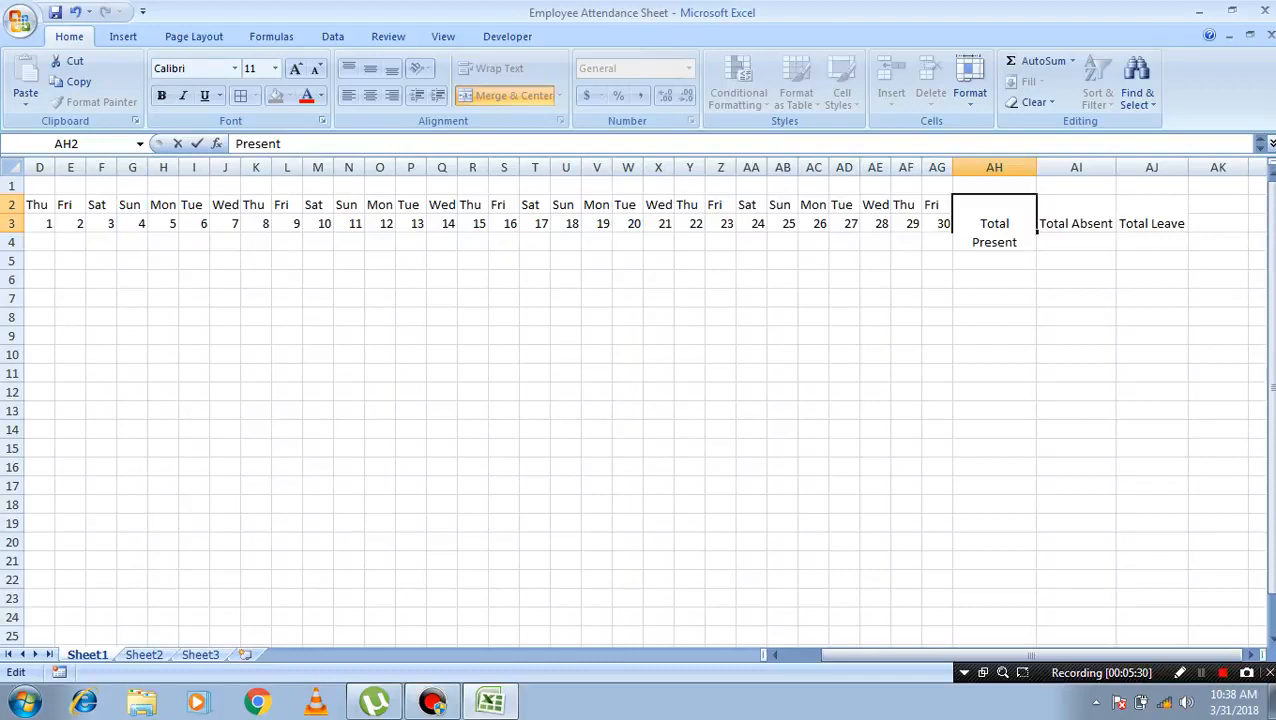
key(Return)
drag(1036, 167, 1005, 167)
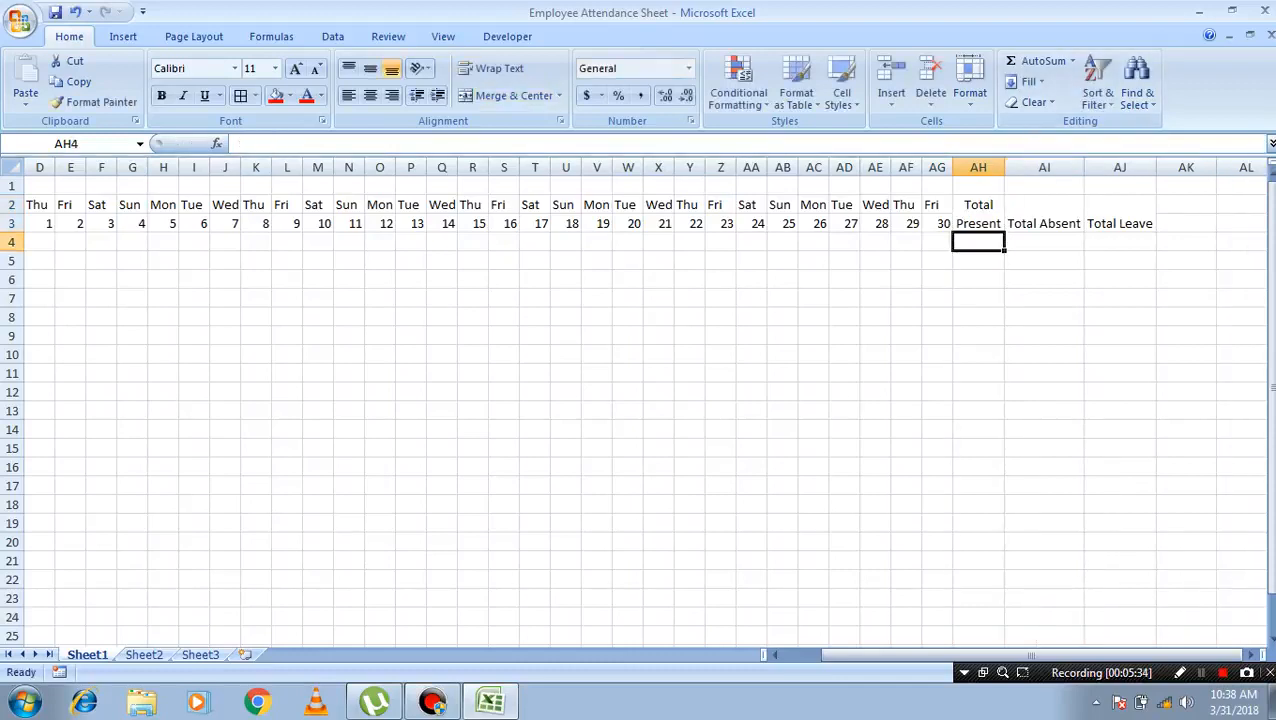
- Break the Total Absent header into two lines after "Total" and narrow column AI to fit it
double_click(1039, 223)
key(alt+Return)
key(Return)
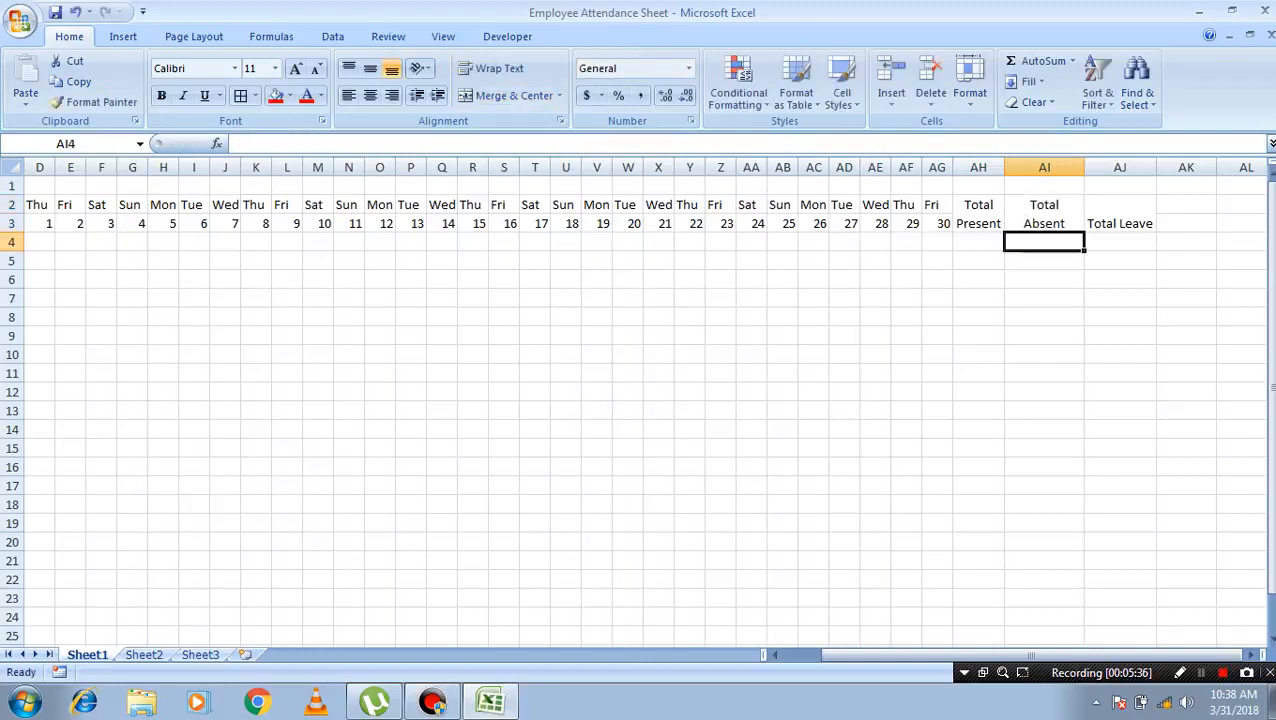
drag(1084, 167, 1052, 167)
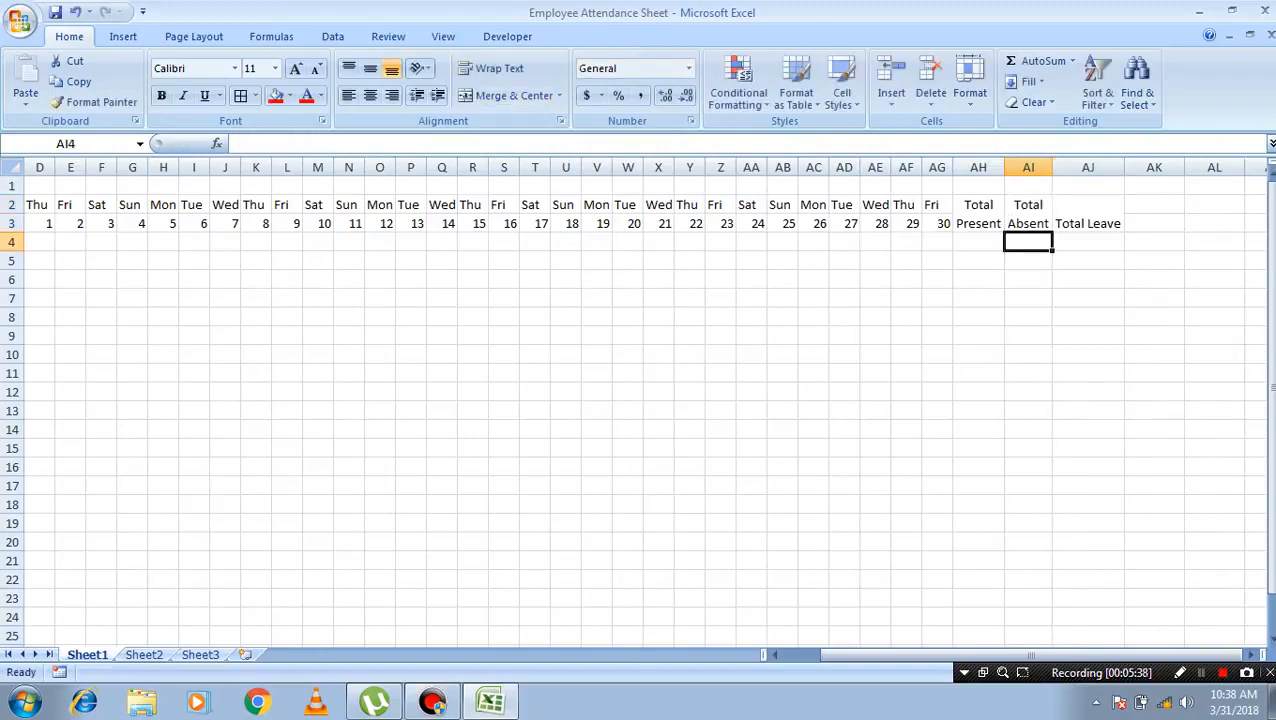
- Break the Total Leave header into two lines after "Total" and narrow column AJ to fit it
click(1085, 223)
double_click(1083, 223)
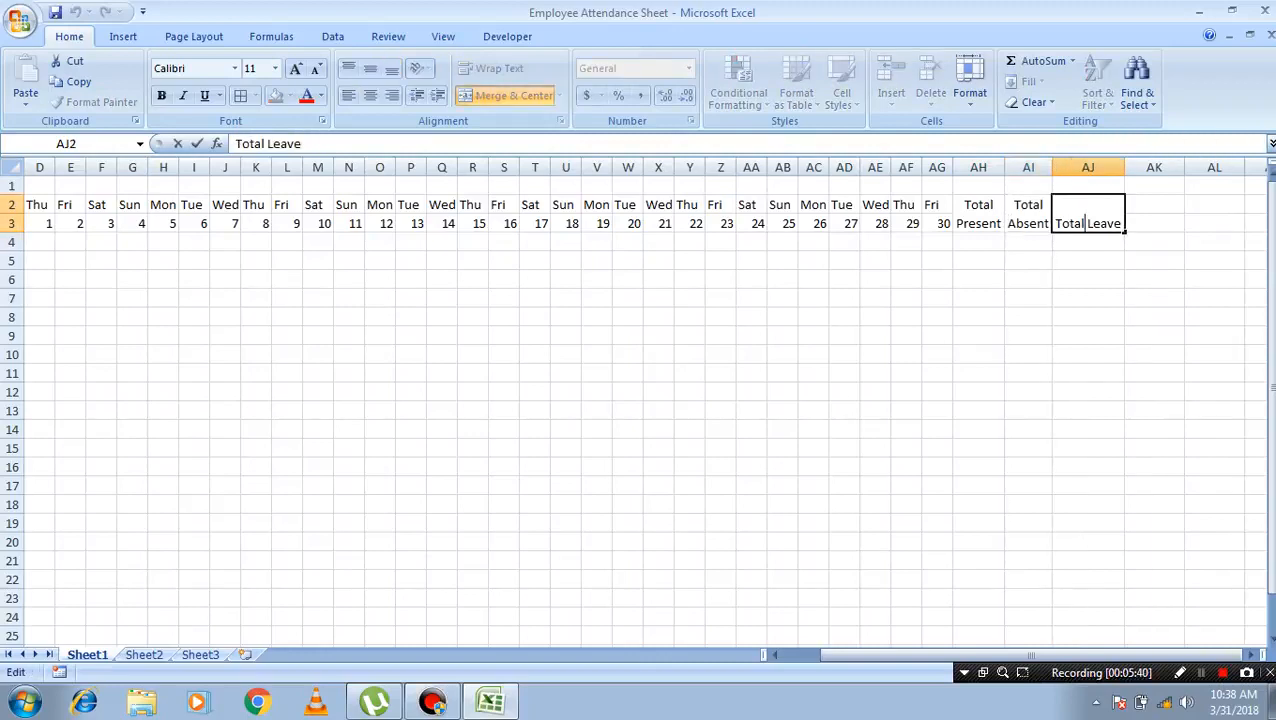
key(alt+Return)
key(Return)
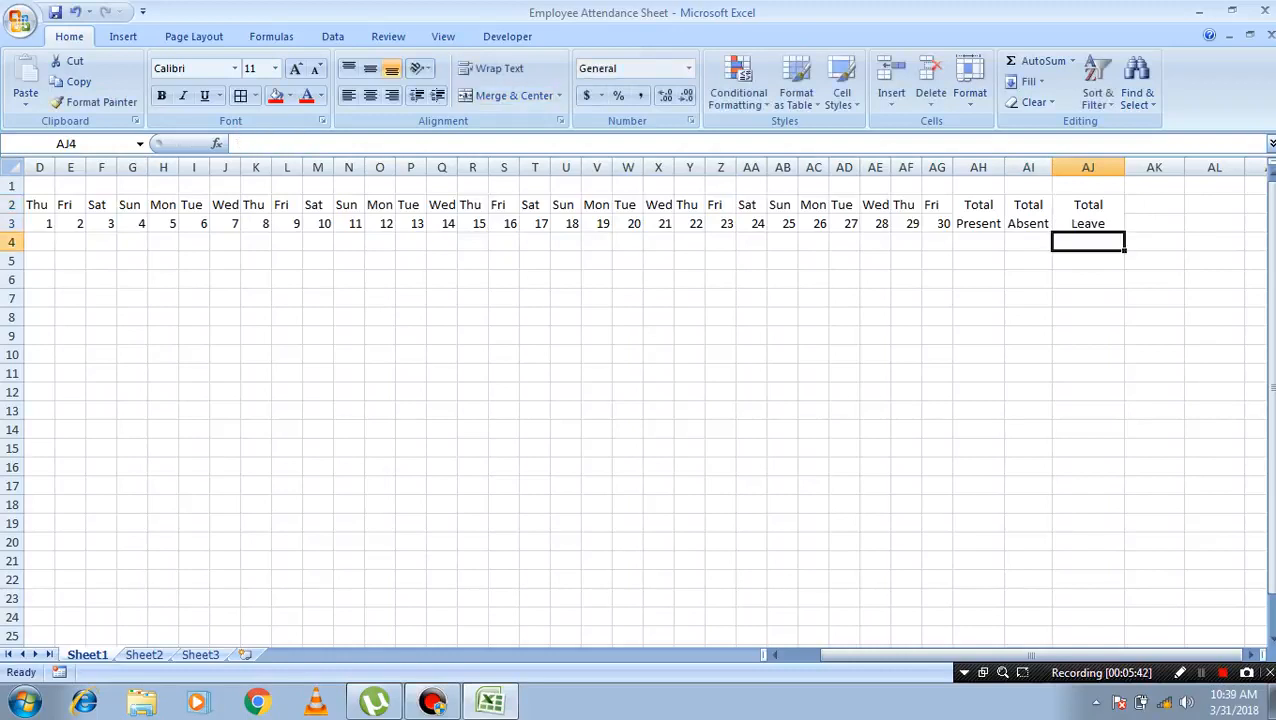
drag(1124, 167, 1092, 167)
- Apply all borders to the attendance table range A2:AJ16
click(1073, 214)
click(1028, 214)
key(Left)
key(Left)
key(Left)
key(Left)
key(Left)
key(Left)
key(Left)
key(Left)
key(Left)
key(Left)
key(Left)
key(Left)
key(Left)
key(Left)
key(Left)
key(Left)
key(Left)
key(Left)
key(Left)
key(Left)
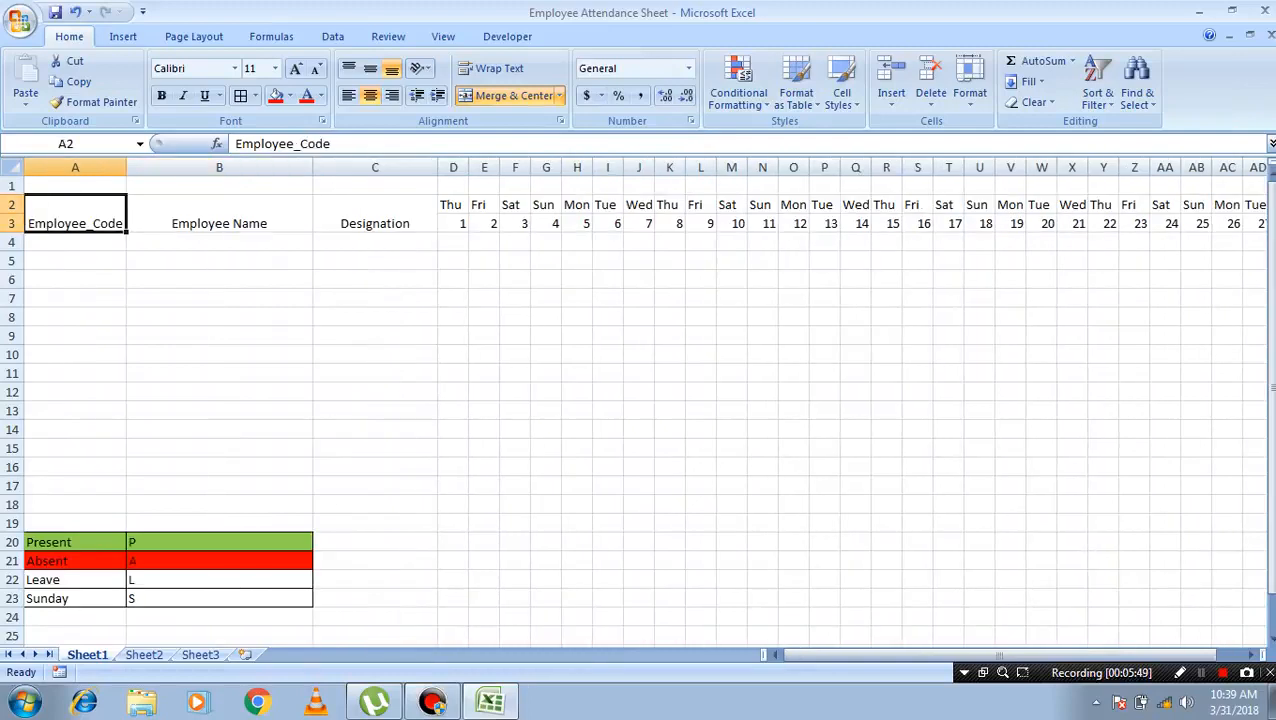
drag(75, 214, 1216, 474)
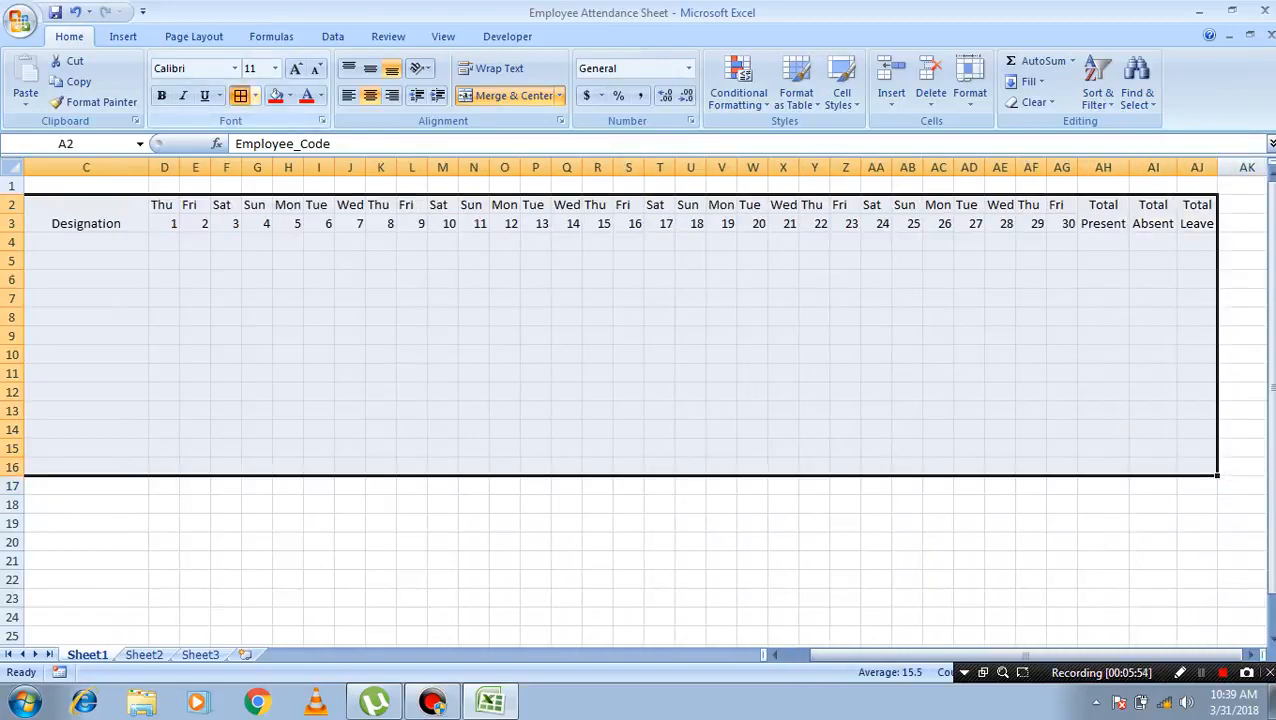
click(240, 95)
- Fill the header rows A2:AJ3 with a grey theme colour and make their text bold
drag(75, 214, 1212, 226)
click(289, 95)
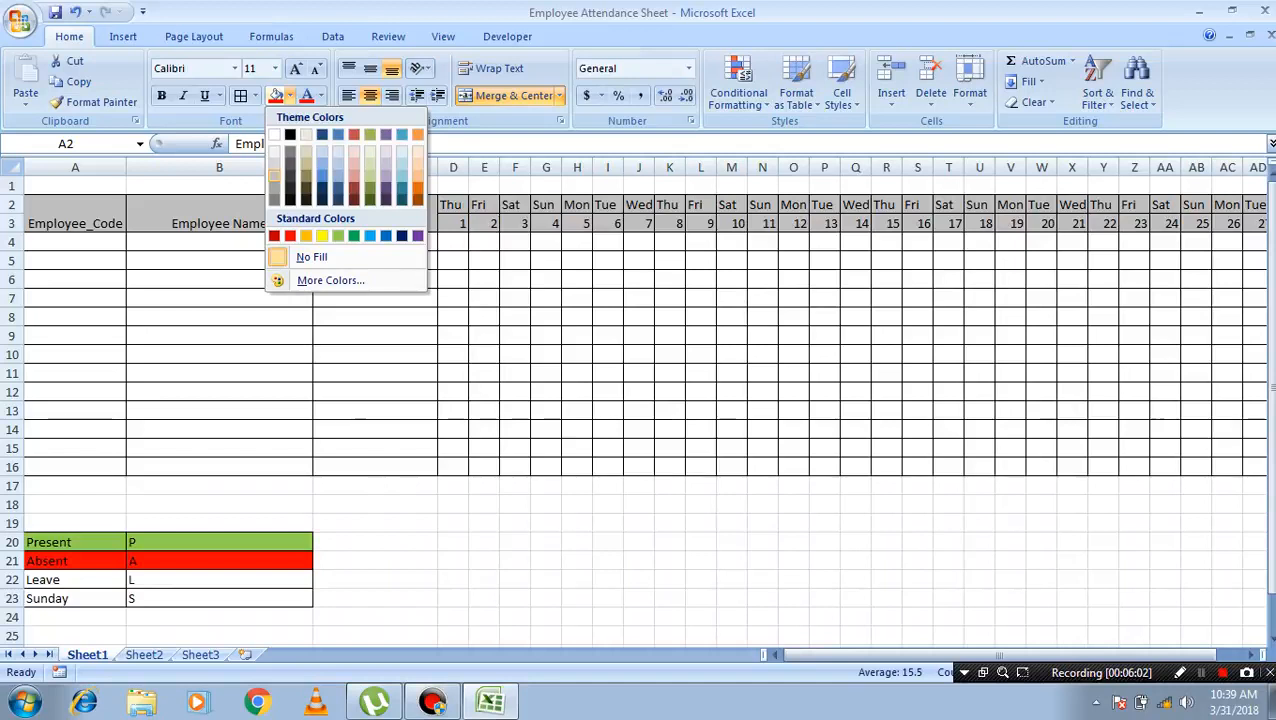
click(274, 172)
click(162, 95)
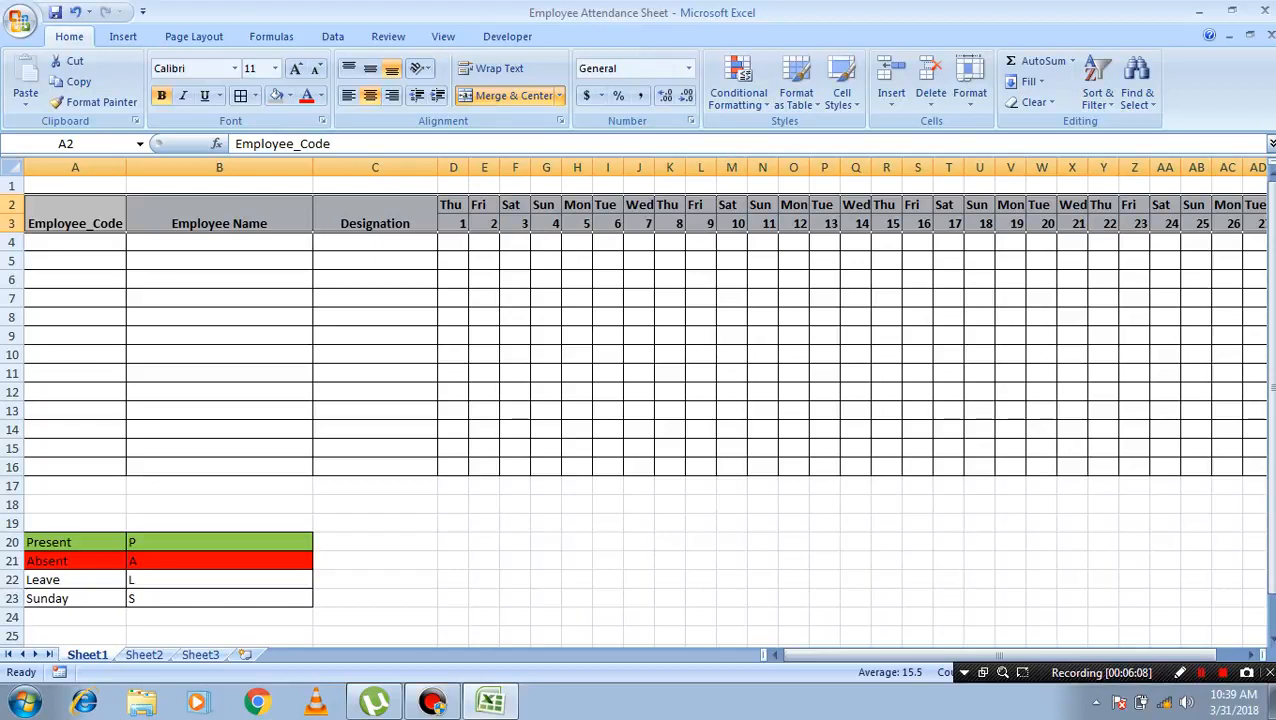
- Apply the Check Cell style to the whole attendance table, A2:AJ16
double_click(75, 223)
double_click(75, 223)
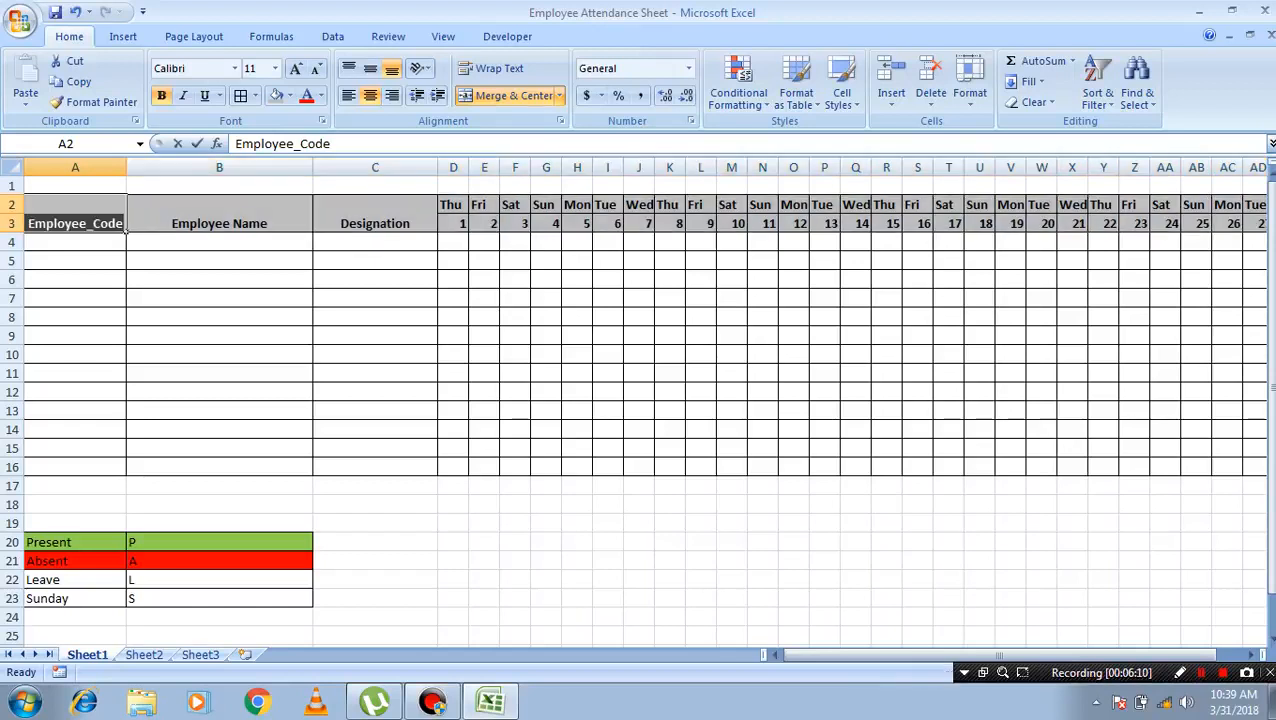
click(219, 354)
drag(75, 212, 1093, 476)
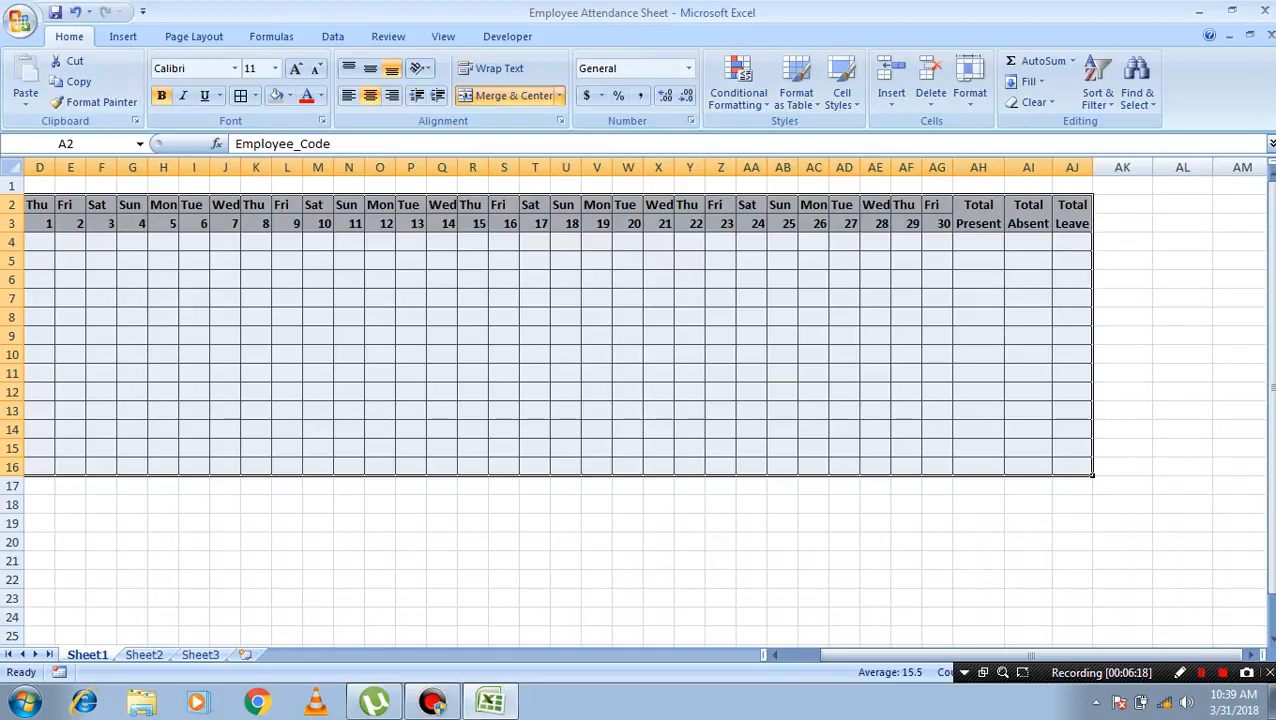
click(842, 88)
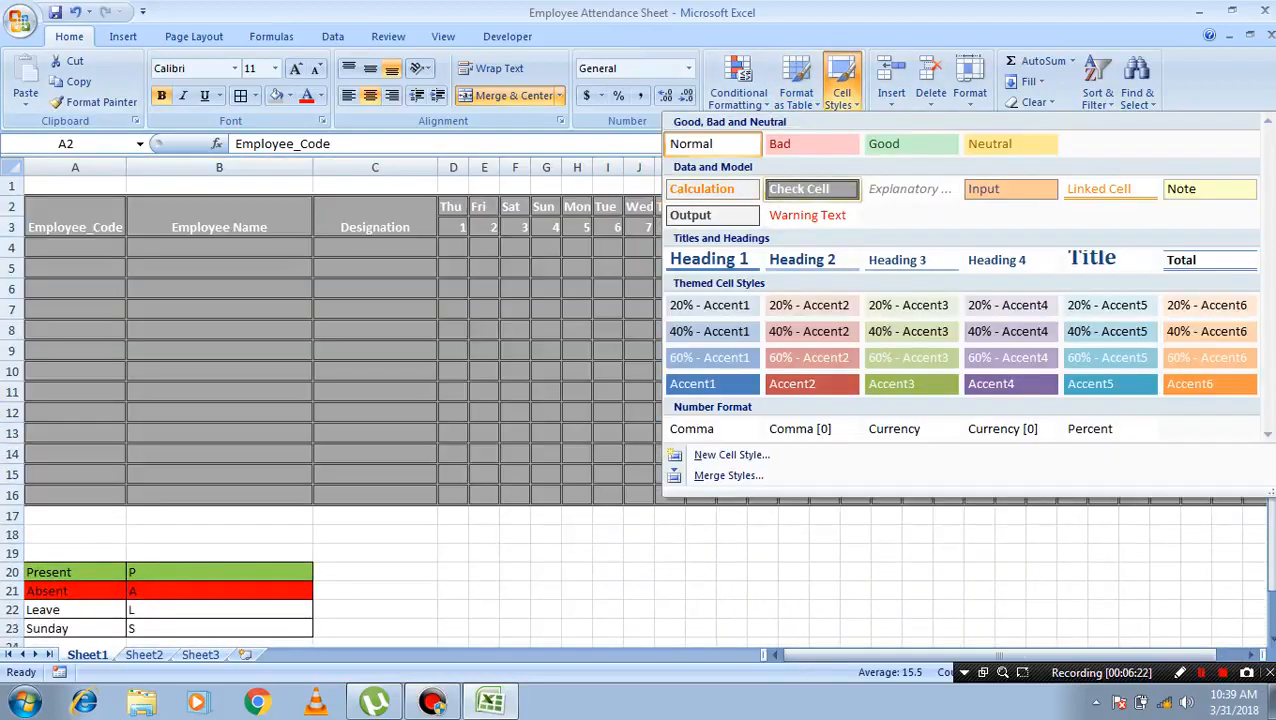
click(812, 189)
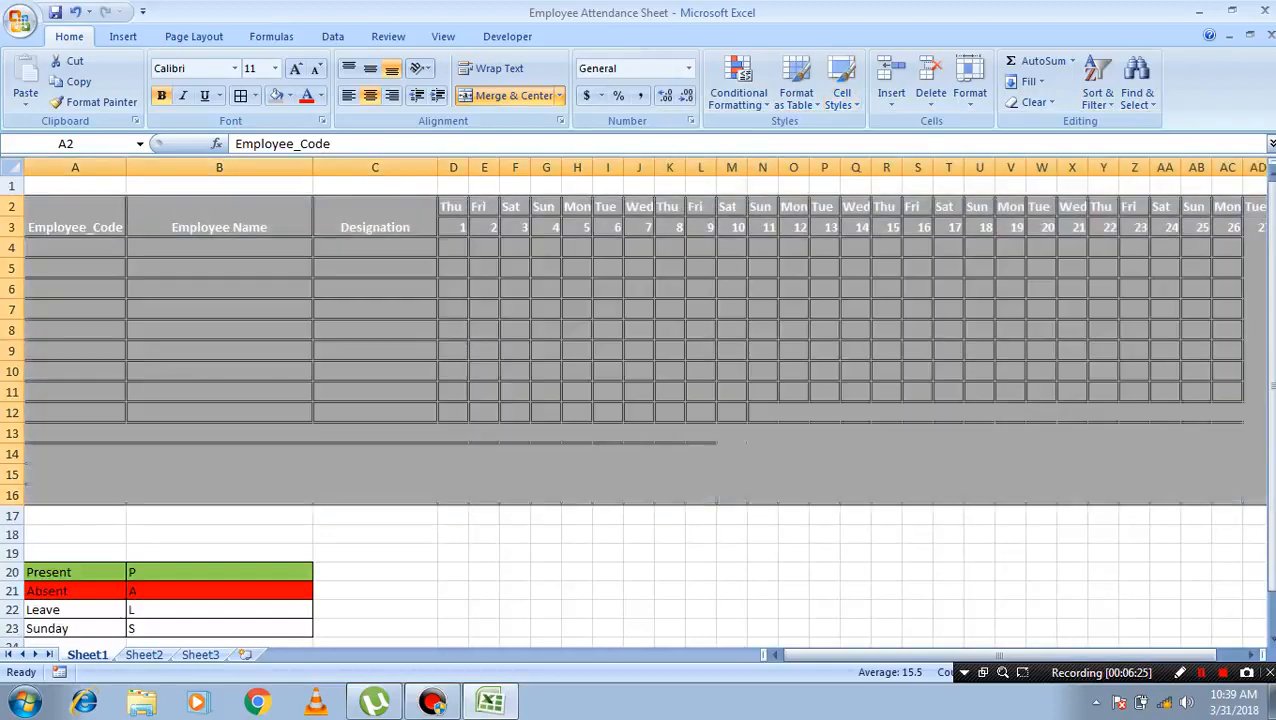
- Look over the restyled attendance table by moving along row 4 through the day columns
click(375, 247)
key(Right)
key(Right)
key(Right)
key(Right)
key(Right)
key(Right)
key(Right)
key(Right)
key(Right)
key(Right)
key(Right)
key(Right)
key(Right)
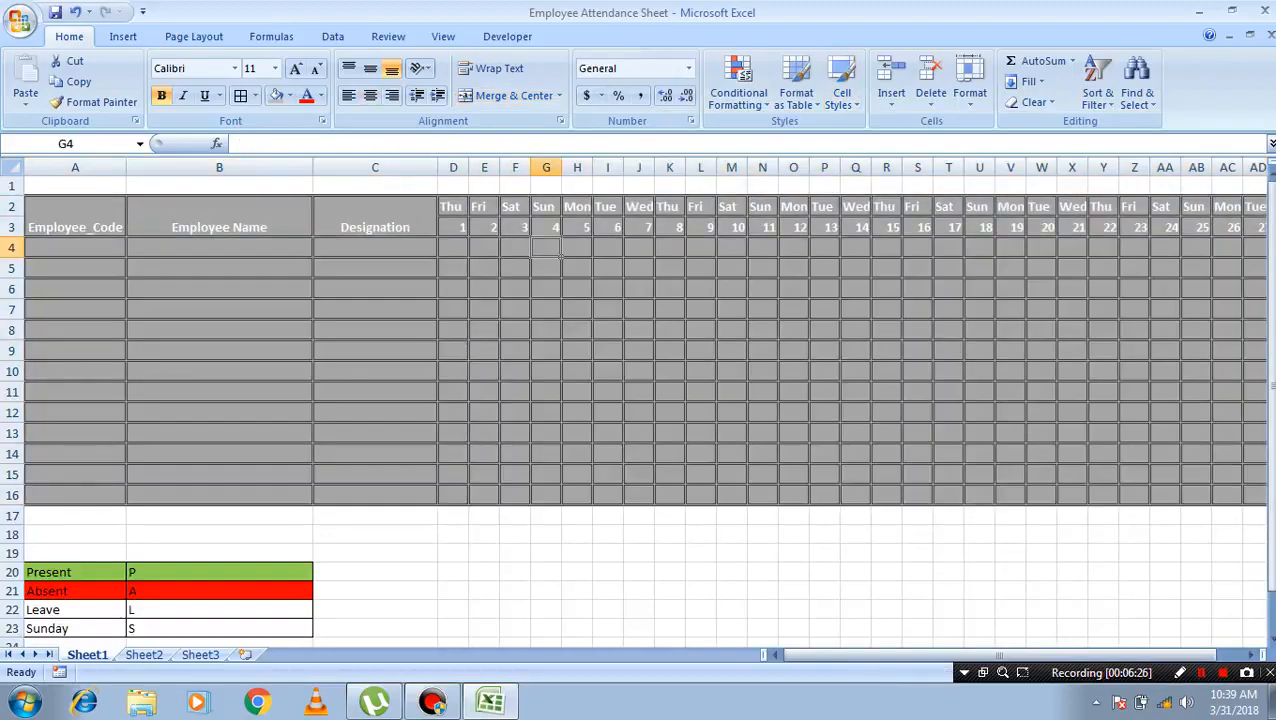
- Look over row 4 of the attendance table, from the day columns through Total Present, Total Absent and Total Leave
key(Right)
key(Right)
key(Right)
key(Right)
key(Right)
key(Right)
key(Right)
key(Right)
key(Right)
key(Right)
key(Right)
key(Right)
key(Right)
key(Right)
key(Right)
key(Right)
key(Right)
key(Right)
key(Right)
key(Right)
key(Left)
key(Left)
key(Left)
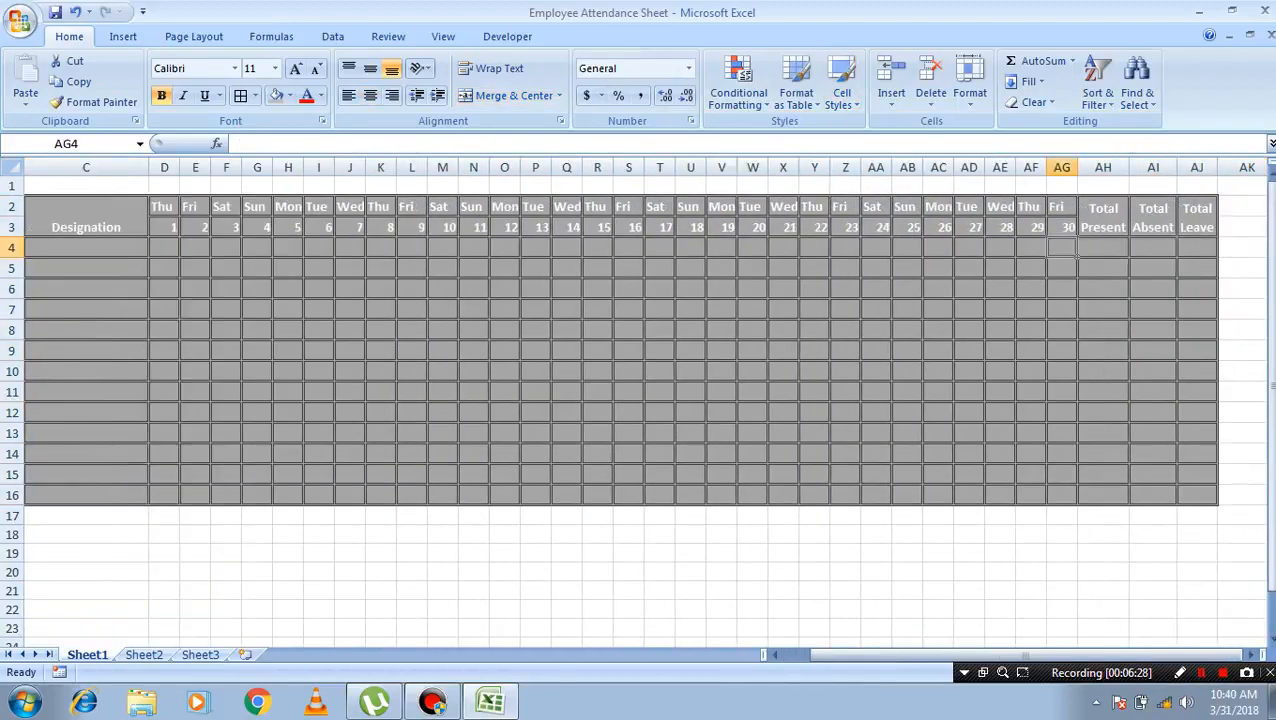
key(Right)
key(Right)
key(Right)
key(Left)
key(Left)
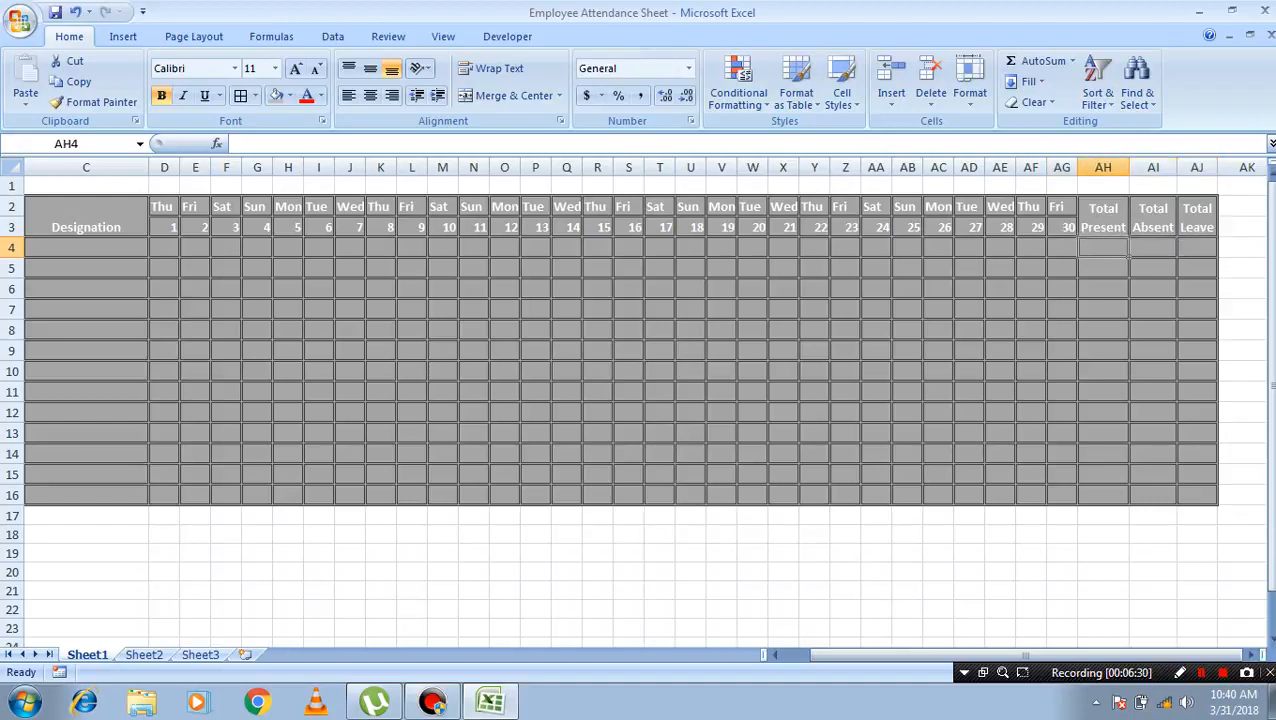
key(Right)
key(Left)
key(Right)
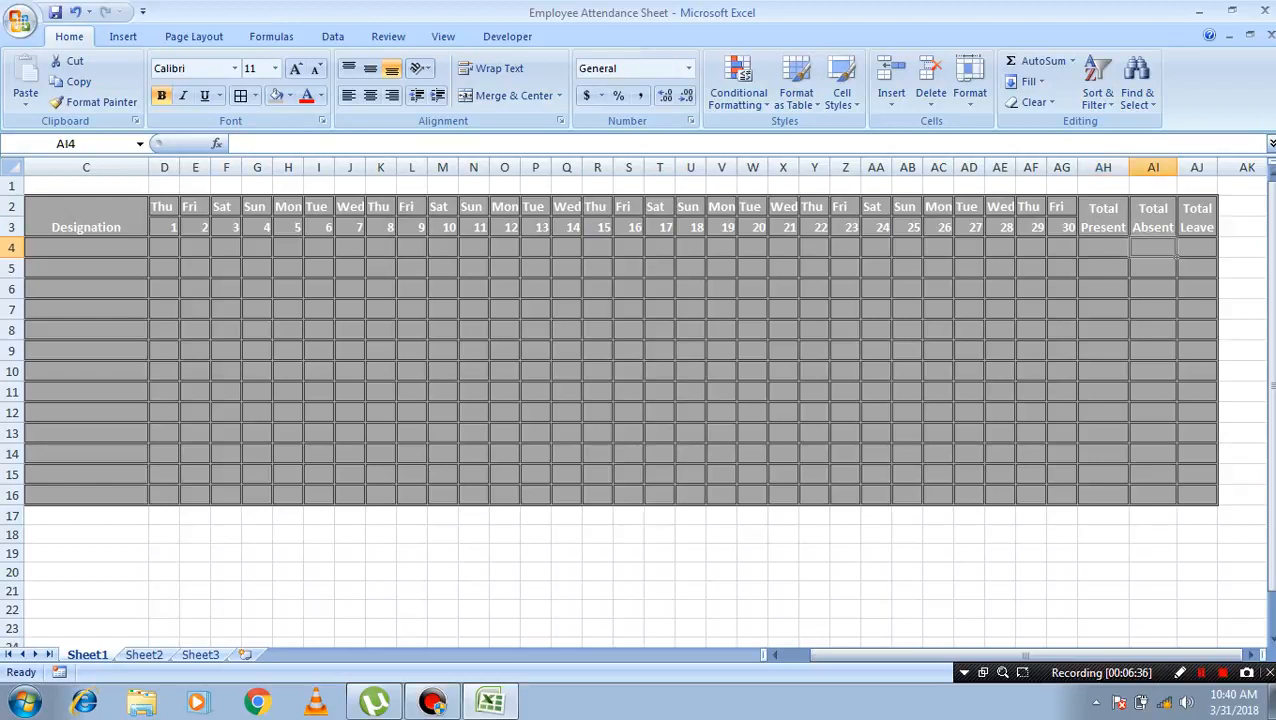
key(Right)
key(Left)
key(Left)
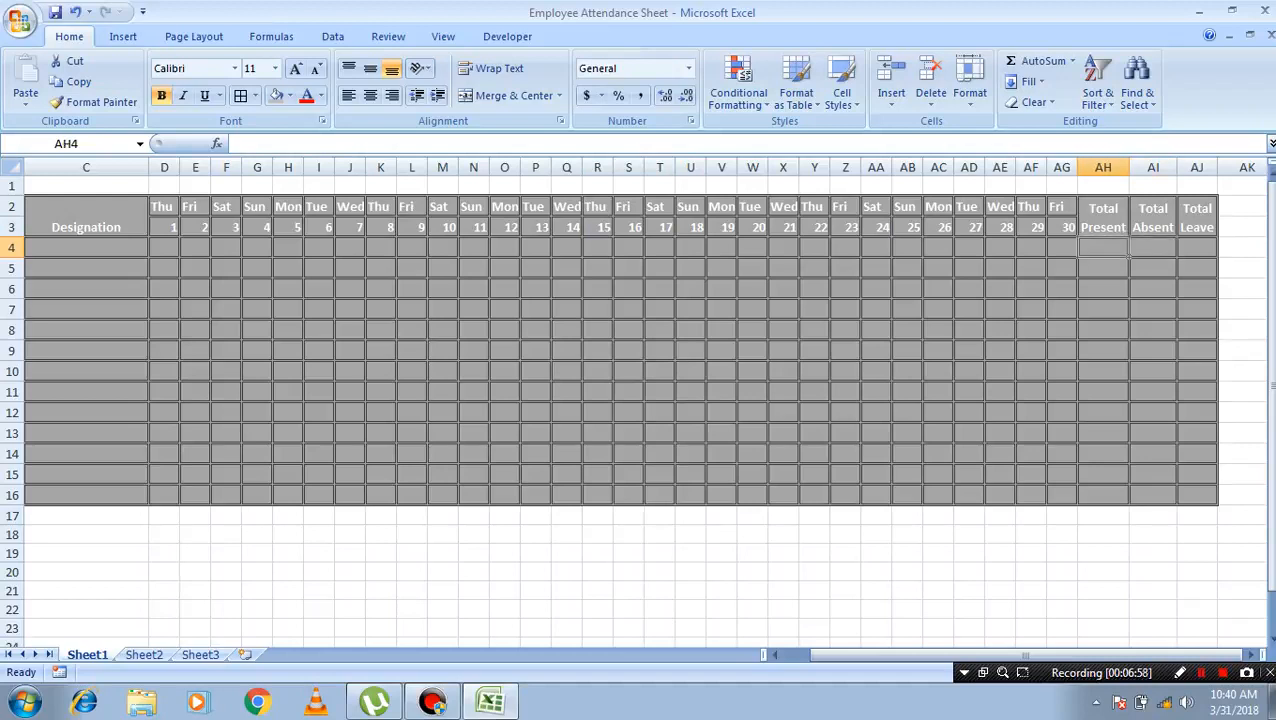
- Begin the Total Present formula in AH4 with =countif
text(=)
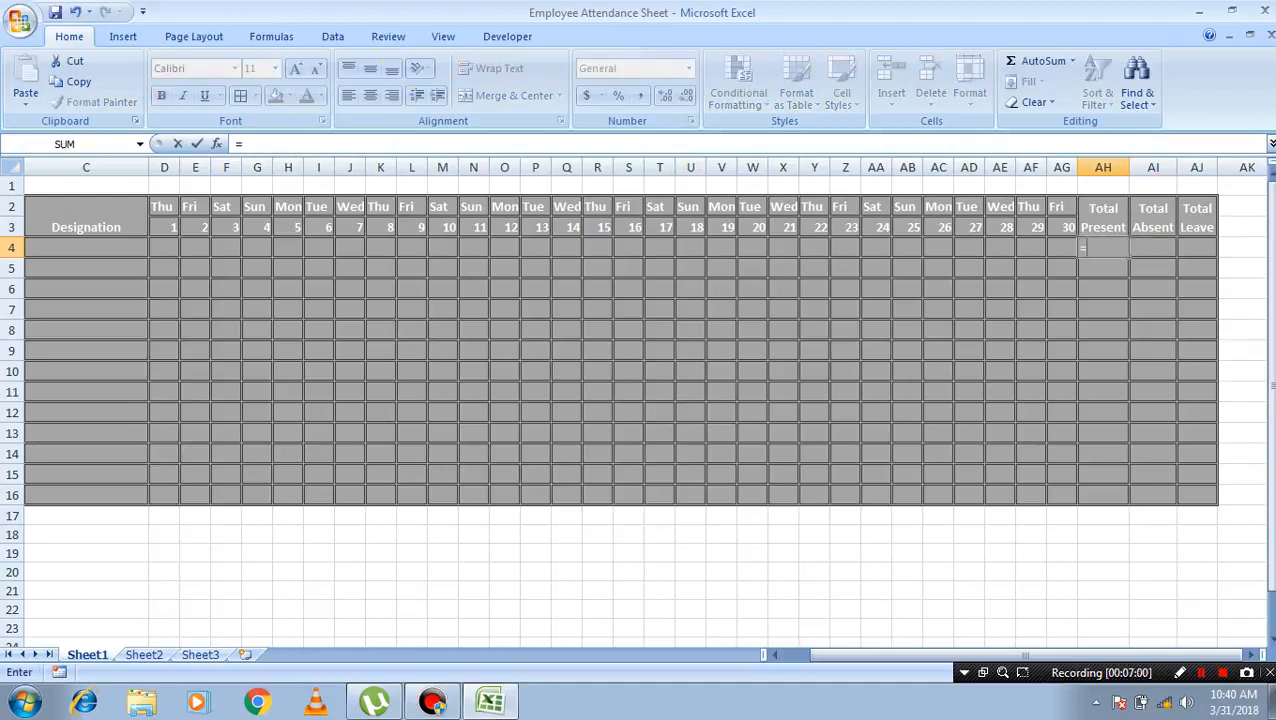
text(co)
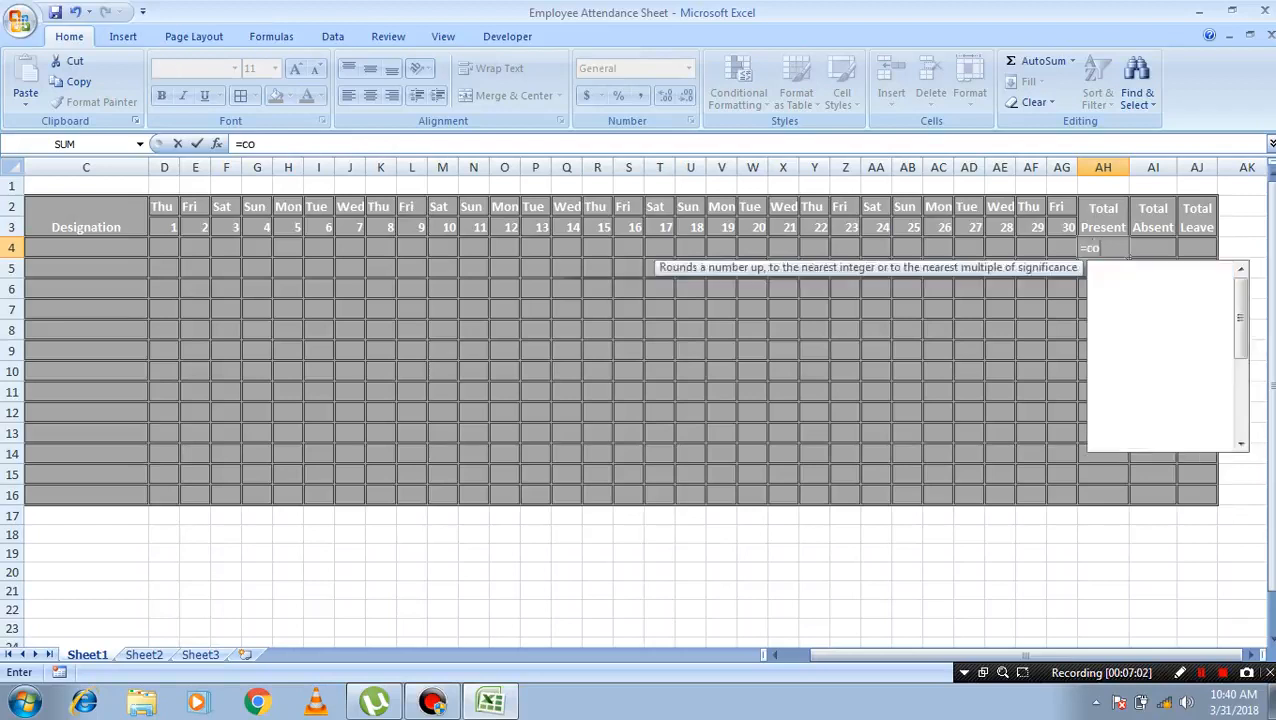
text(untif)
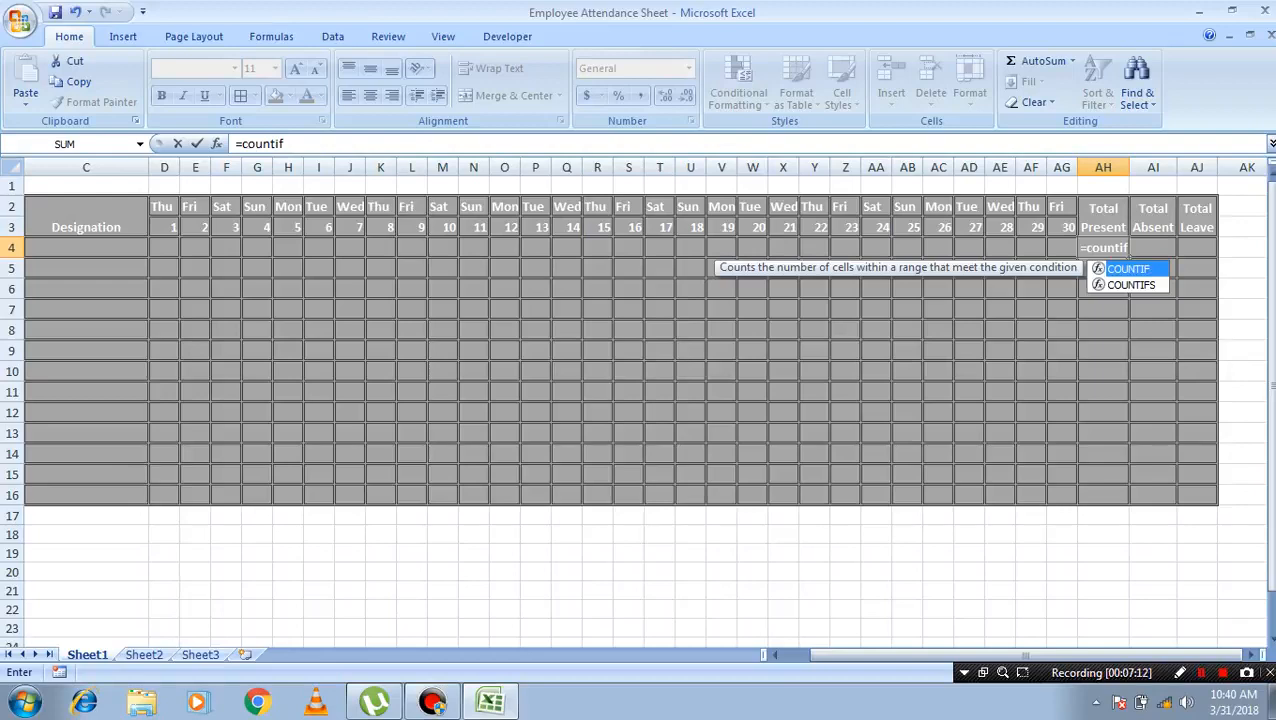
key(Escape)
- Fill in the first employee's code and full name in row 4, with Manager as the designation
key(Left)
key(Left)
key(Left)
key(Left)
key(Left)
key(Left)
key(Left)
key(Left)
key(Left)
key(Left)
key(Left)
key(Left)
key(Left)
key(Left)
key(Left)
key(Left)
key(Left)
key(Left)
key(Left)
key(Left)
key(Right)
key(Left)
text(123)
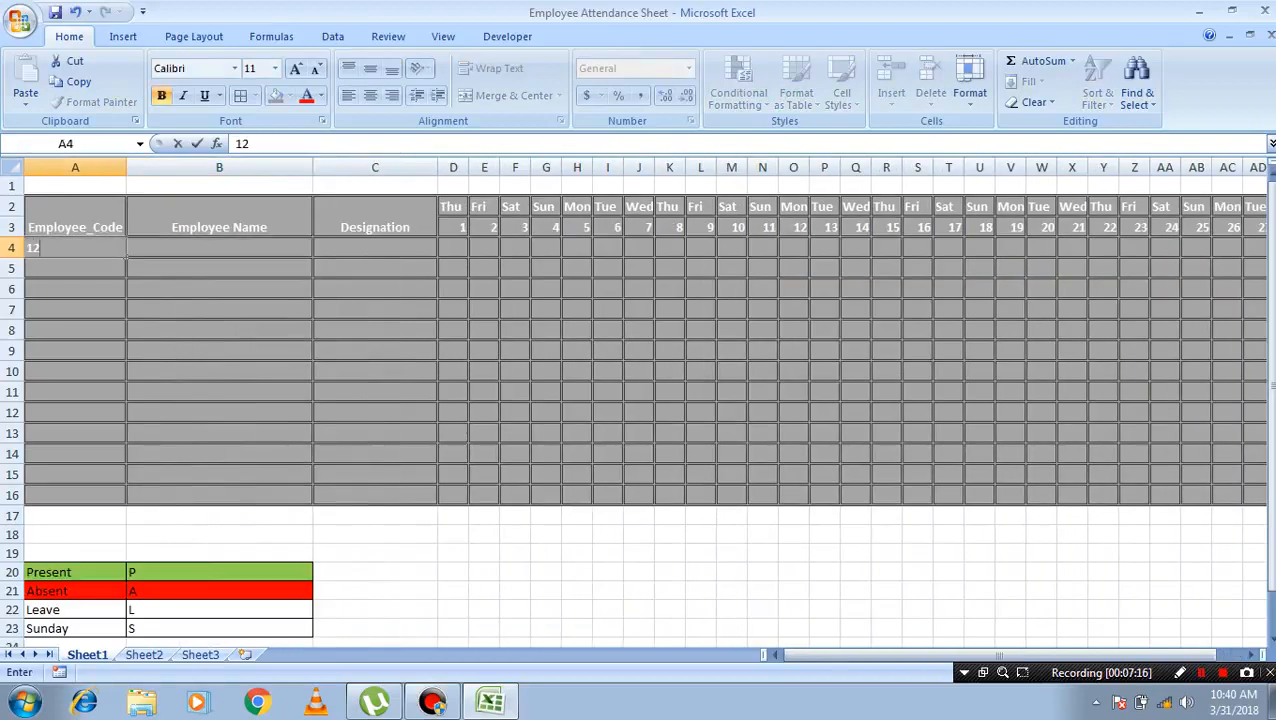
key(Tab)
text(Rajesh Singh)
key(Tab)
text(Manager)
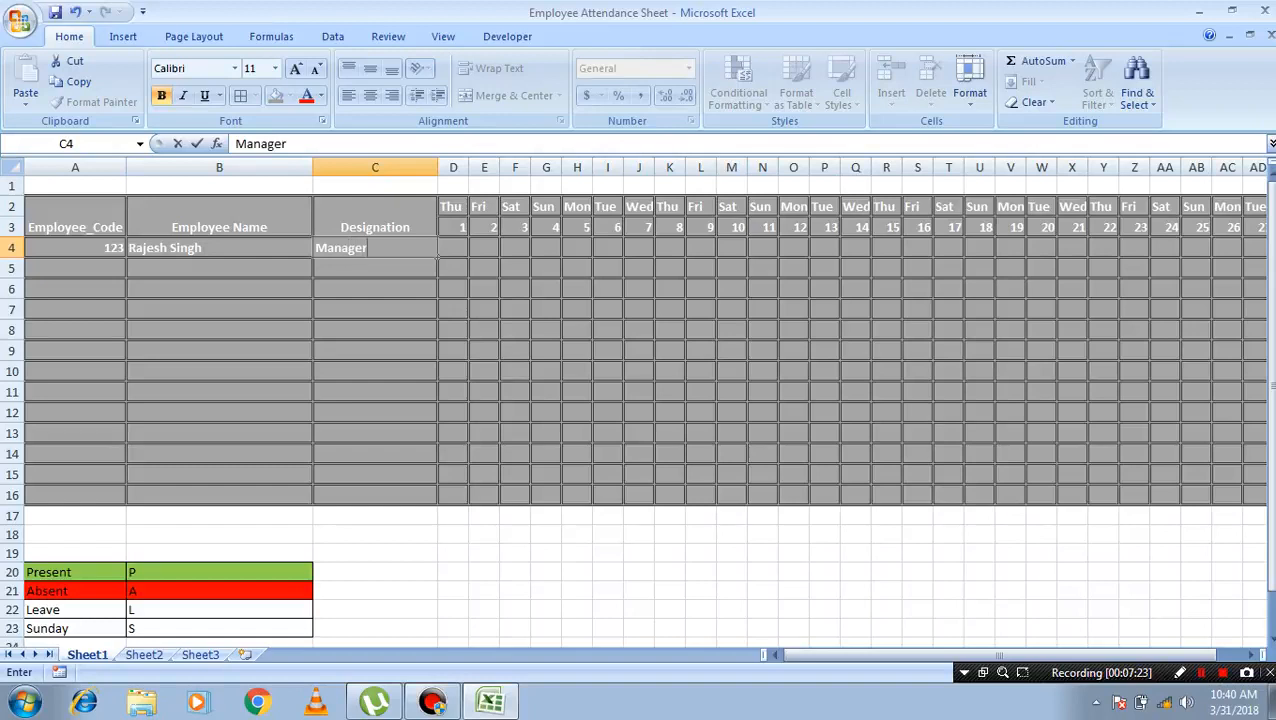
key(Tab)
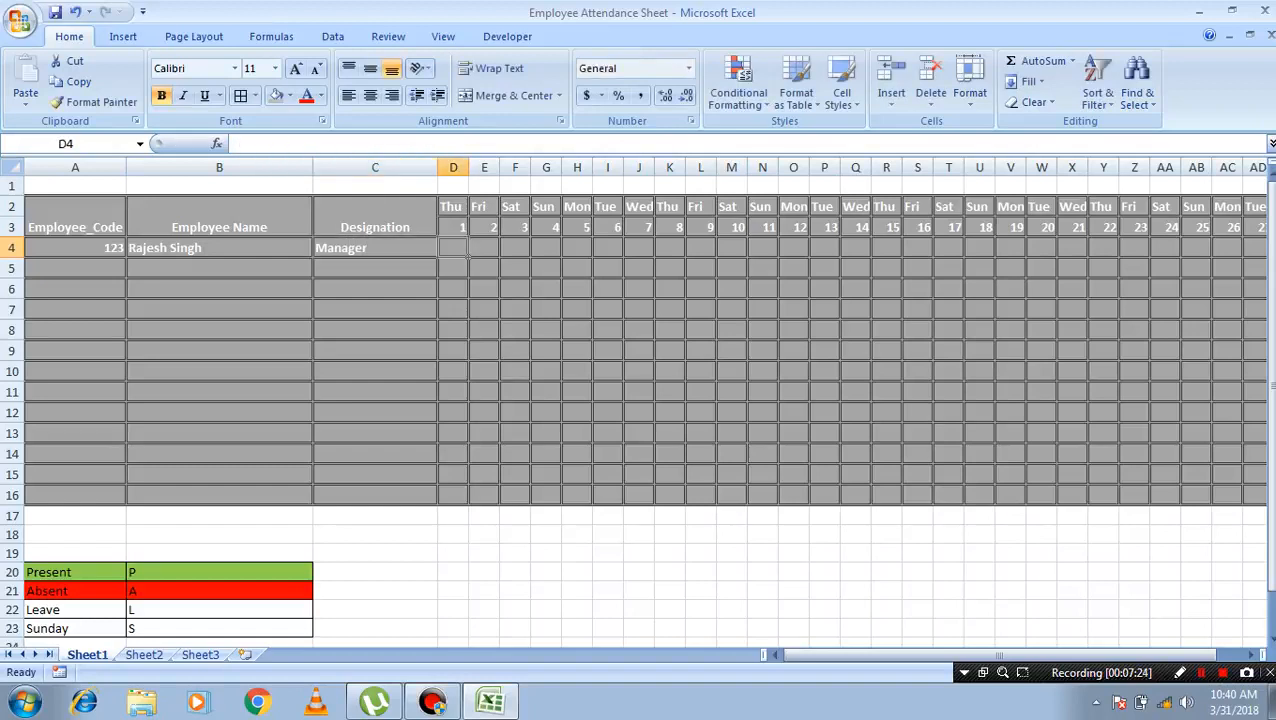
- Extend the Total Present formula in AH4 to =COUNTIF(D4:AG4,"p")
key(Right)
key(Right)
key(Right)
key(Right)
key(Right)
key(Right)
key(Right)
key(Right)
key(Right)
key(Right)
key(Right)
key(Right)
key(Right)
key(Right)
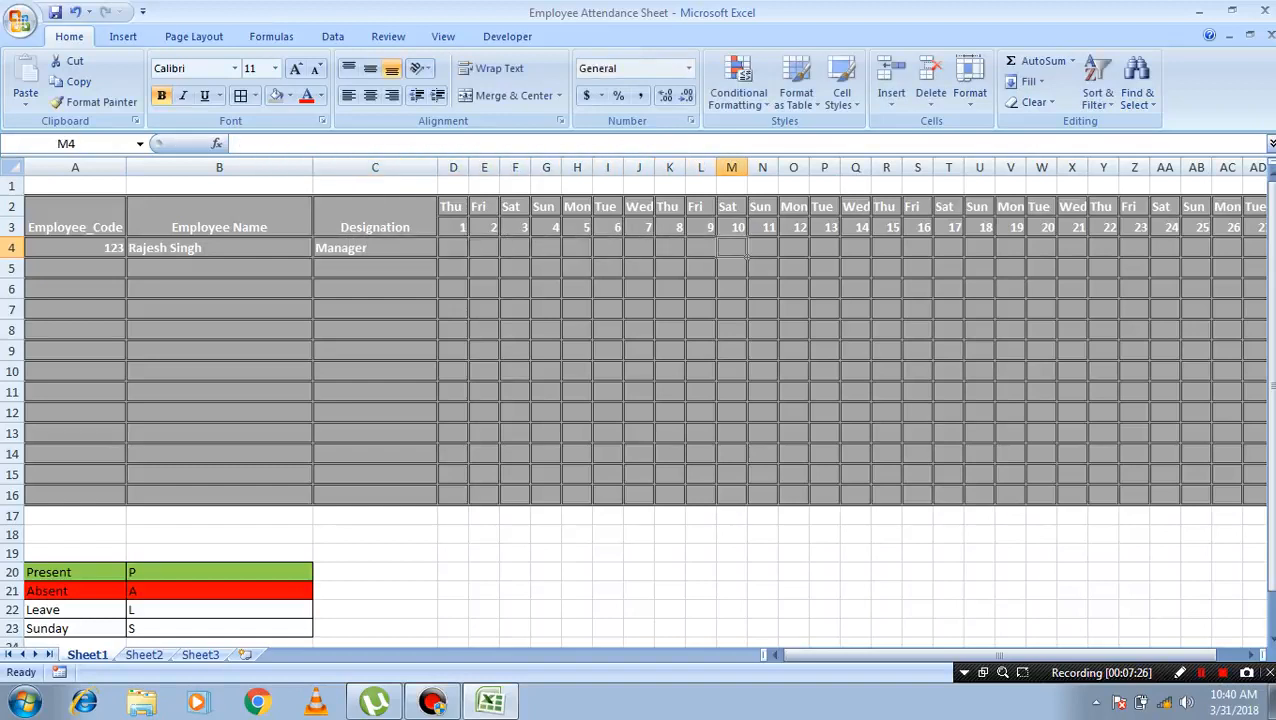
key(Right)
key(Right)
key(Right)
key(Right)
key(Right)
key(Right)
key(Right)
key(Right)
key(Right)
key(Right)
key(Right)
key(Right)
key(Right)
key(Right)
key(Right)
key(Right)
key(Right)
key(Right)
key(Left)
key(Left)
key(Left)
key(Left)
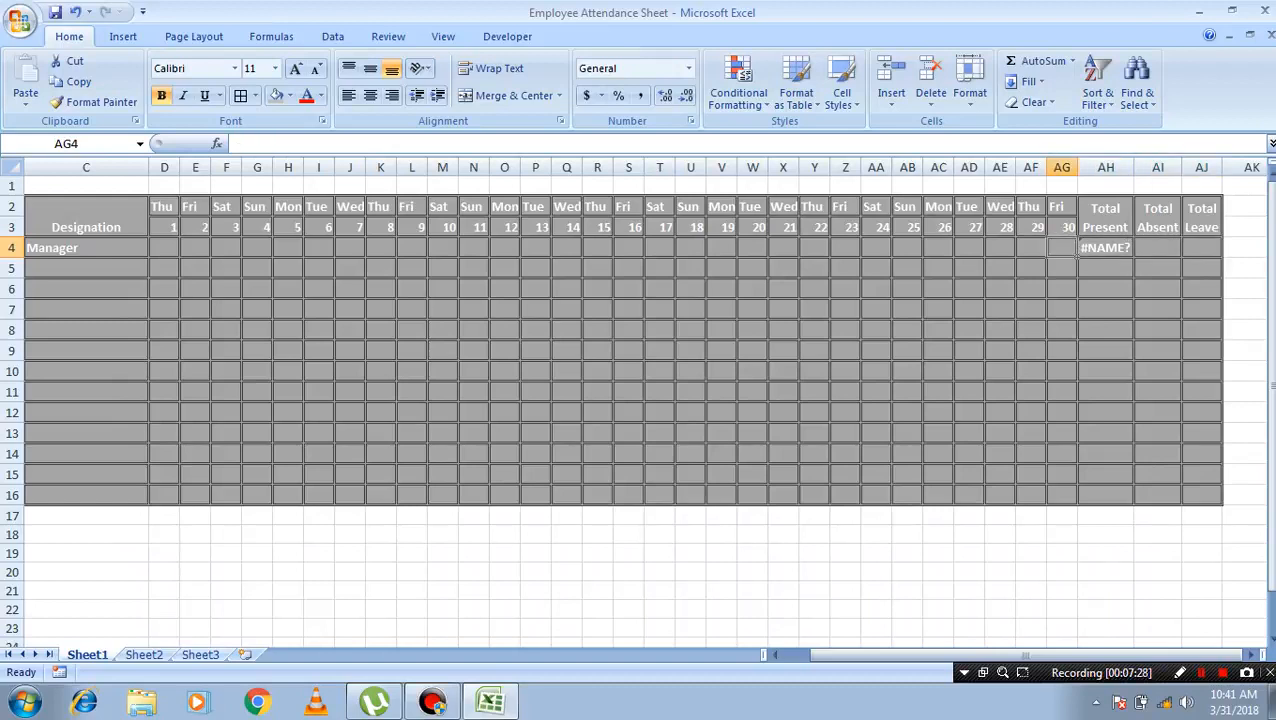
key(Right)
key(Right)
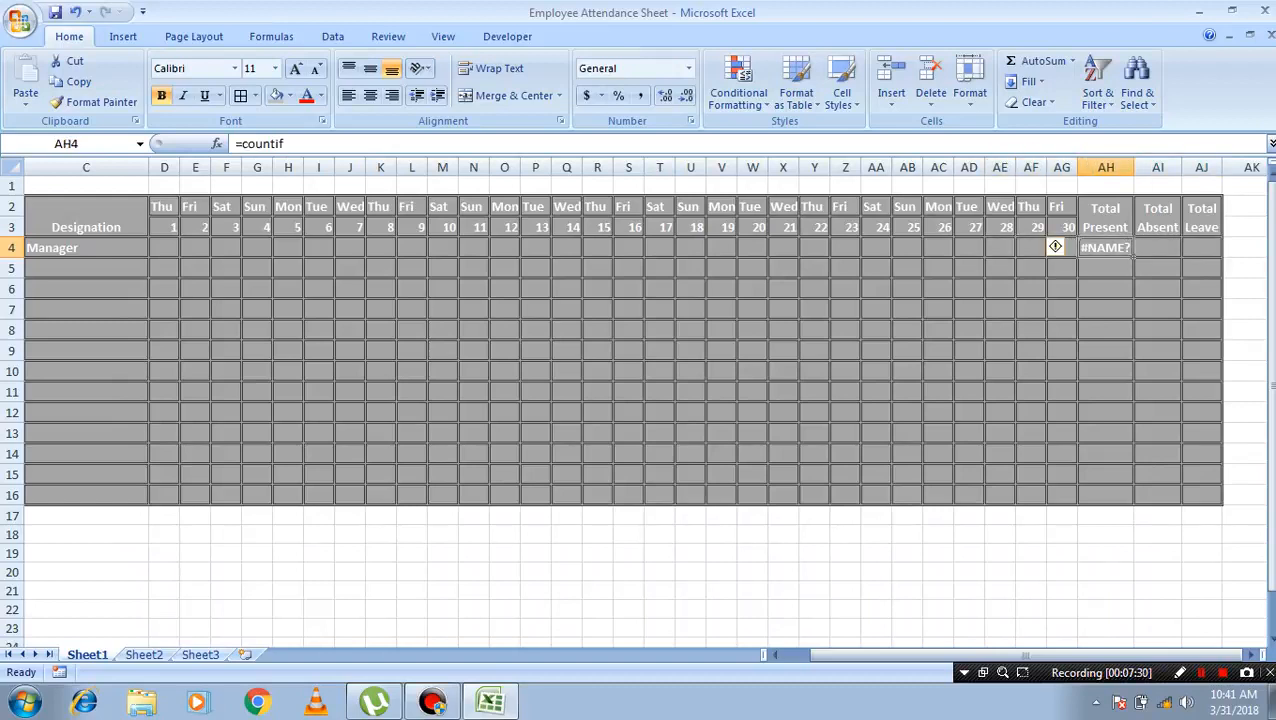
key(F2)
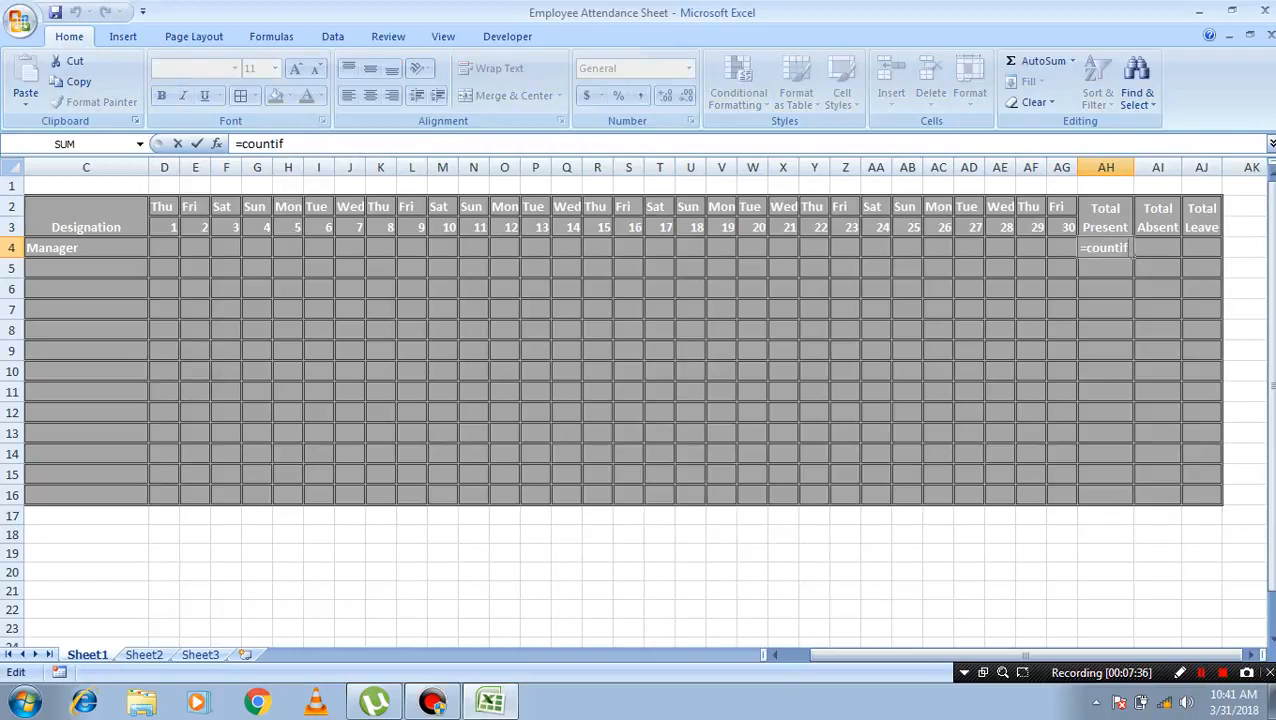
text(()
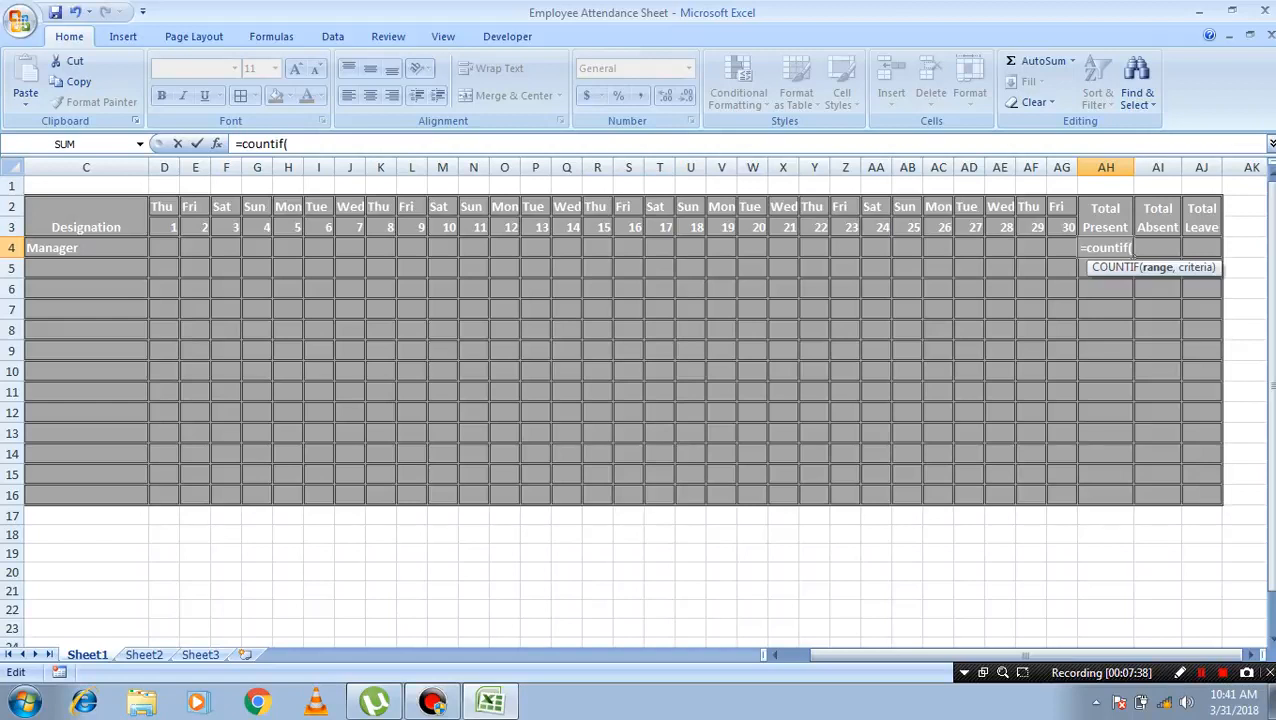
drag(1062, 248, 155, 250)
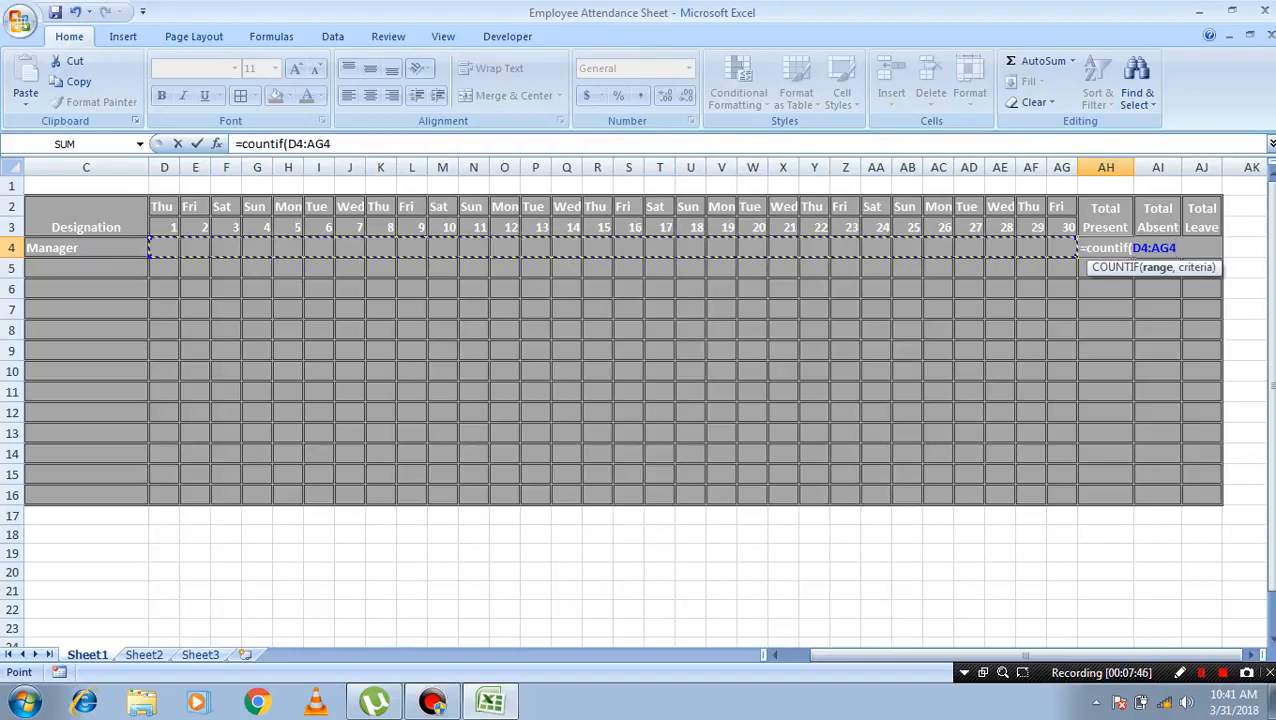
text(,)
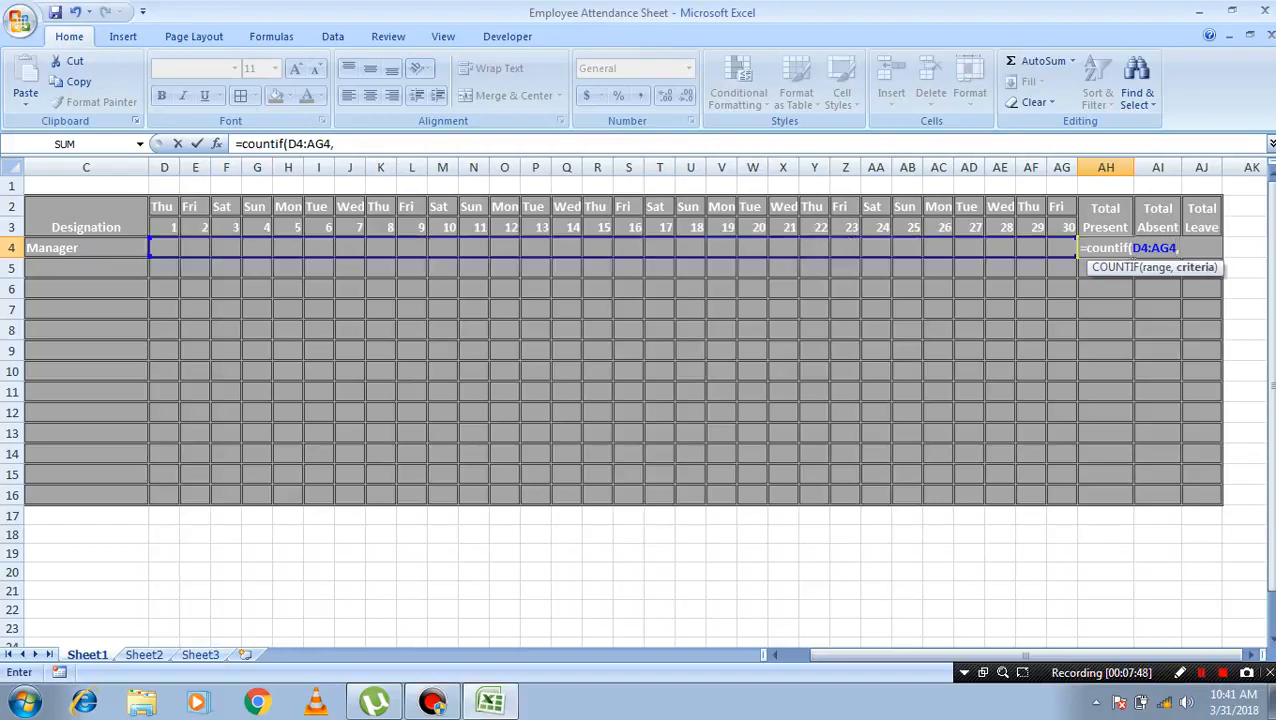
text("")
key(Left)
double_click(1113, 248)
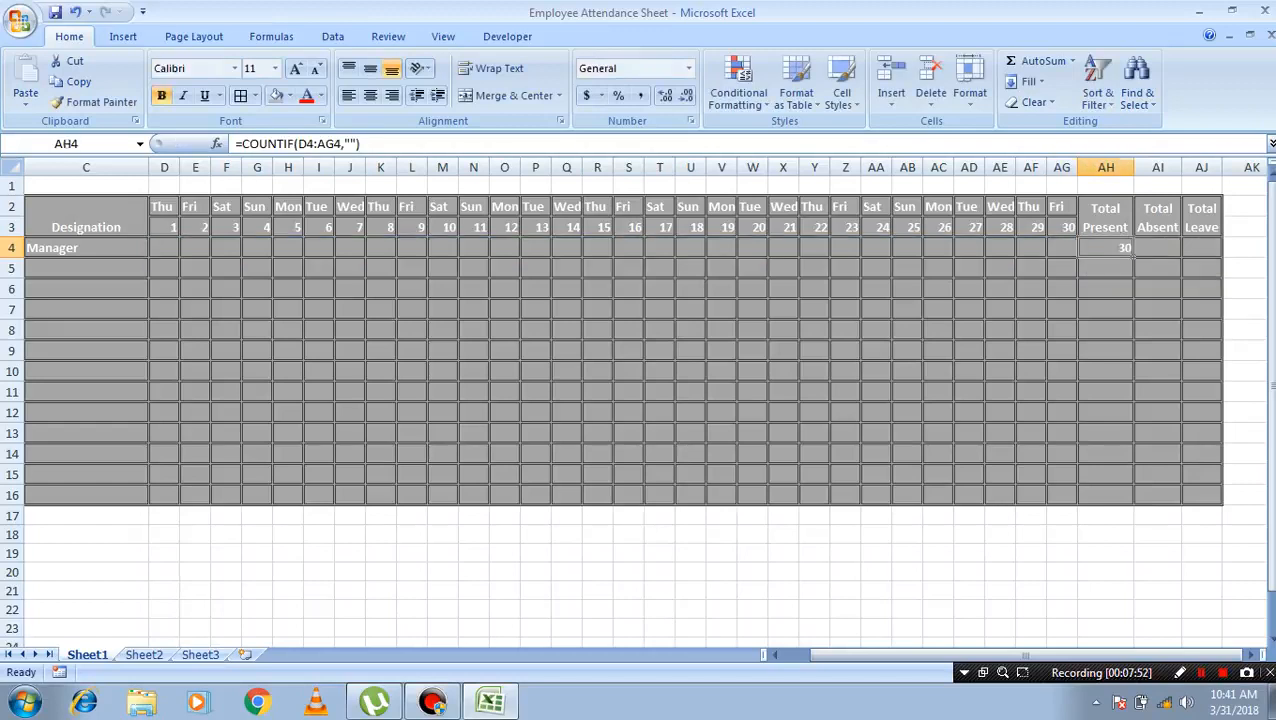
key(Left)
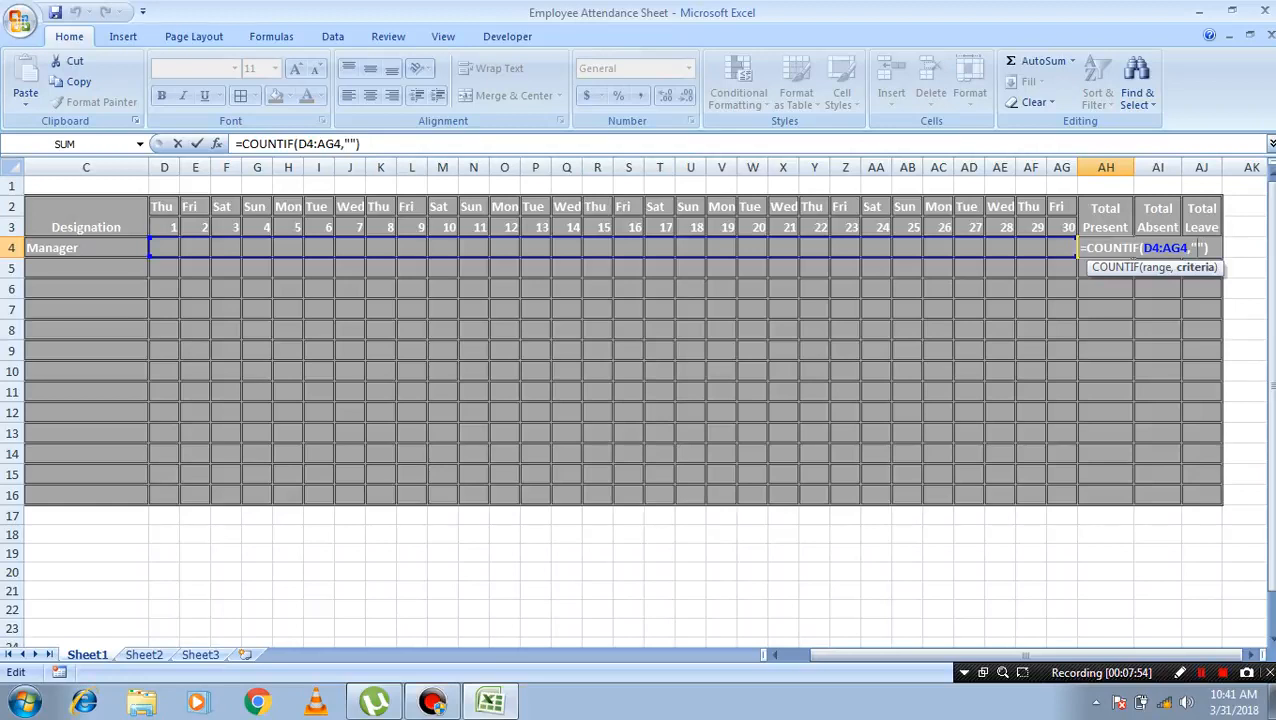
text(p)
key(Right)
key(Right)
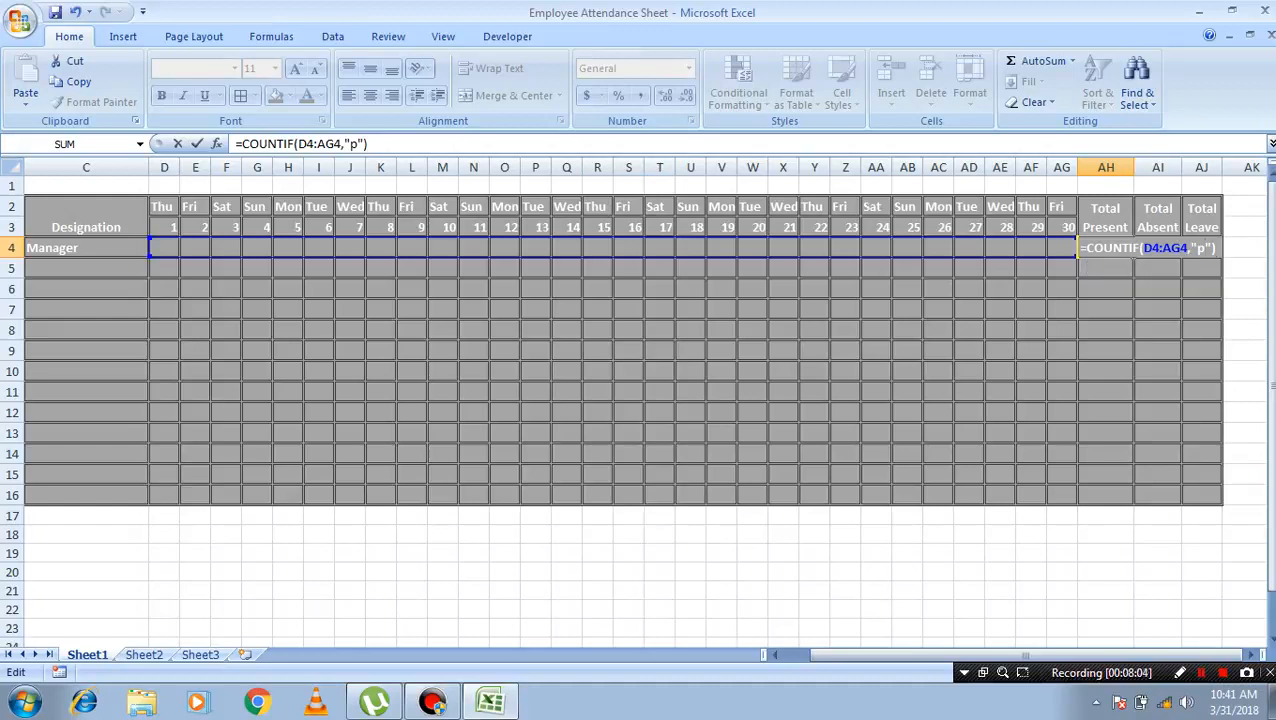
- Add +COUNTIF(D4:AG4,"s") to the Total Present formula in AH4 so that Sundays are counted too
text(+)
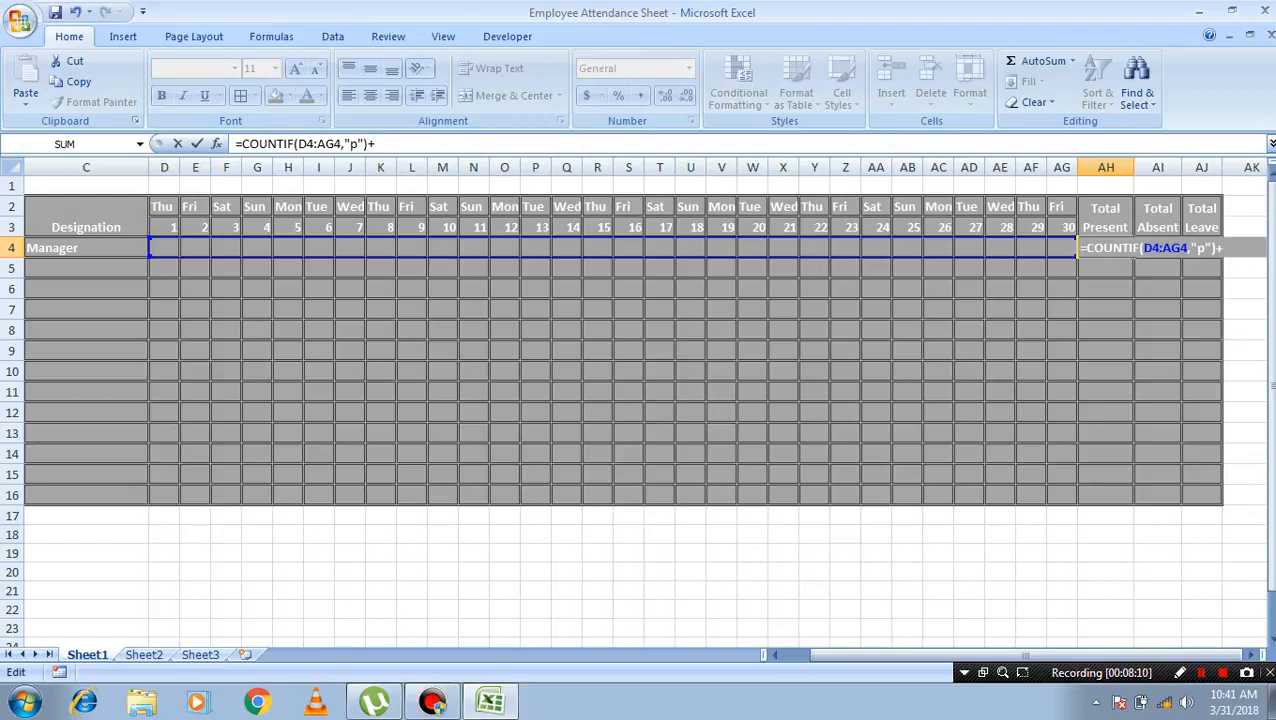
text(coun)
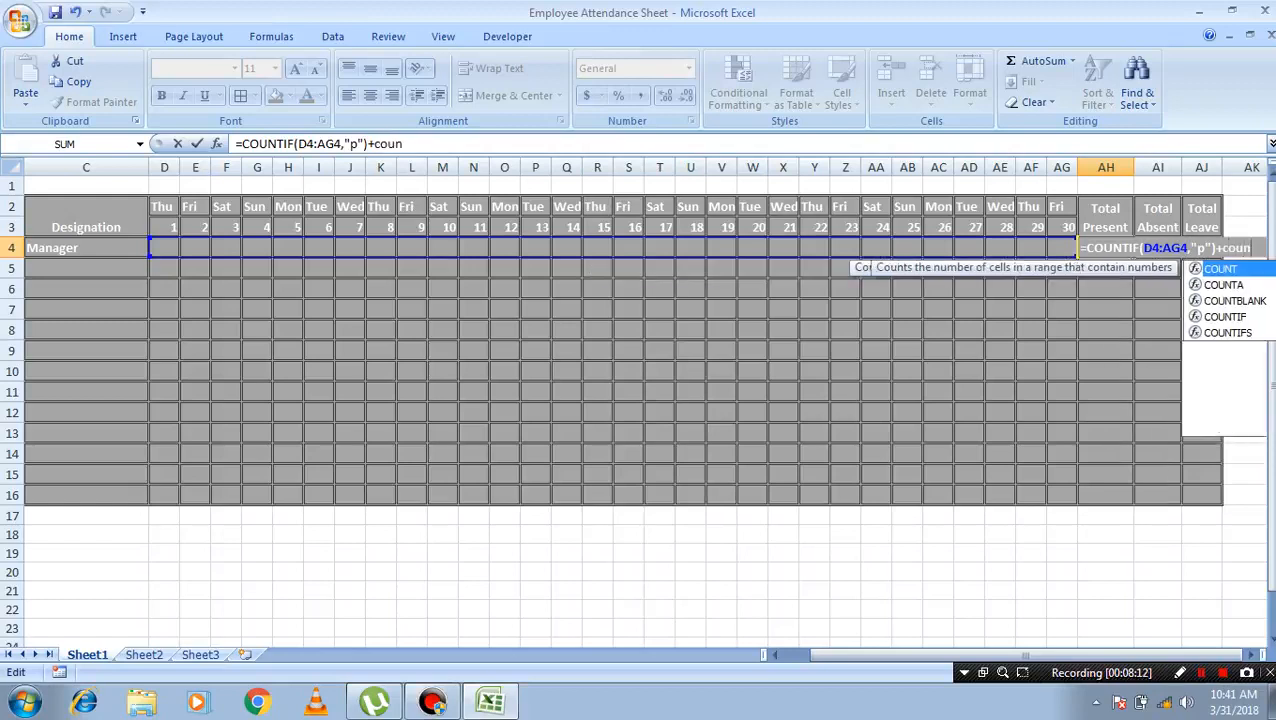
text(tif)
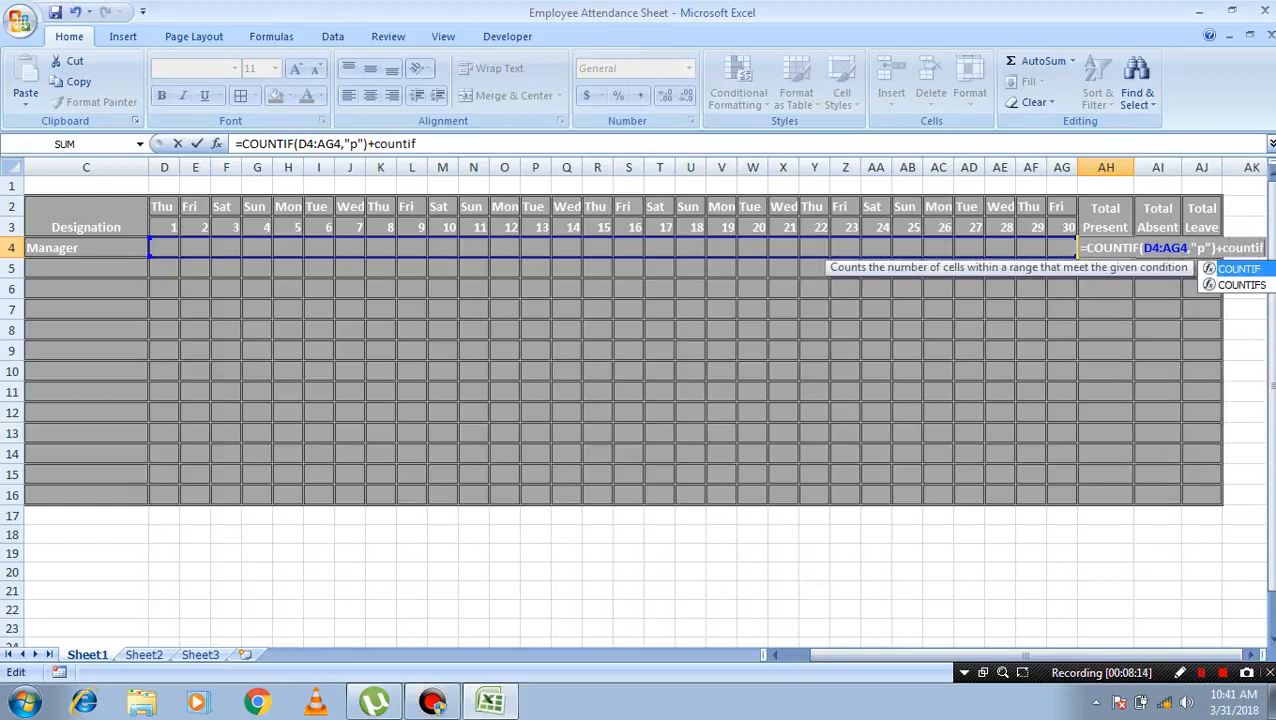
text(()
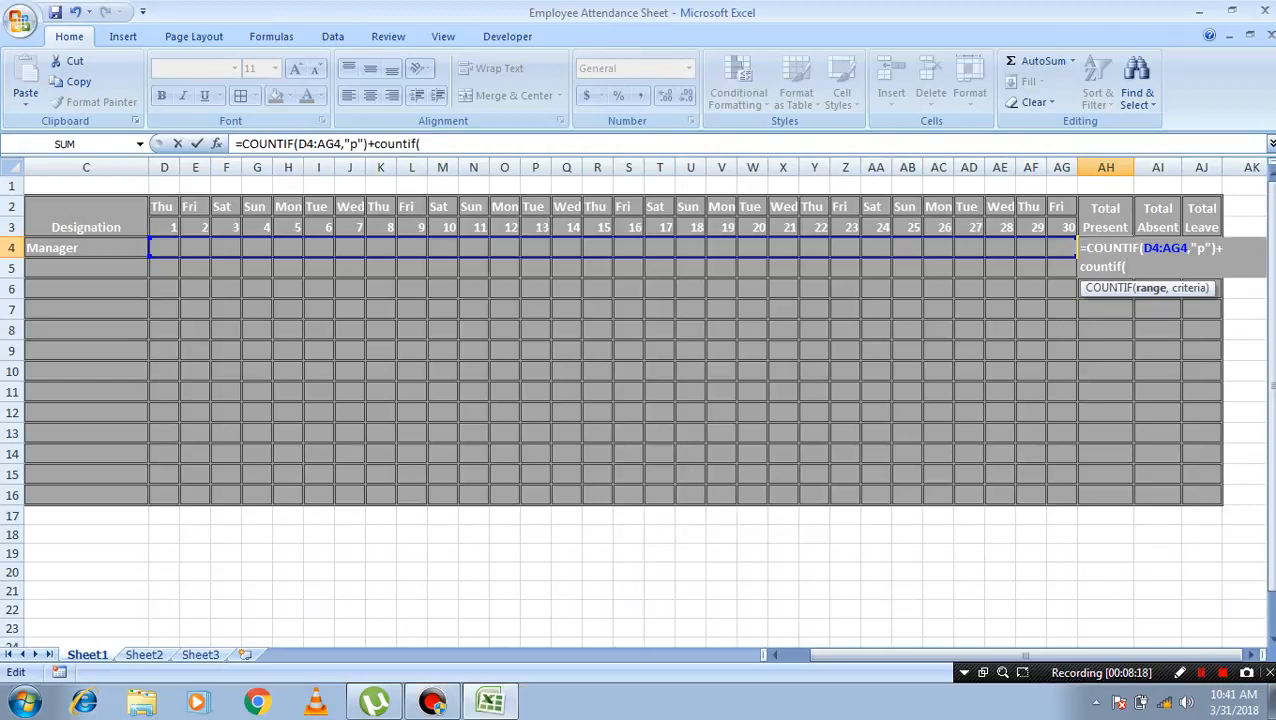
text(d4:ag4,")
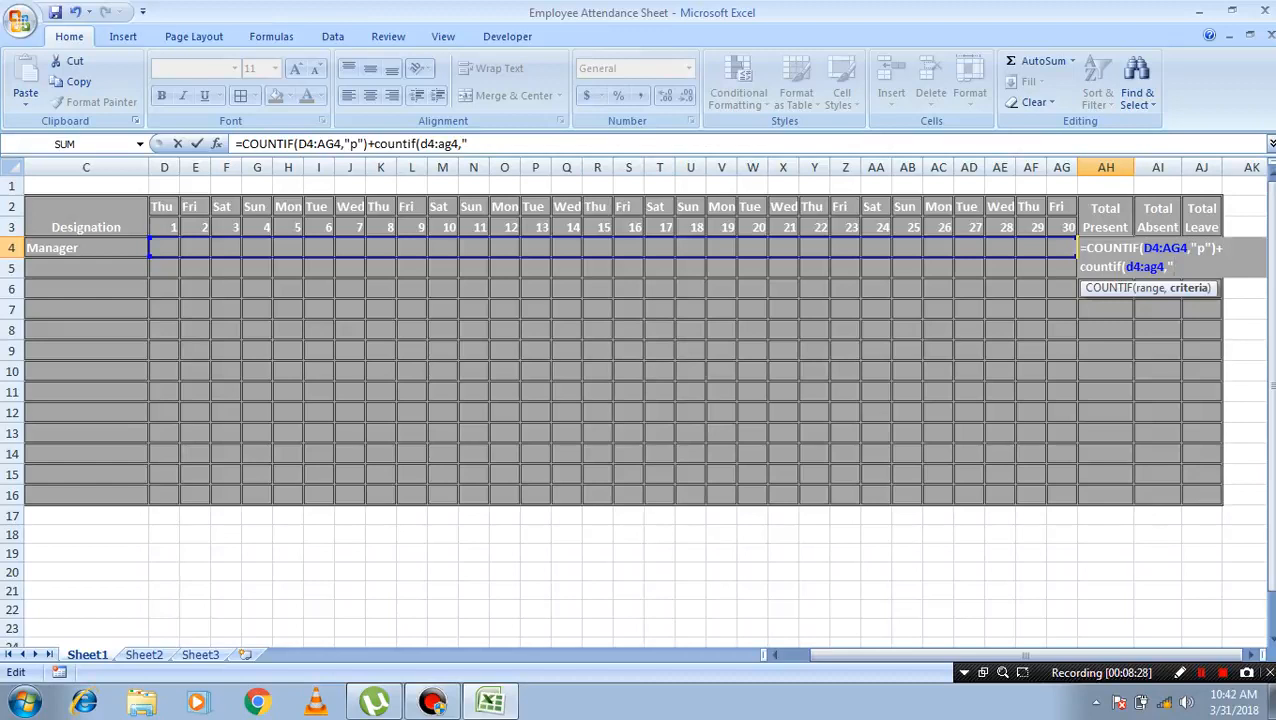
text(s"))
key(ctrl+Return)
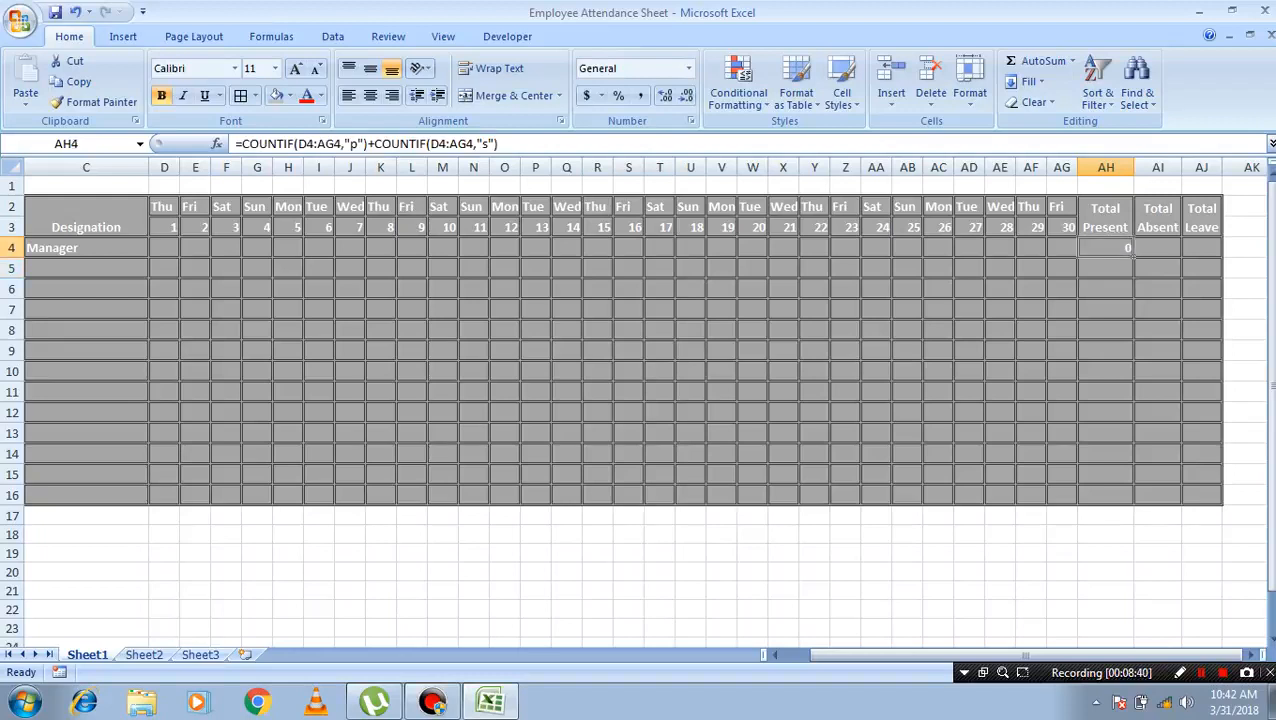
- Copy the Total Present formula from AH4 down through AH16
drag(1133, 257, 1131, 502)
click(1130, 289)
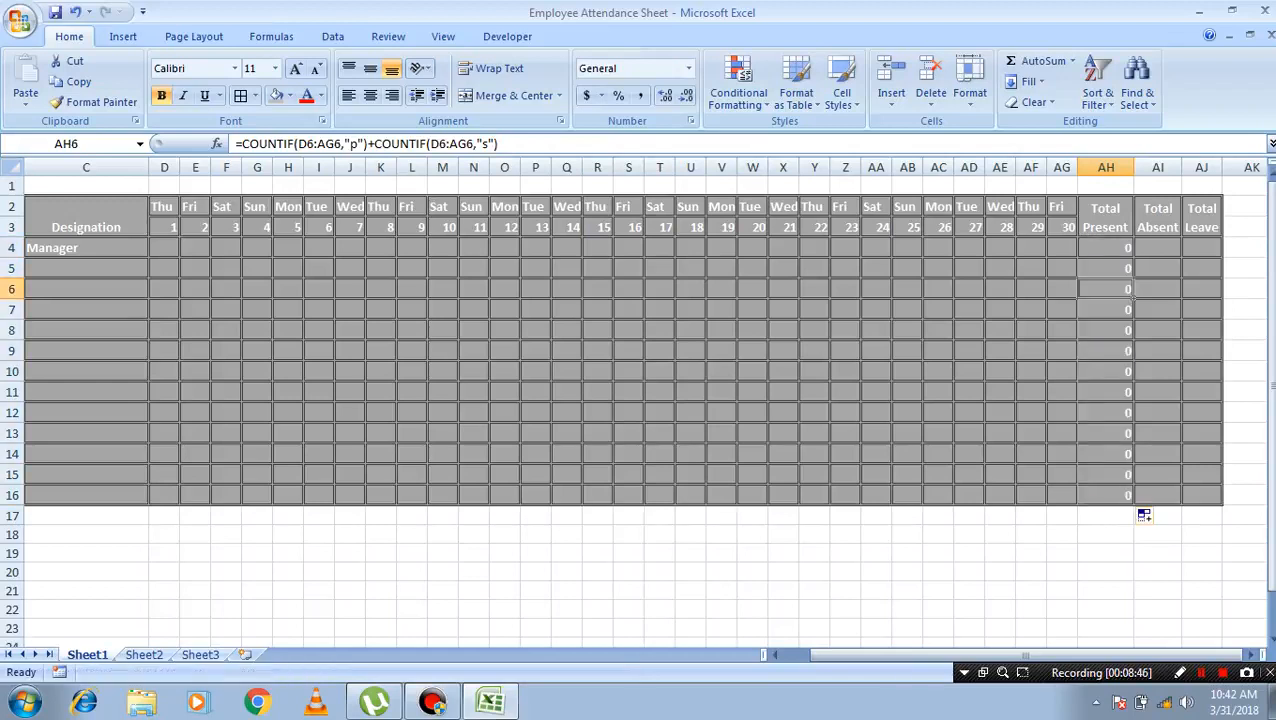
click(1200, 672)
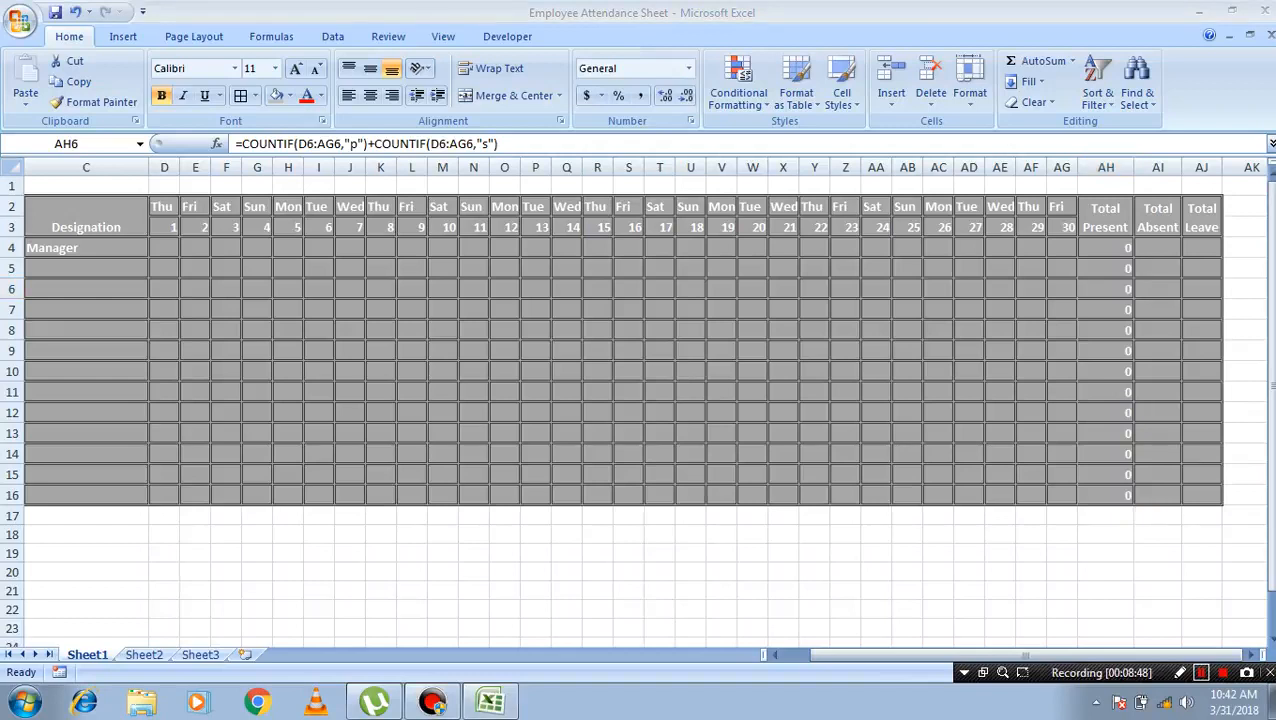
- Enter =COUNTIF(D4:AG4,"A") in the Total Absent cell AI4 and copy it down through AI16
click(1158, 248)
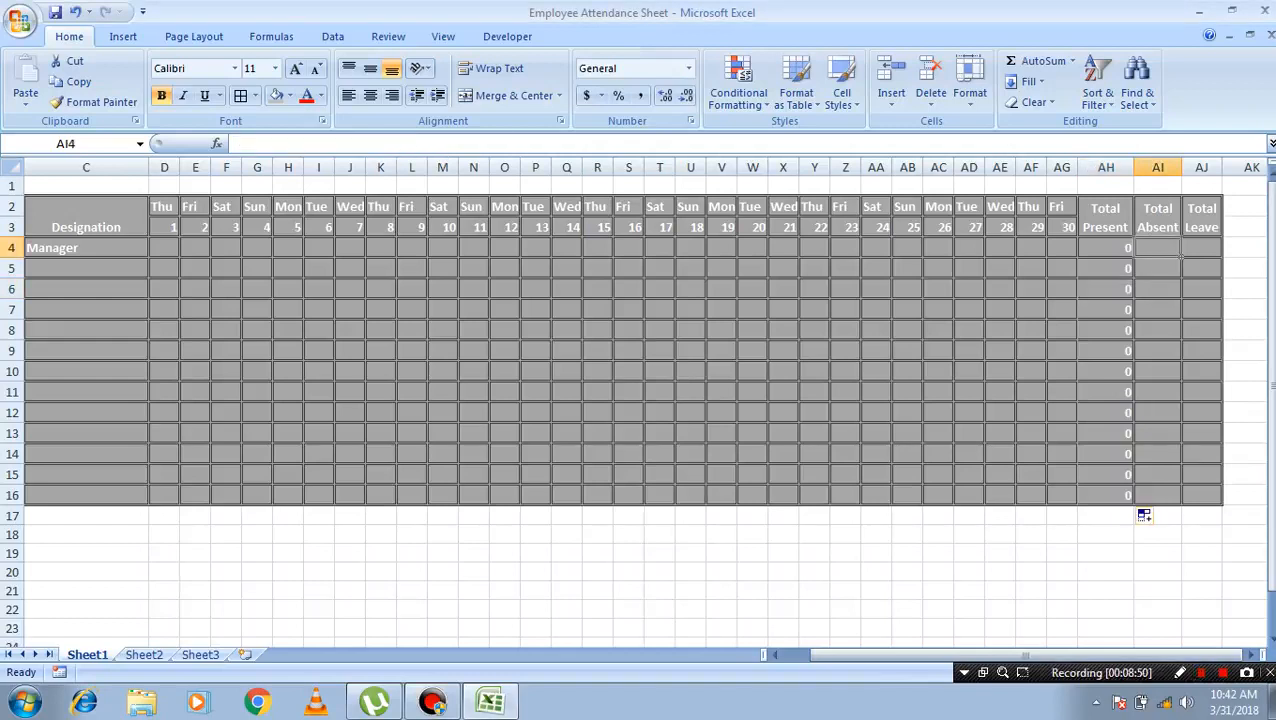
text(=)
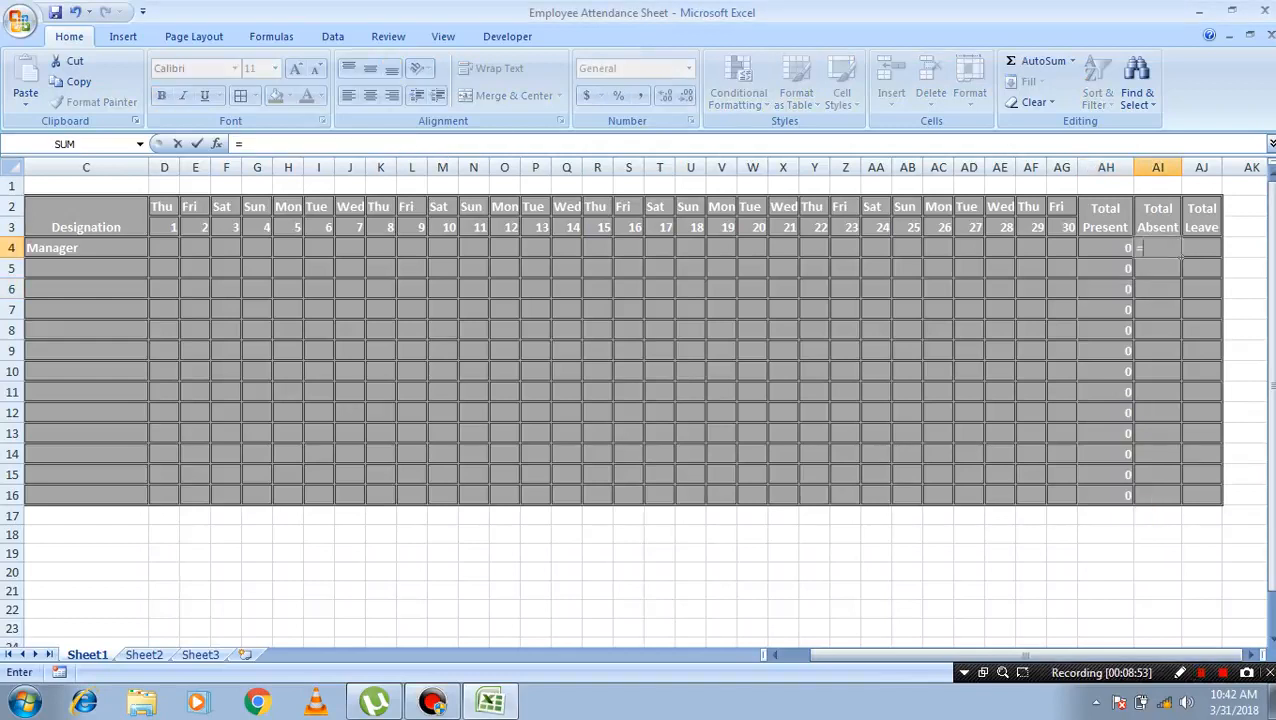
text(countif)
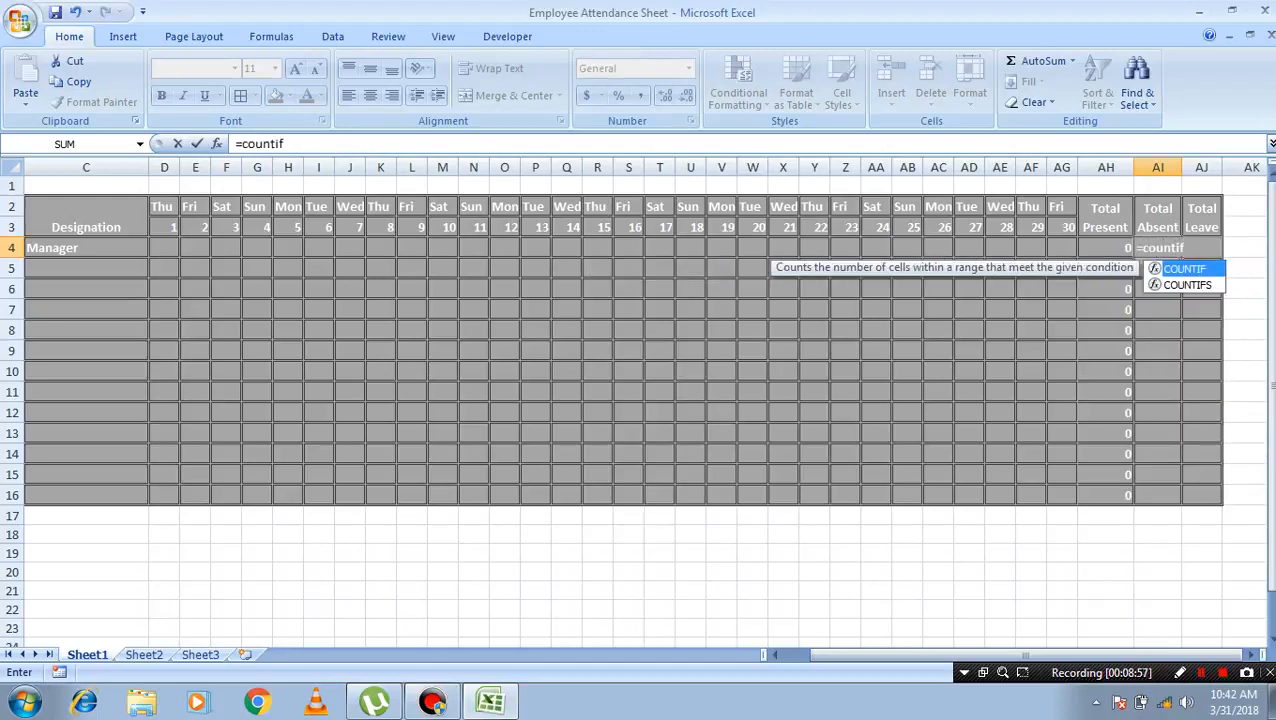
text(()
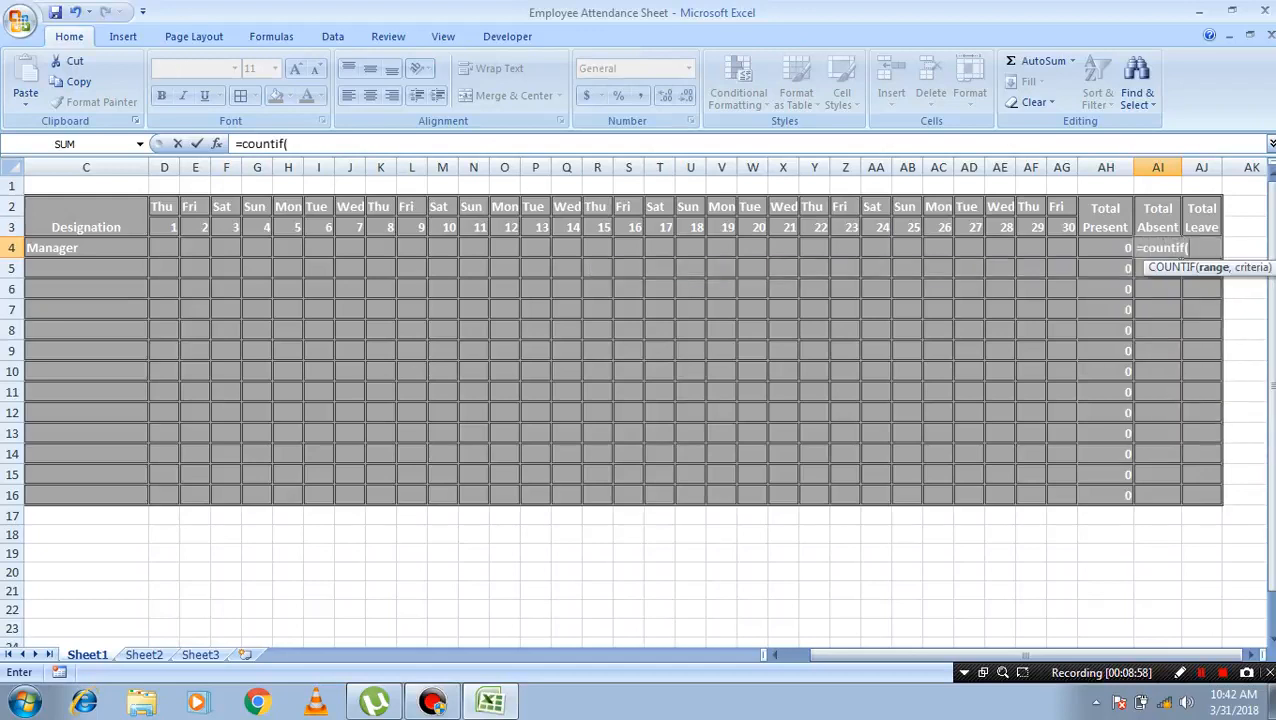
text(d4:ag4)
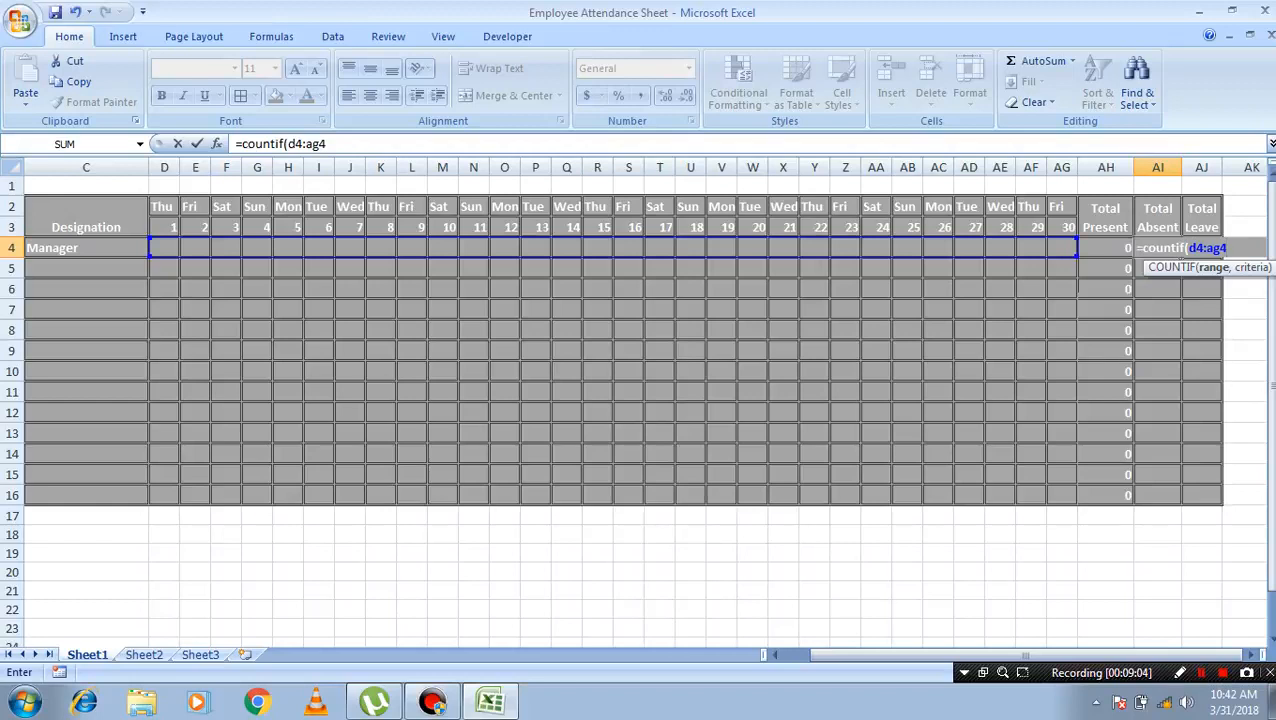
text(,"A"))
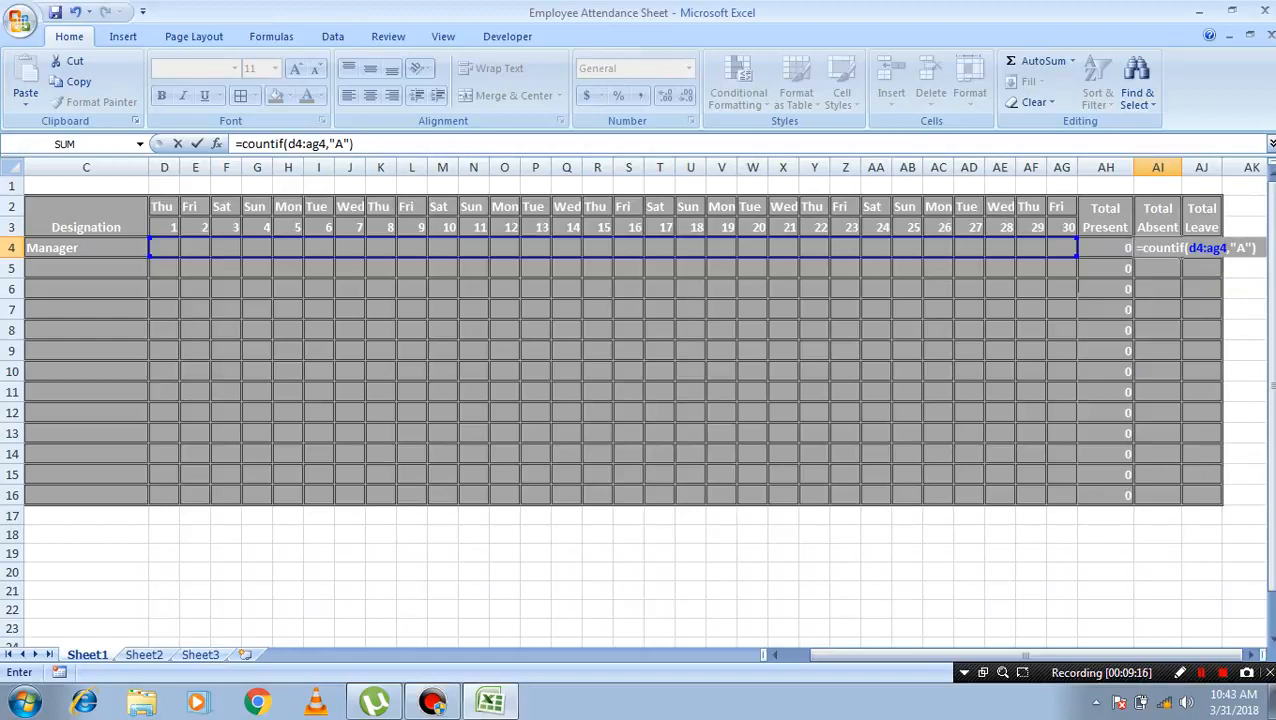
key(Return)
key(Up)
drag(1182, 258, 1182, 500)
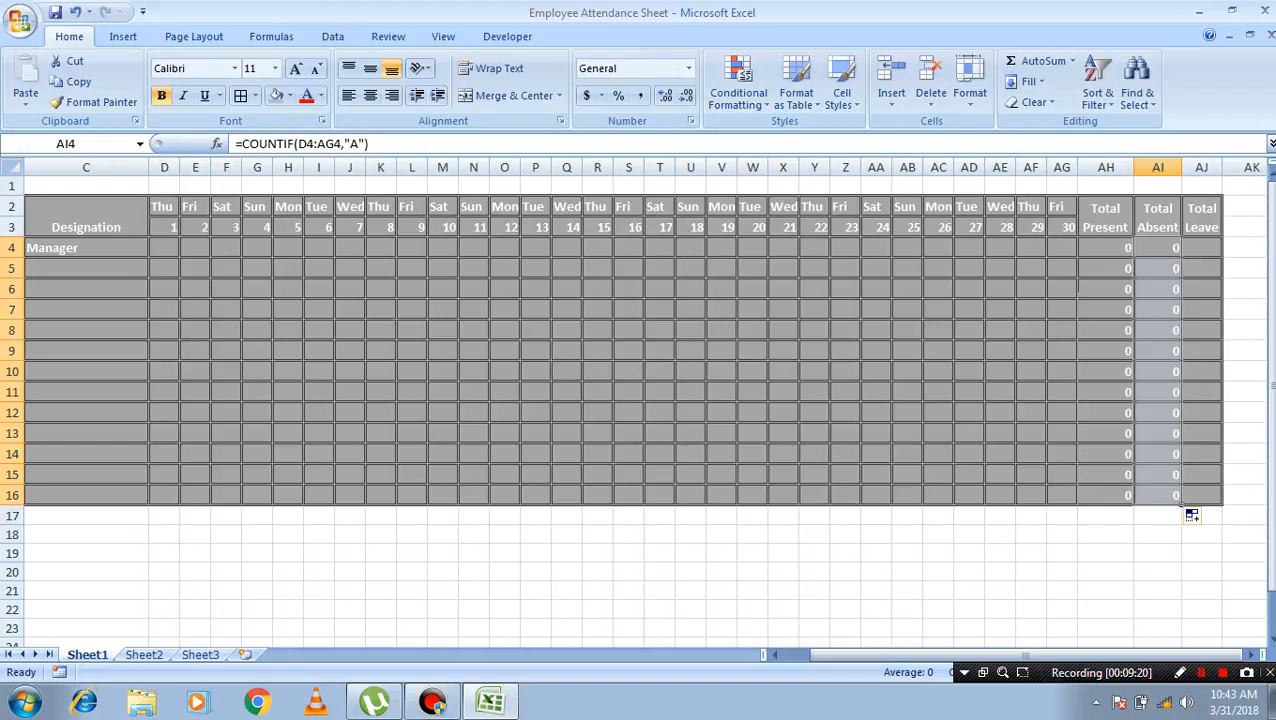
- Enter =COUNTIF(D4:AG4,"L") in the Total Leave cell AJ4 and copy it down through AJ16
key(Right)
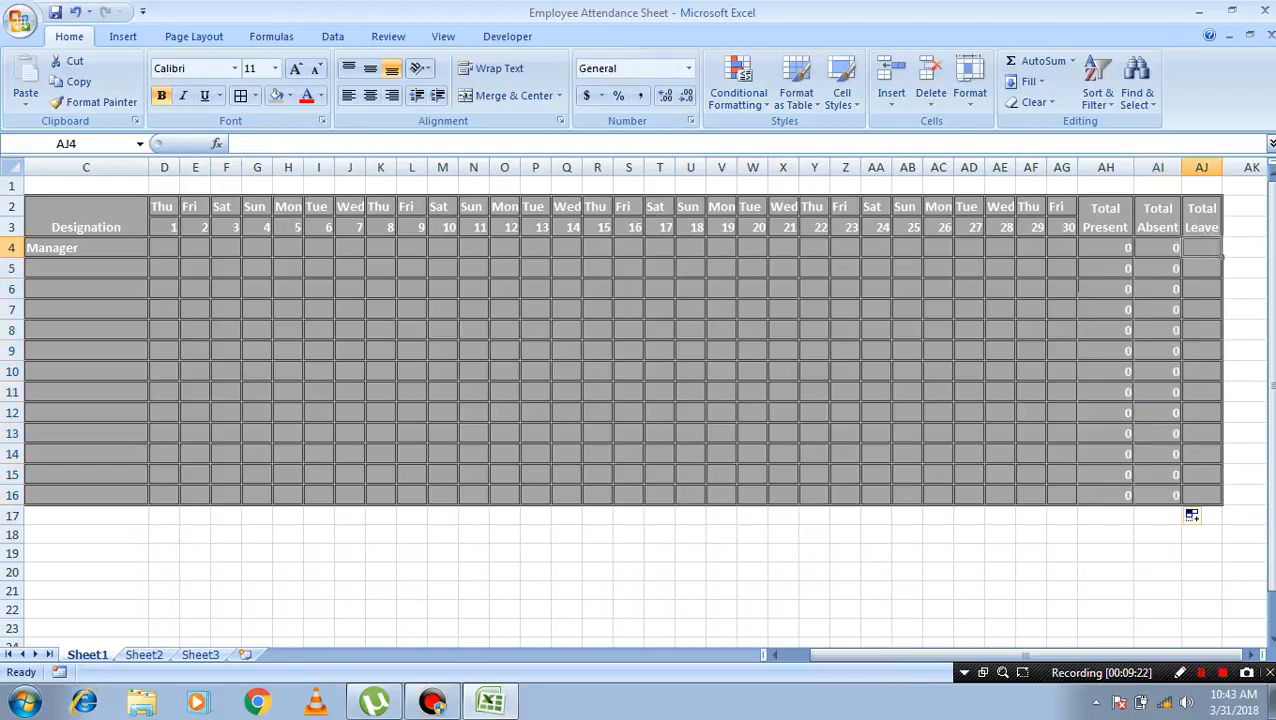
text(=)
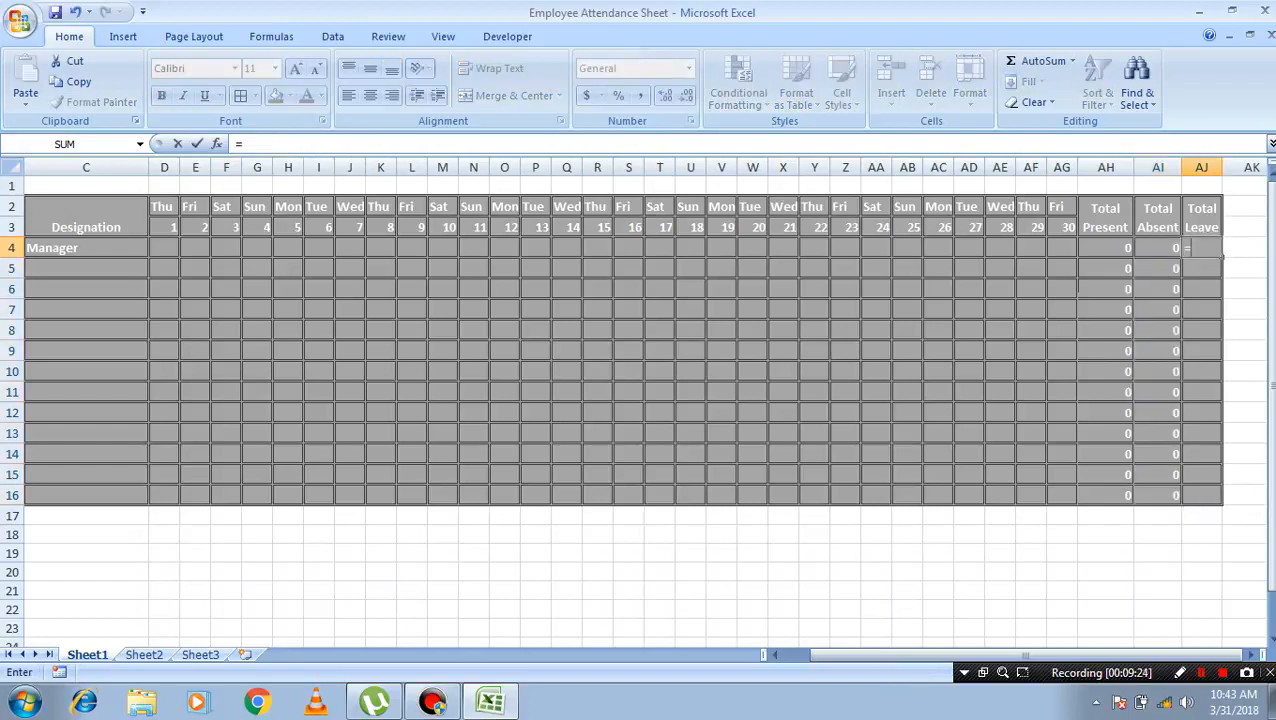
text(countif)
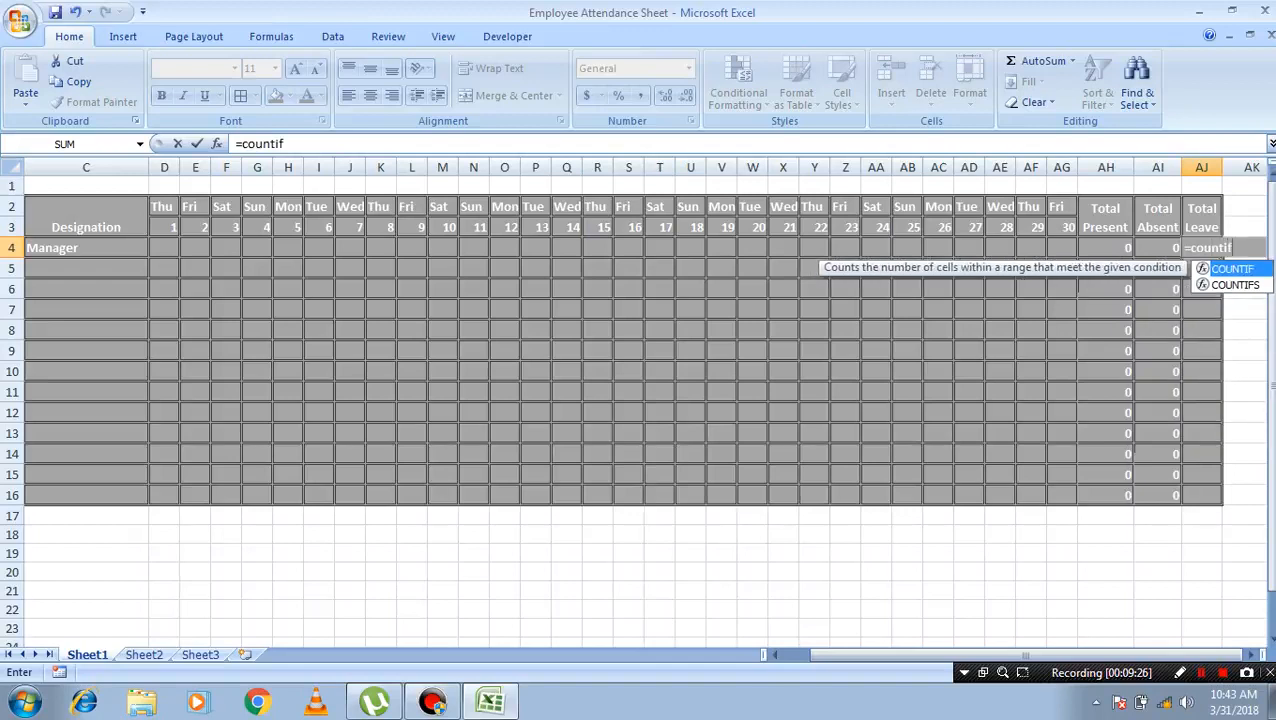
key(Tab)
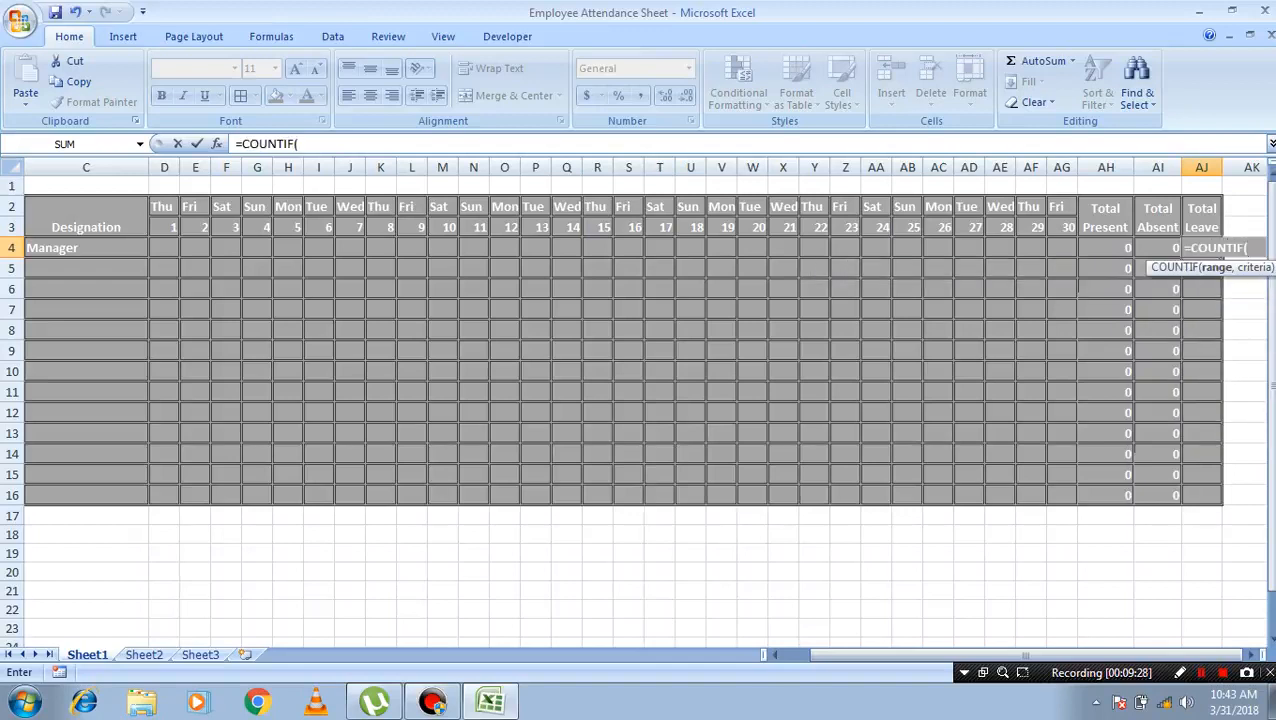
text(d4:ag4)
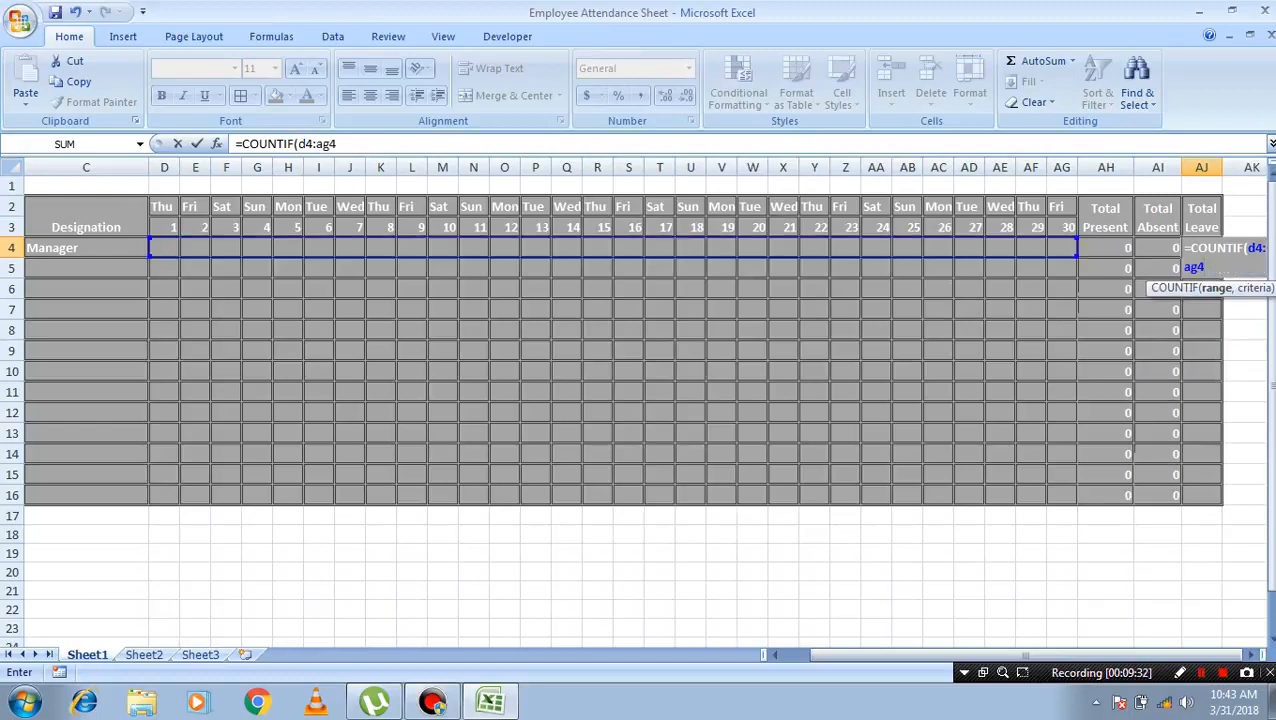
text(,")
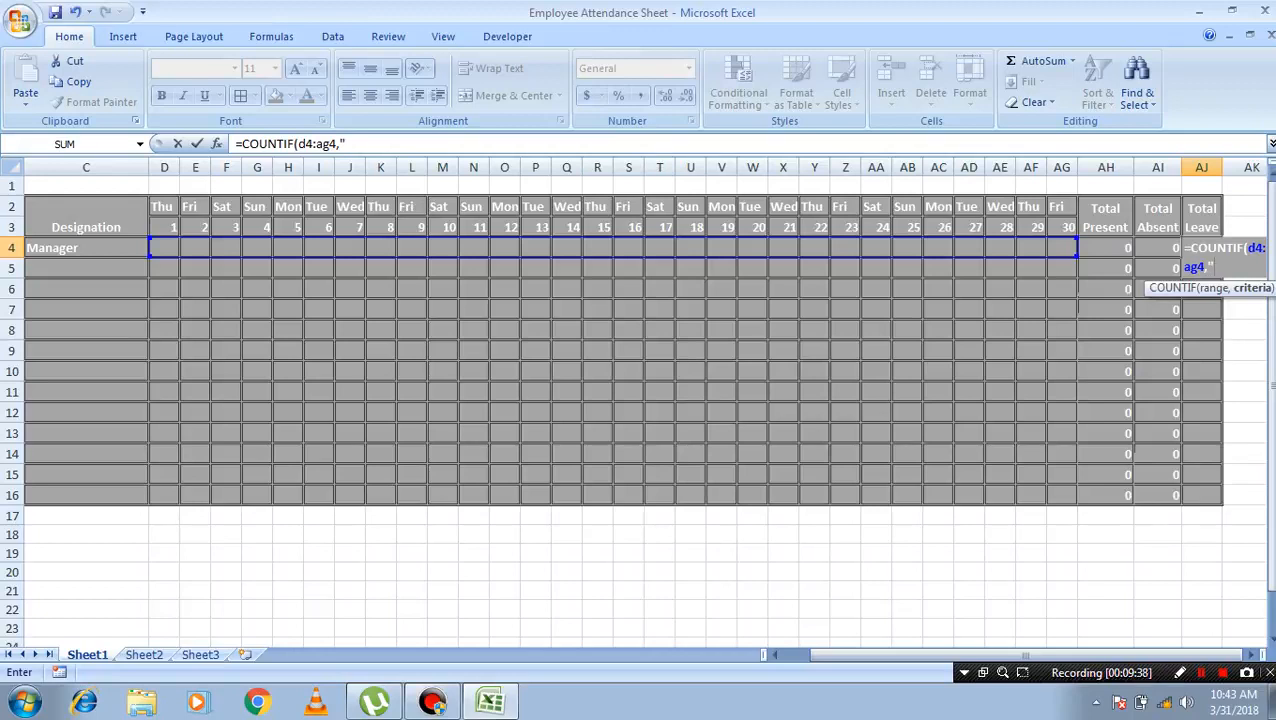
text(L"))
key(ctrl+Return)
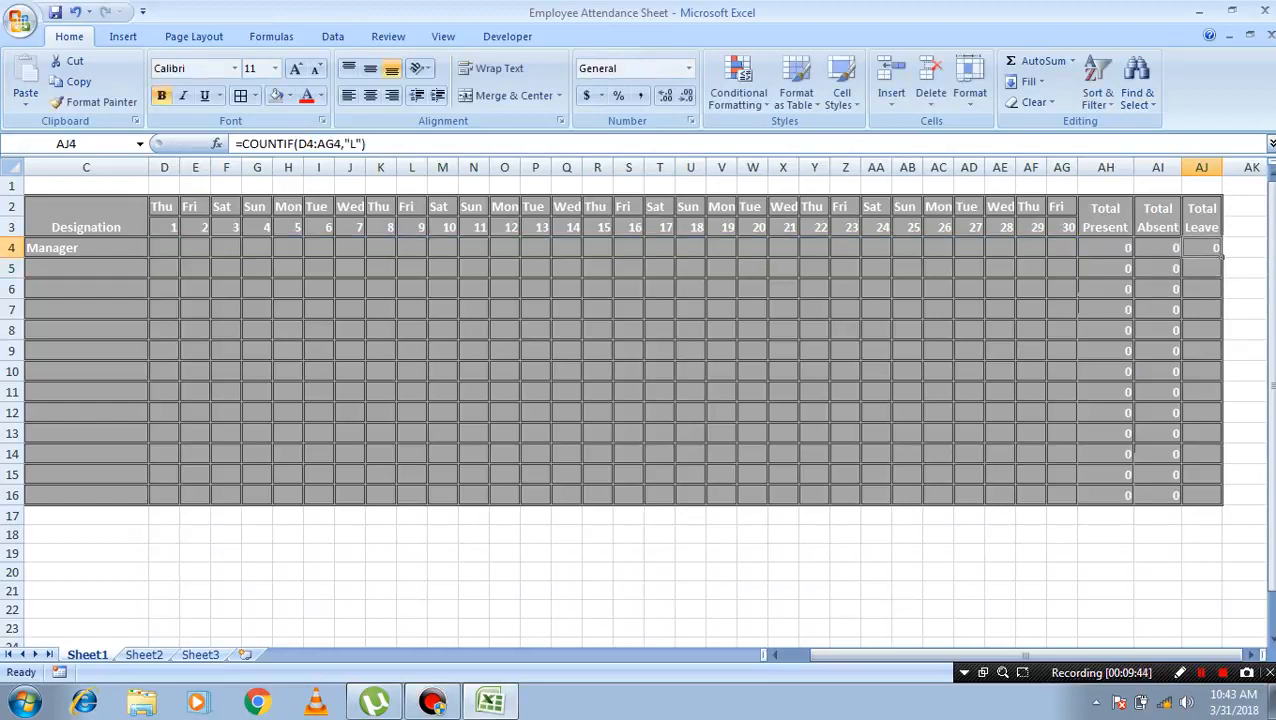
drag(1222, 257, 1222, 503)
click(845, 351)
key(Left)
key(Left)
key(Left)
key(Left)
key(Left)
key(Left)
key(Left)
key(Left)
key(Left)
key(Left)
key(Left)
key(Left)
key(Left)
key(Left)
key(Left)
key(Left)
key(Left)
key(Left)
key(Left)
key(Left)
key(Left)
key(Left)
key(Left)
key(Left)
key(Right)
key(Right)
key(Right)
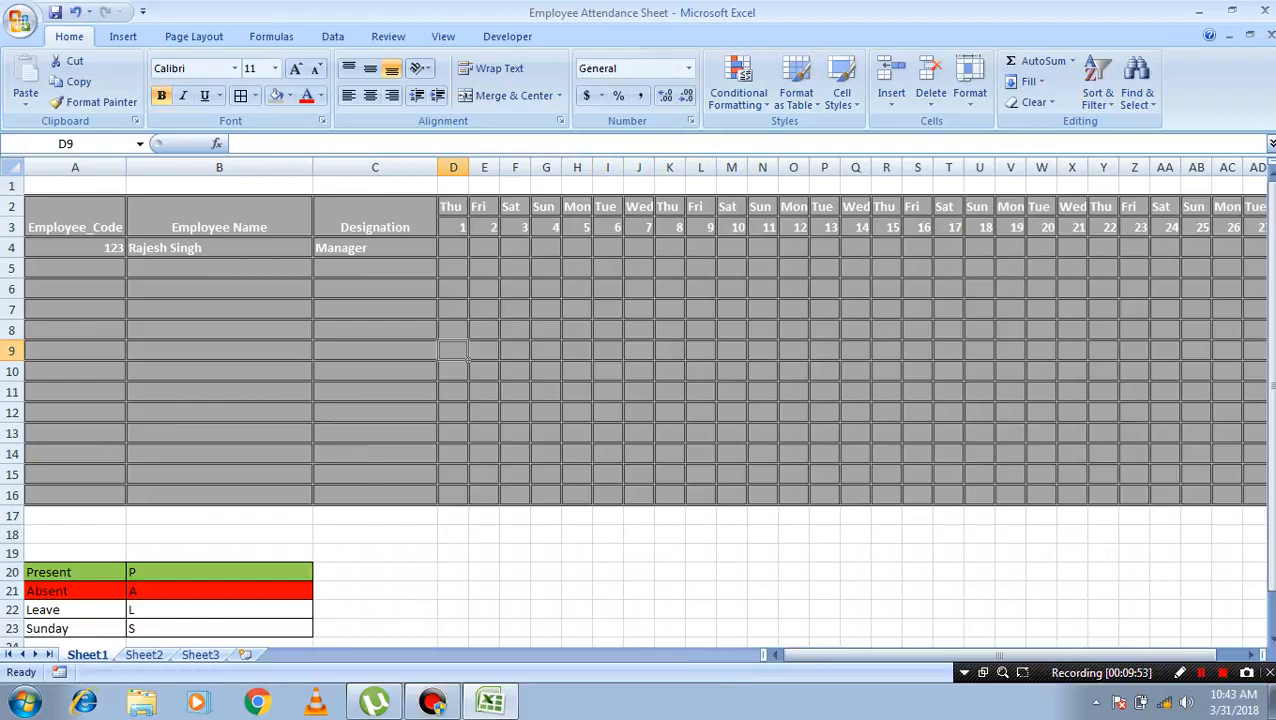
key(Up)
key(Up)
key(Up)
key(Up)
key(Up)
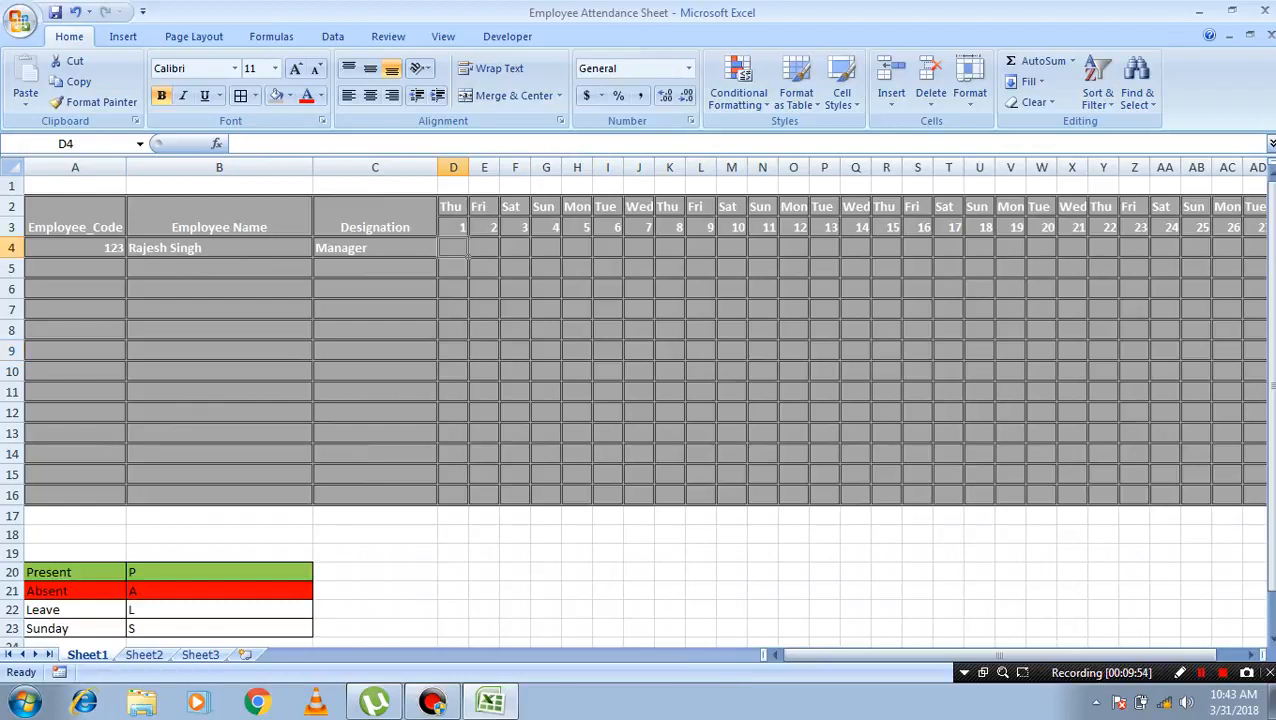
key(Right)
key(Right)
key(Right)
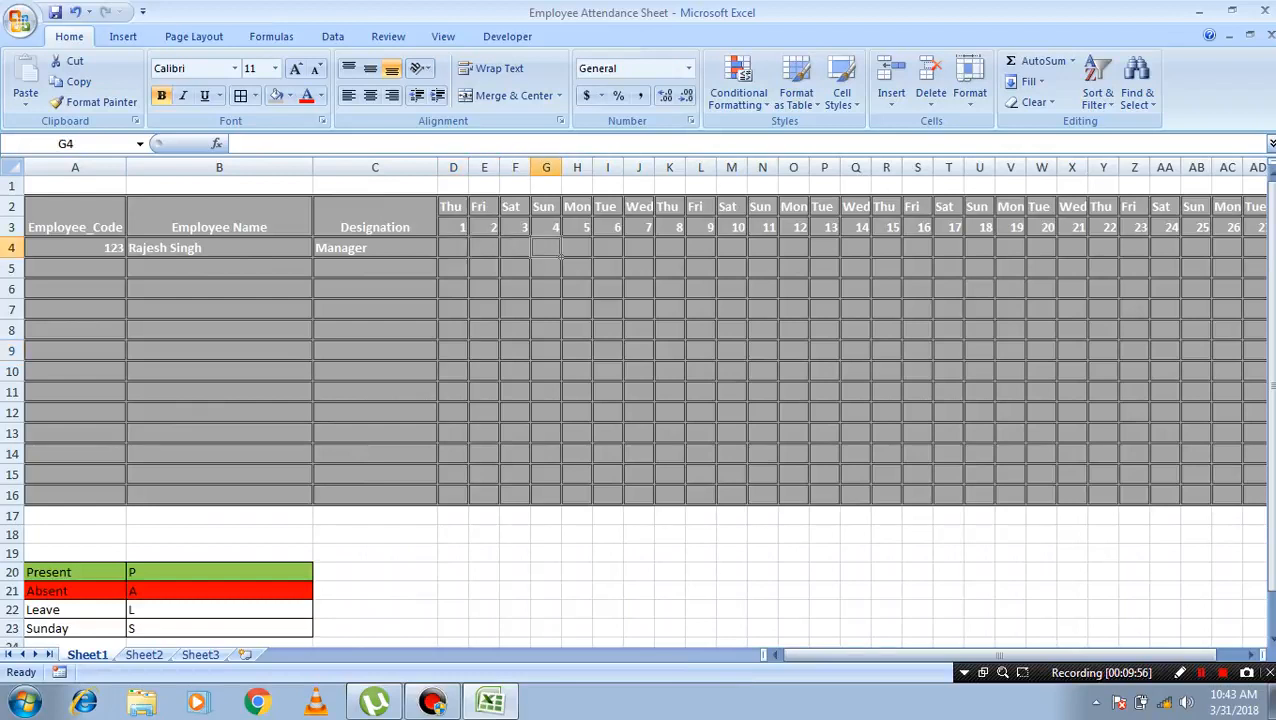
key(Right)
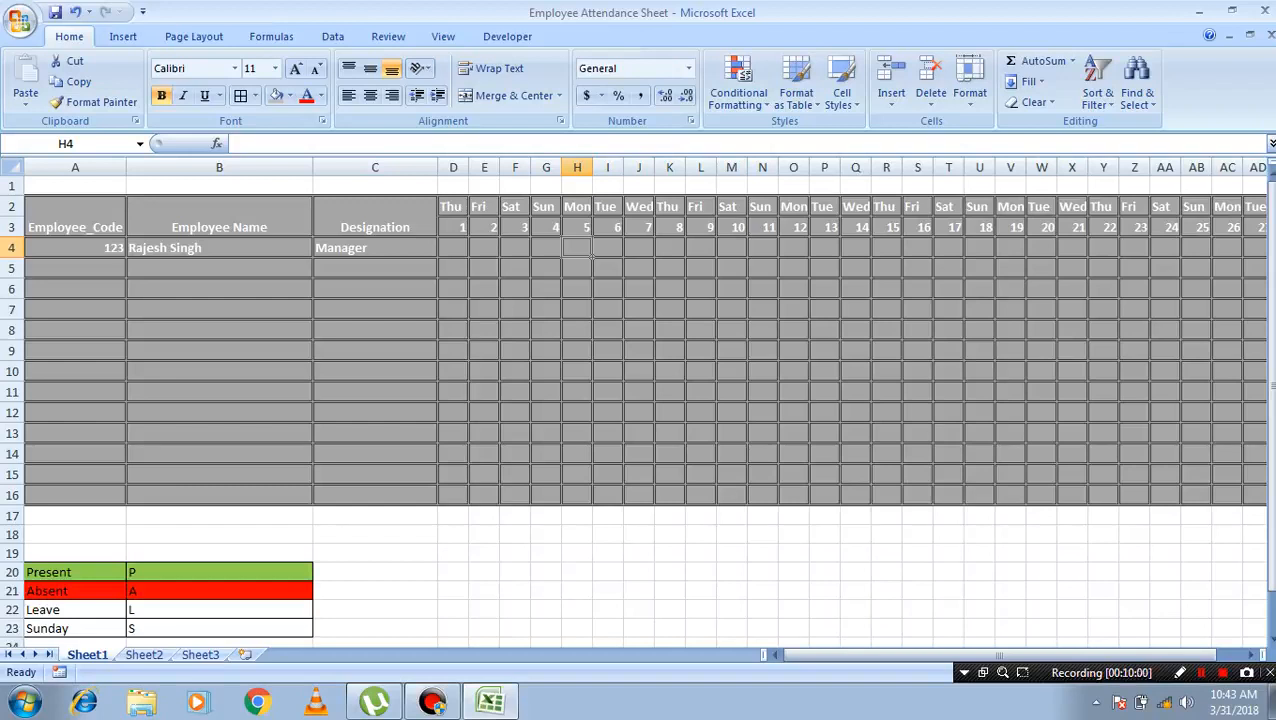
- Apply list data validation to the attendance cells D4:AG16, using the legend codes in =$B$20:$B$23 as the source
drag(453, 248, 1248, 497)
click(1201, 673)
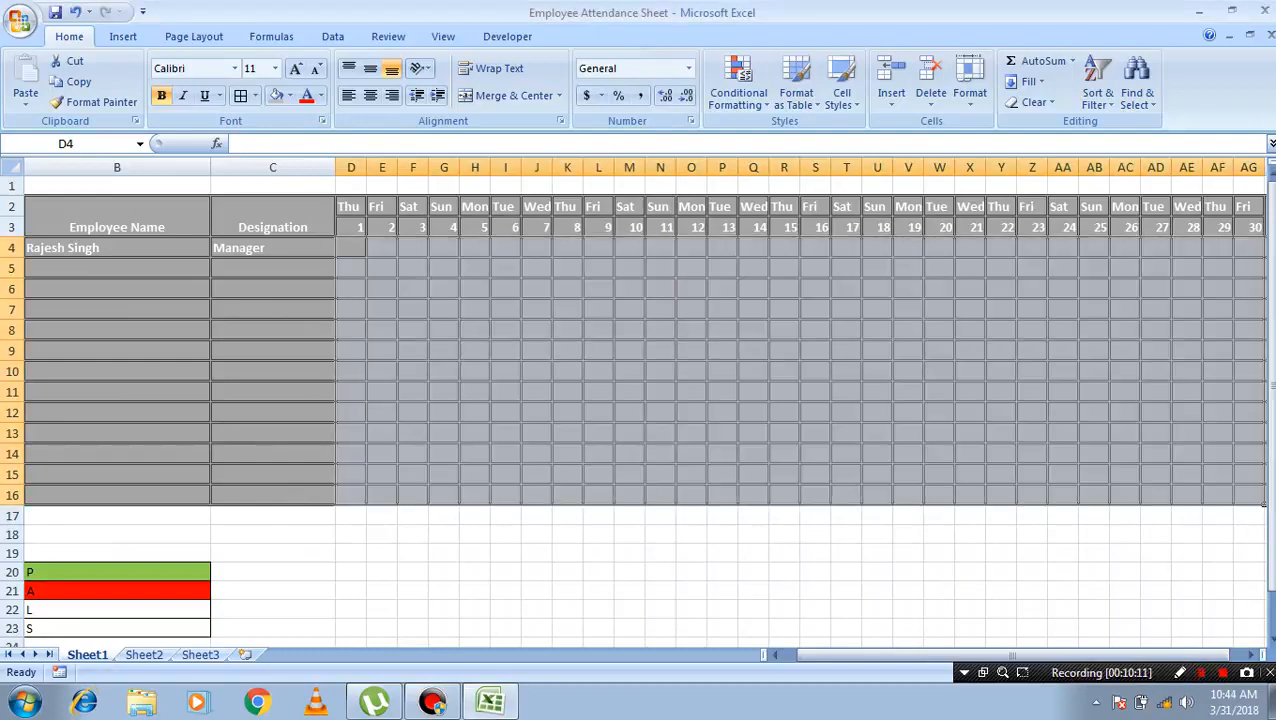
mouse_move(895, 654)
mouse_down()
mouse_move(920, 654)
mouse_move(895, 654)
mouse_up()
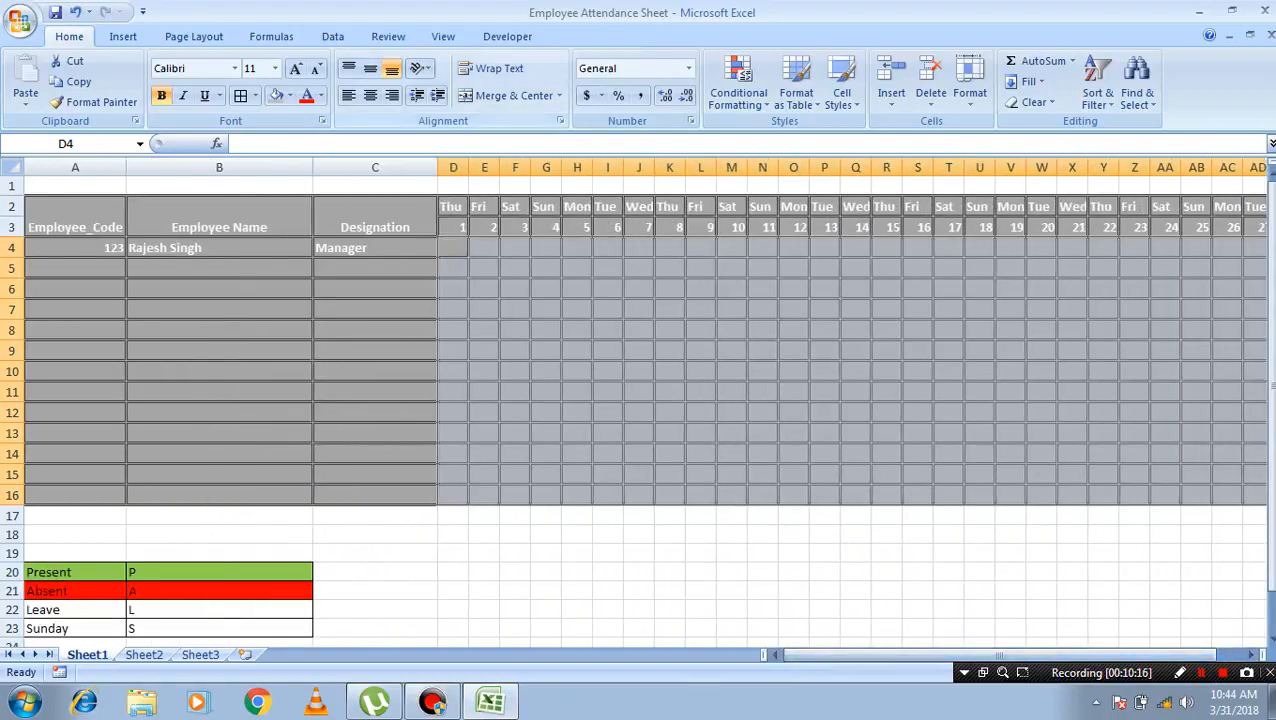
click(332, 36)
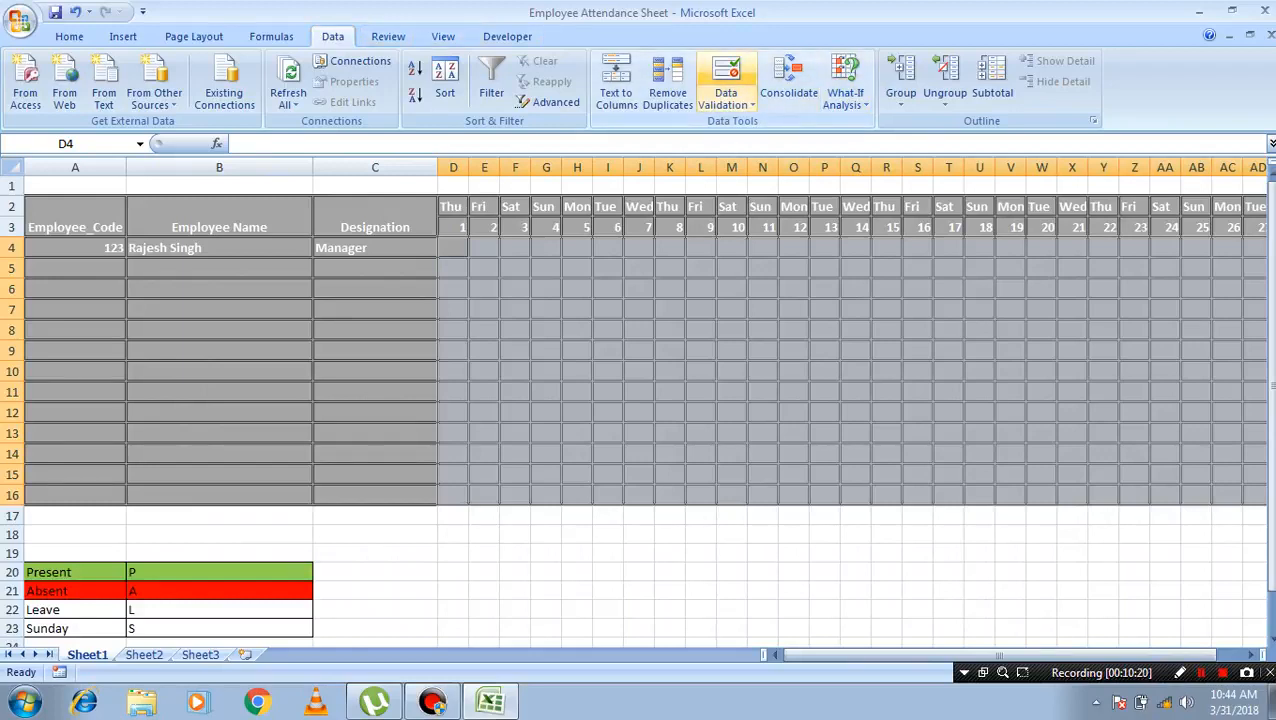
click(726, 75)
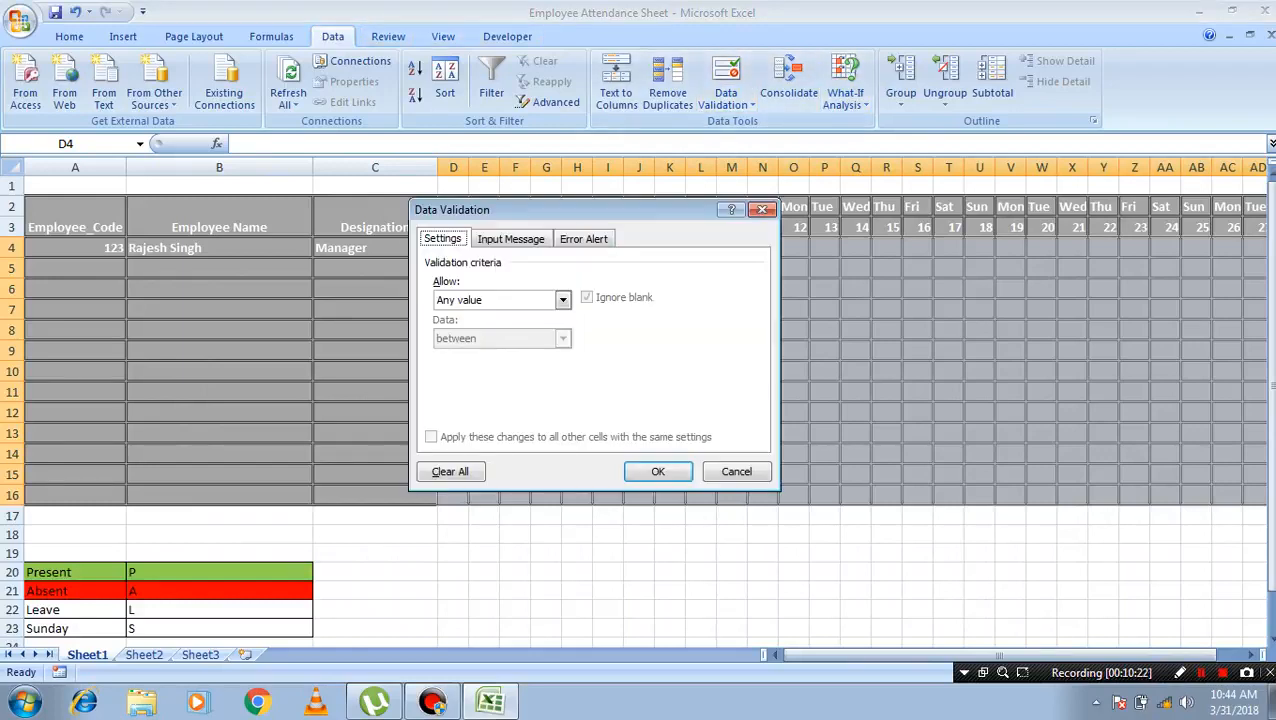
click(562, 299)
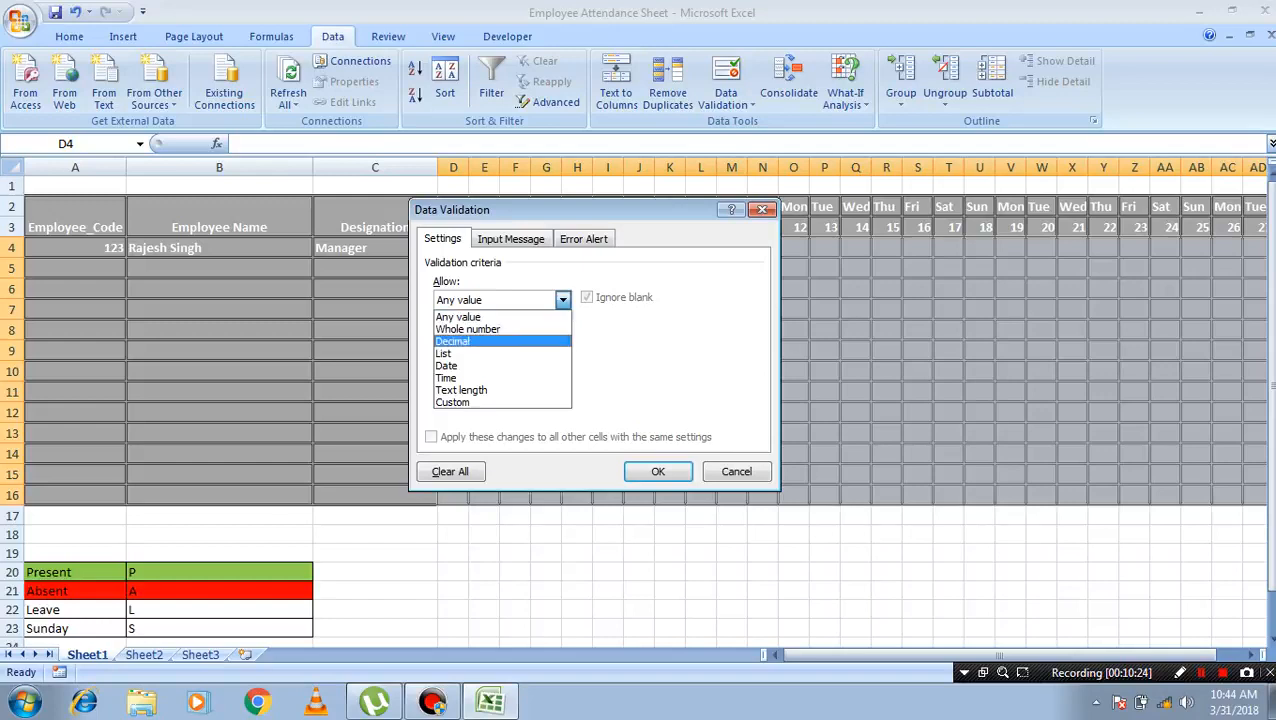
click(445, 353)
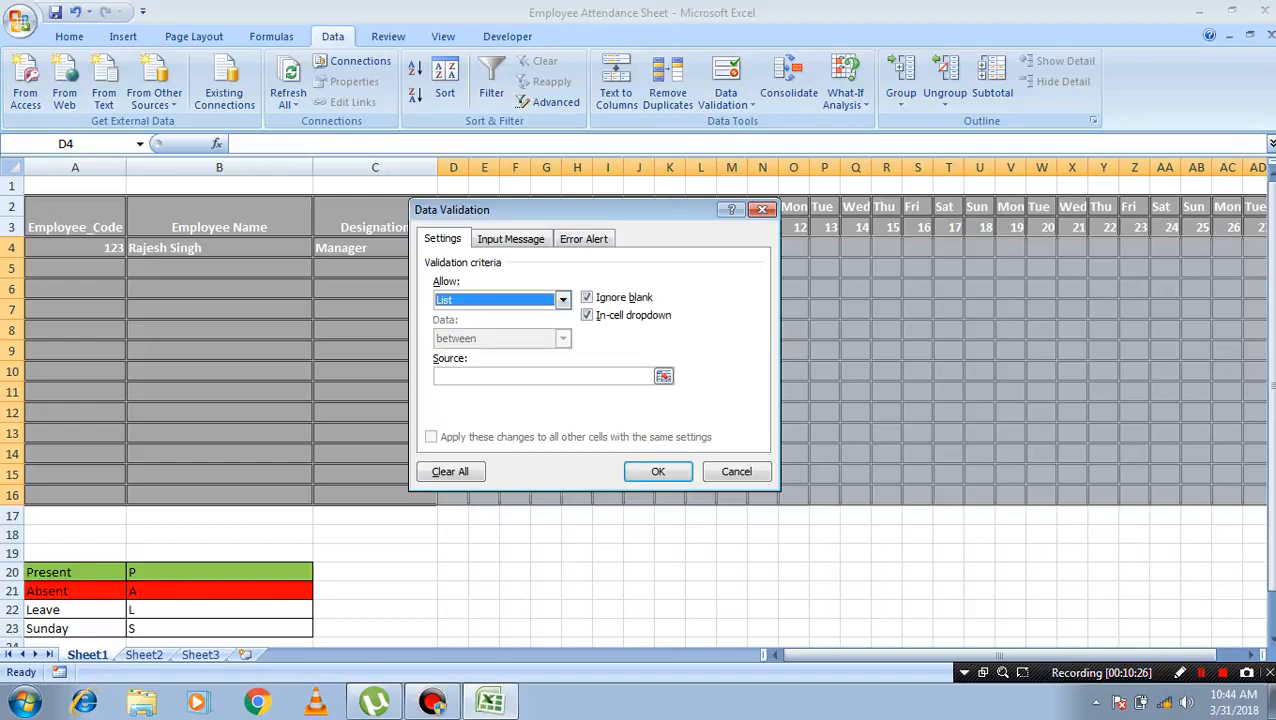
click(543, 376)
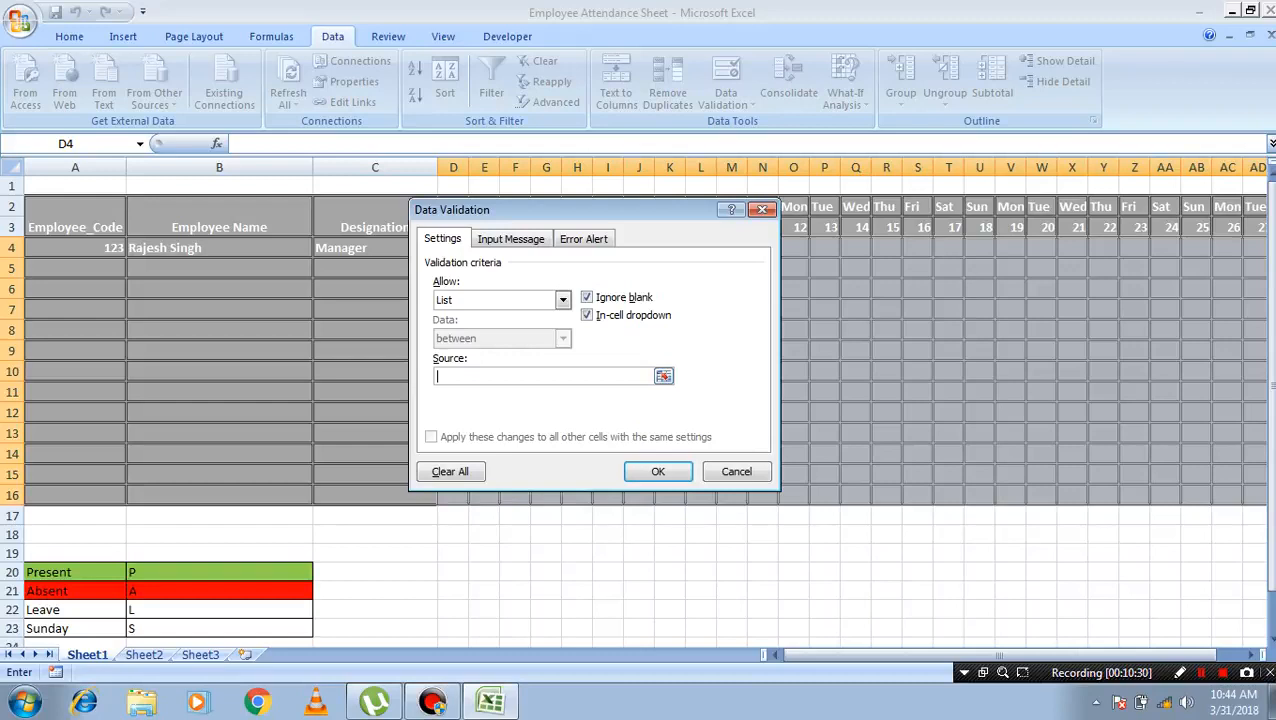
drag(200, 572, 305, 628)
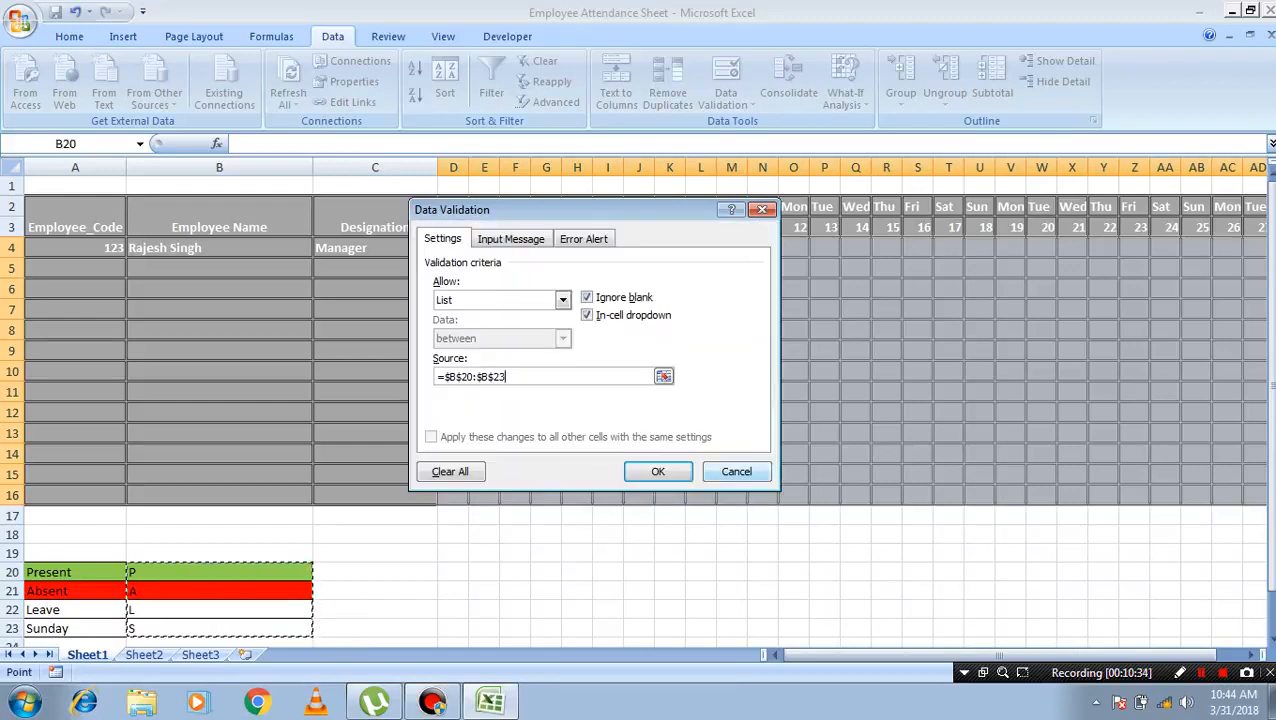
key(Return)
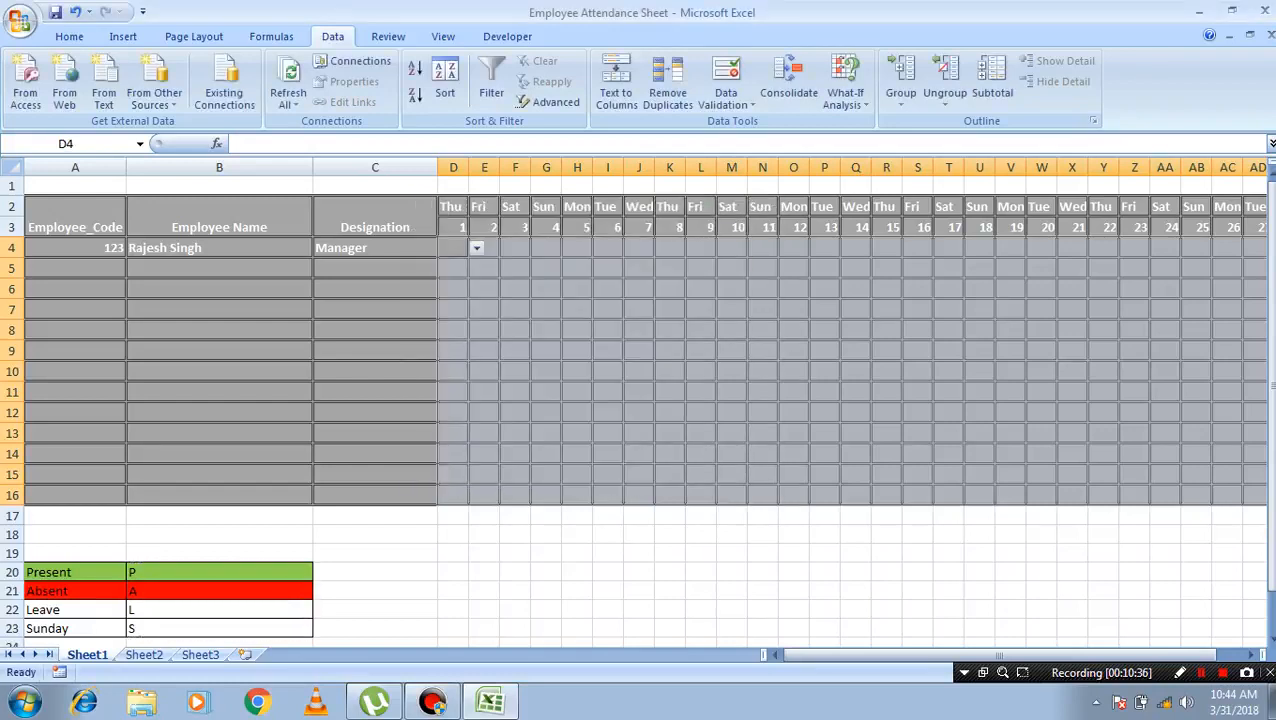
- Test the dropdown list in H4 by choosing P, A and L in turn, and clear the cell
click(577, 330)
click(484, 268)
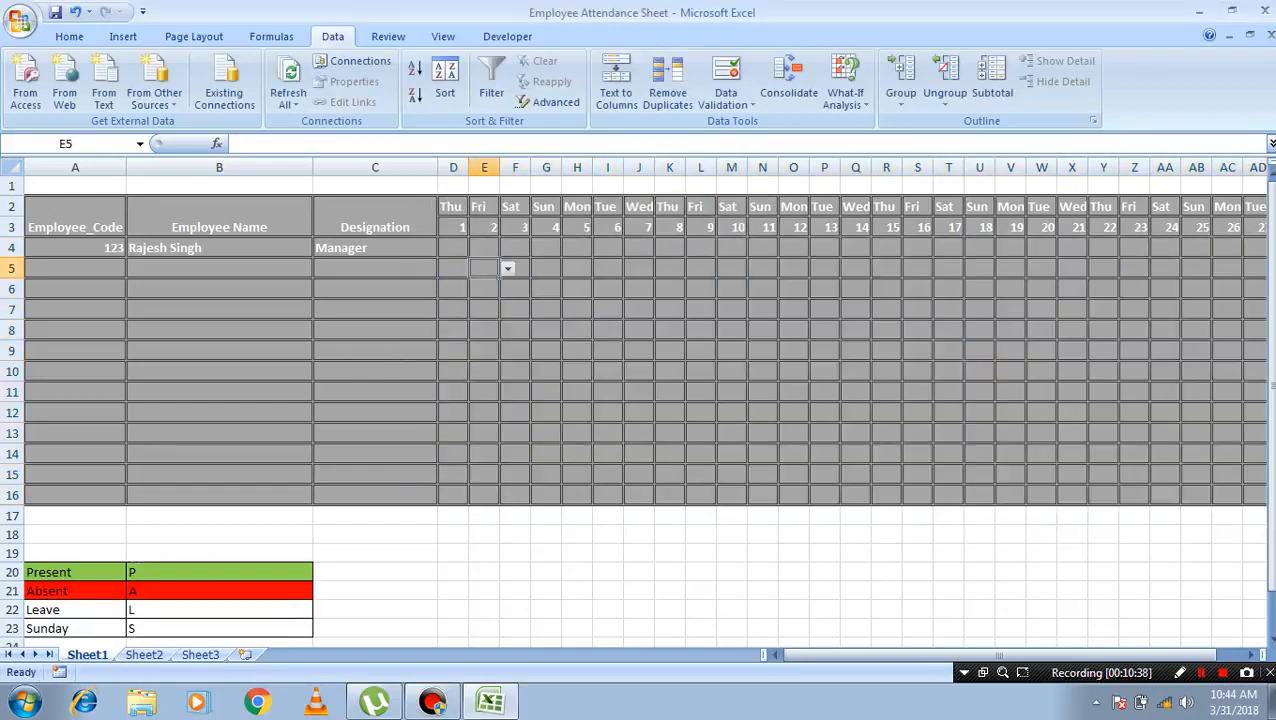
key(Up)
key(Right)
key(Right)
key(Right)
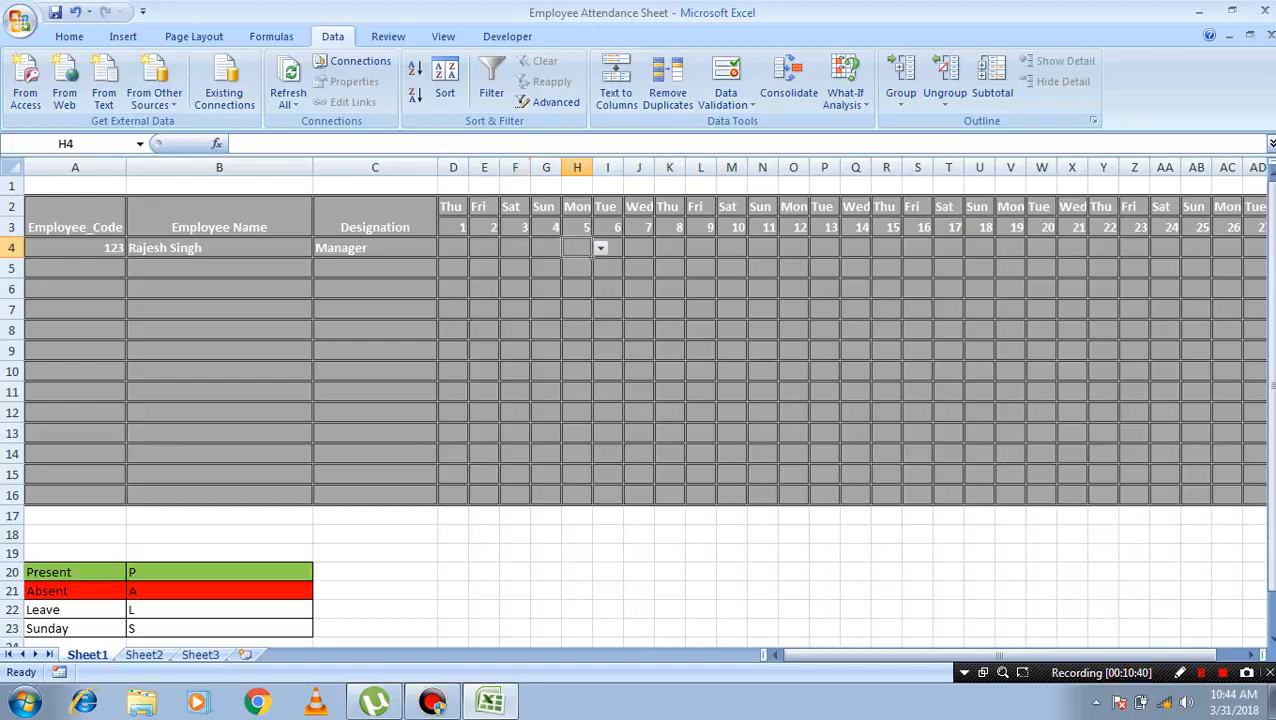
key(alt+Down)
key(Down)
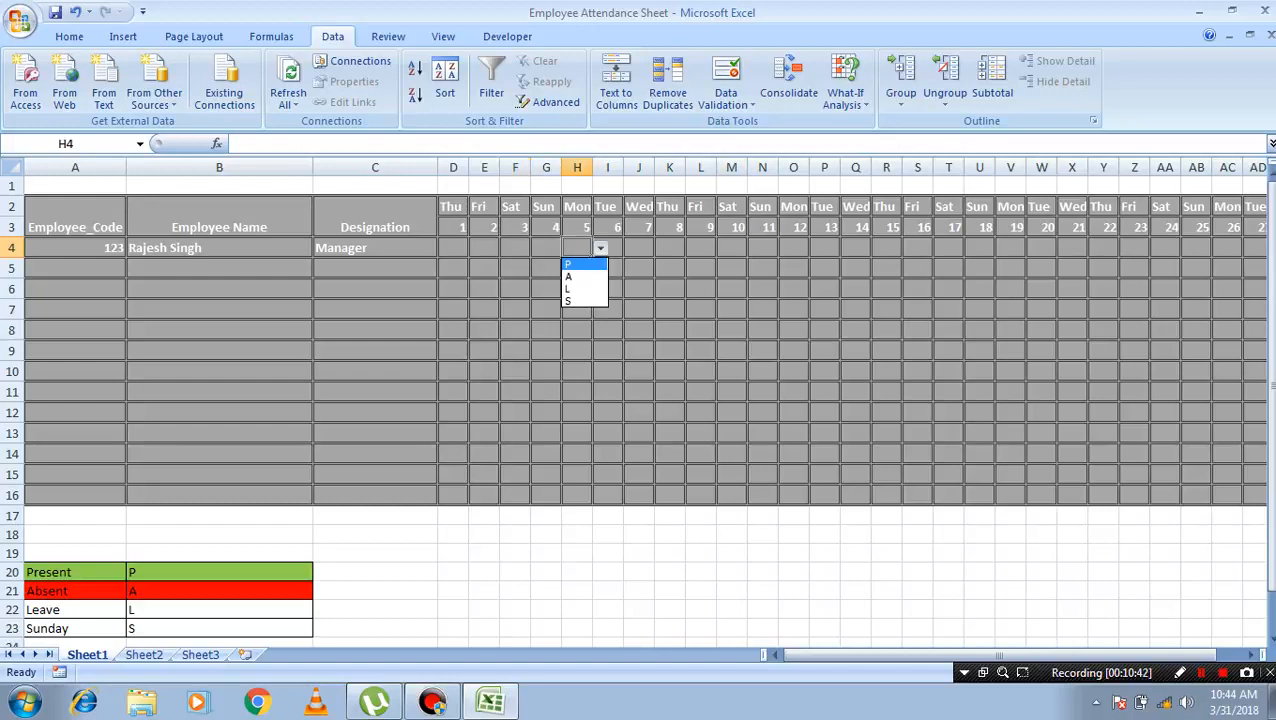
key(Return)
key(alt+Down)
key(Down)
key(Return)
key(alt+Down)
key(Down)
key(Return)
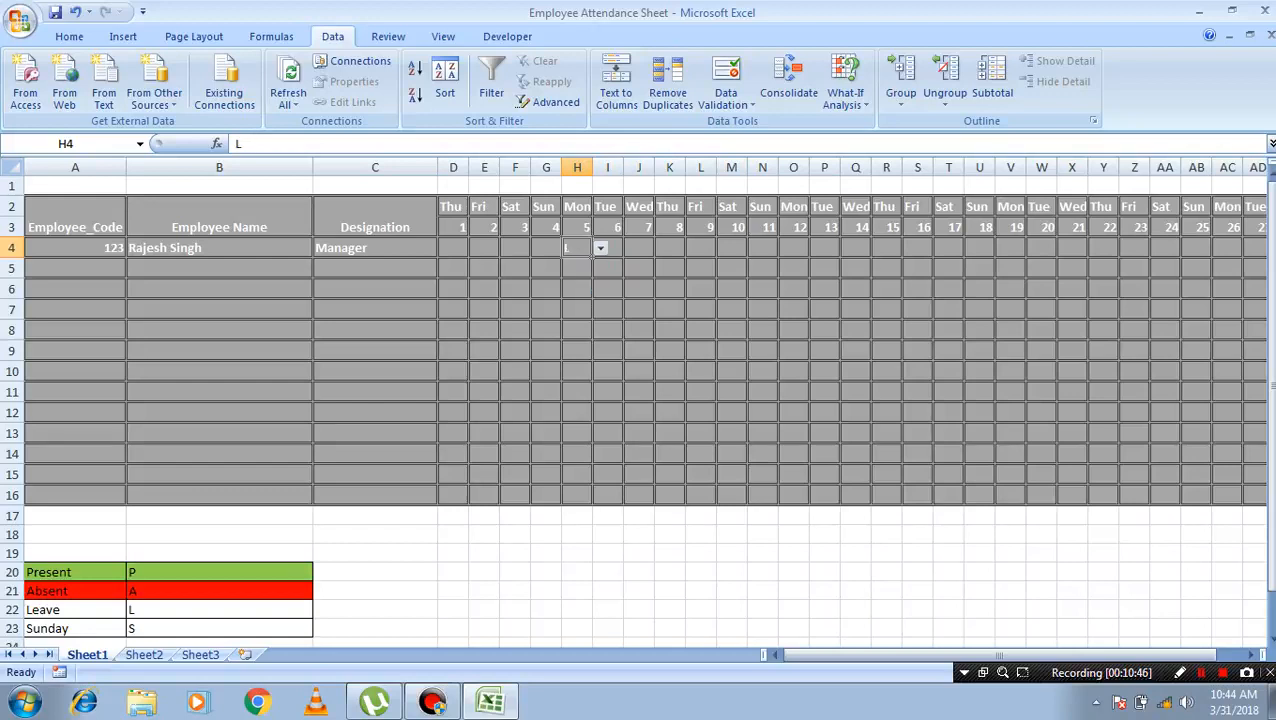
key(Delete)
- Try the dropdown lists in F6 and J5, choosing P in F6, and clear F6 again
click(453, 248)
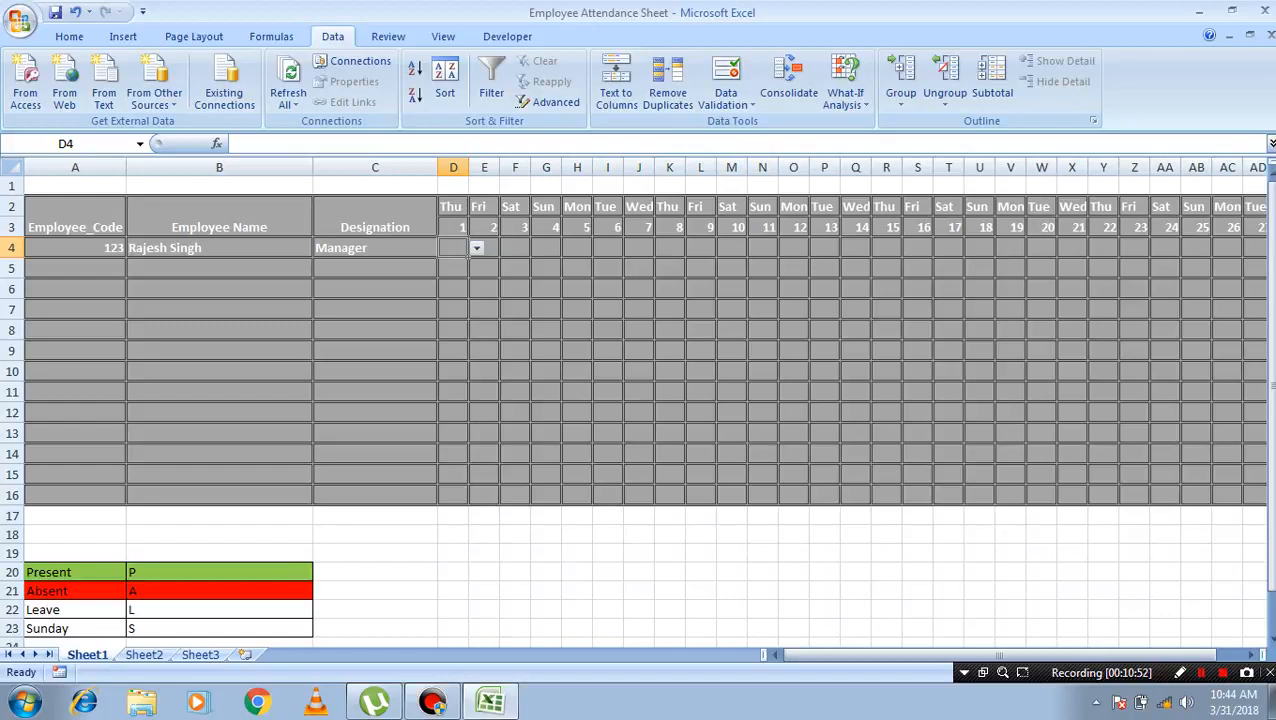
drag(515, 289, 515, 269)
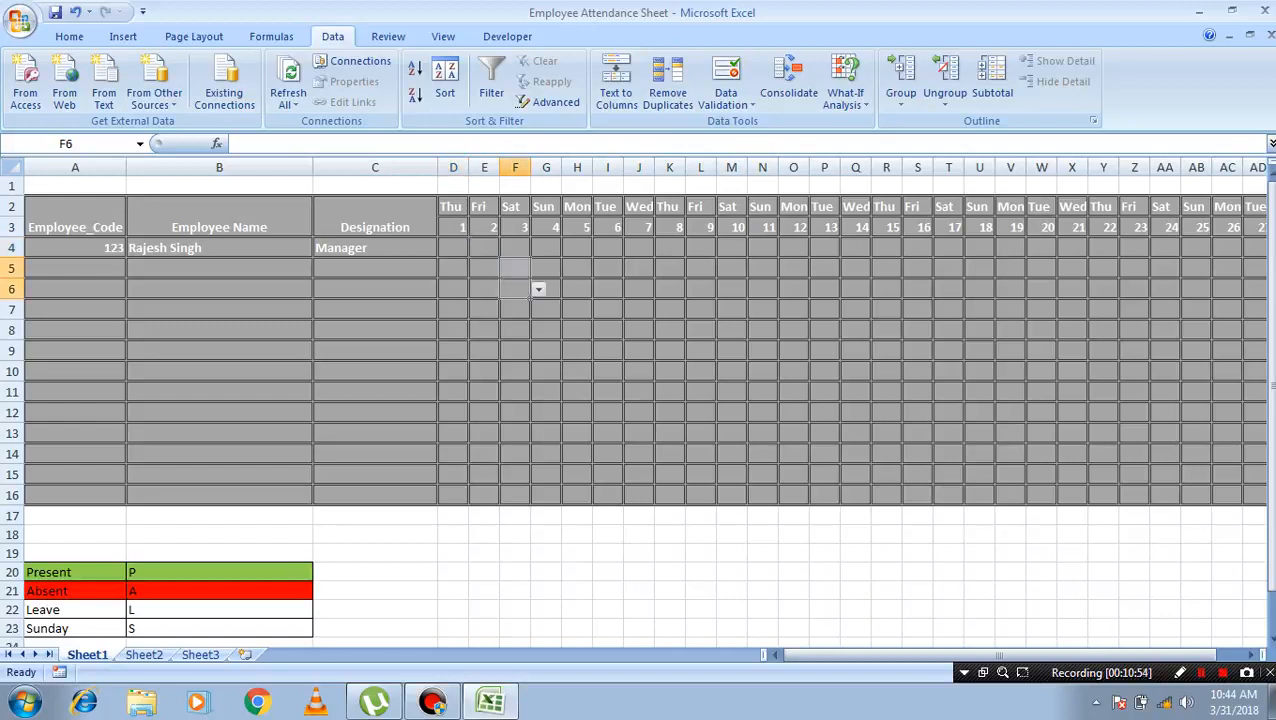
click(538, 289)
click(522, 304)
click(639, 268)
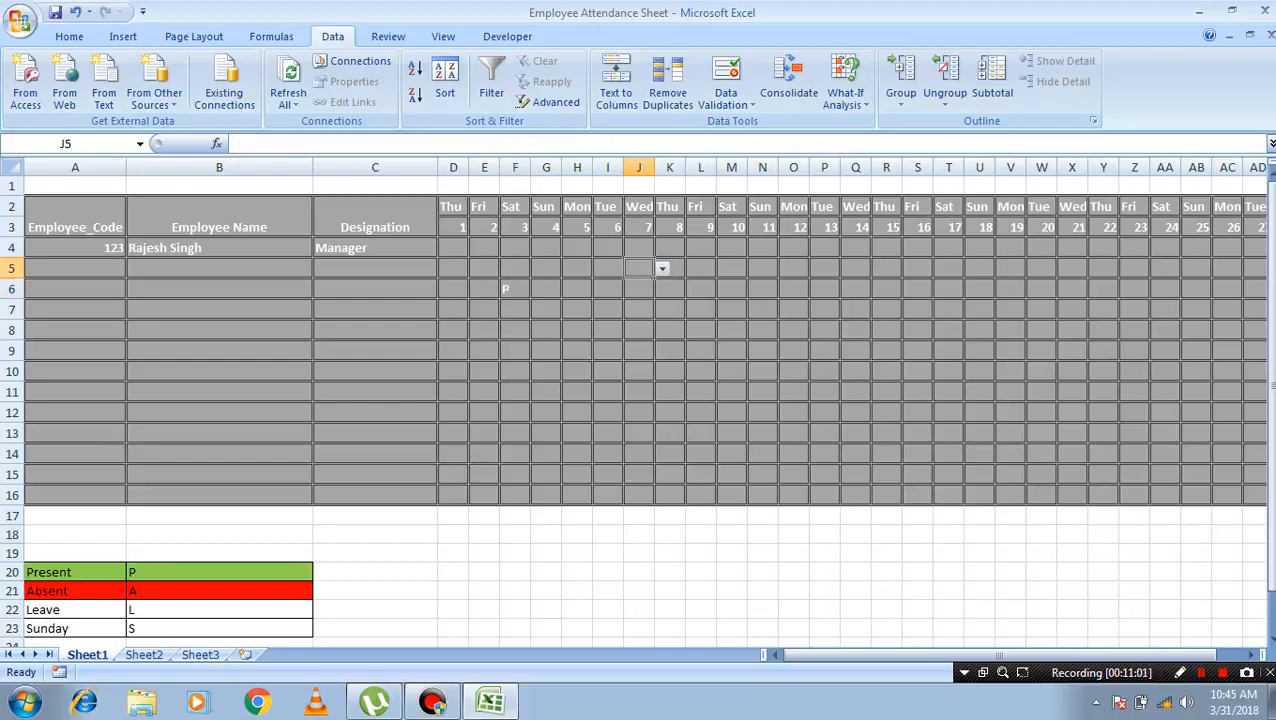
click(662, 268)
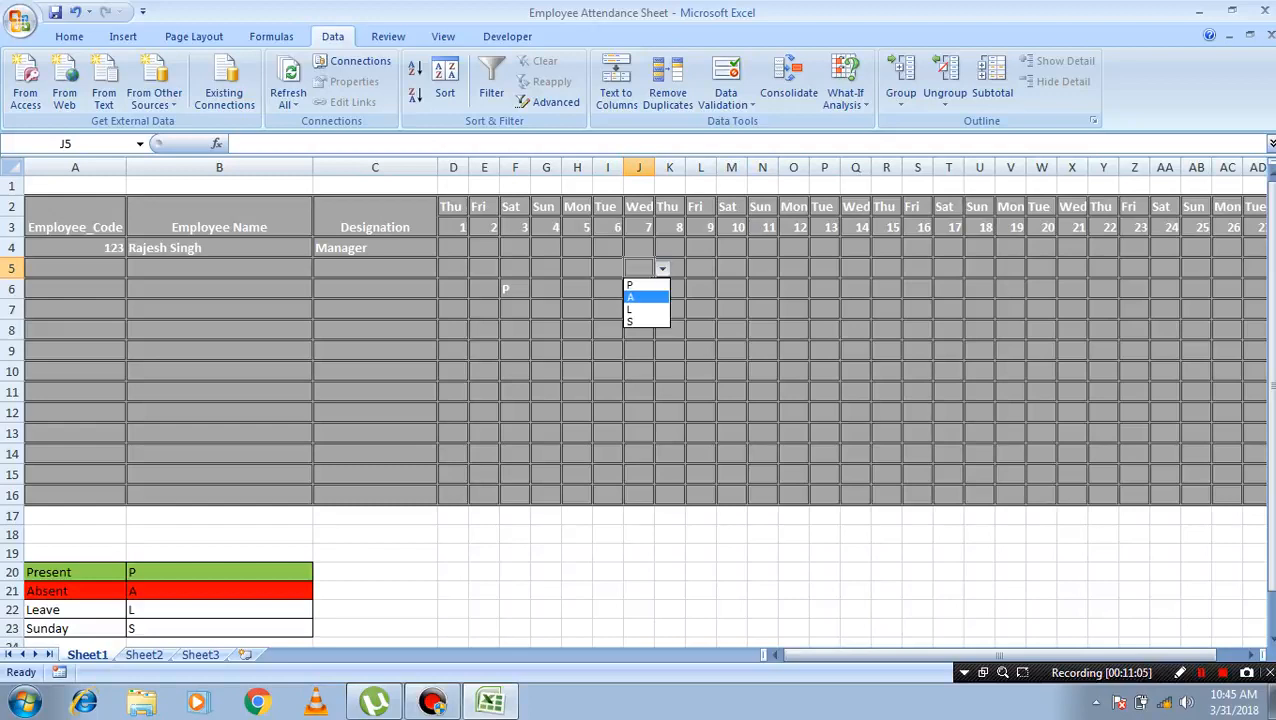
click(515, 289)
click(515, 289)
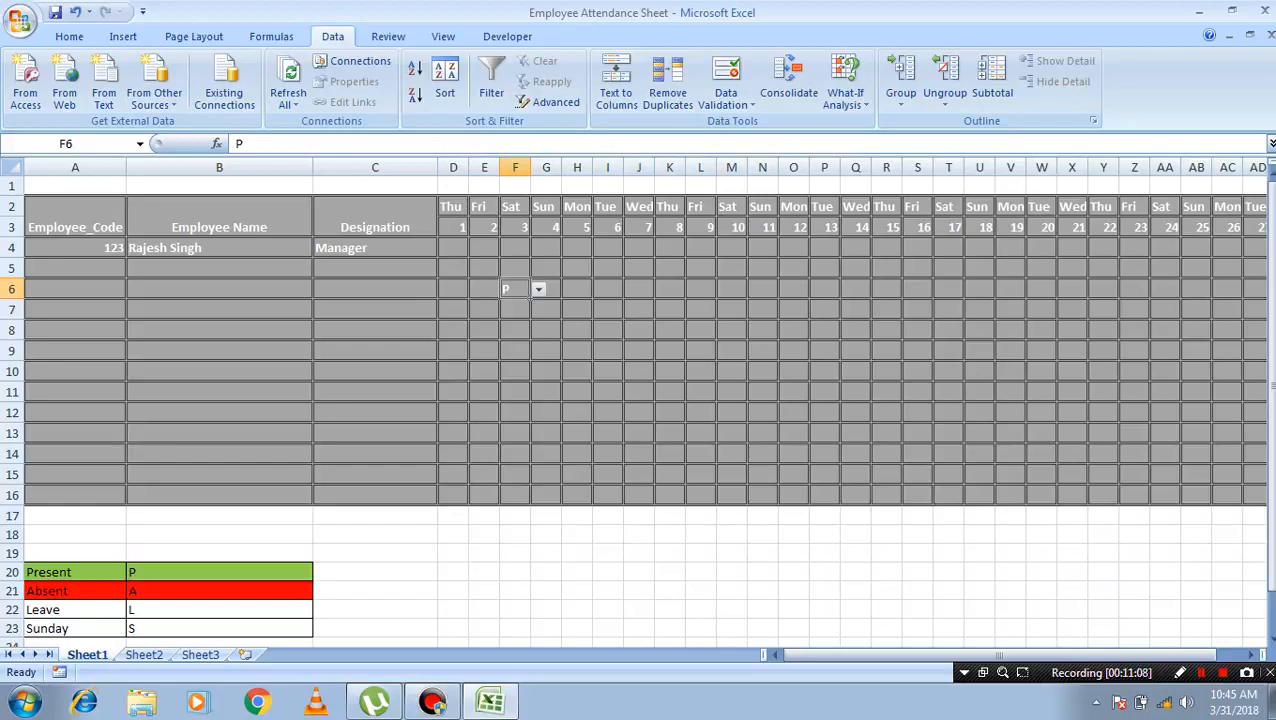
key(Delete)
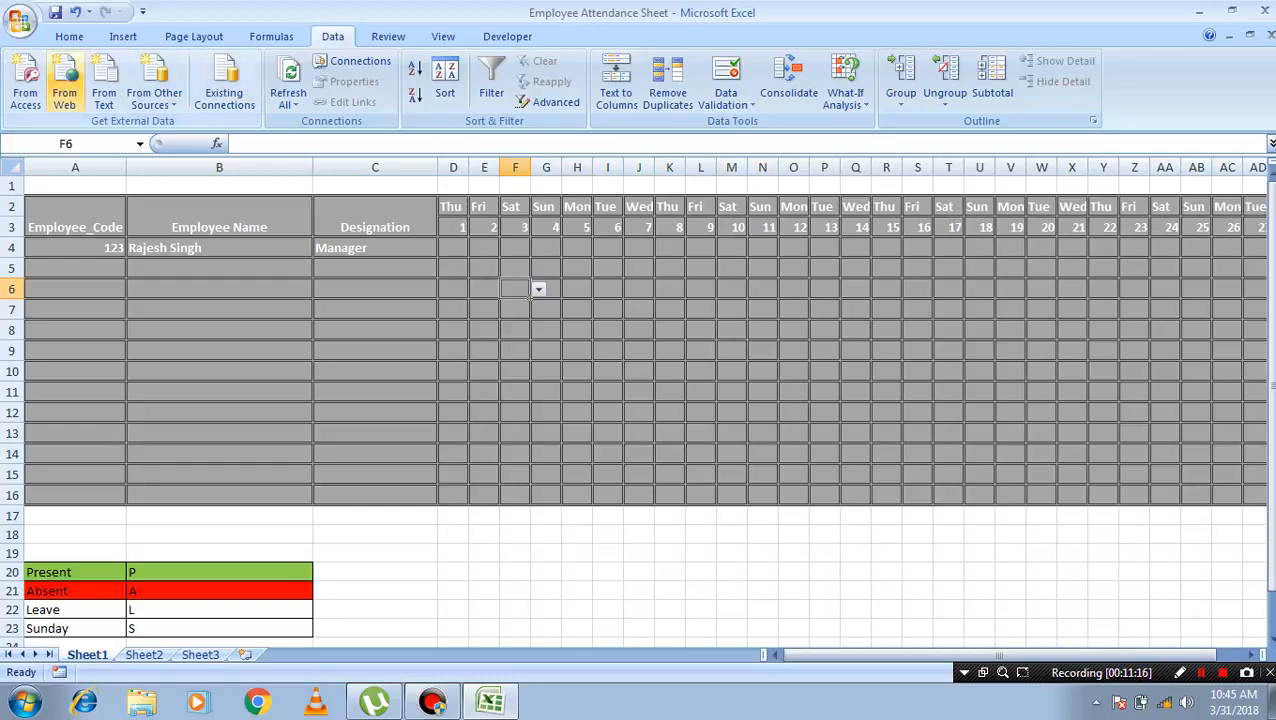
- Write the attendance range reference D4:AG16 as plain text in cell M19, without the equals sign
click(69, 36)
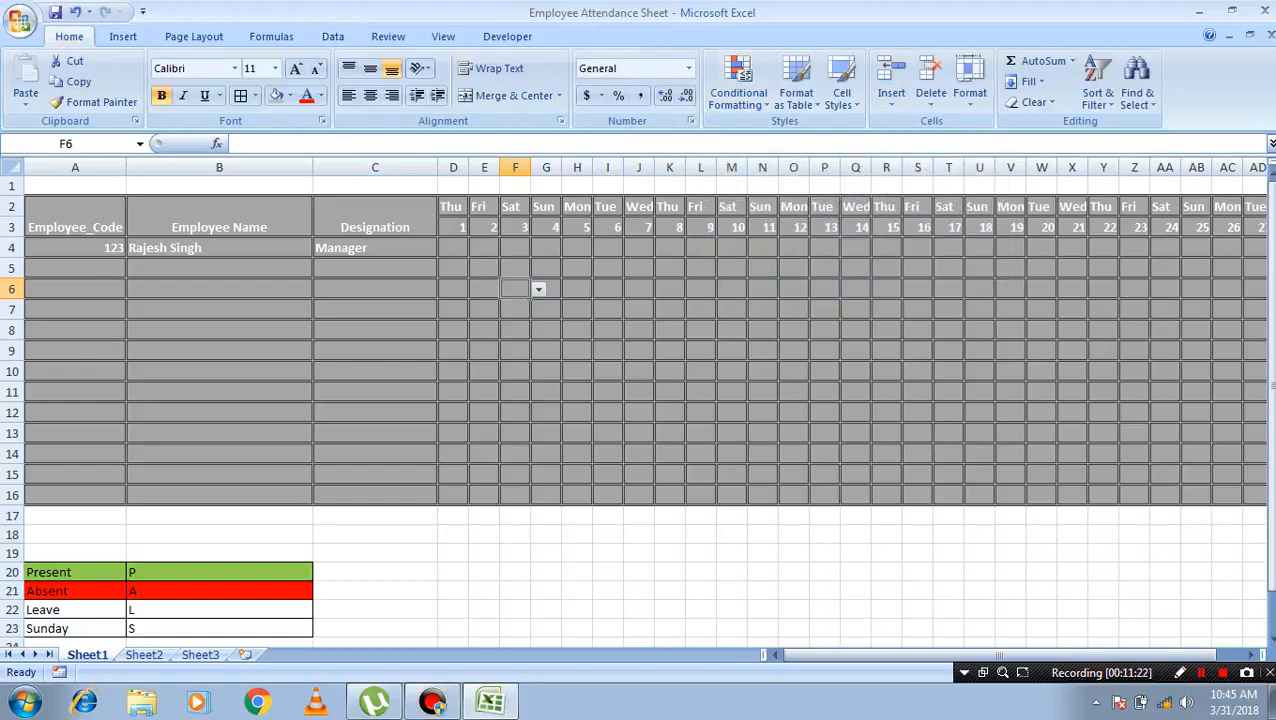
drag(453, 248, 1077, 505)
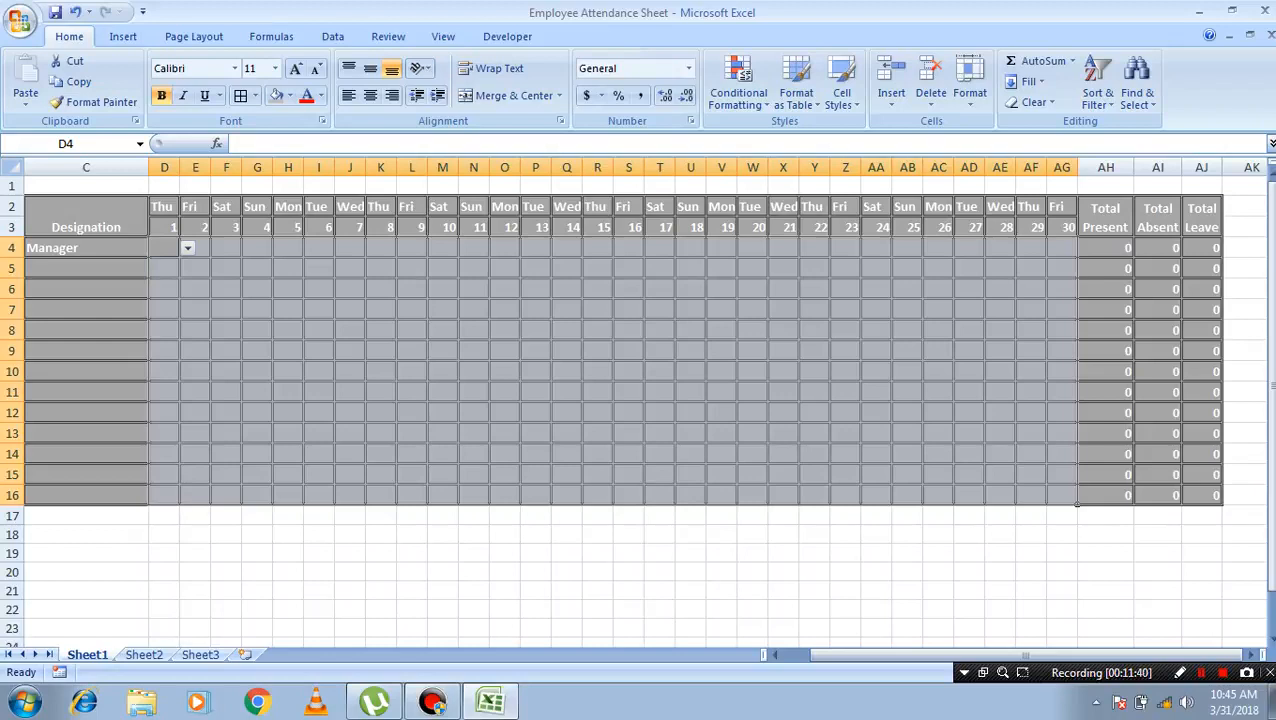
click(443, 553)
text(=)
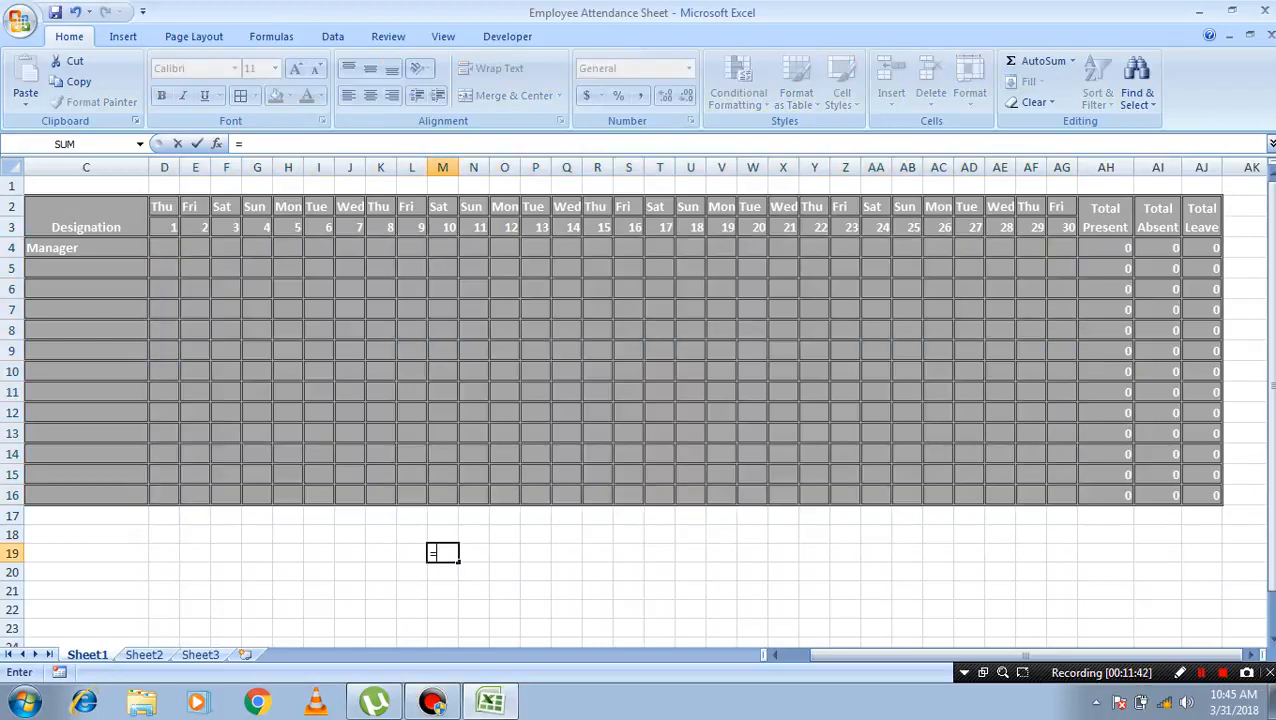
mouse_move(164, 248)
mouse_down()
mouse_move(441, 395)
mouse_move(920, 455)
mouse_move(930, 495)
mouse_move(1076, 500)
mouse_up()
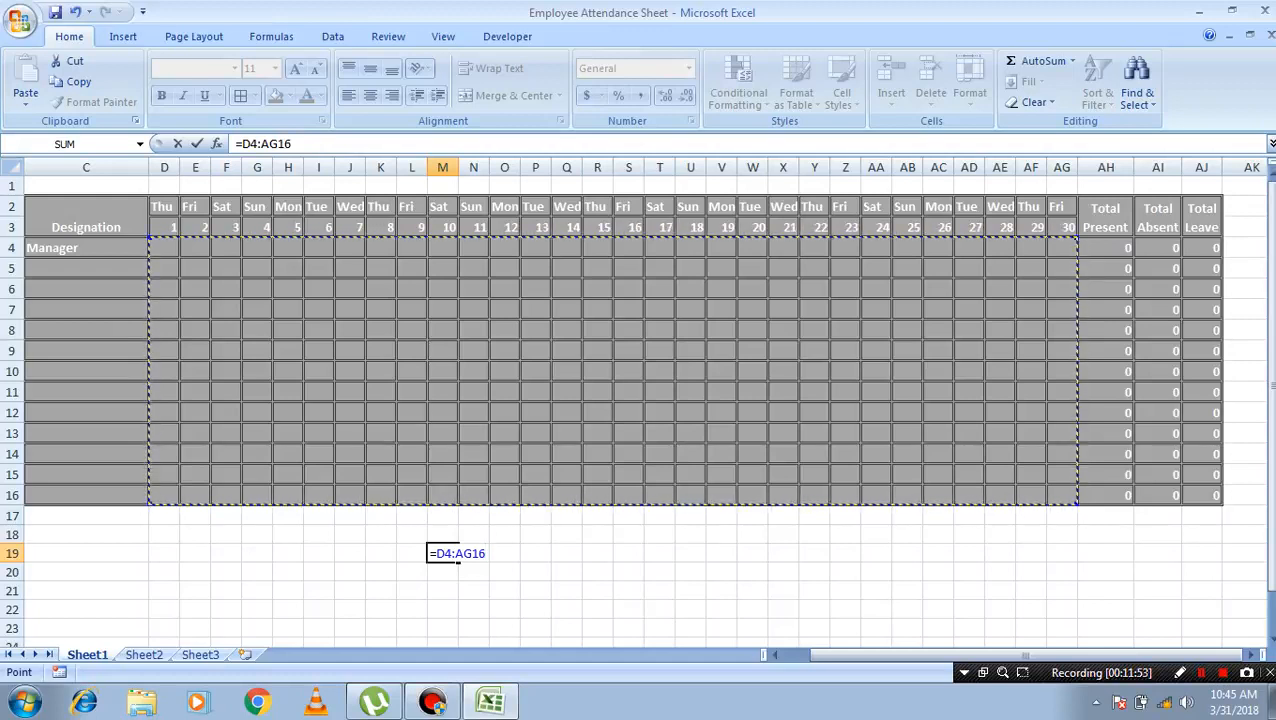
key(F2)
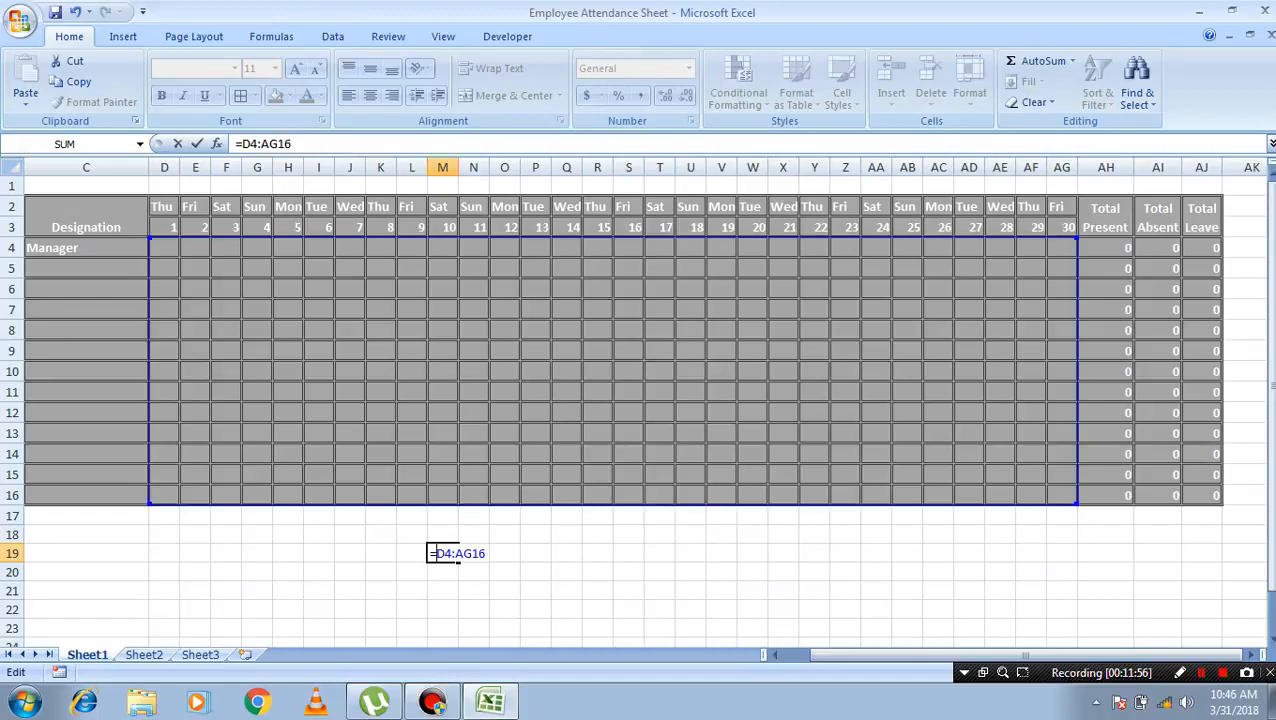
key(BackSpace)
key(Return)
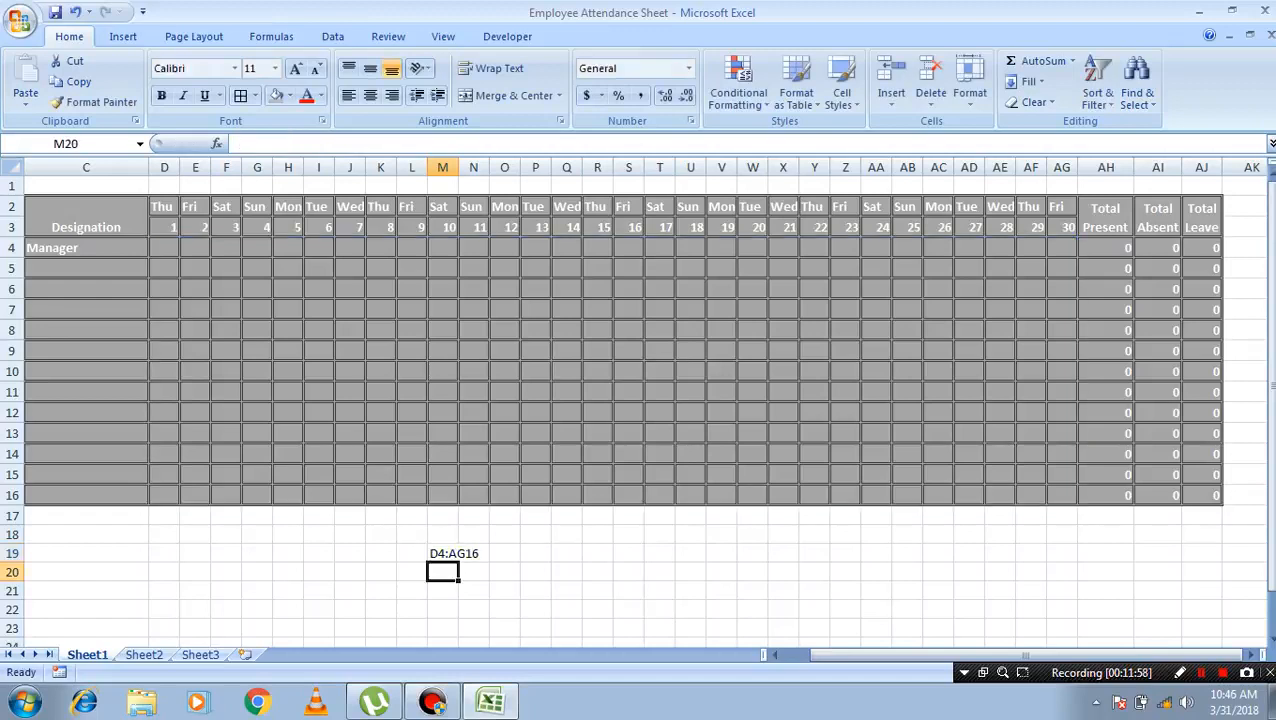
click(443, 553)
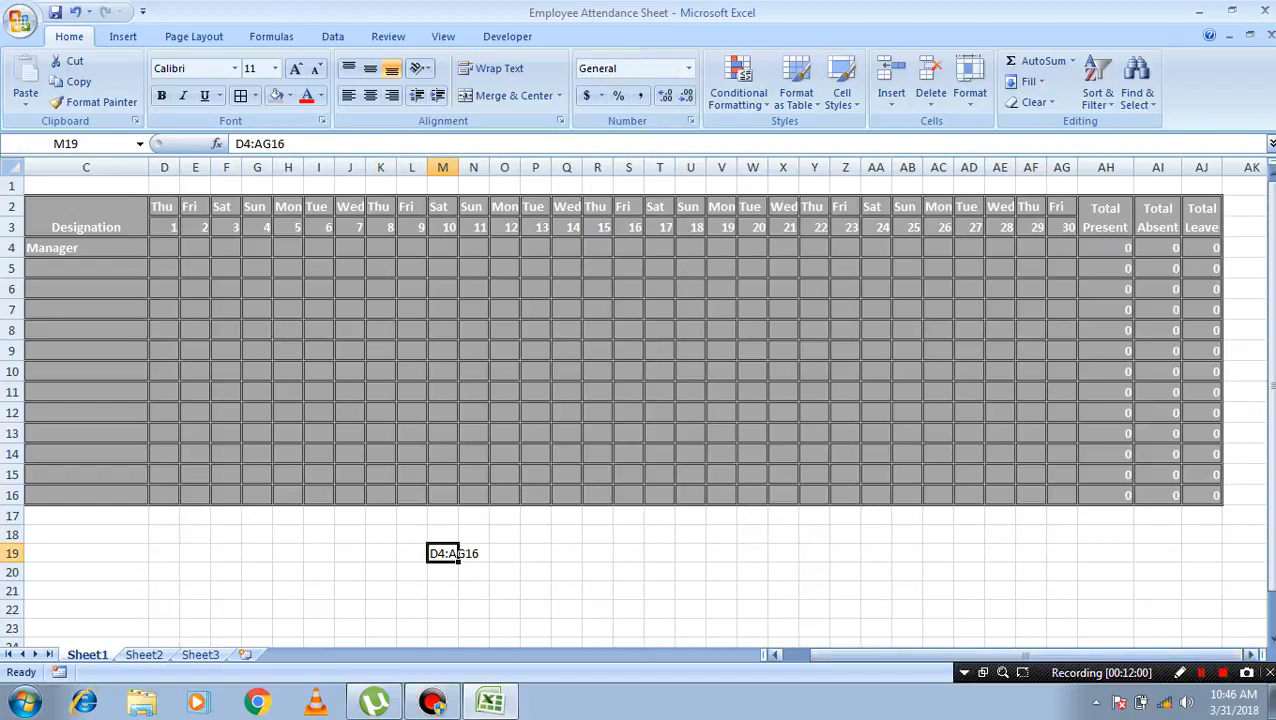
- Draft the formula =d4:ag16=$B$20 in C20, beside the Present legend row, with an absolute reference to the P code
drag(957, 655, 927, 655)
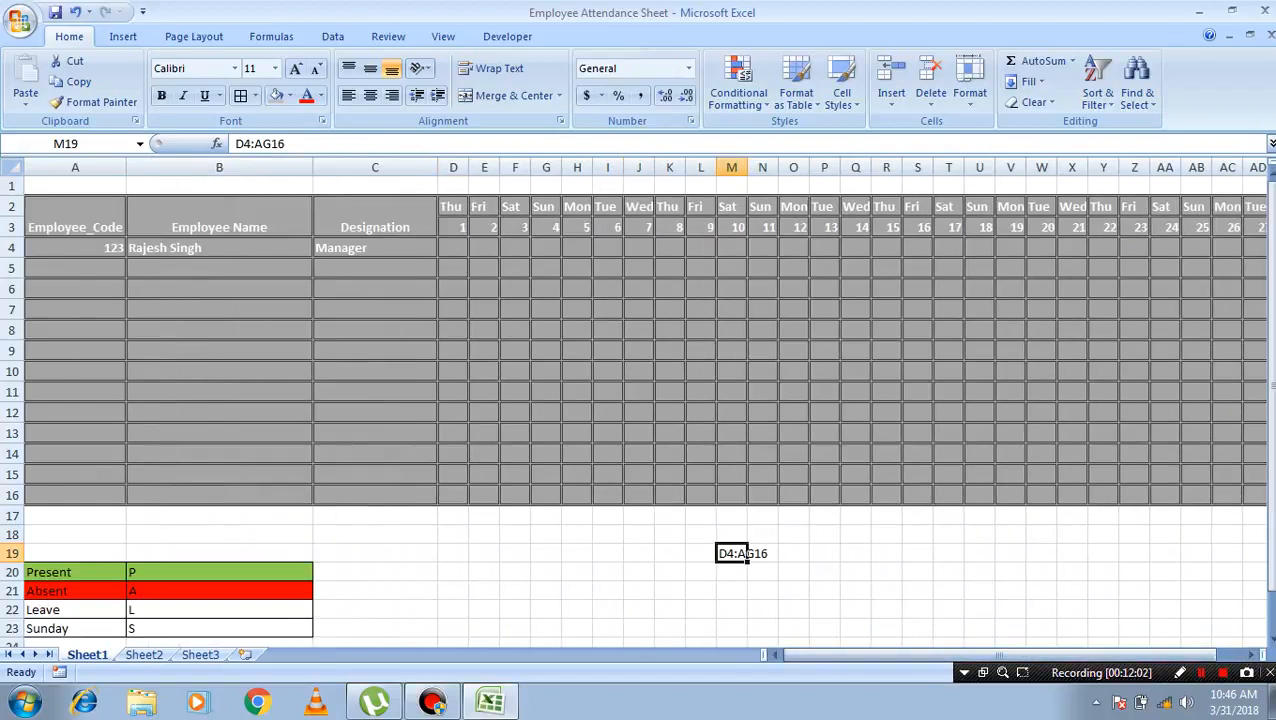
click(453, 572)
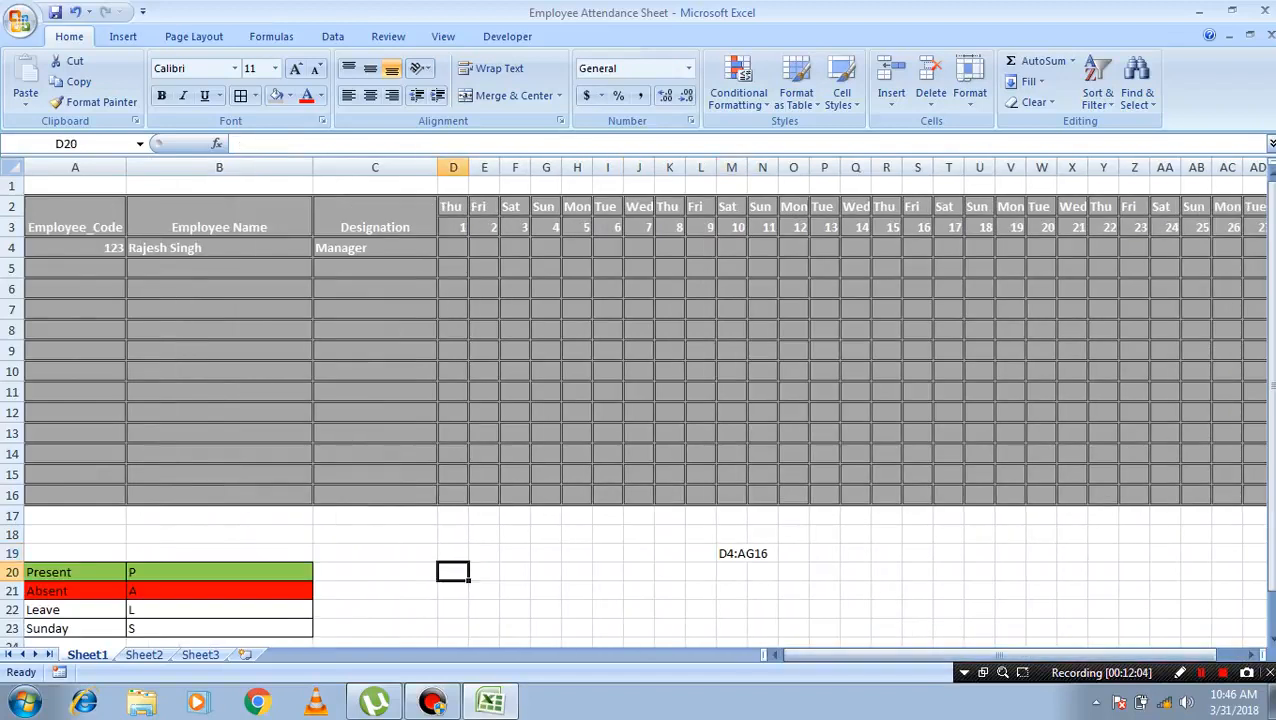
click(375, 572)
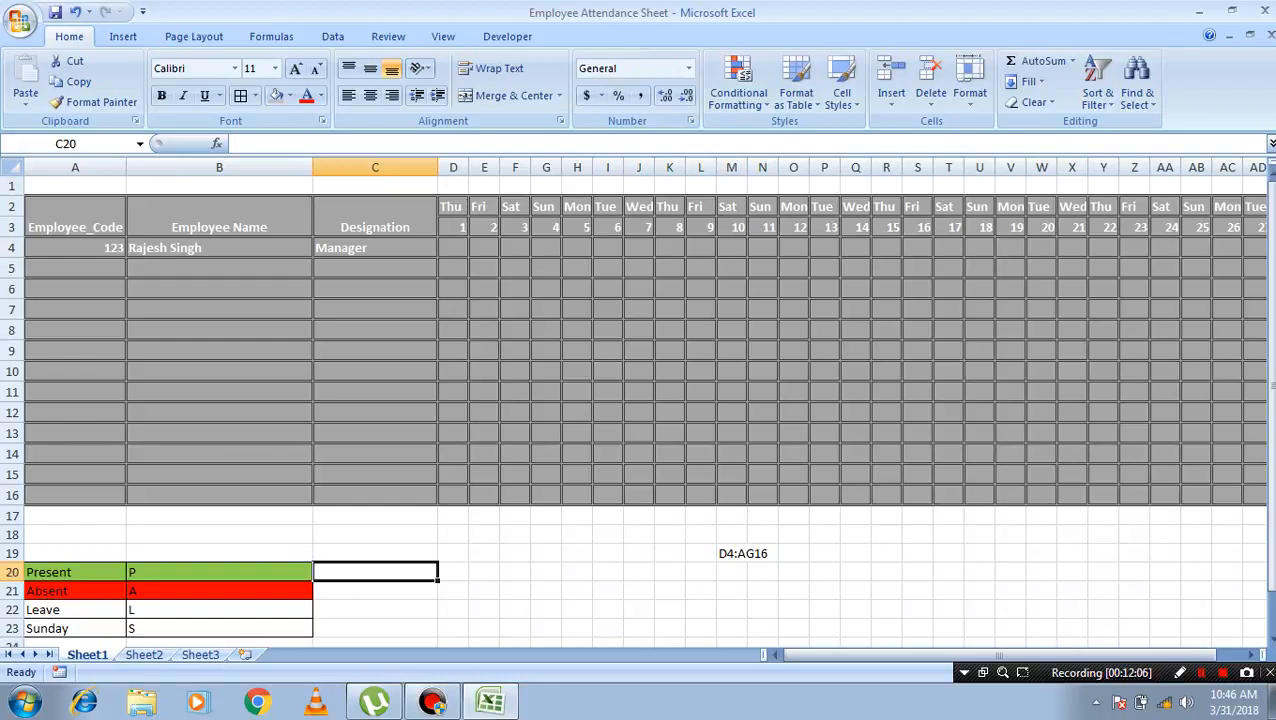
text(=)
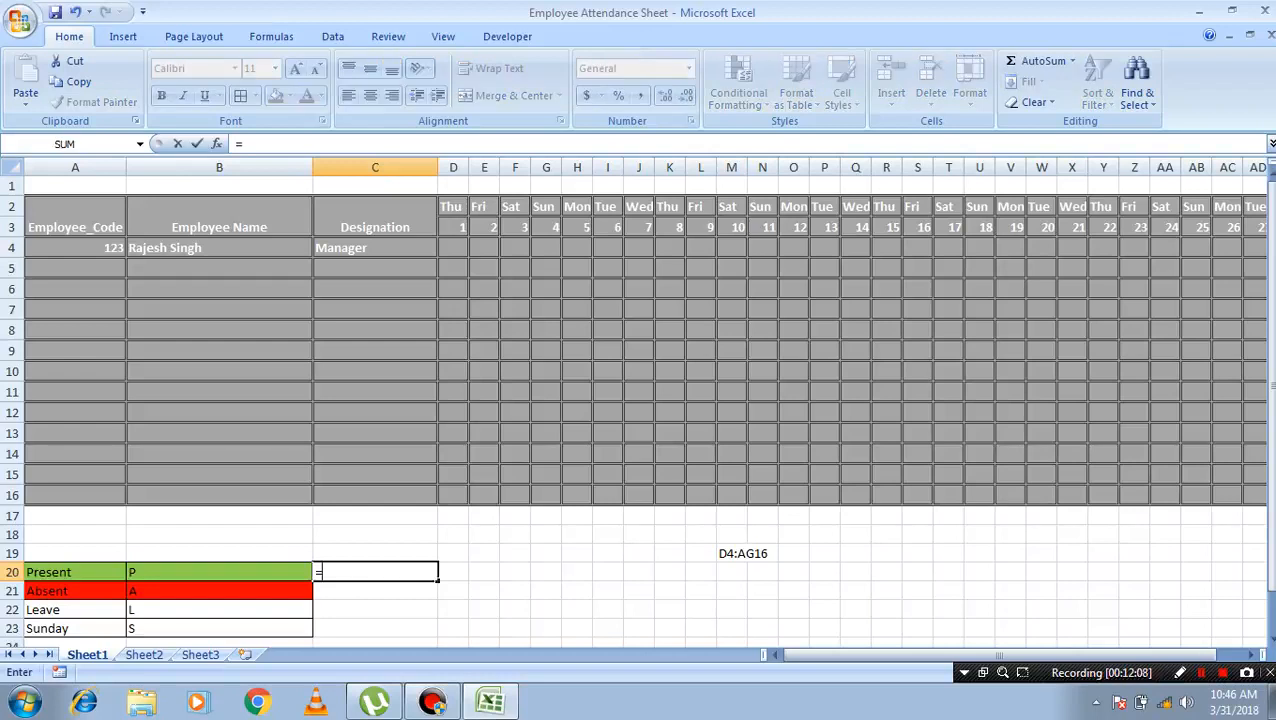
text(d4:ag)
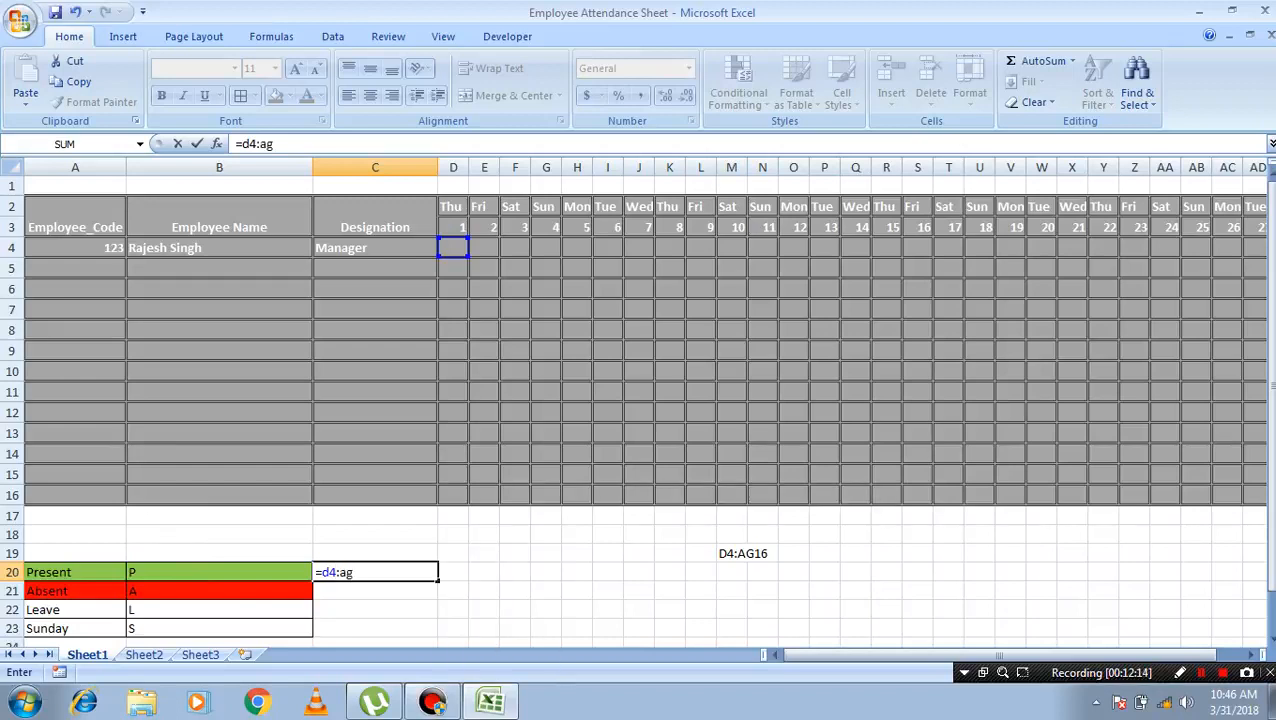
text(16)
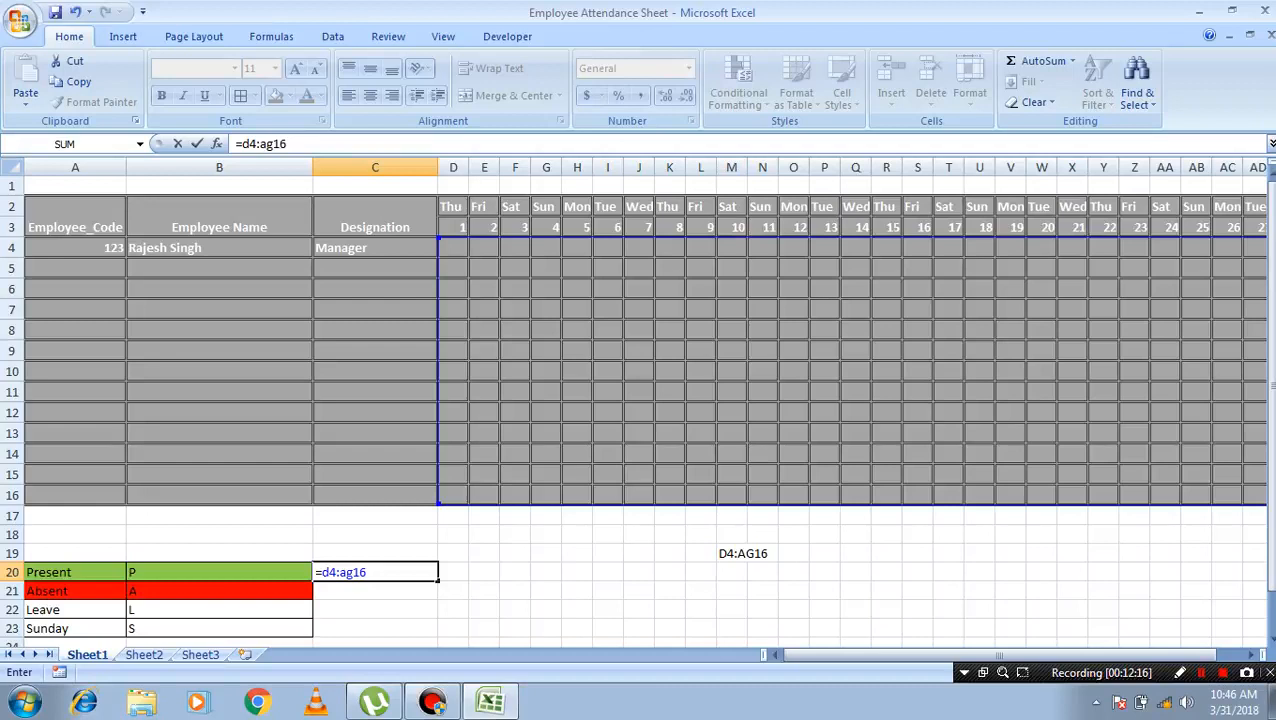
text(=)
key(Left)
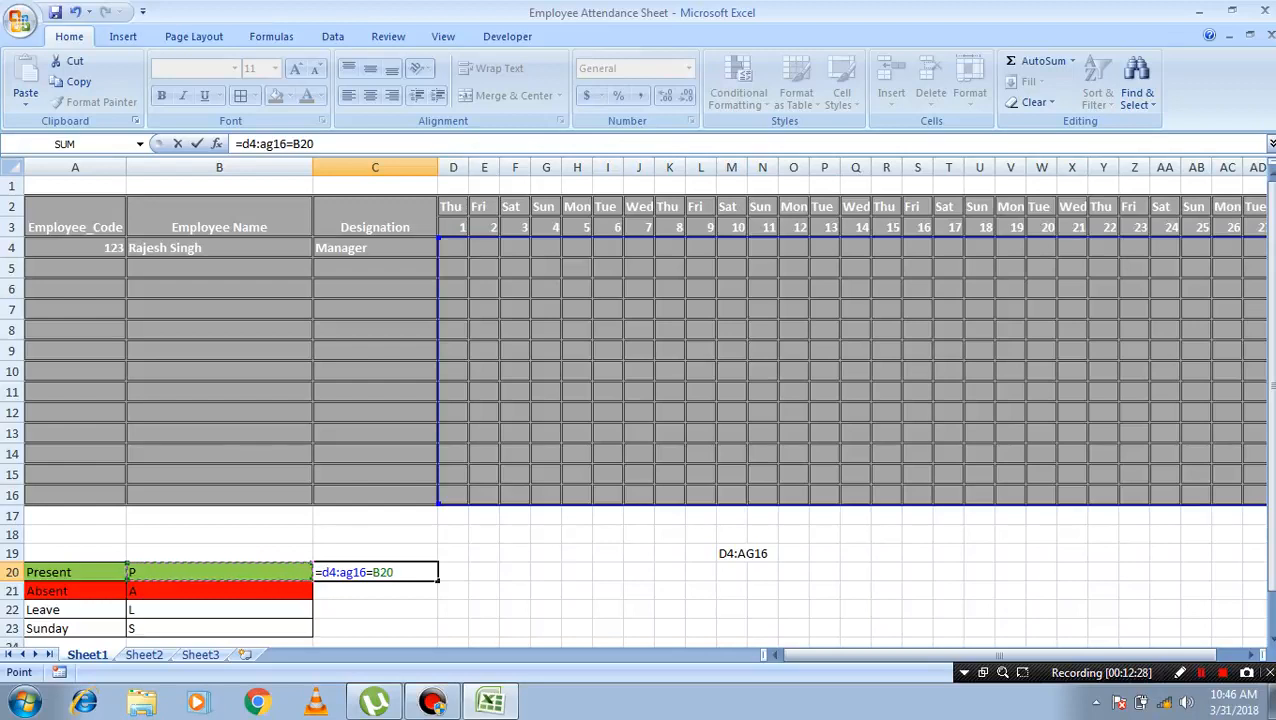
key(F4)
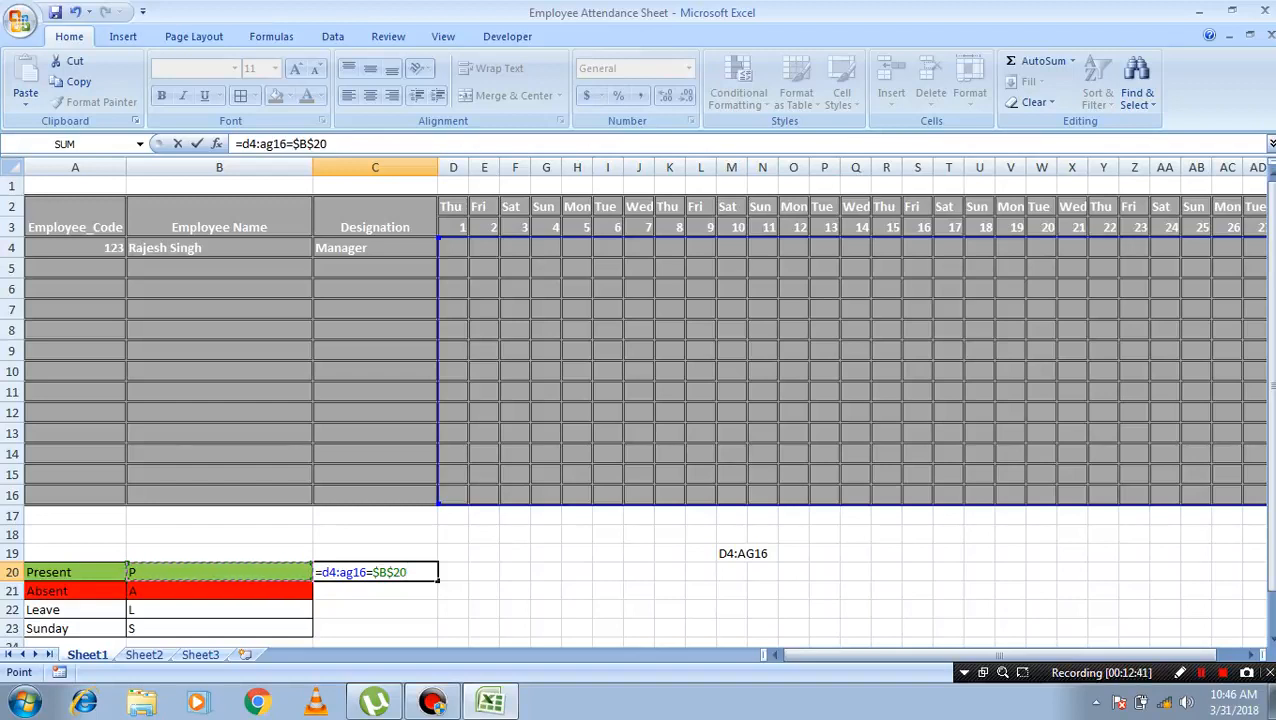
- Copy the drafted formula text from C20 and remove it from the cell
drag(401, 573, 315, 573)
key(ctrl+c)
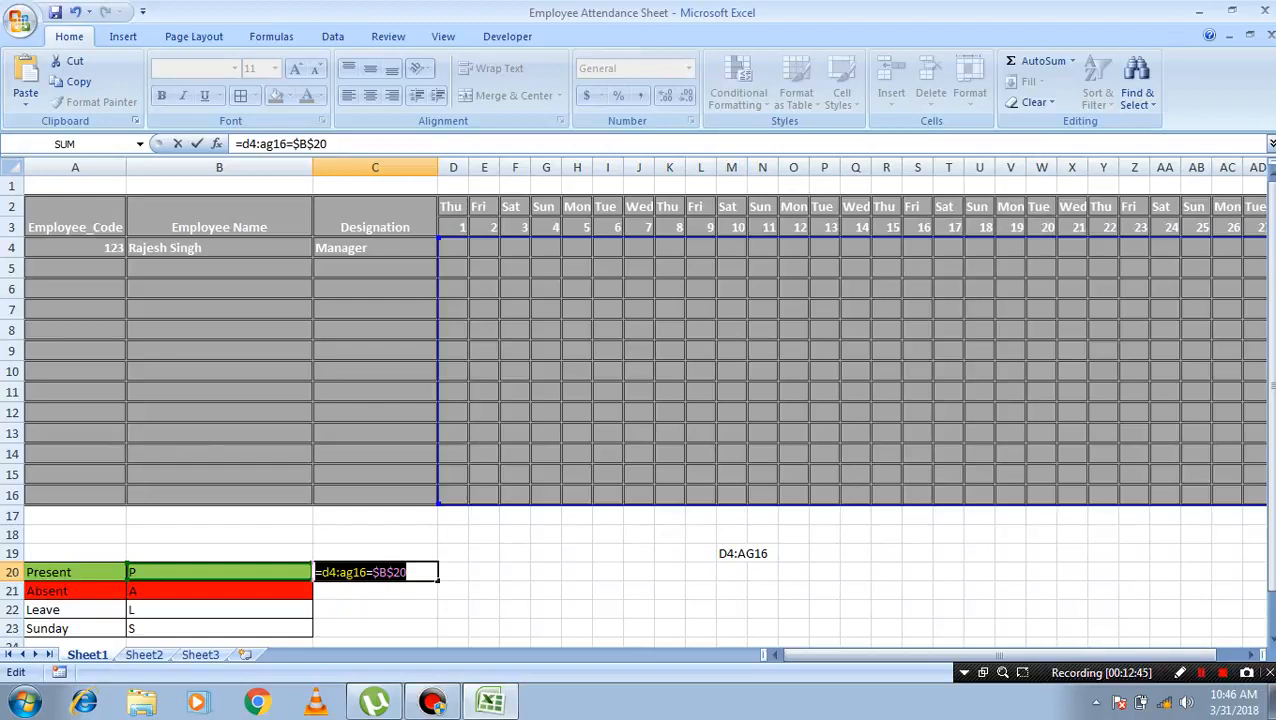
key(BackSpace)
click(608, 553)
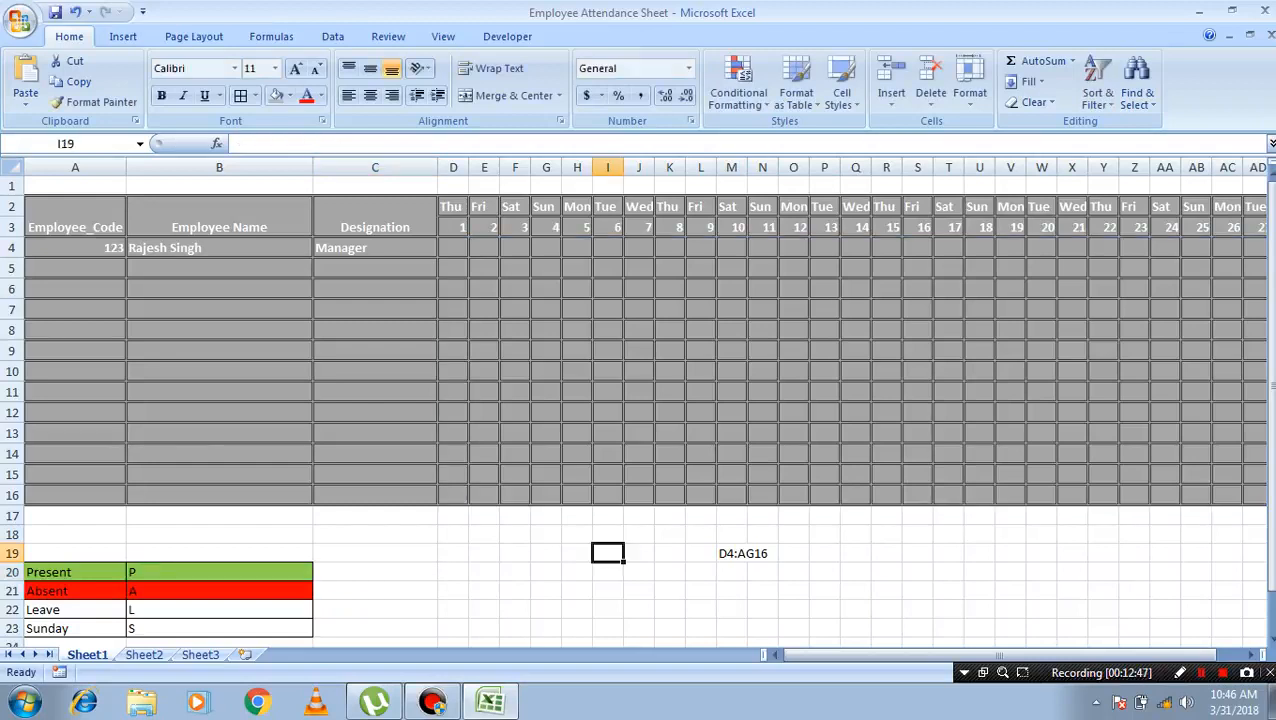
- Start a formula-based conditional formatting rule for D4:AG16 using the copied formula =d4:ag16=$B$20
drag(453, 248, 1077, 505)
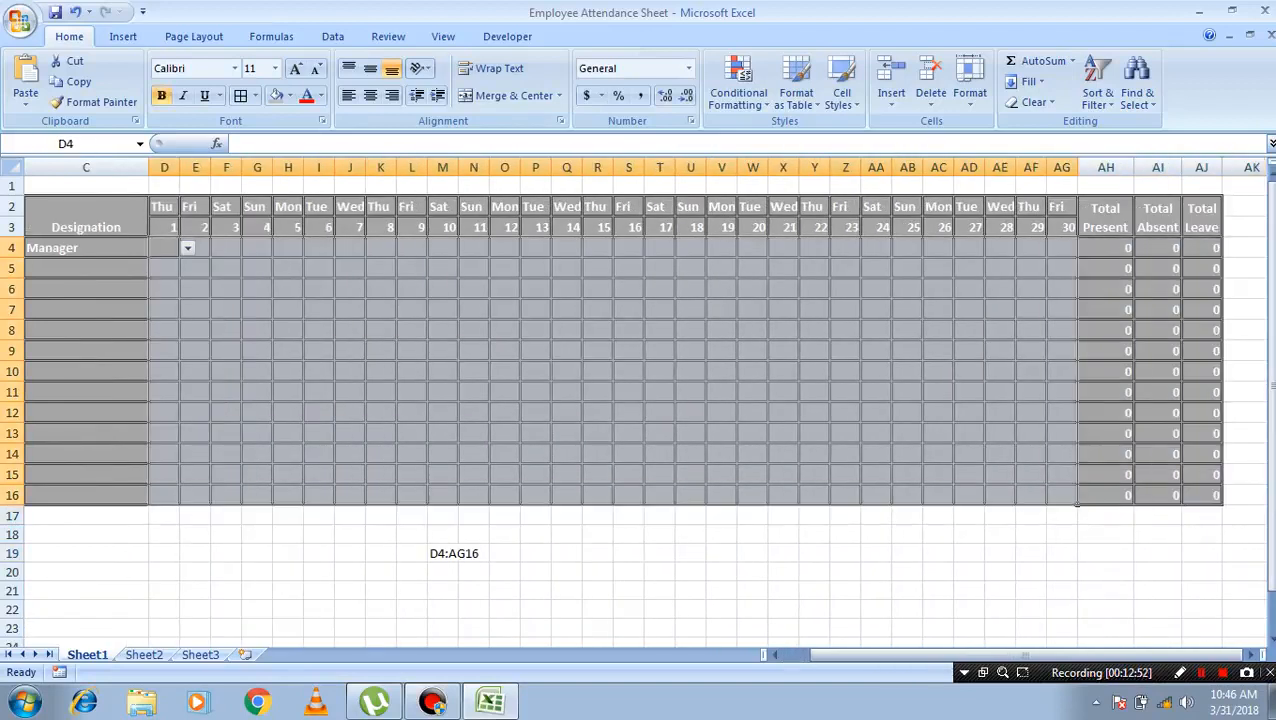
click(738, 88)
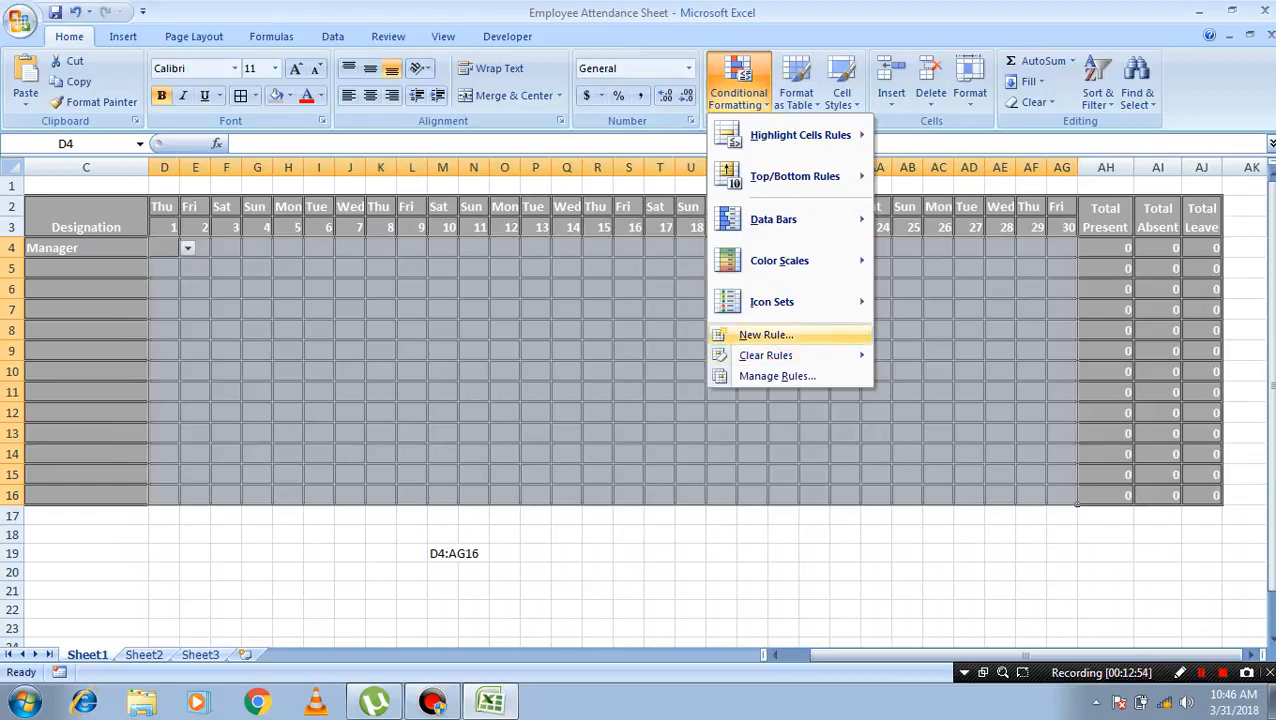
click(766, 335)
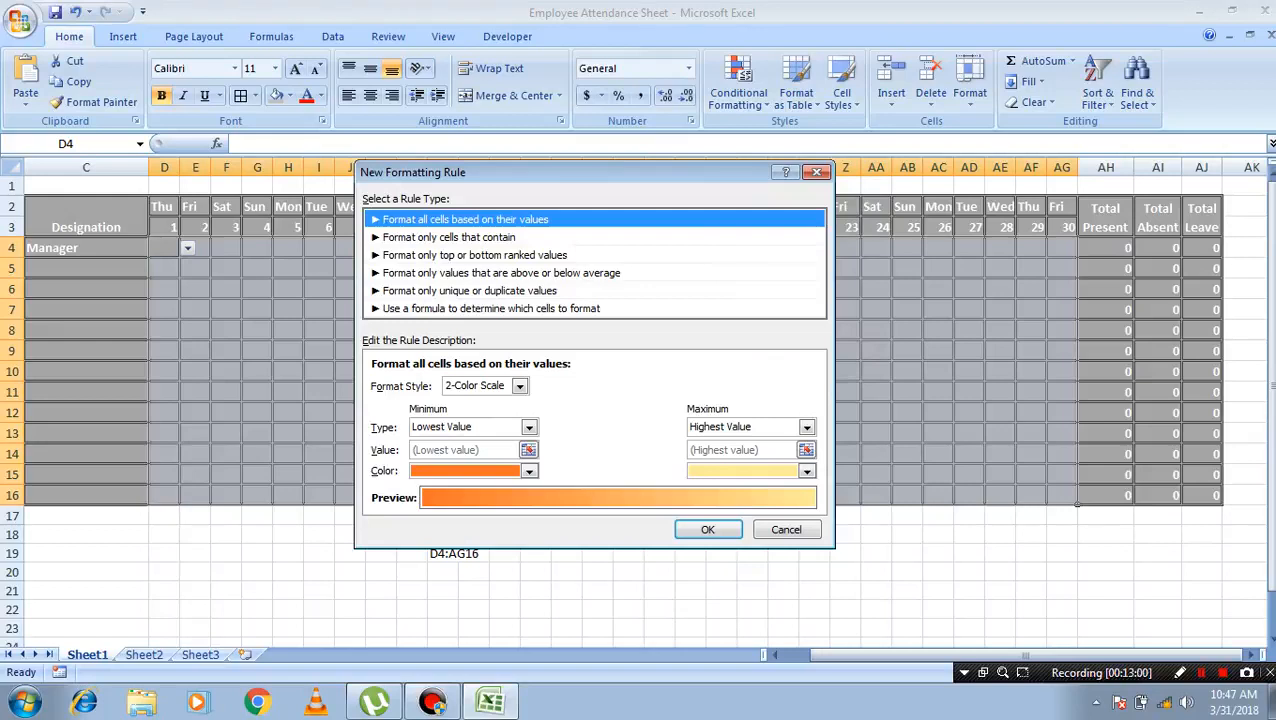
click(491, 308)
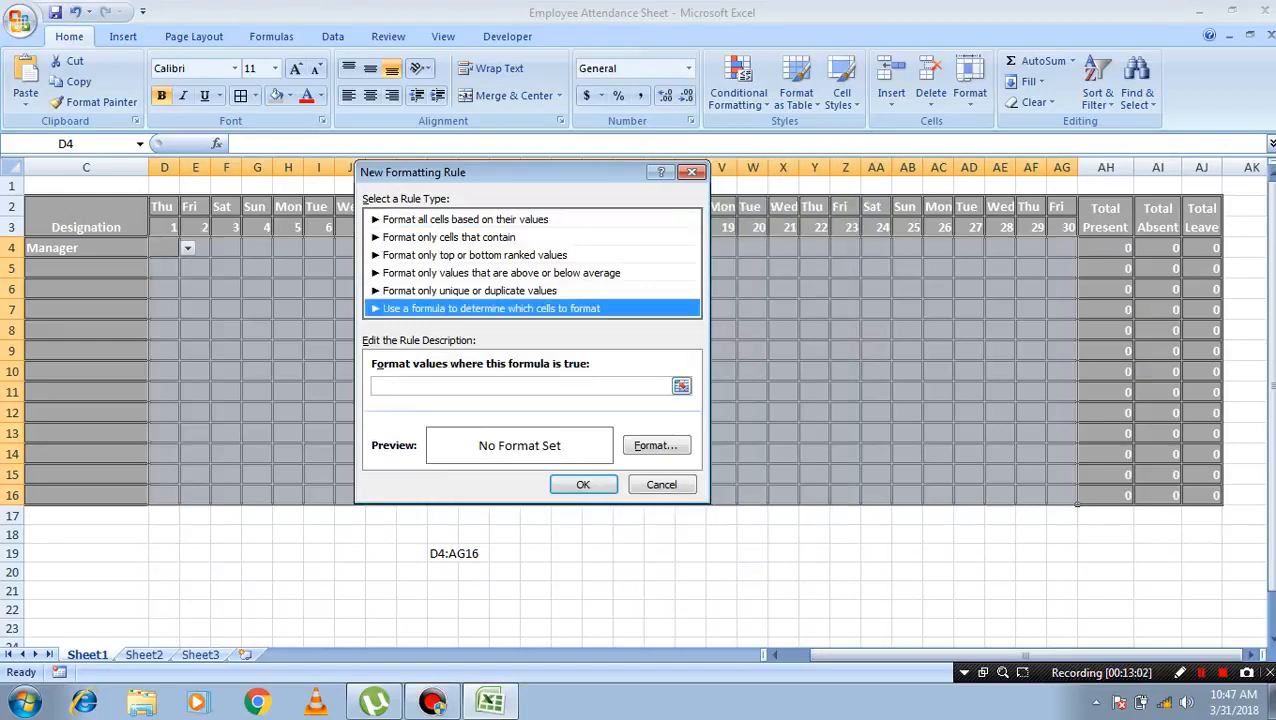
click(520, 386)
key(ctrl+v)
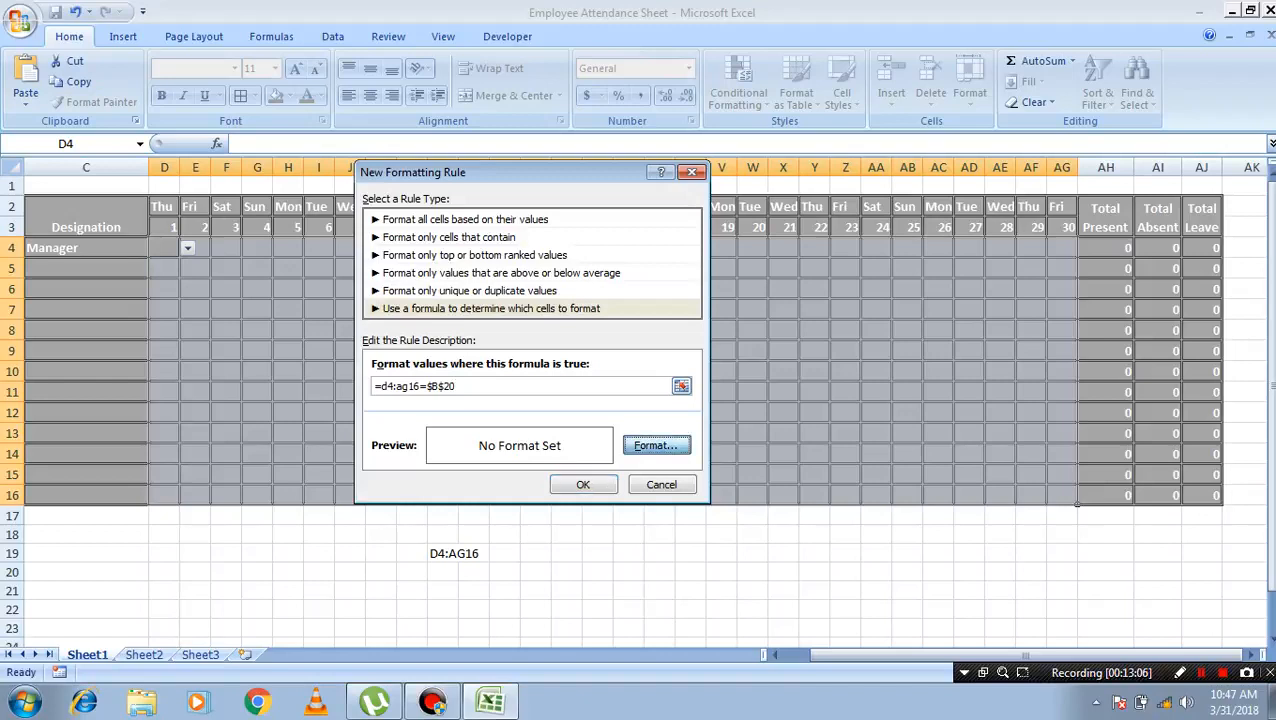
- Give the rule a light green fill matching the Present legend colour and apply it
click(655, 445)
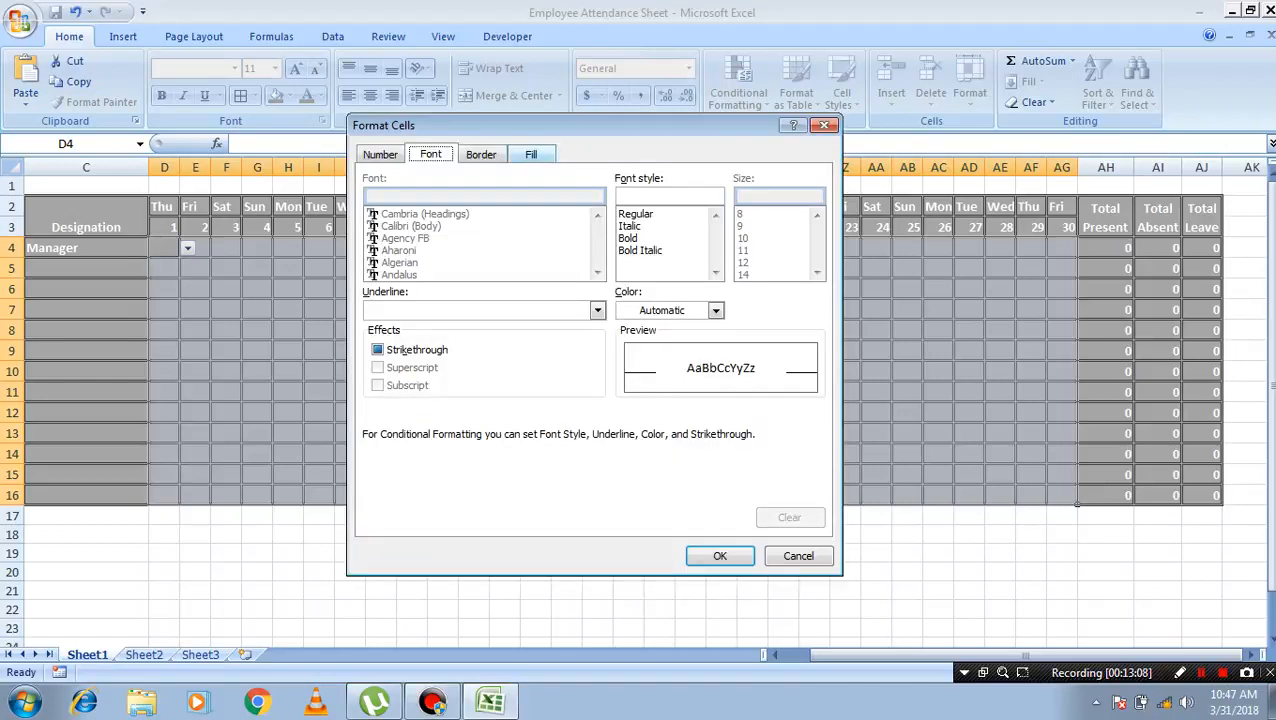
click(531, 154)
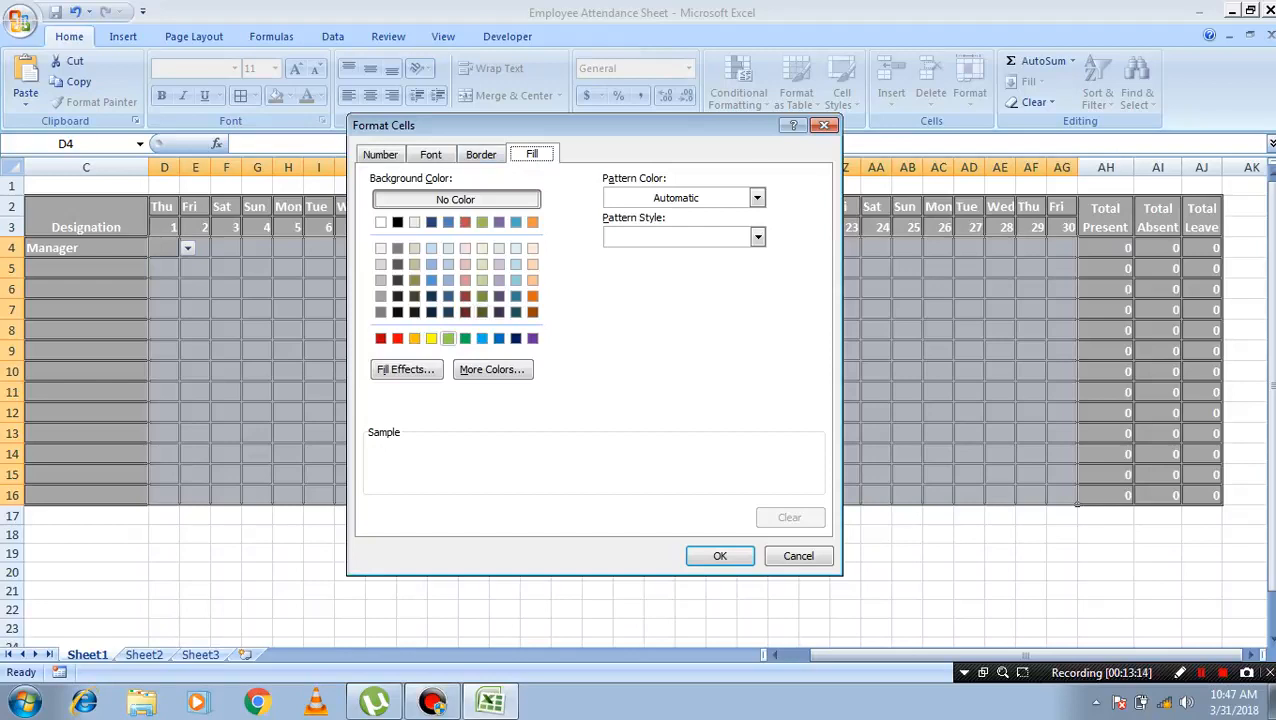
click(448, 338)
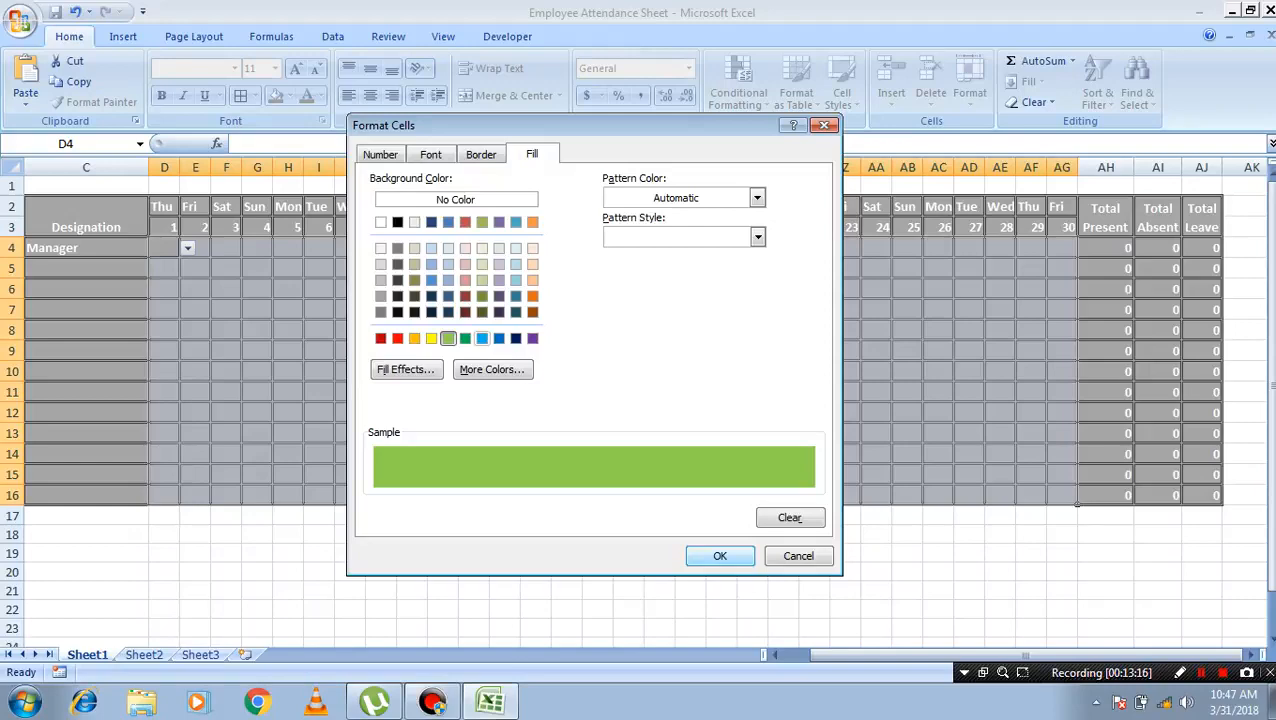
click(720, 556)
key(Return)
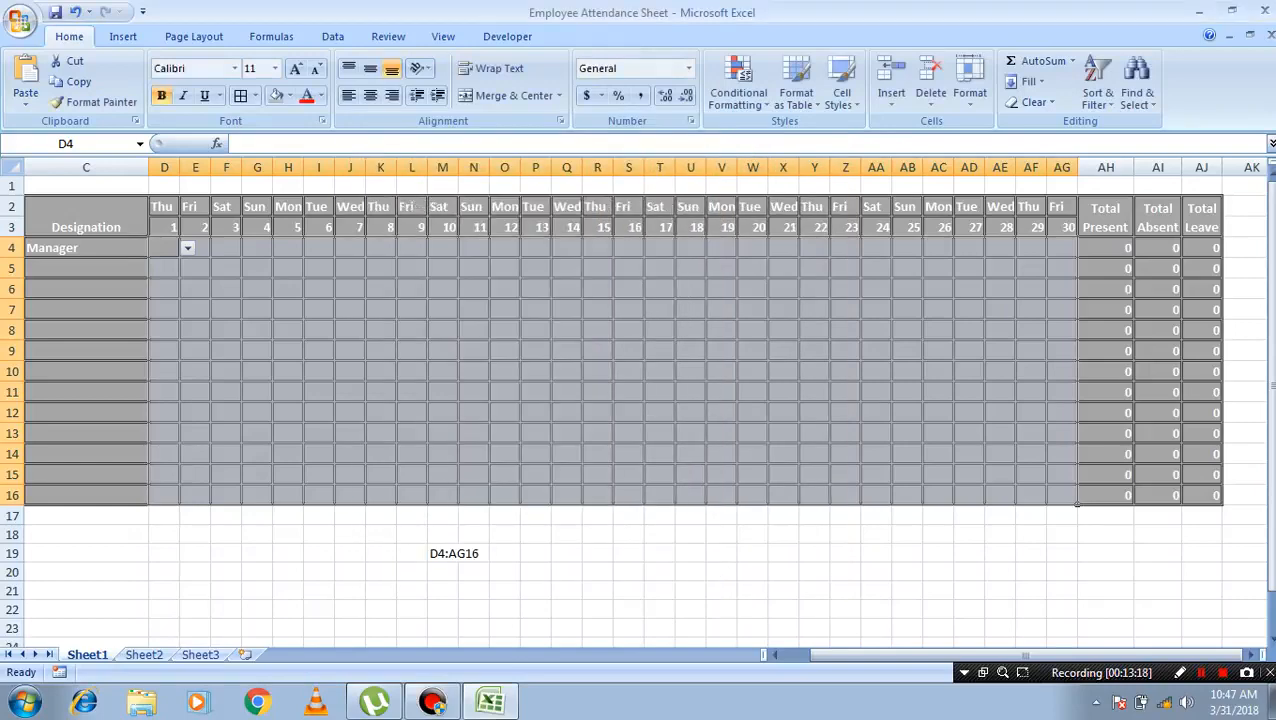
- Test the Present formatting by choosing P from the dropdown lists in G4, J5 and M5
click(350, 330)
click(257, 248)
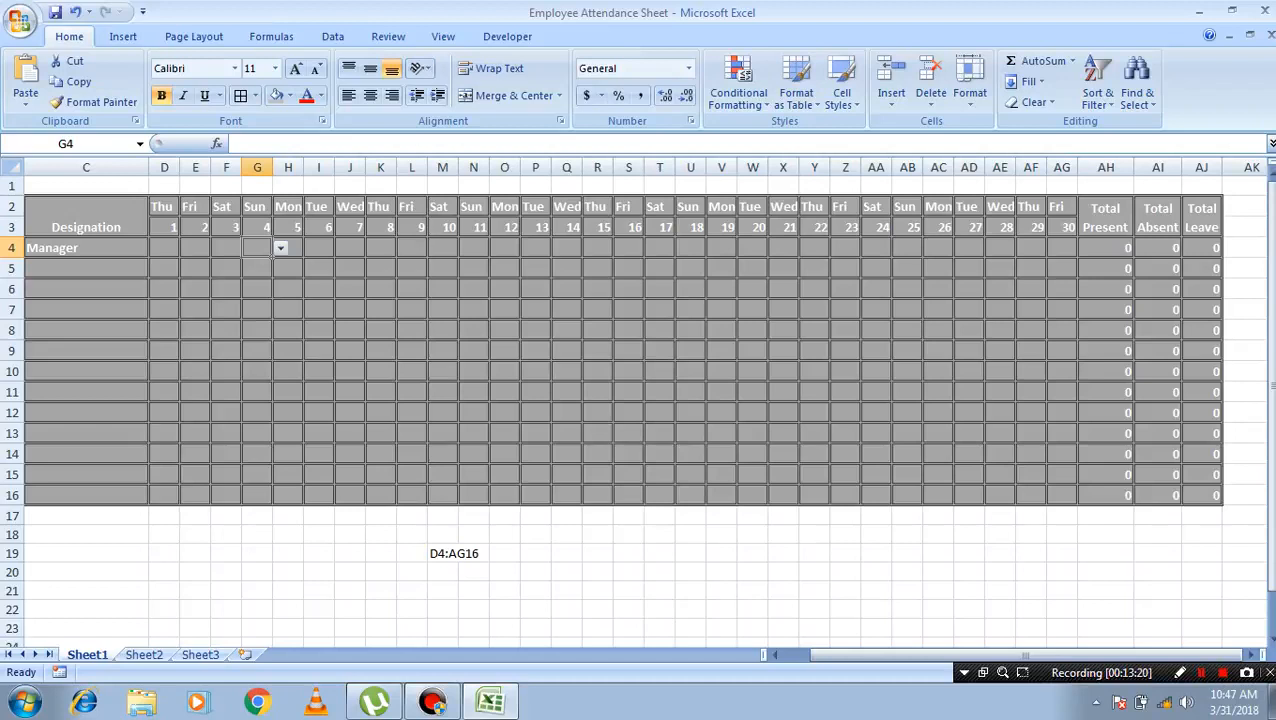
click(281, 248)
click(255, 264)
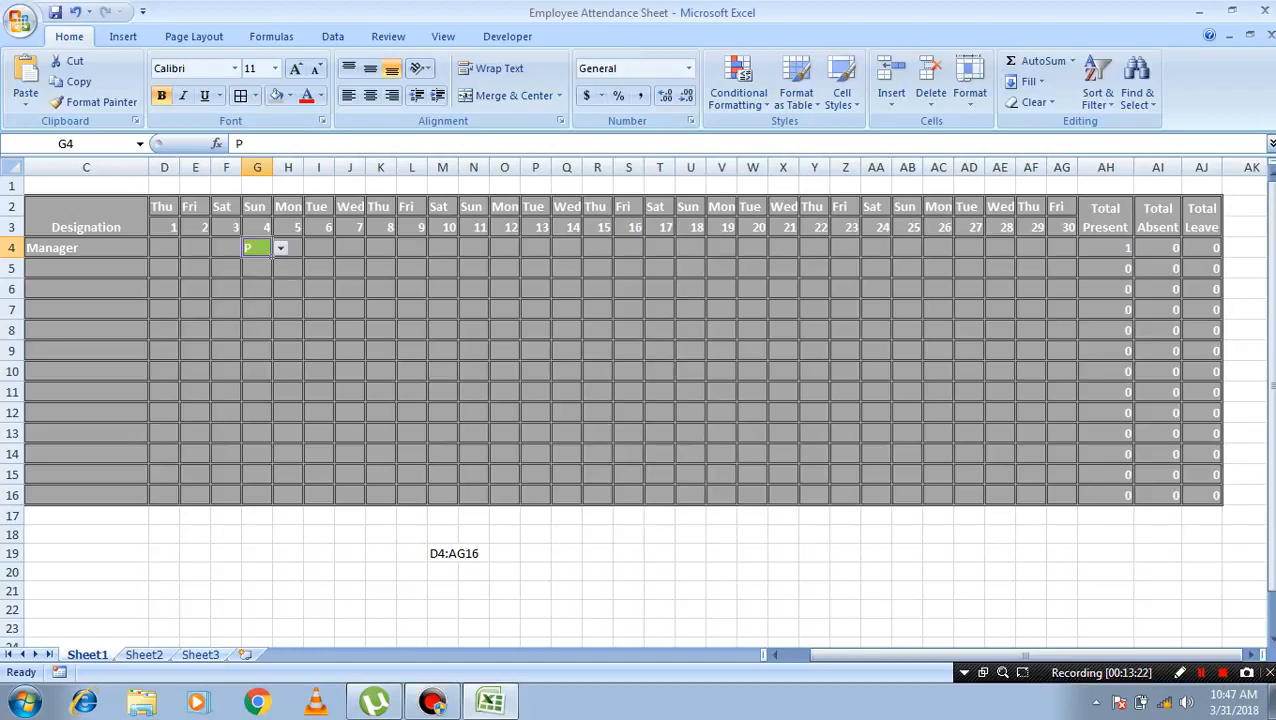
click(350, 268)
click(373, 268)
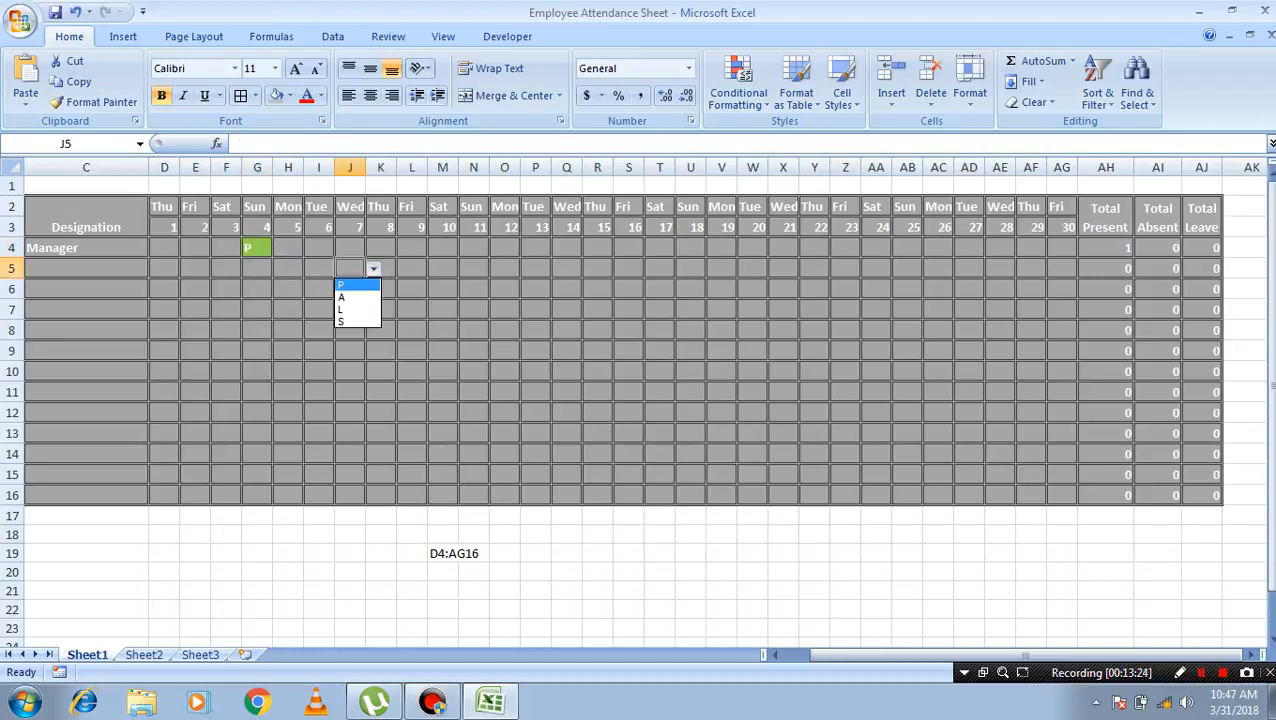
click(348, 284)
click(442, 268)
click(466, 268)
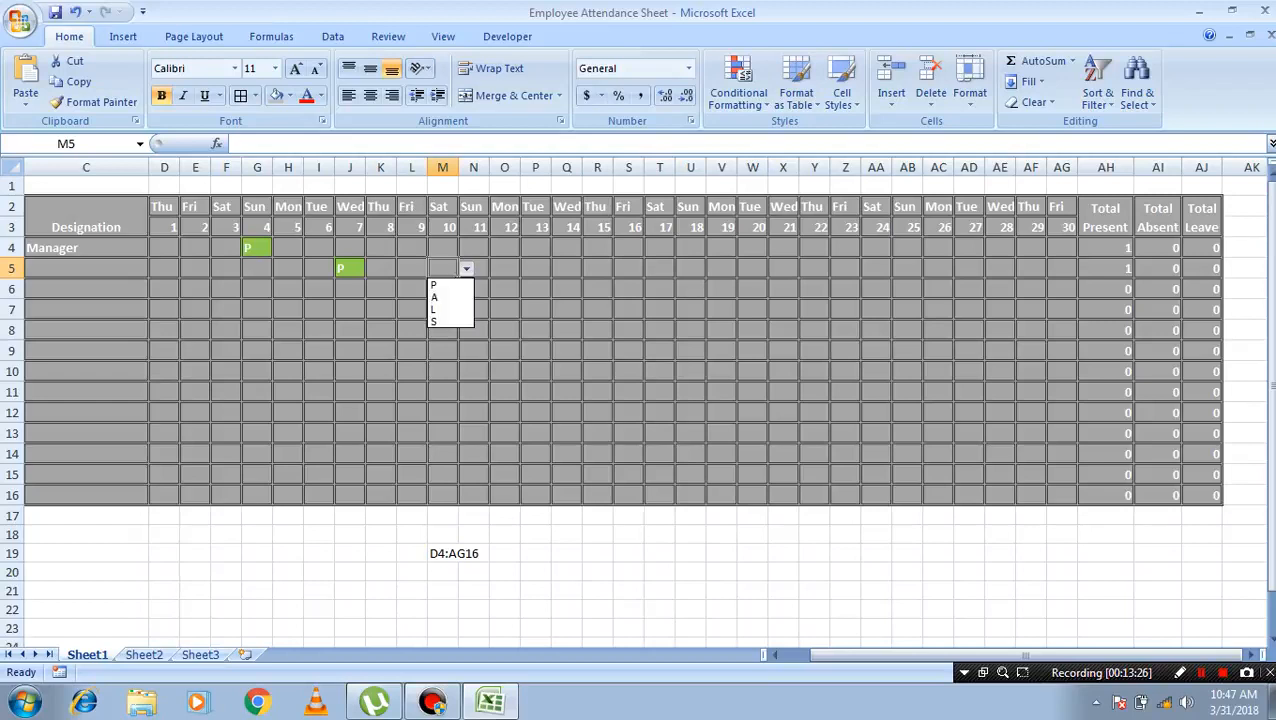
click(438, 285)
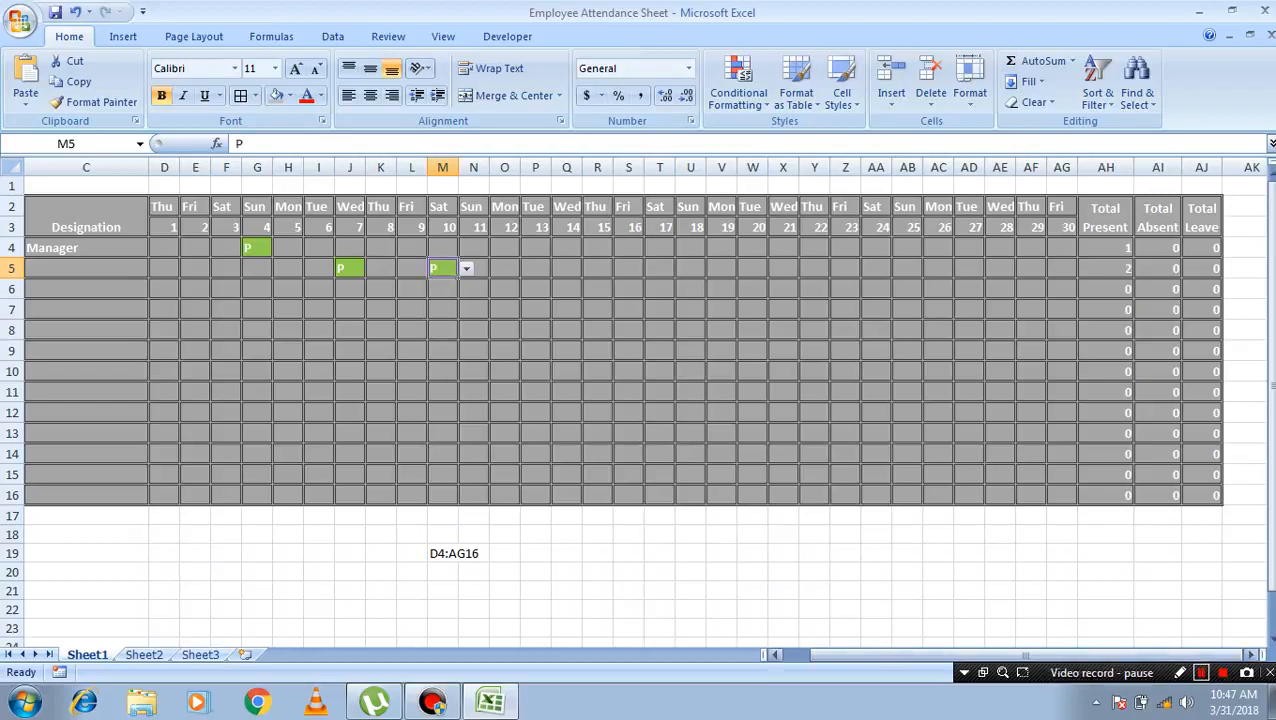
- Choose P in M7 and A in K8 from the dropdown lists to test the formatting further
click(443, 310)
click(467, 310)
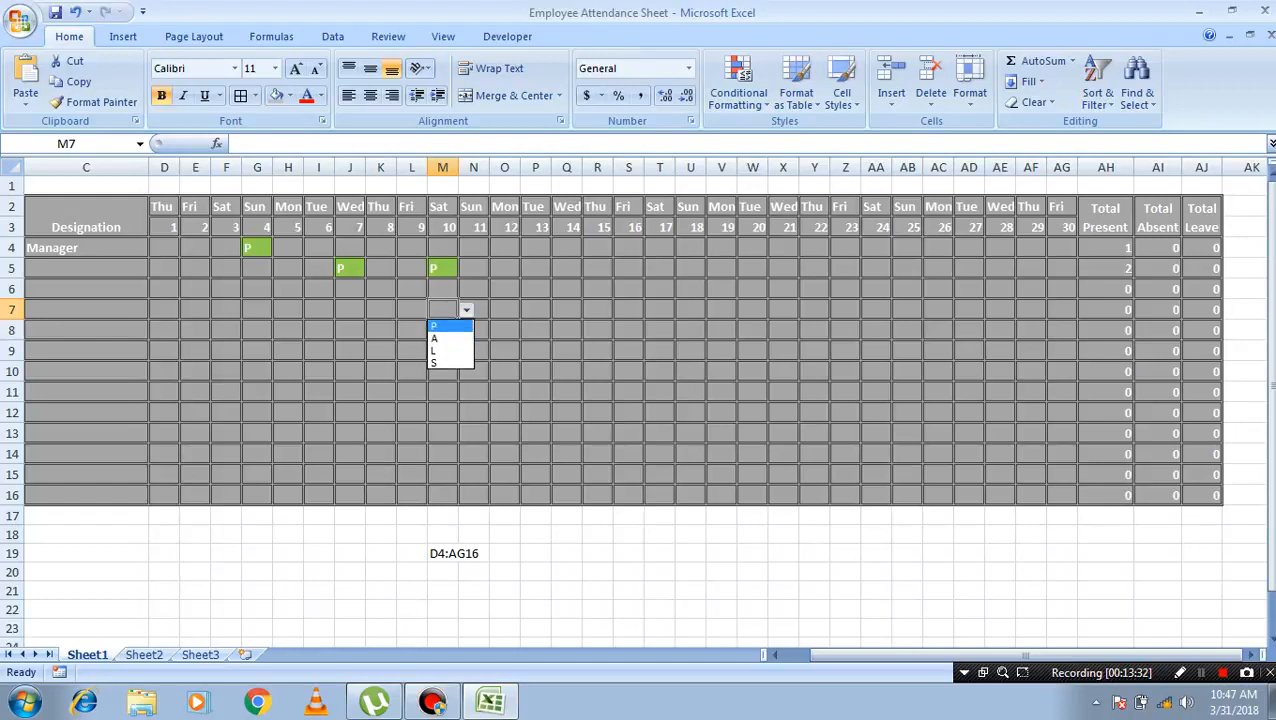
click(450, 324)
click(381, 330)
click(404, 330)
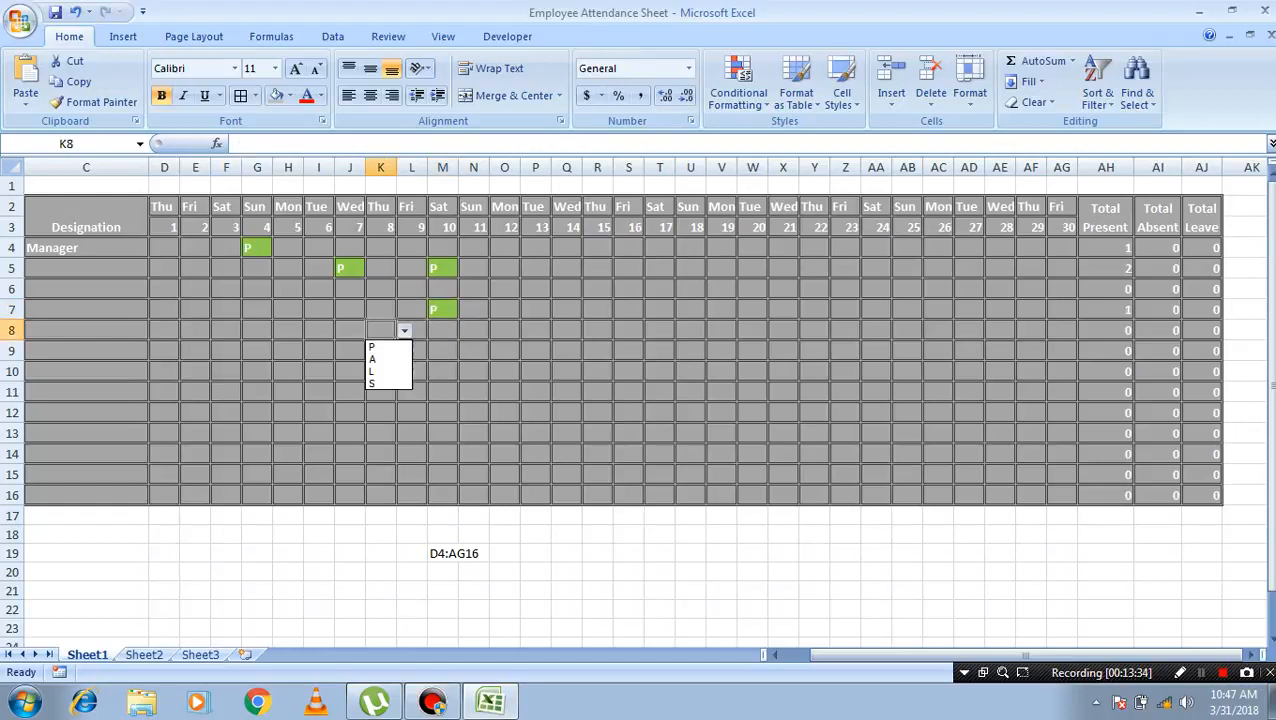
click(380, 358)
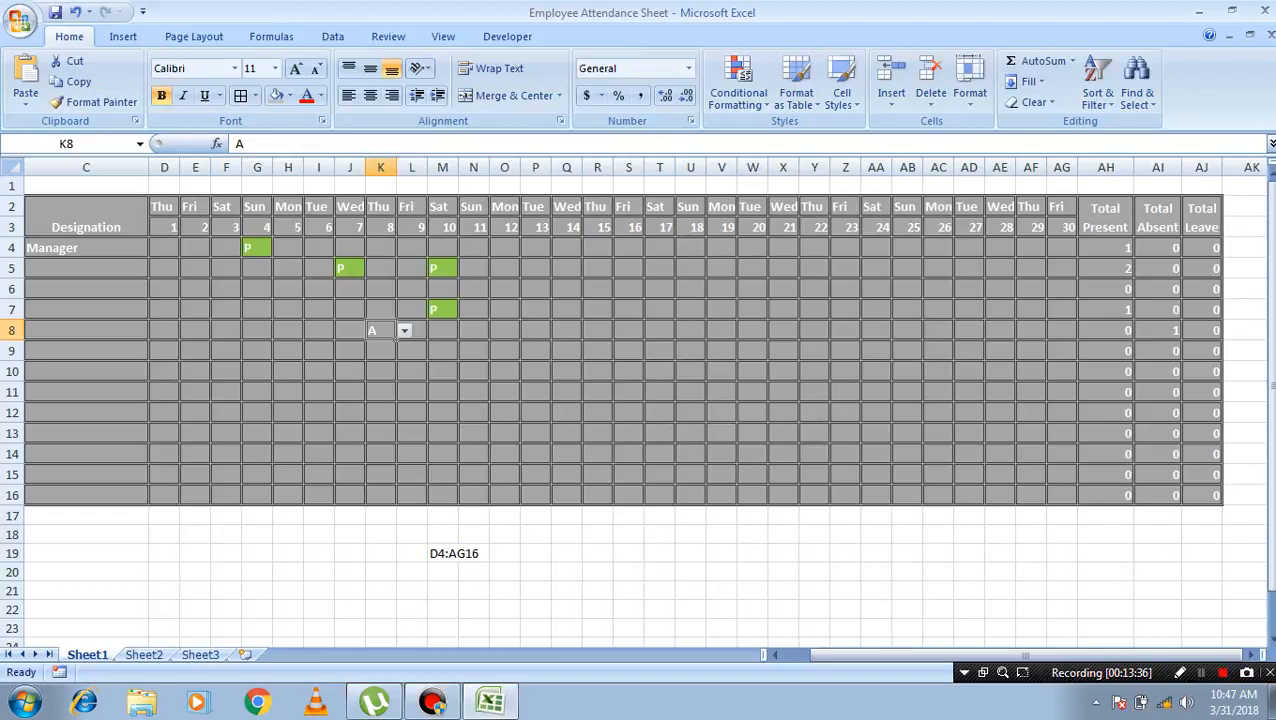
drag(976, 655, 949, 655)
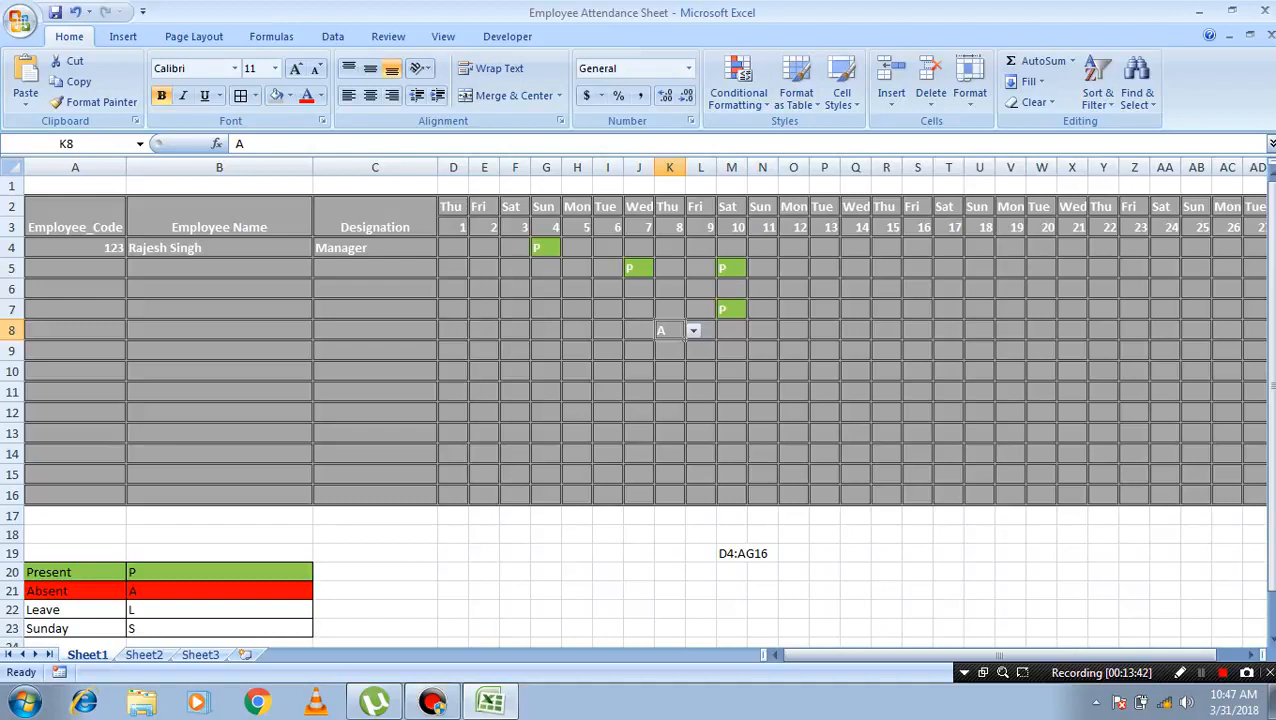
- Write the formula =d4:ag16=$B$21 in C20, copy its text and clear the cell again
click(375, 572)
text(=)
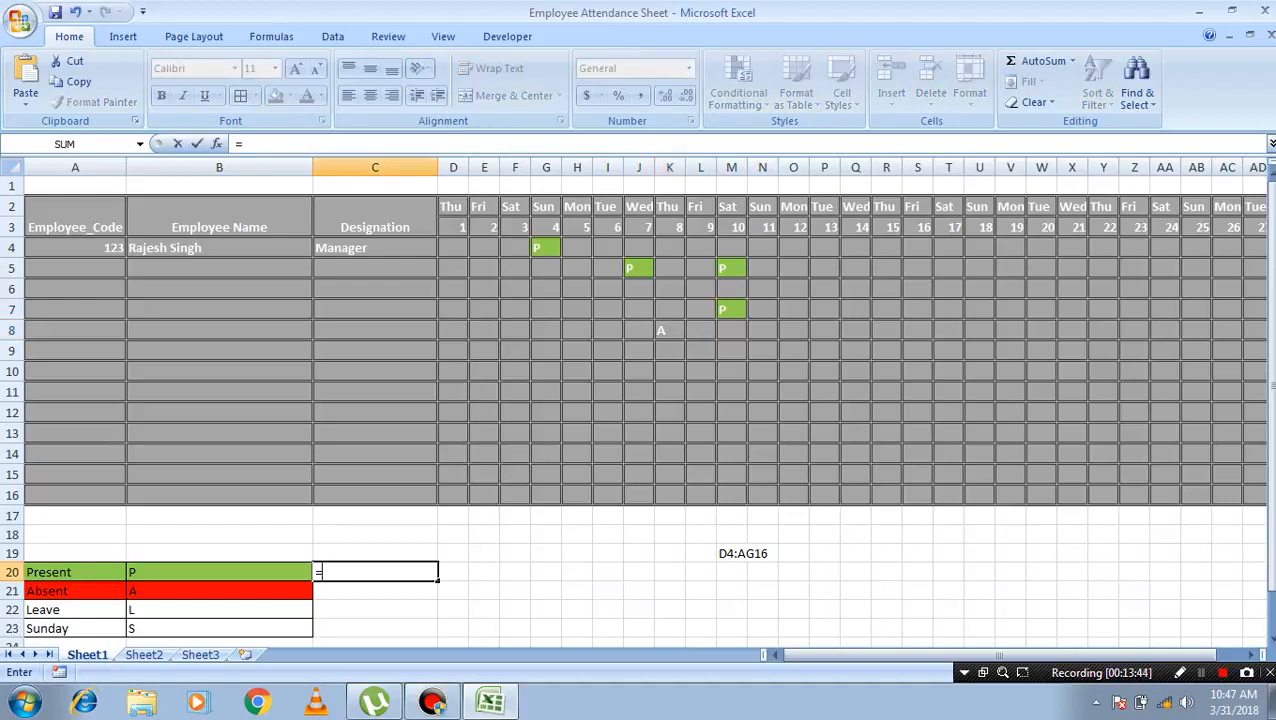
text(d4:ag16=)
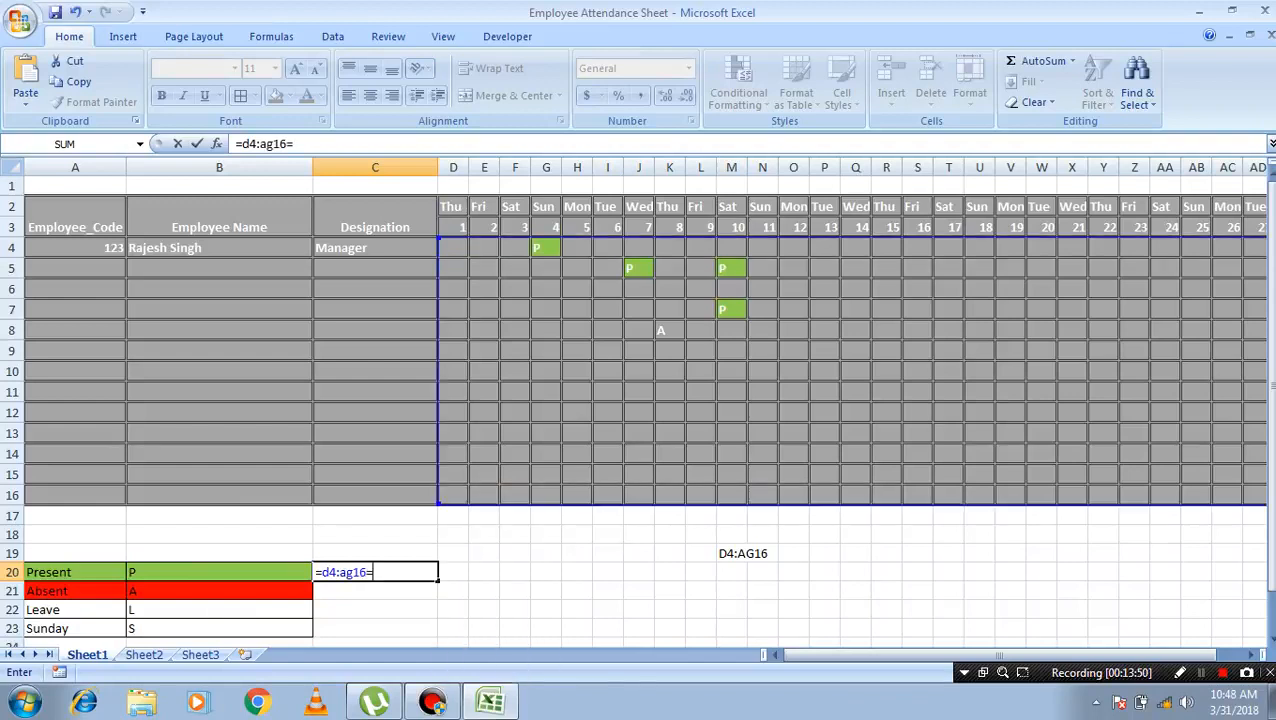
click(219, 591)
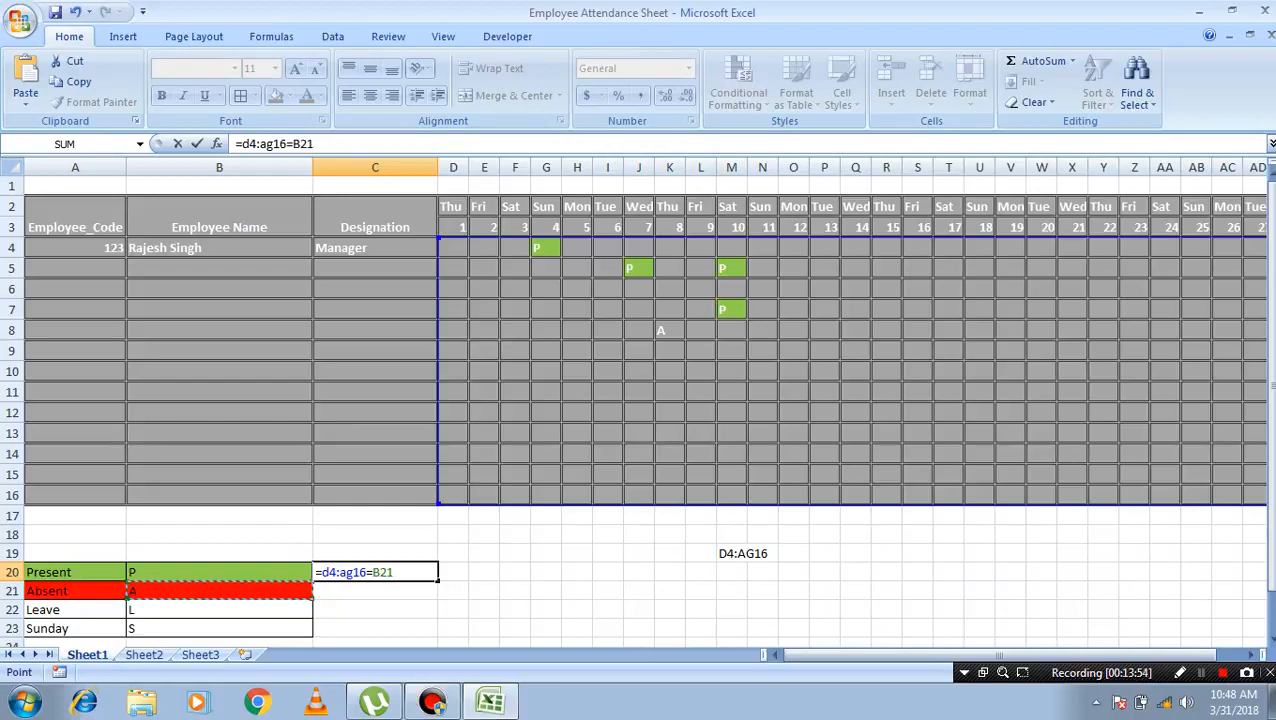
key(F4)
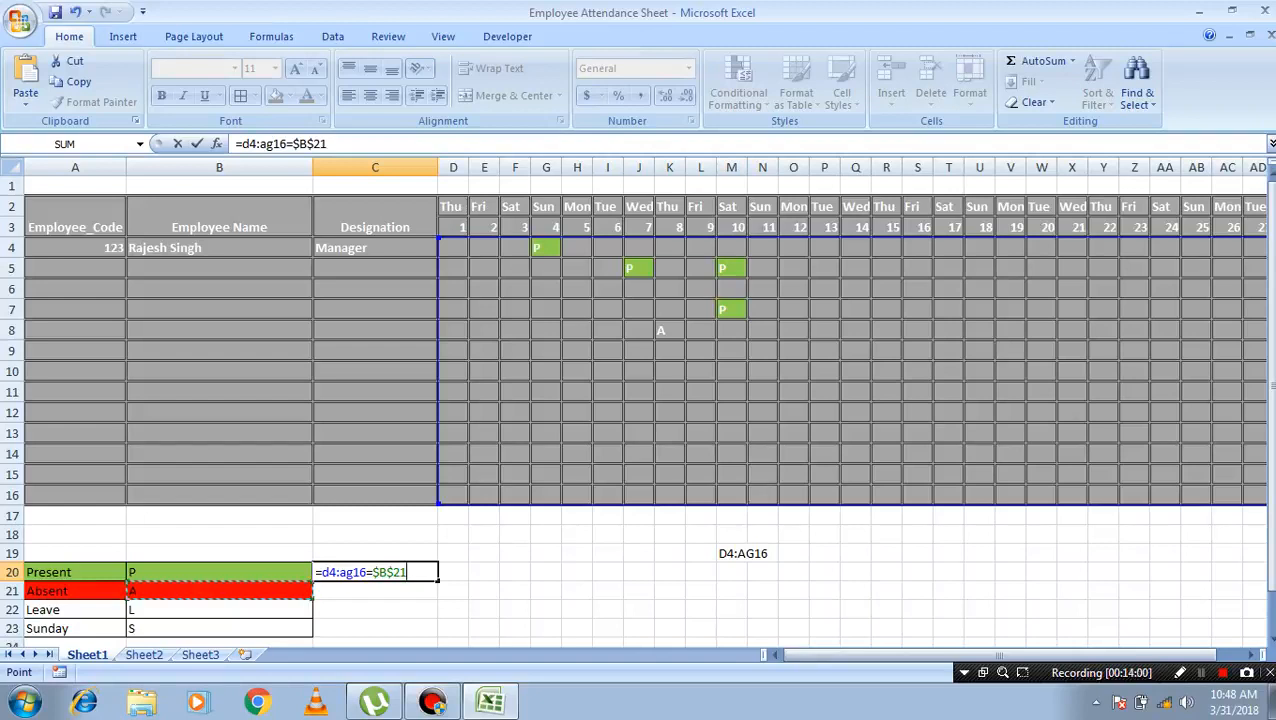
key(F2)
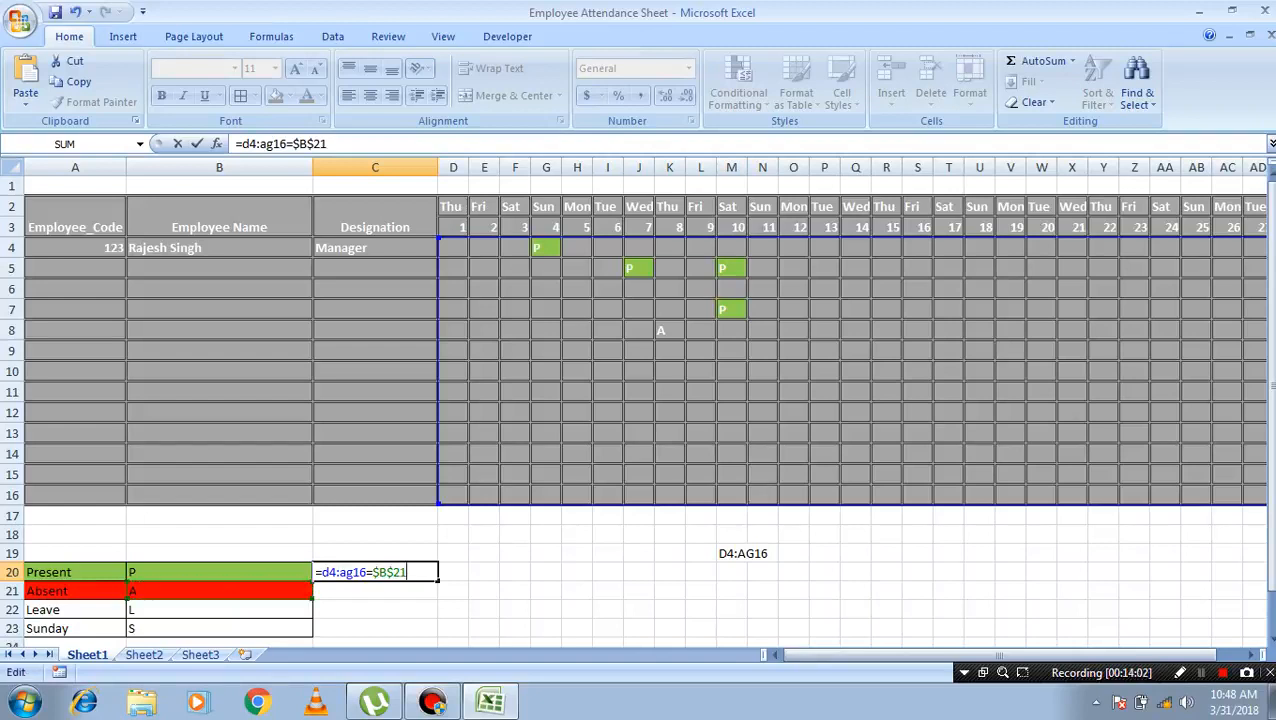
key(shift+Home)
key(ctrl+c)
key(BackSpace)
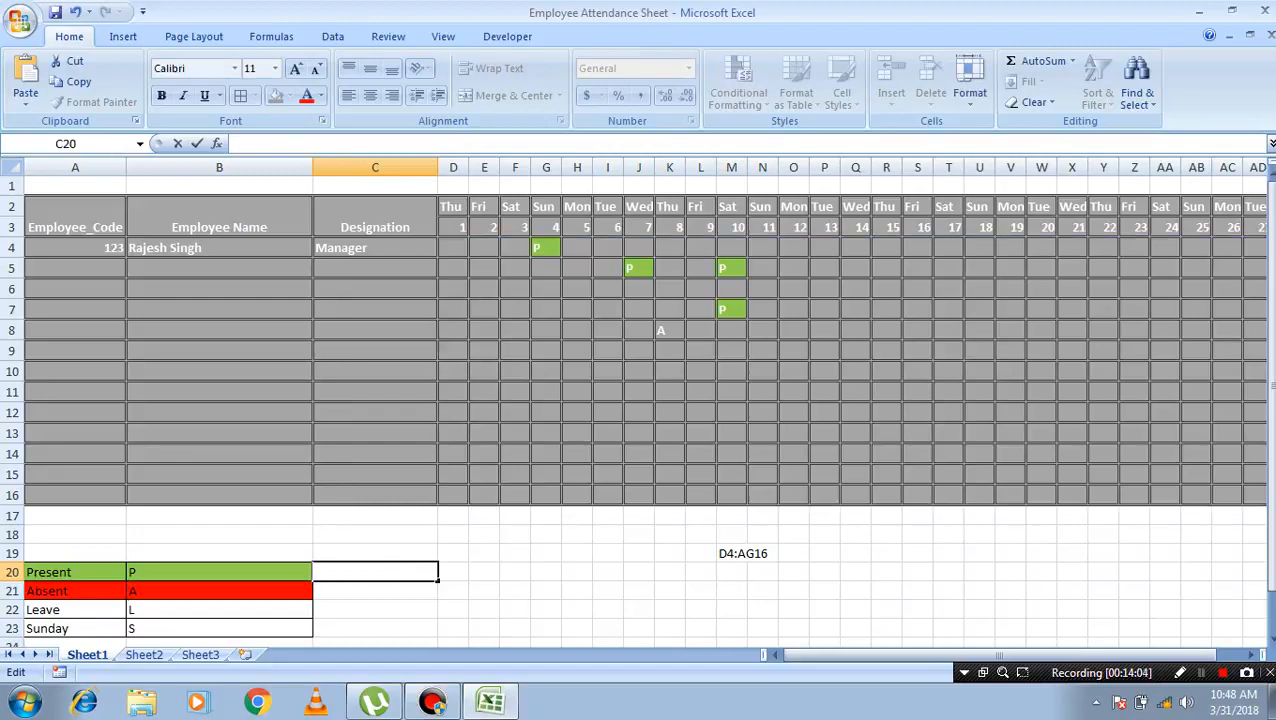
click(577, 516)
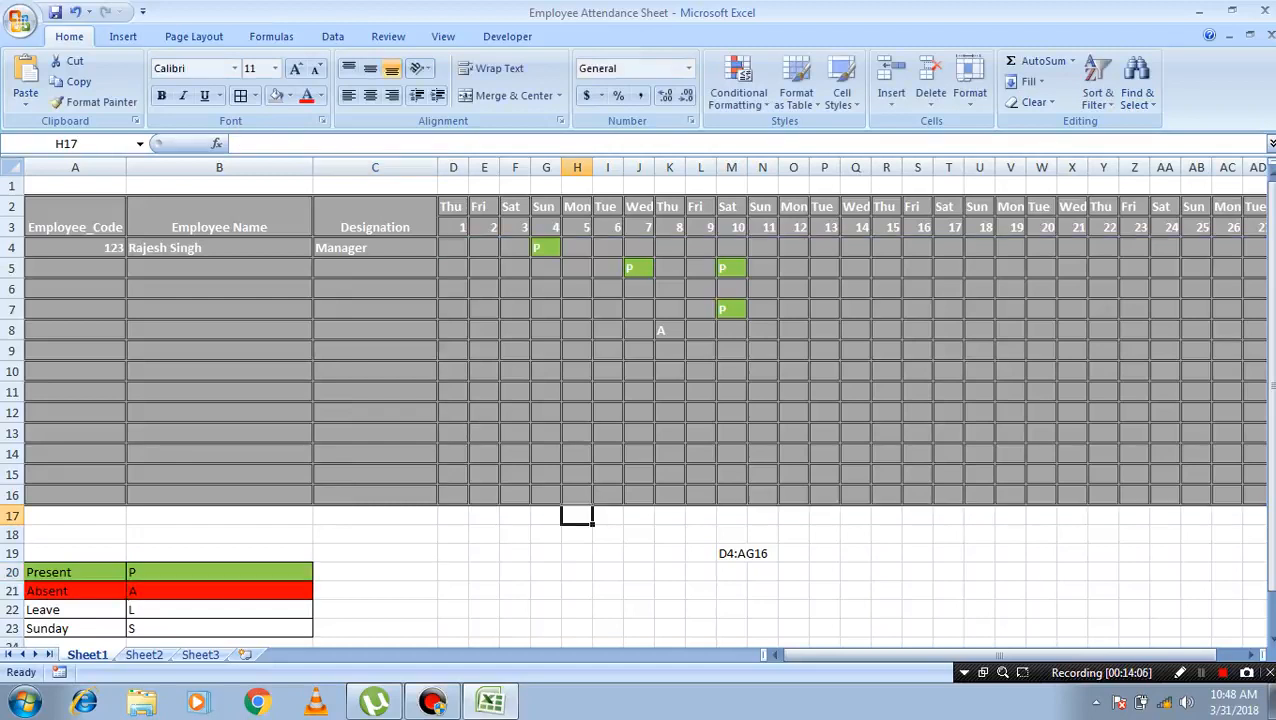
- Start a formula-based conditional formatting rule for D4:AG16 using the copied formula =d4:ag16=$B$21
drag(453, 248, 1262, 505)
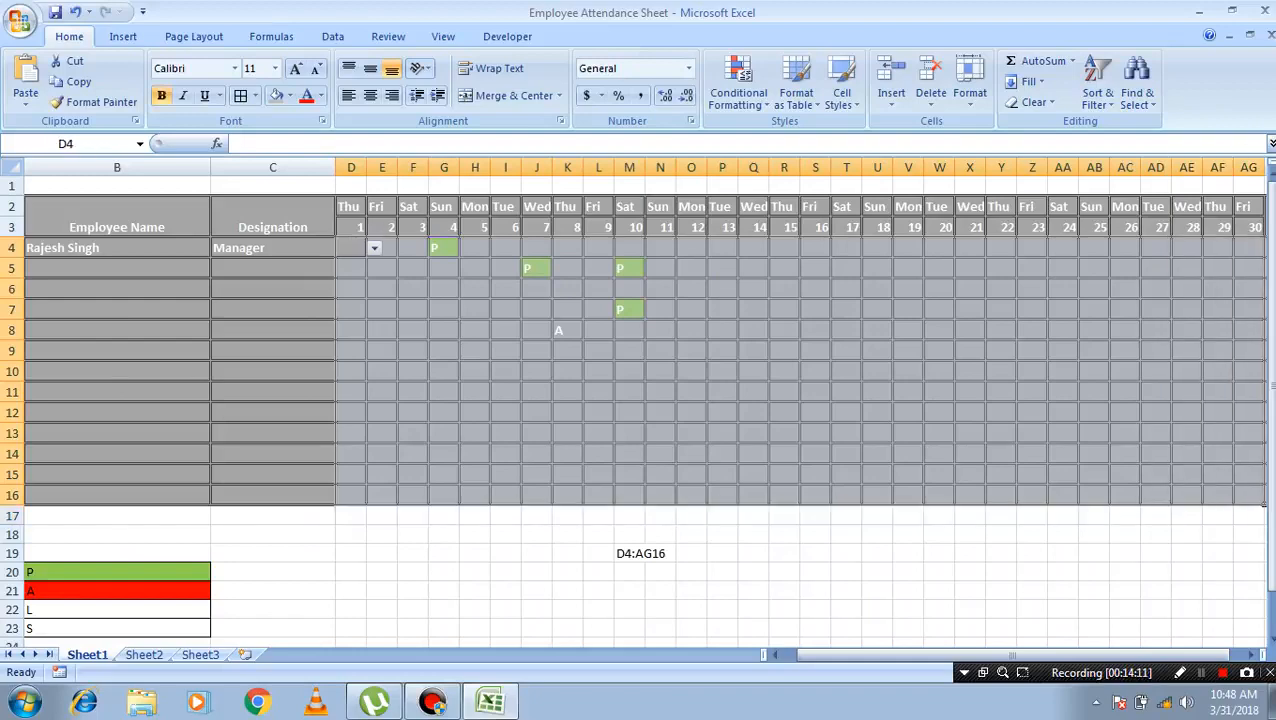
click(738, 85)
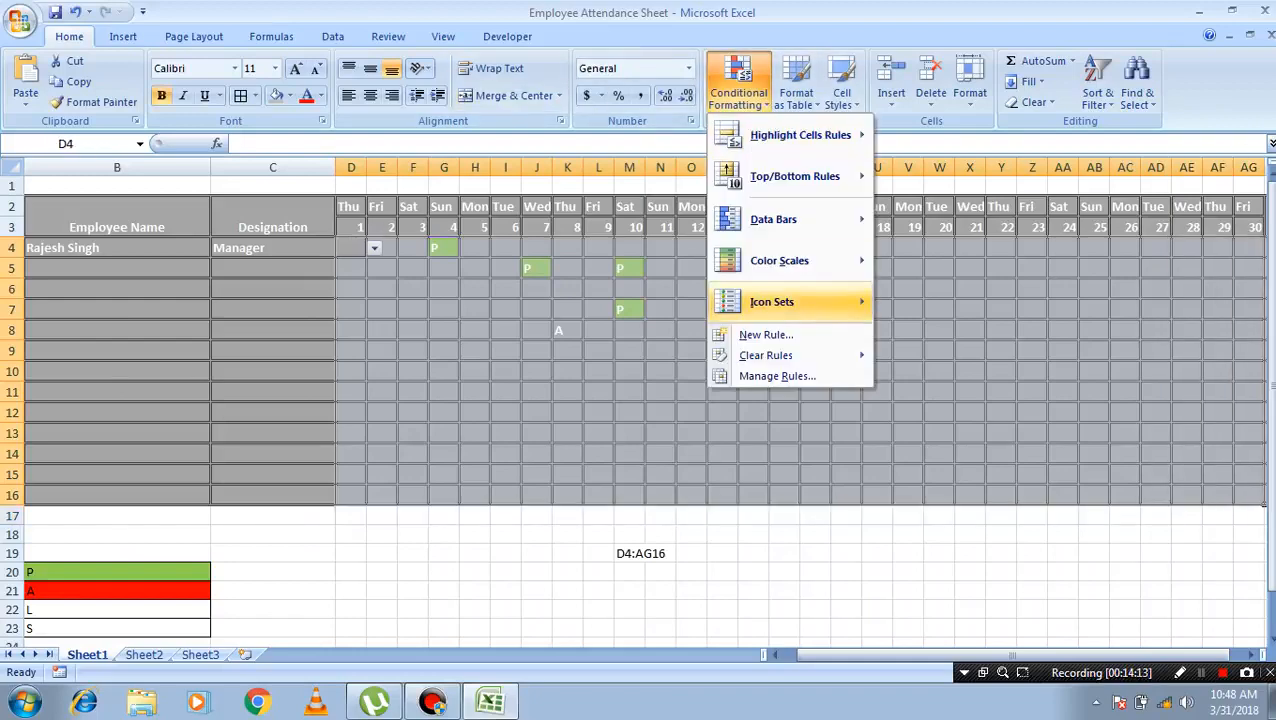
click(766, 335)
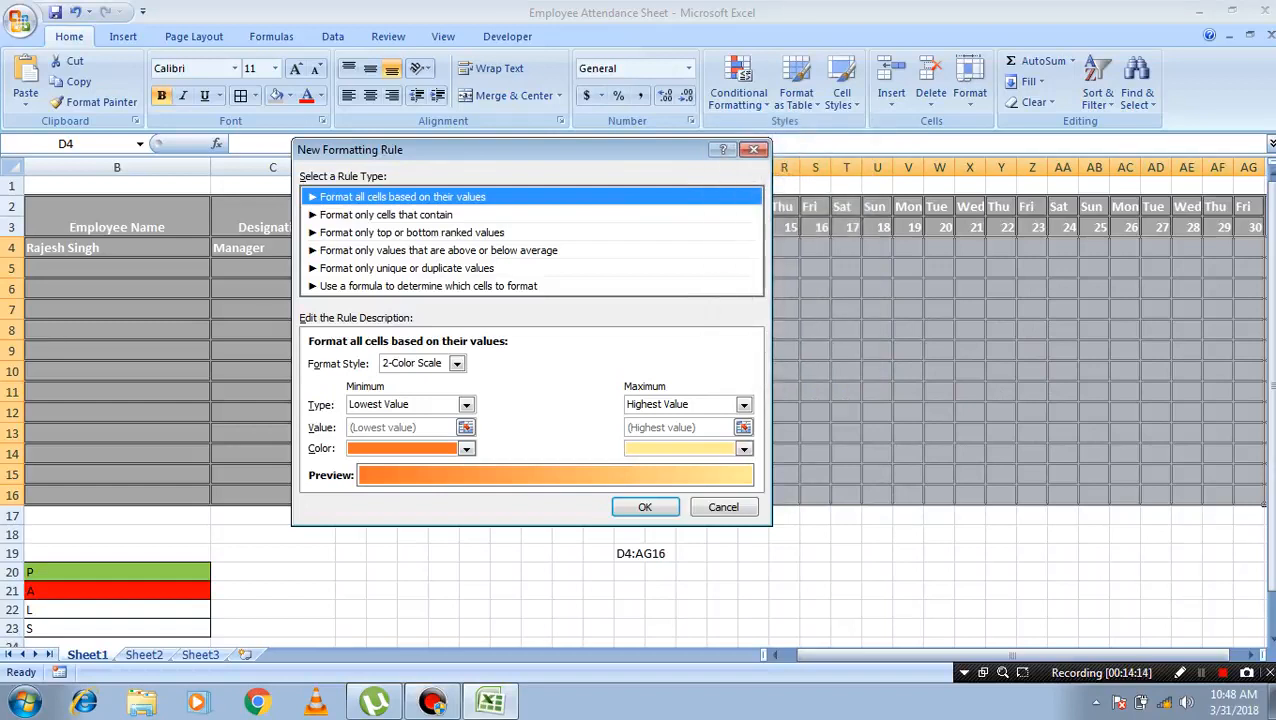
click(428, 286)
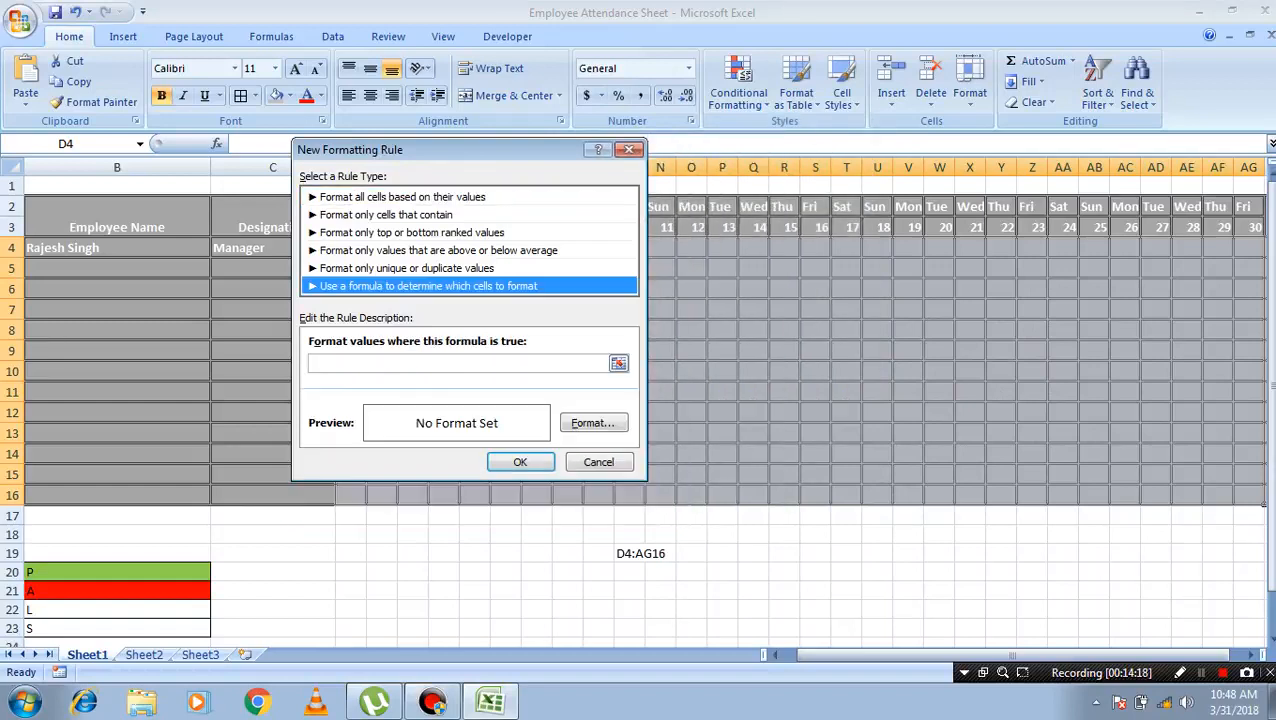
click(428, 364)
key(ctrl+v)
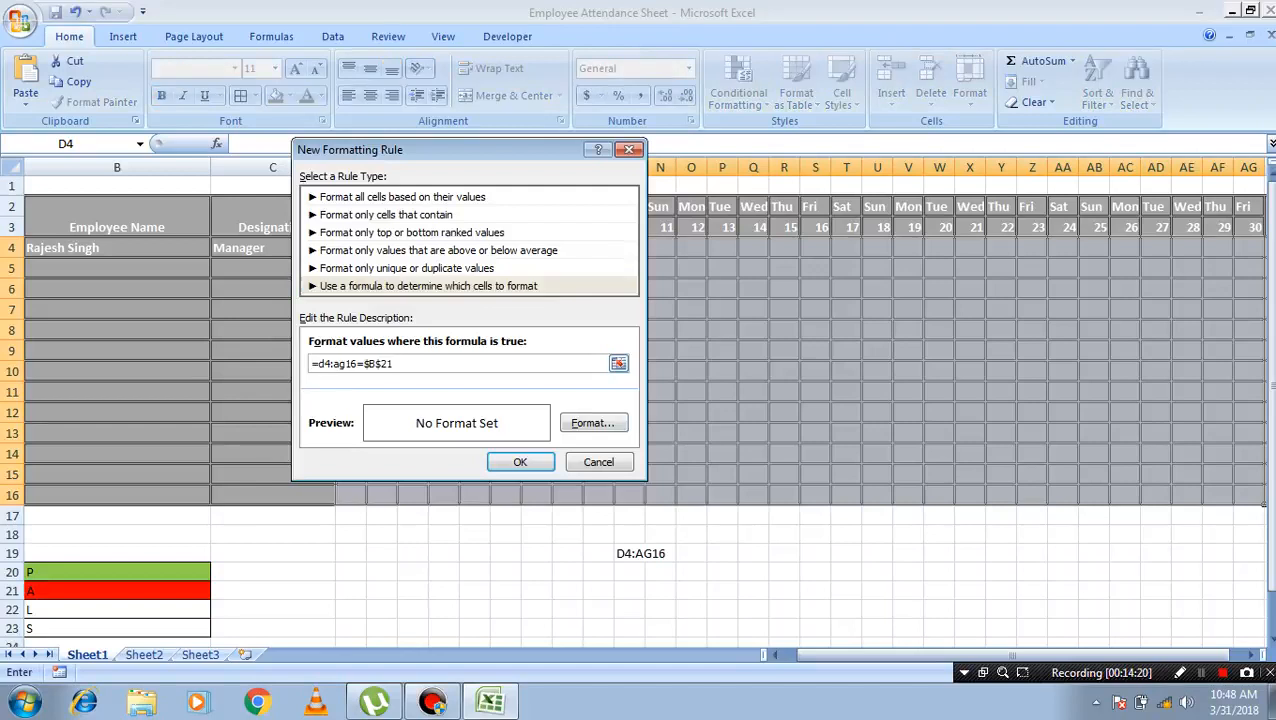
- Give the rule a red fill matching the Absent legend colour and apply it
click(594, 423)
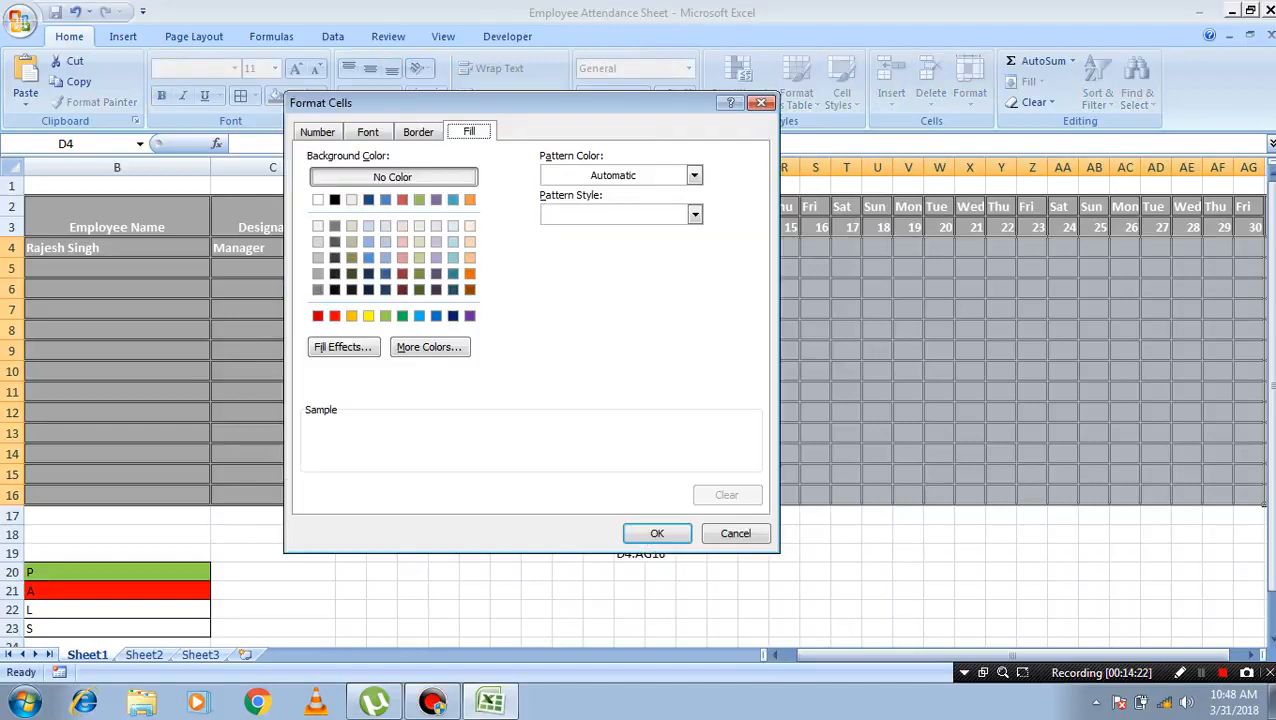
click(334, 316)
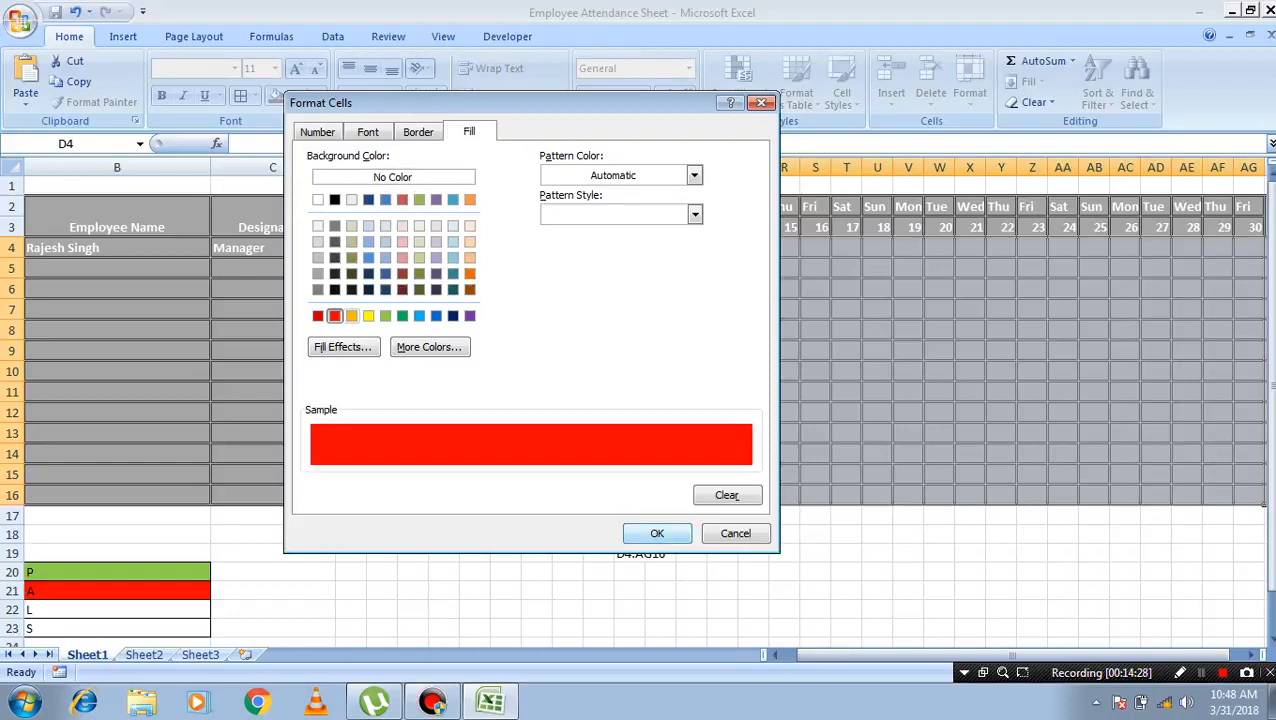
click(657, 533)
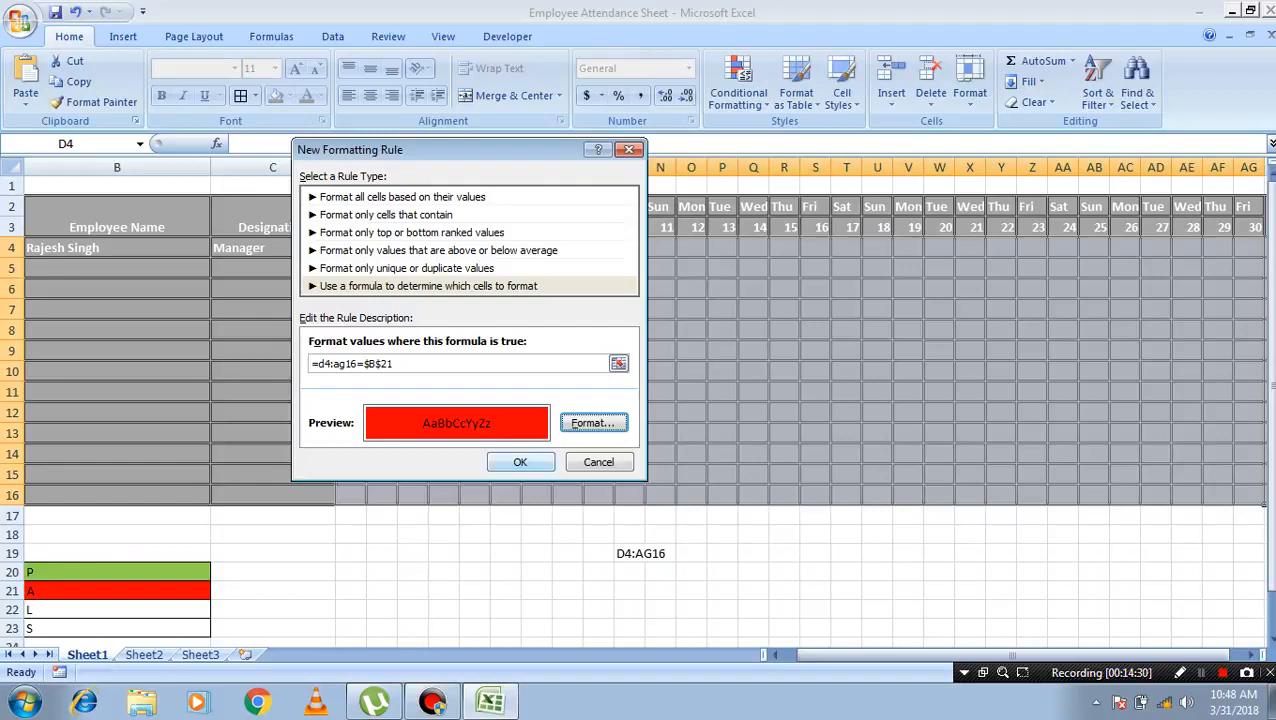
click(520, 461)
- Test the Absent formatting by choosing A from the dropdown lists in O10 and S6
click(691, 371)
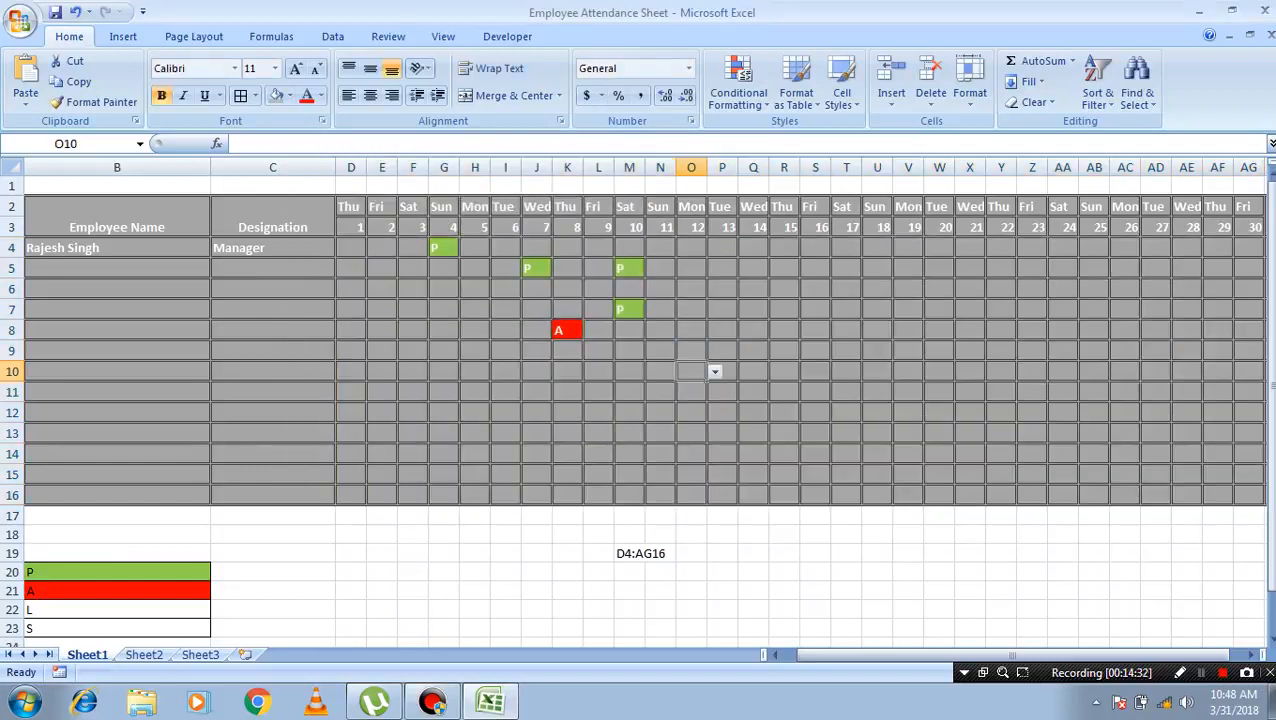
click(714, 371)
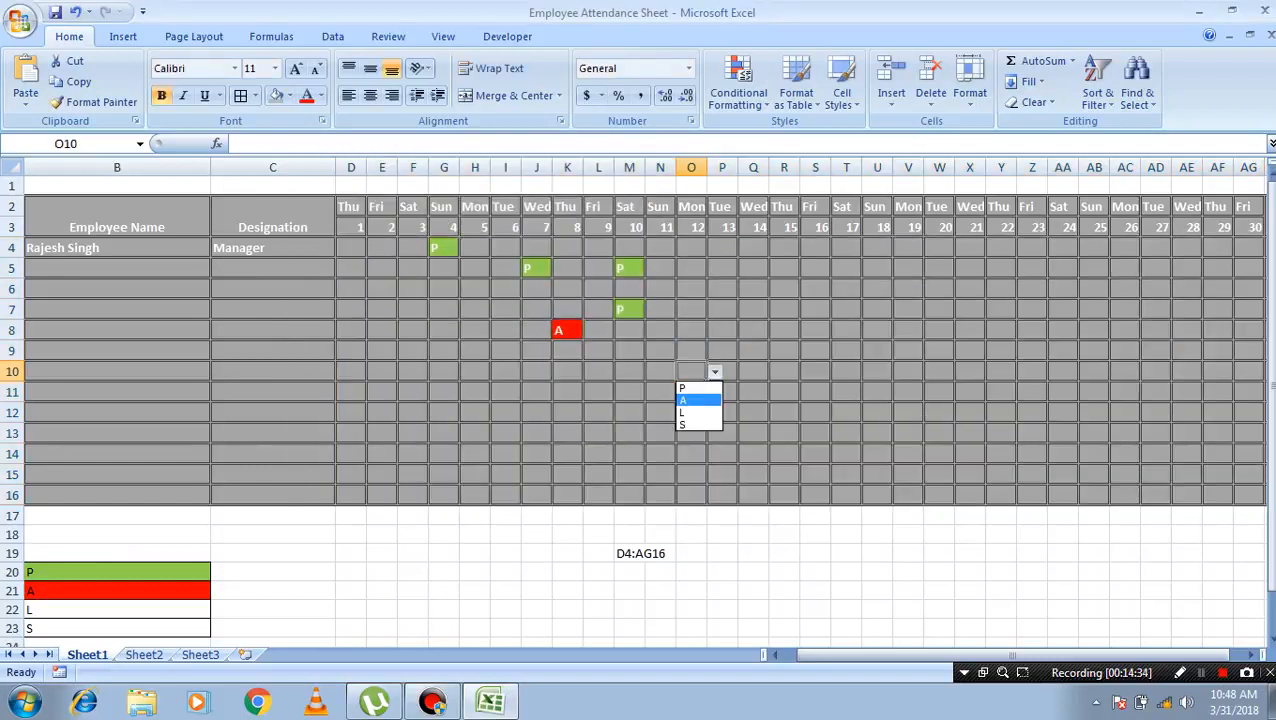
click(690, 399)
click(815, 289)
click(839, 289)
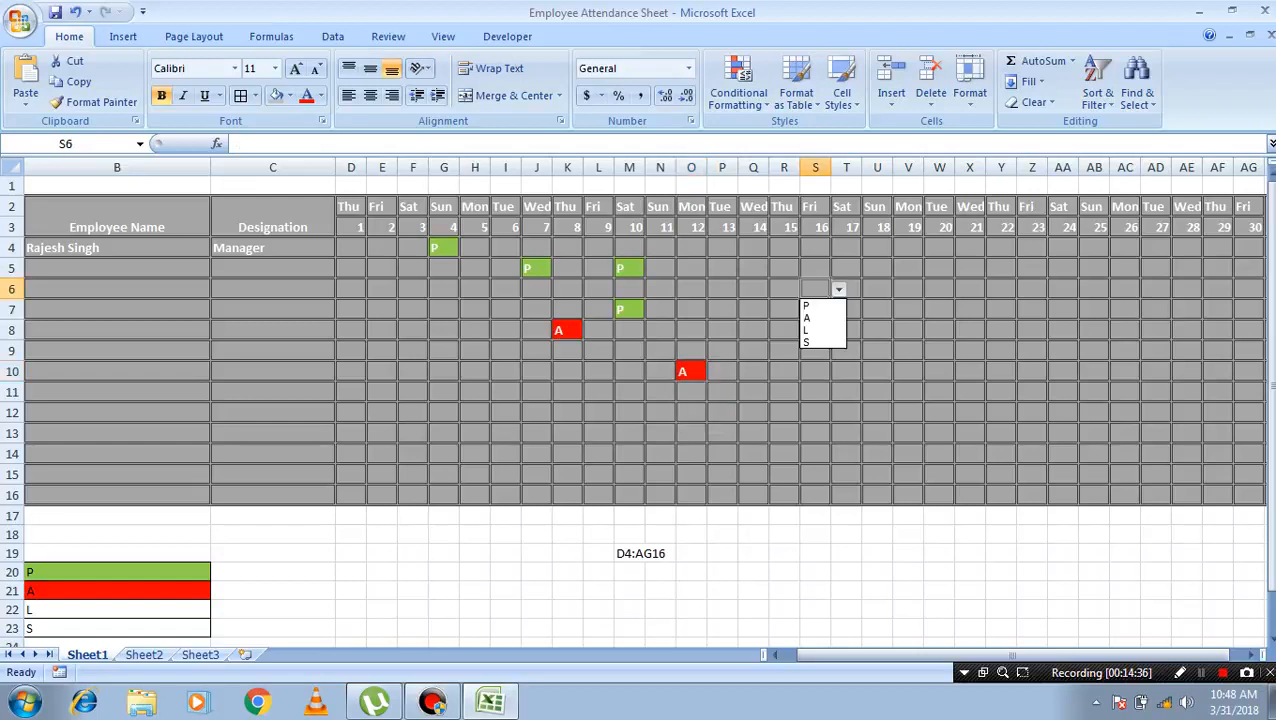
click(820, 318)
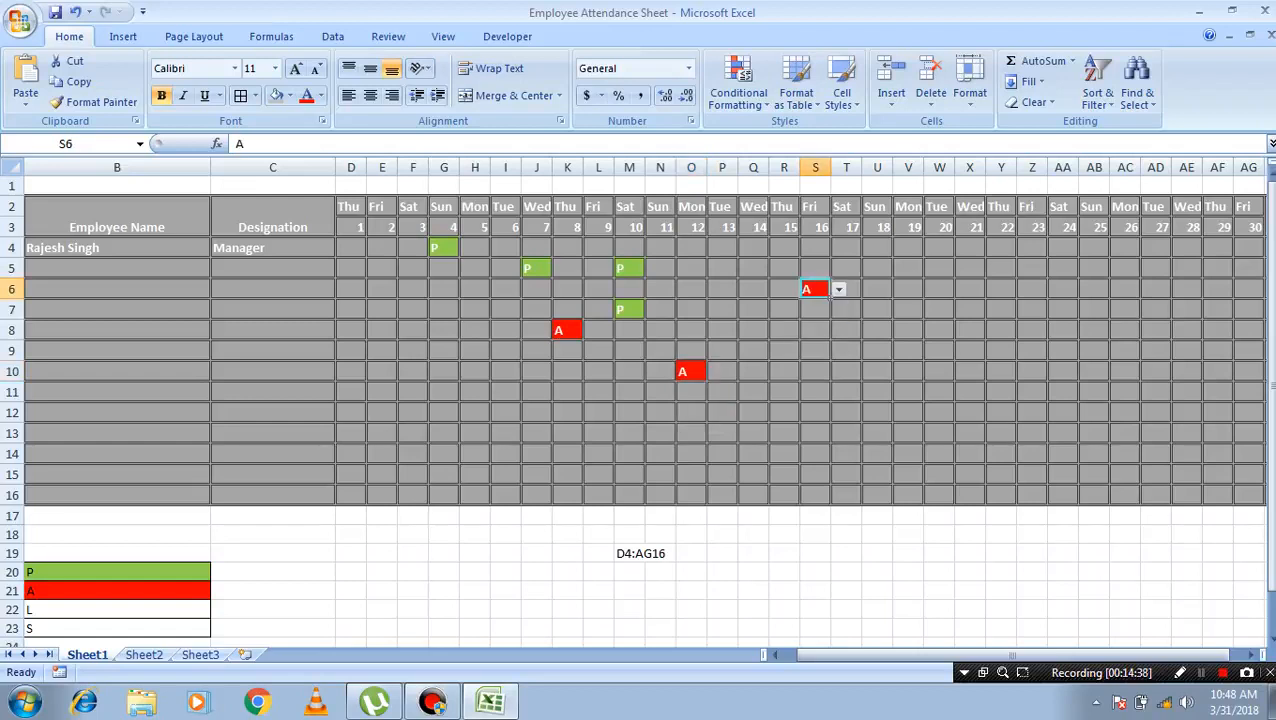
- Delete the helper text D4:AG16 from cell M19
click(753, 268)
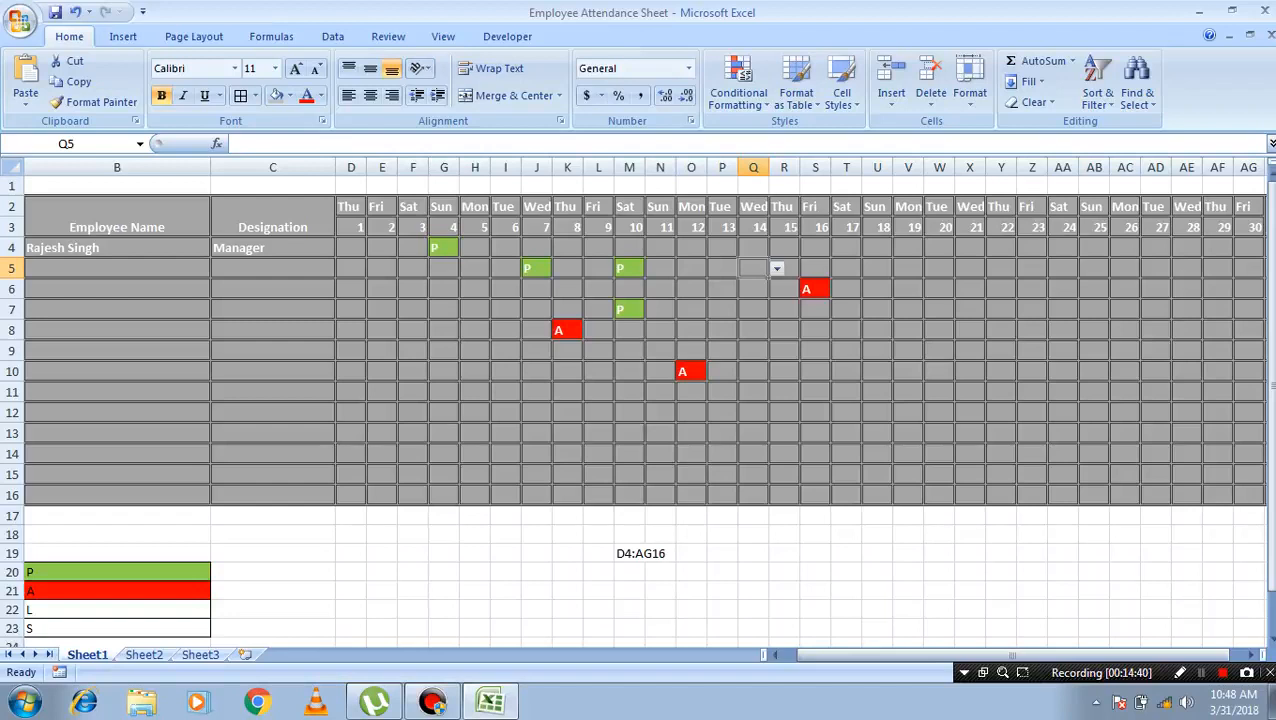
click(273, 268)
click(351, 268)
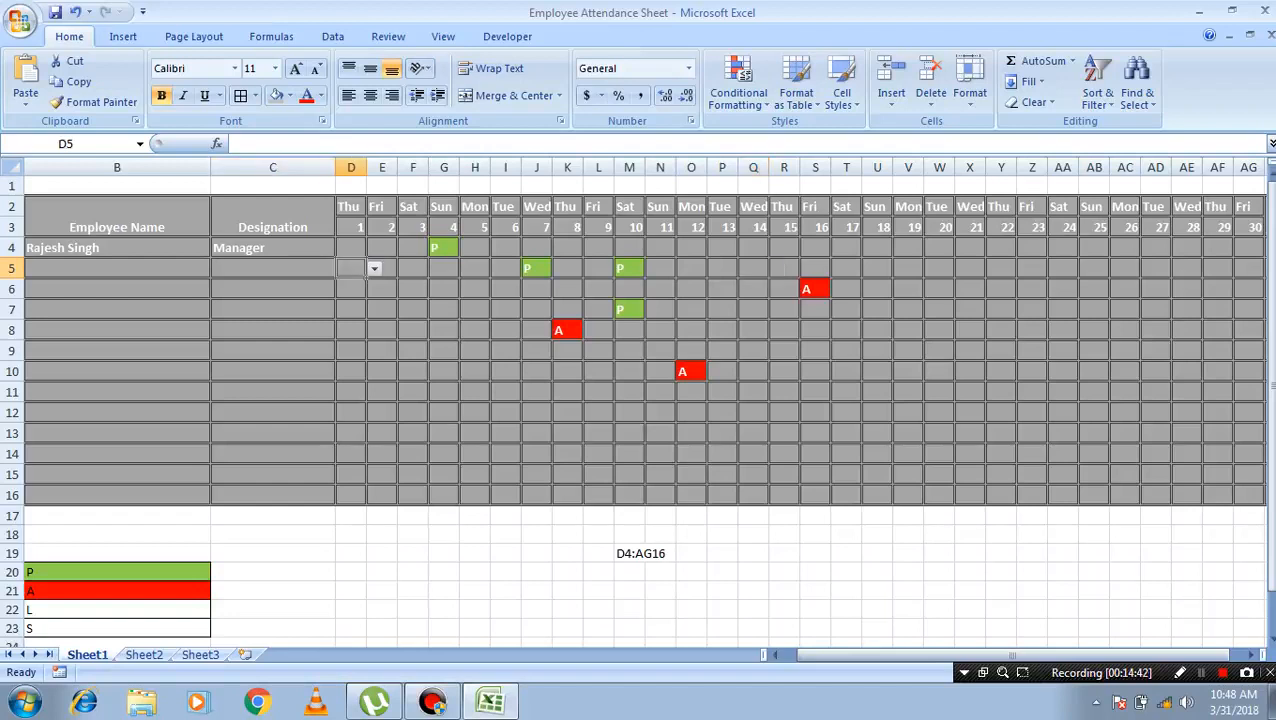
click(629, 553)
key(Delete)
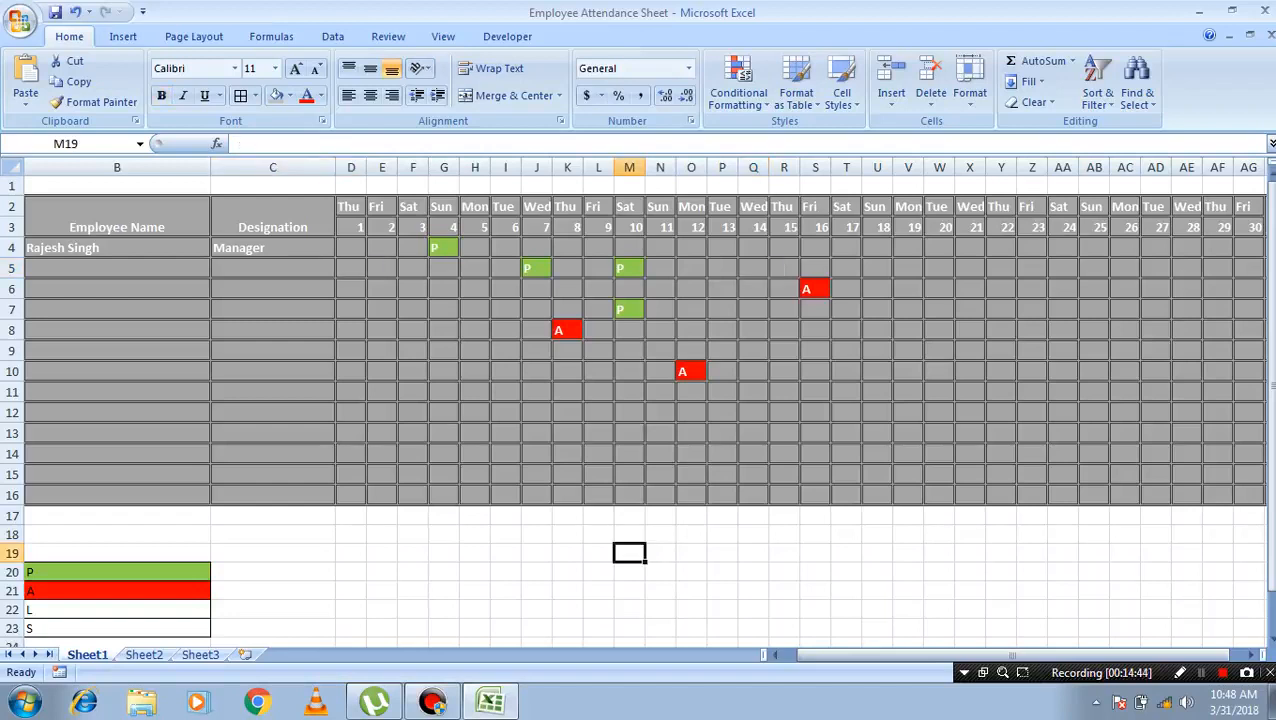
key(Up)
key(Up)
key(Up)
key(Up)
key(Up)
key(Up)
key(Up)
key(Up)
key(Up)
key(Up)
key(Up)
key(Up)
key(Up)
key(Up)
key(Up)
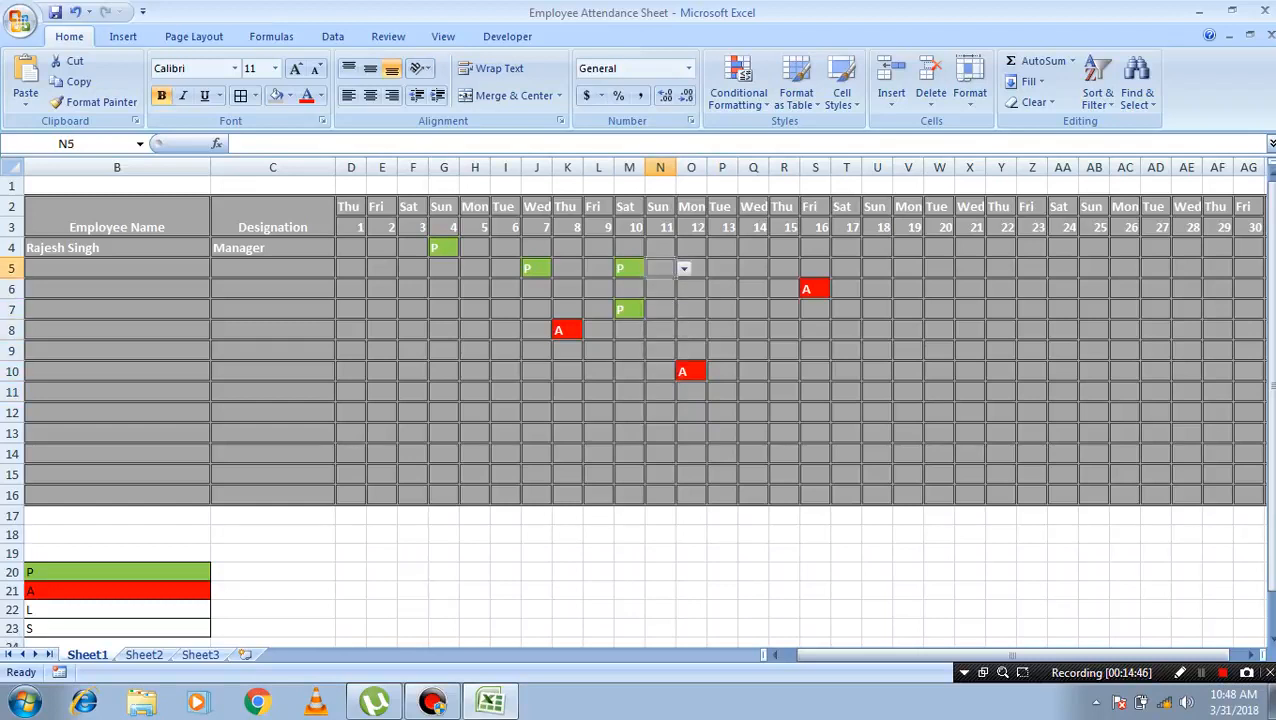
key(Left)
key(Left)
key(Left)
key(Left)
key(Left)
key(Left)
key(Left)
key(Left)
key(Left)
key(Right)
key(Right)
key(Right)
key(Right)
key(Right)
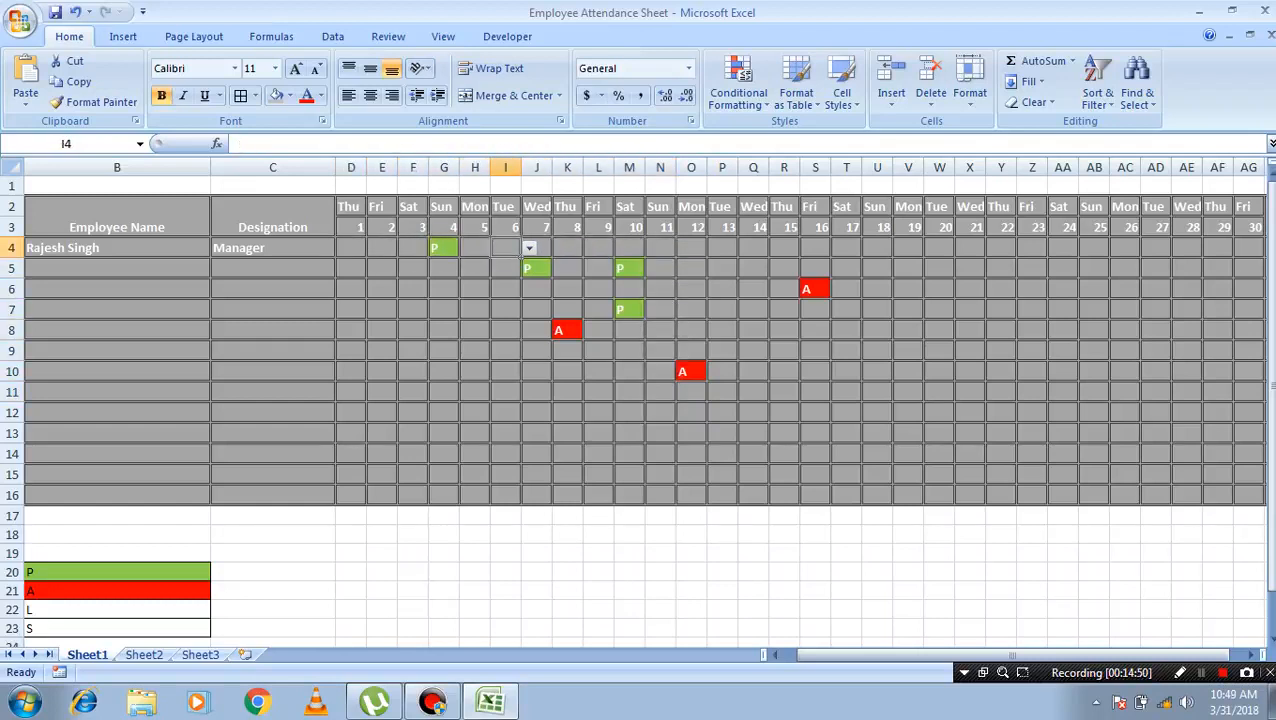
- Mark Sunday the 11th for the first employee by choosing S from the dropdown list in N4
click(660, 248)
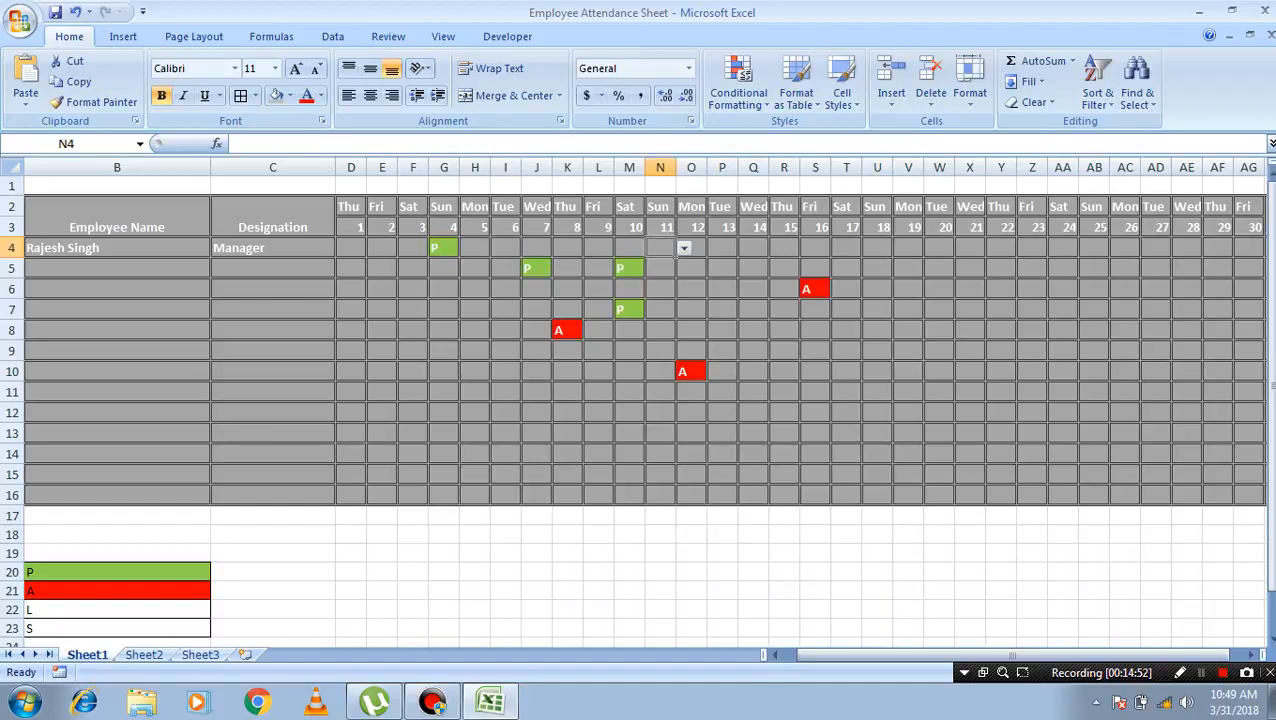
click(684, 248)
click(660, 300)
- Review the first employee's entries along row 4 and check the Total Present formula in AH4
key(Left)
key(Left)
key(Left)
key(Left)
key(Left)
key(Left)
key(Left)
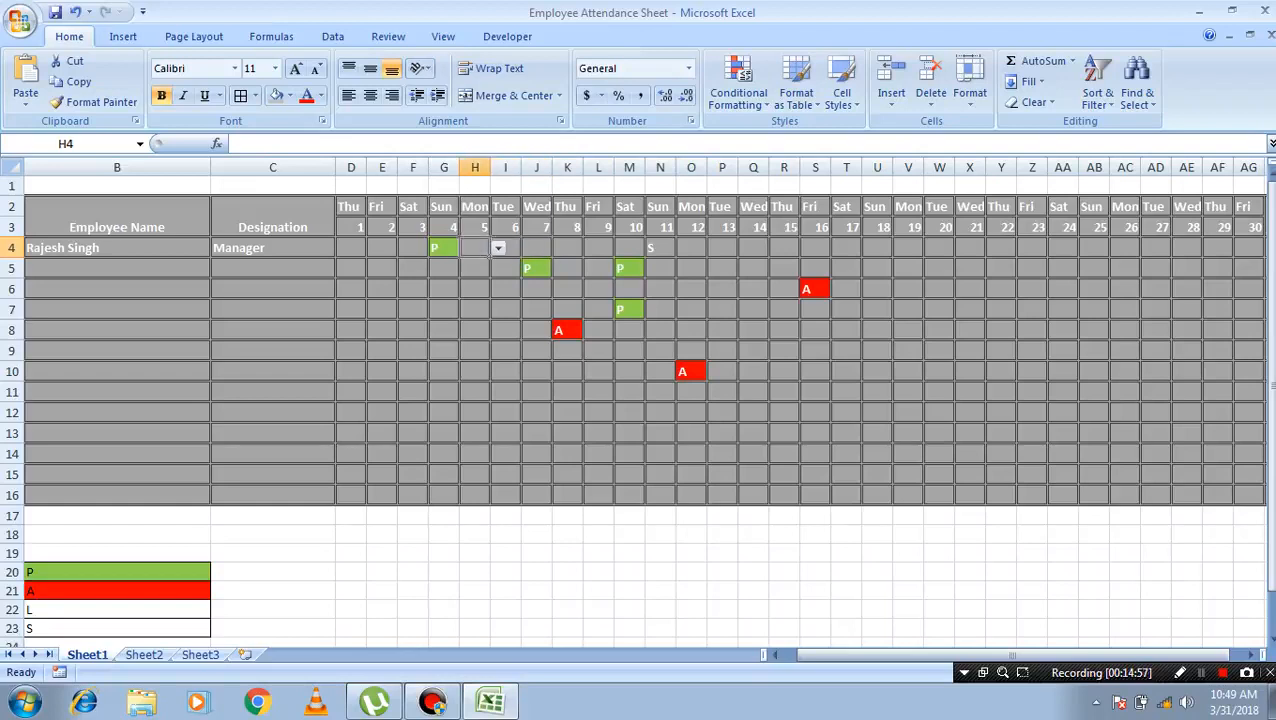
key(Right)
key(Right)
key(Right)
key(Right)
key(Right)
key(Right)
key(Right)
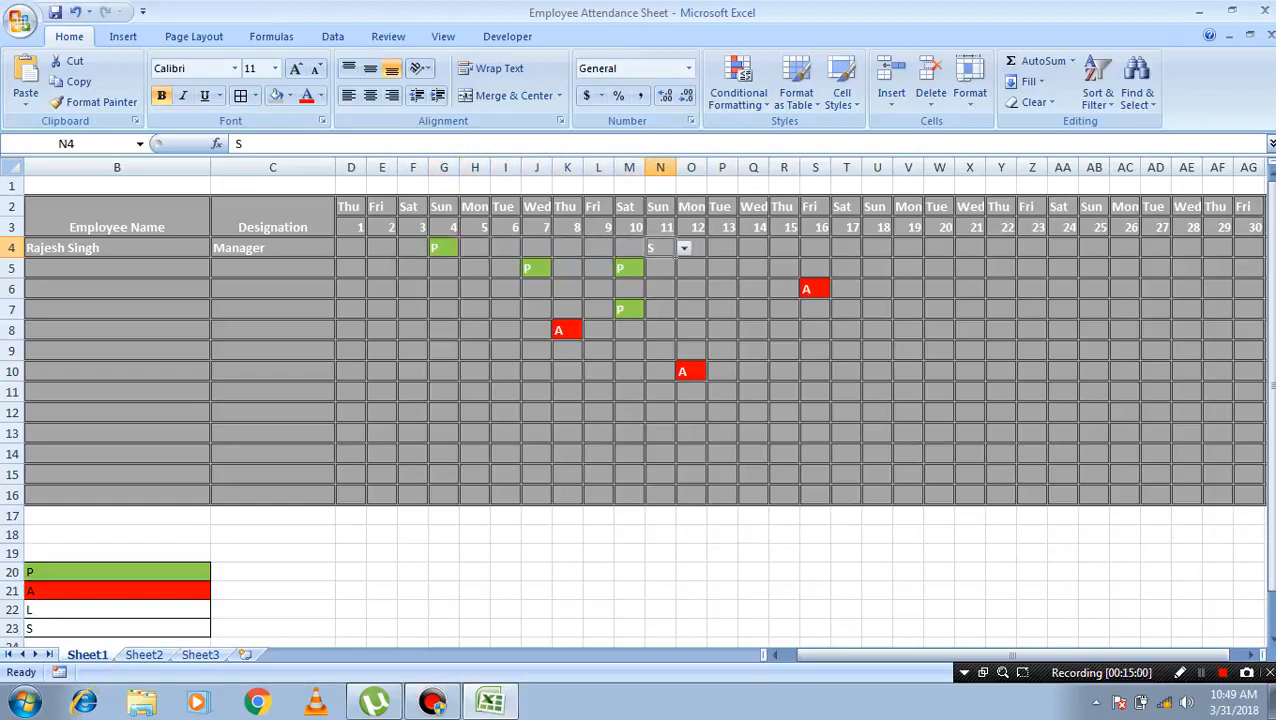
key(Right)
key(Right)
key(Right)
key(Right)
key(Right)
key(Right)
key(Right)
key(Right)
key(Right)
key(Right)
key(Right)
key(Right)
key(Right)
key(Right)
key(Right)
key(Right)
key(Right)
key(Right)
key(Right)
key(Right)
key(Left)
key(Left)
key(Left)
key(Left)
key(Left)
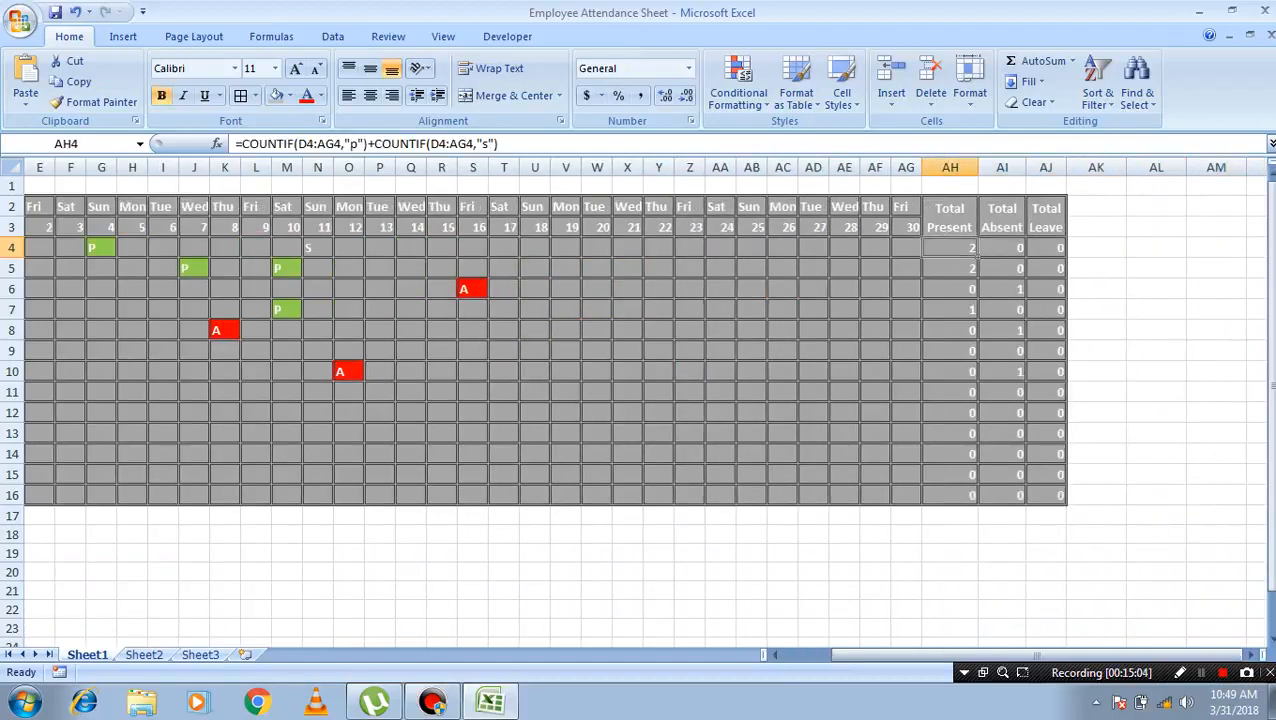
- Choose A from the dropdown list in S4 and check the first employee's Total Absent in AI4
key(Left)
key(Left)
key(Left)
key(Left)
key(Left)
key(Left)
key(Left)
key(Left)
key(Left)
key(Left)
key(Left)
key(Left)
key(Left)
key(Left)
key(Left)
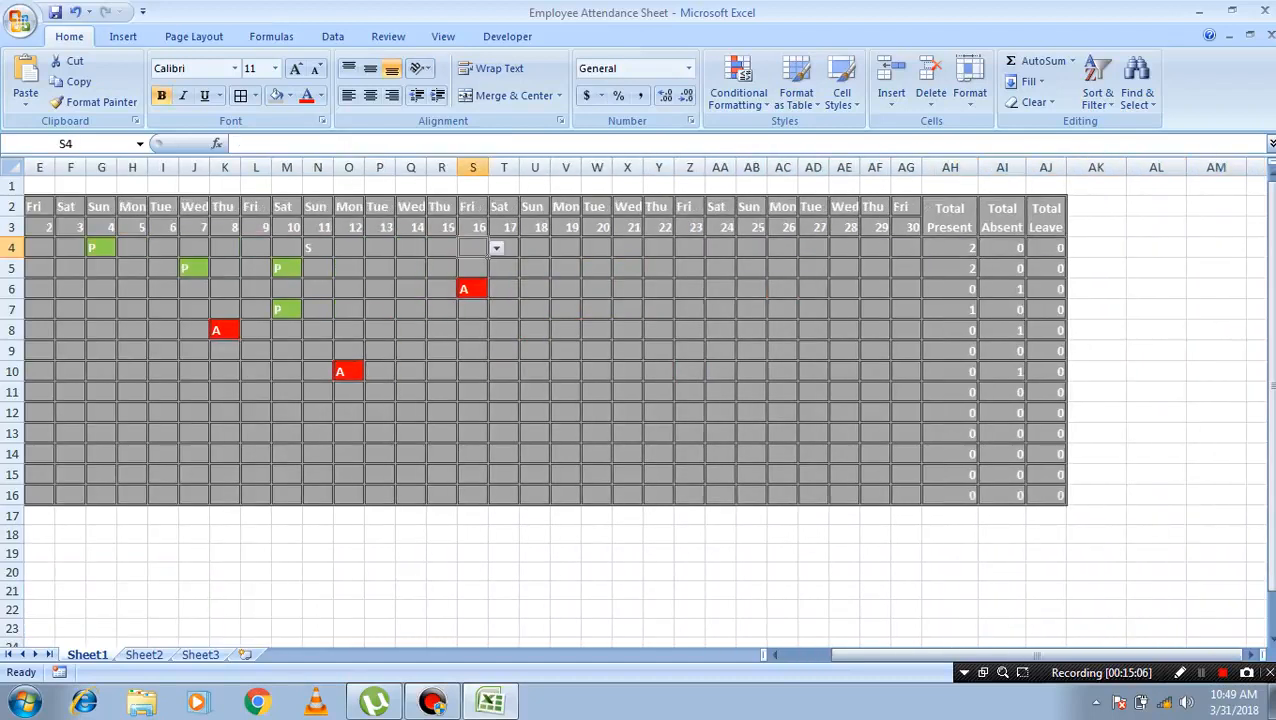
key(alt+Down)
key(Down)
key(Down)
key(Return)
click(627, 289)
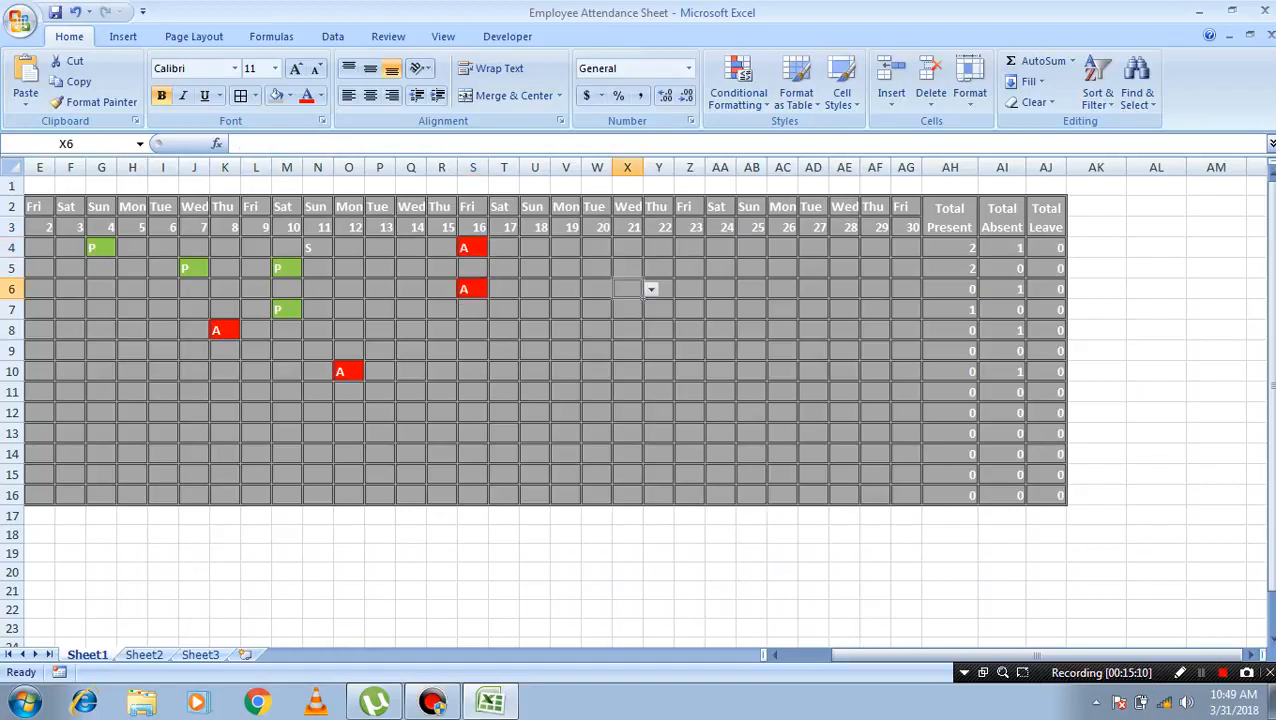
click(1020, 250)
- Choose L from the dropdown list in V4 and check the first employee's Total Leave in AJ4
click(566, 248)
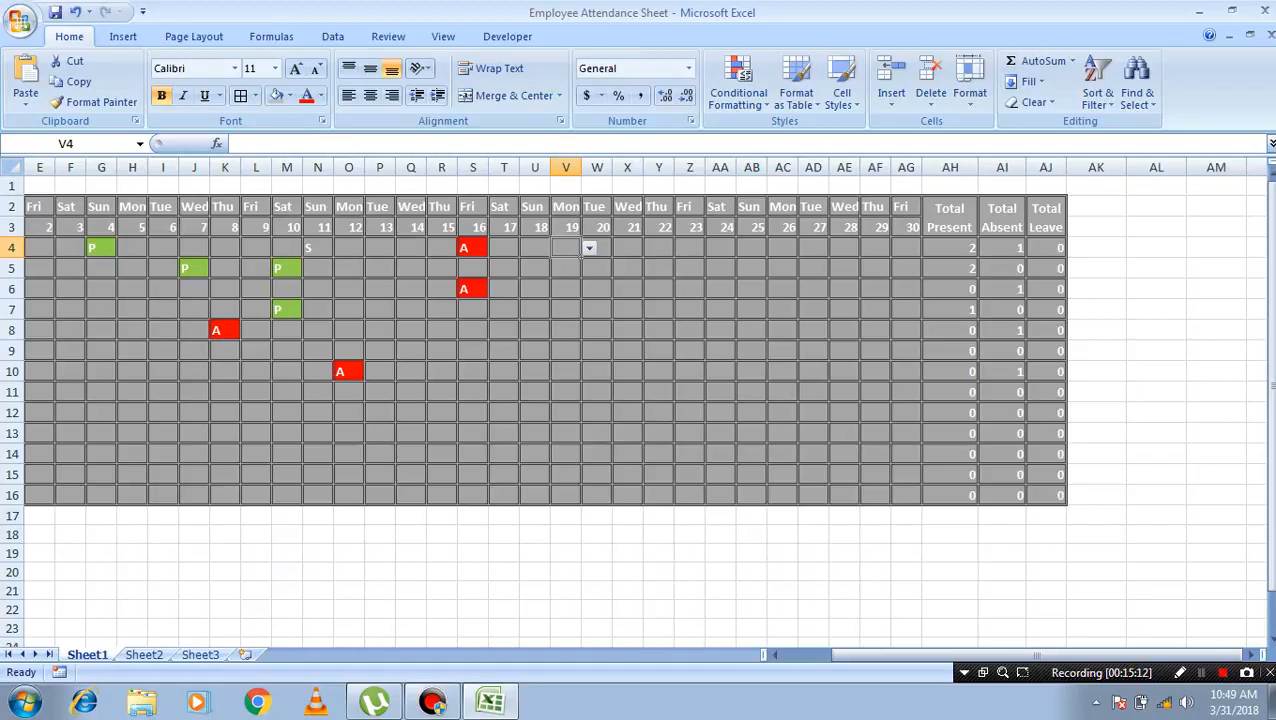
click(589, 248)
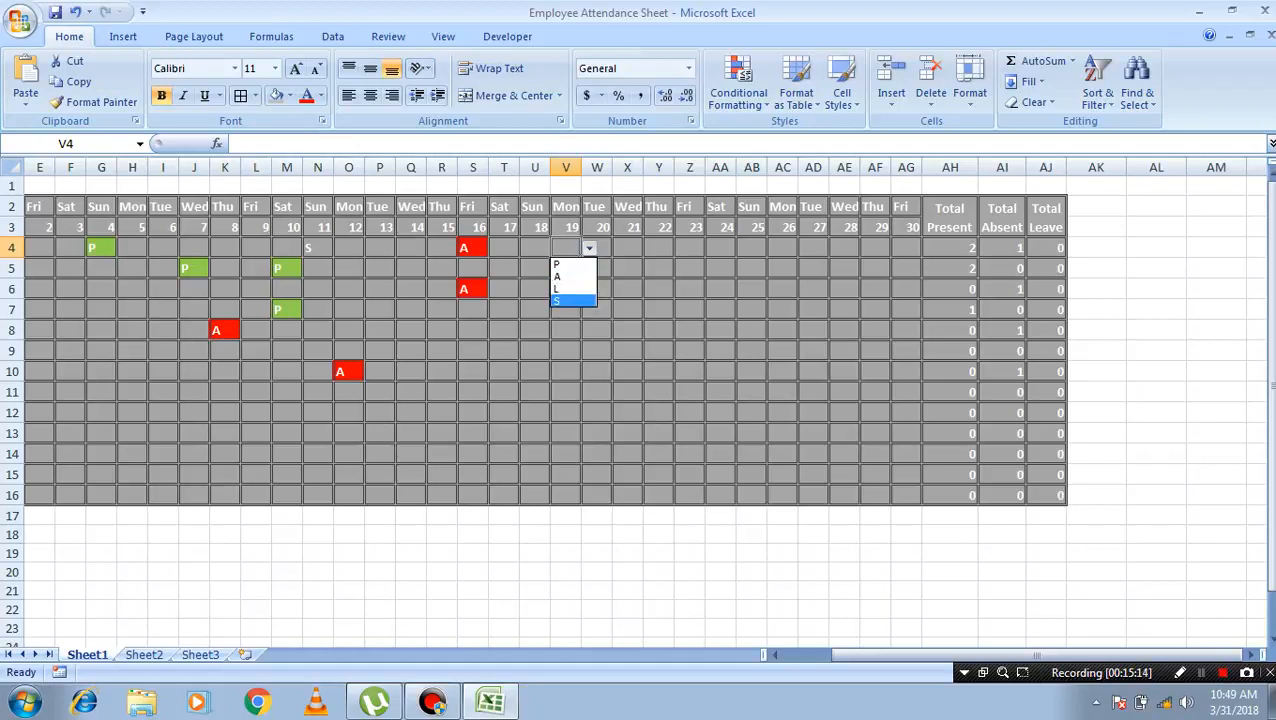
click(565, 288)
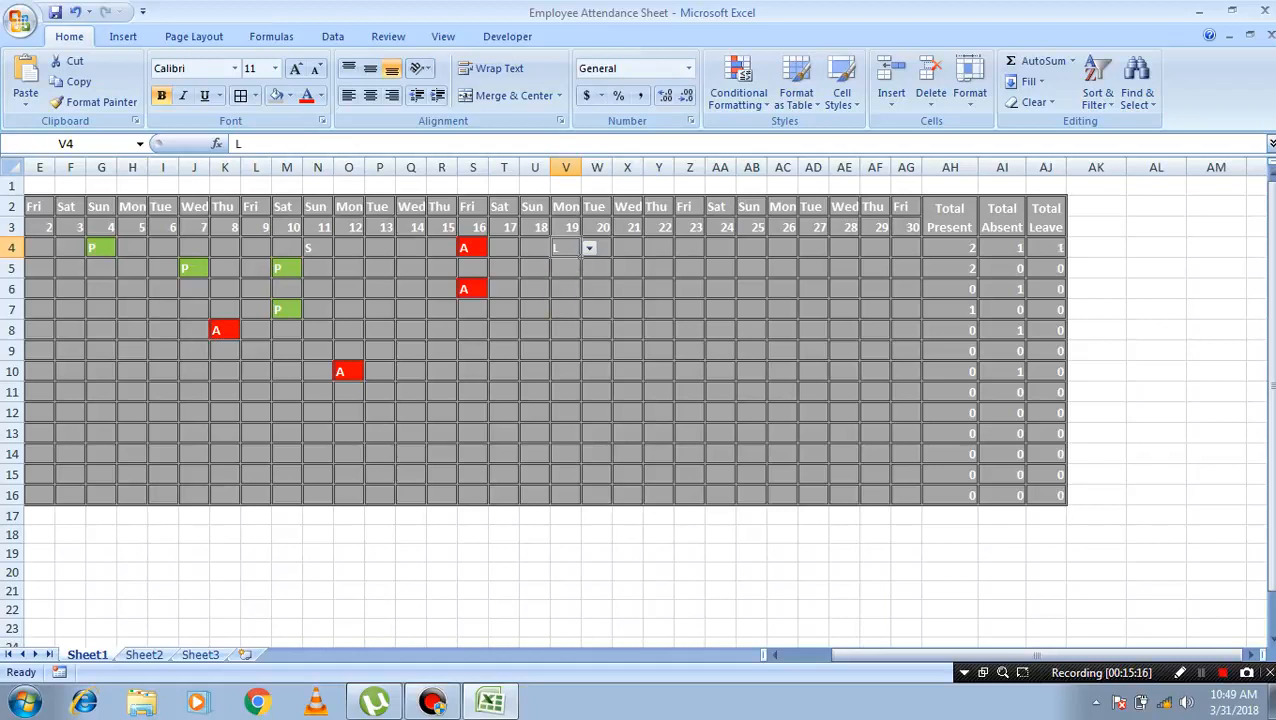
click(1046, 248)
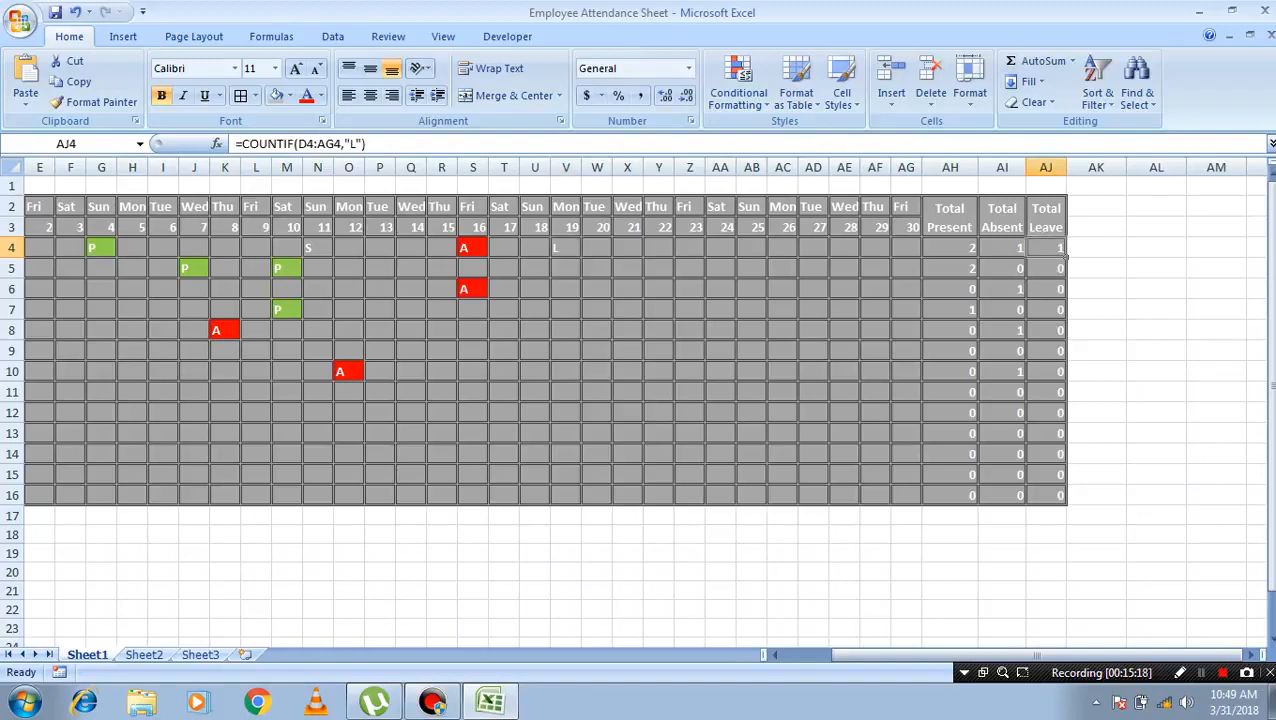
key(Down)
key(Left)
key(Left)
key(Left)
key(Left)
key(Left)
key(Left)
key(Left)
key(Left)
key(Left)
key(Left)
key(Left)
key(Left)
key(Left)
key(Left)
key(Left)
key(Left)
key(Left)
key(Left)
key(Left)
key(Left)
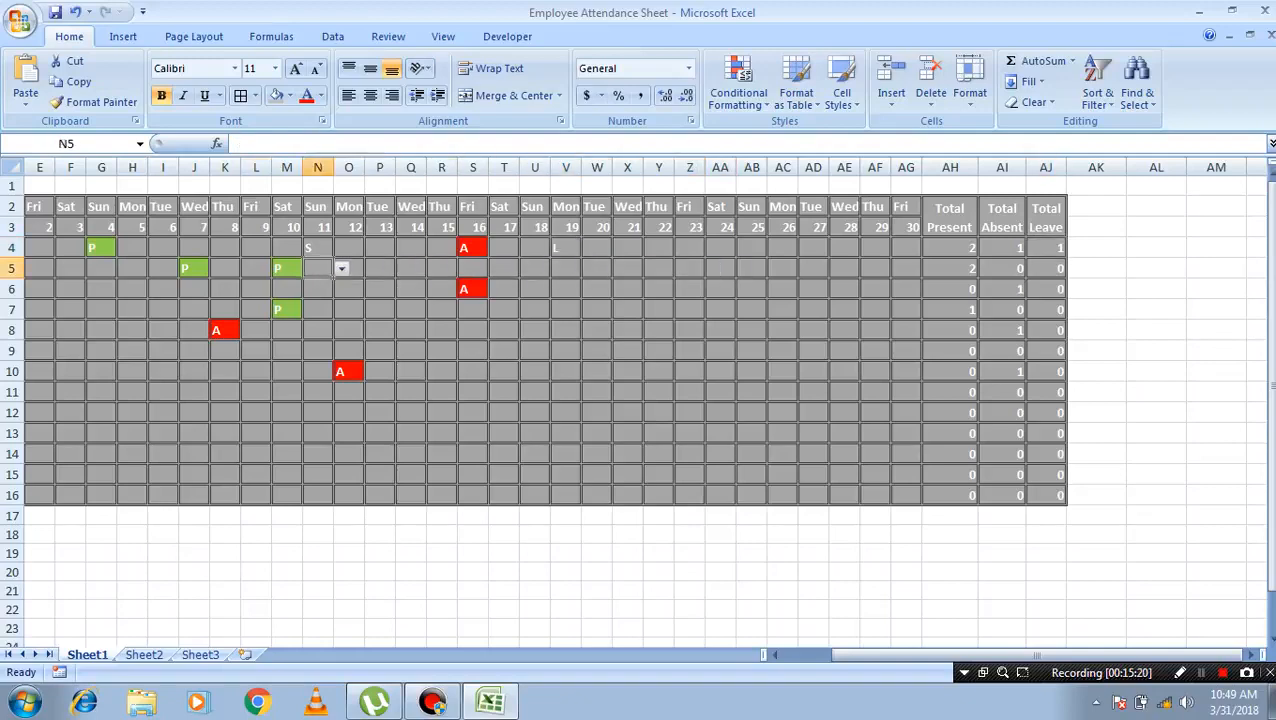
key(Right)
key(Right)
key(Right)
key(Right)
key(Right)
key(Left)
key(Left)
key(Left)
key(Left)
key(Left)
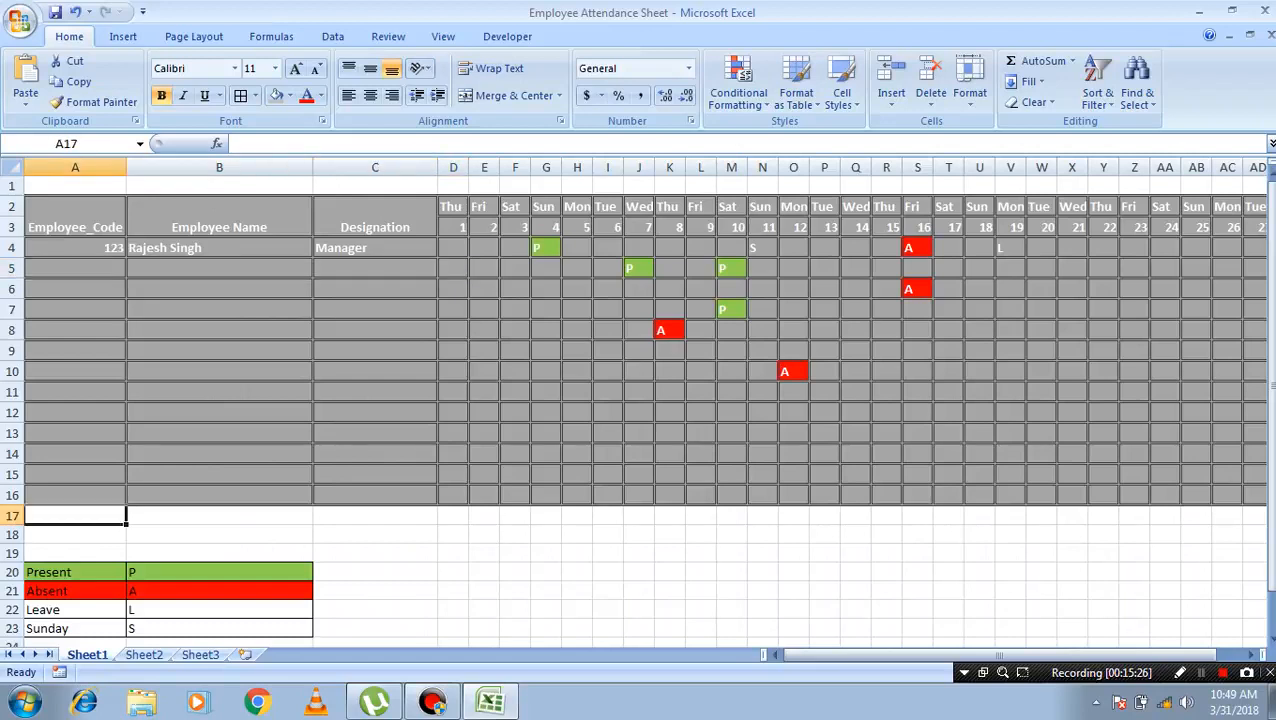
- Merge and center A17:C17, enter the label Daily Employees Strength, and make it bold with a grey fill
drag(75, 516, 375, 516)
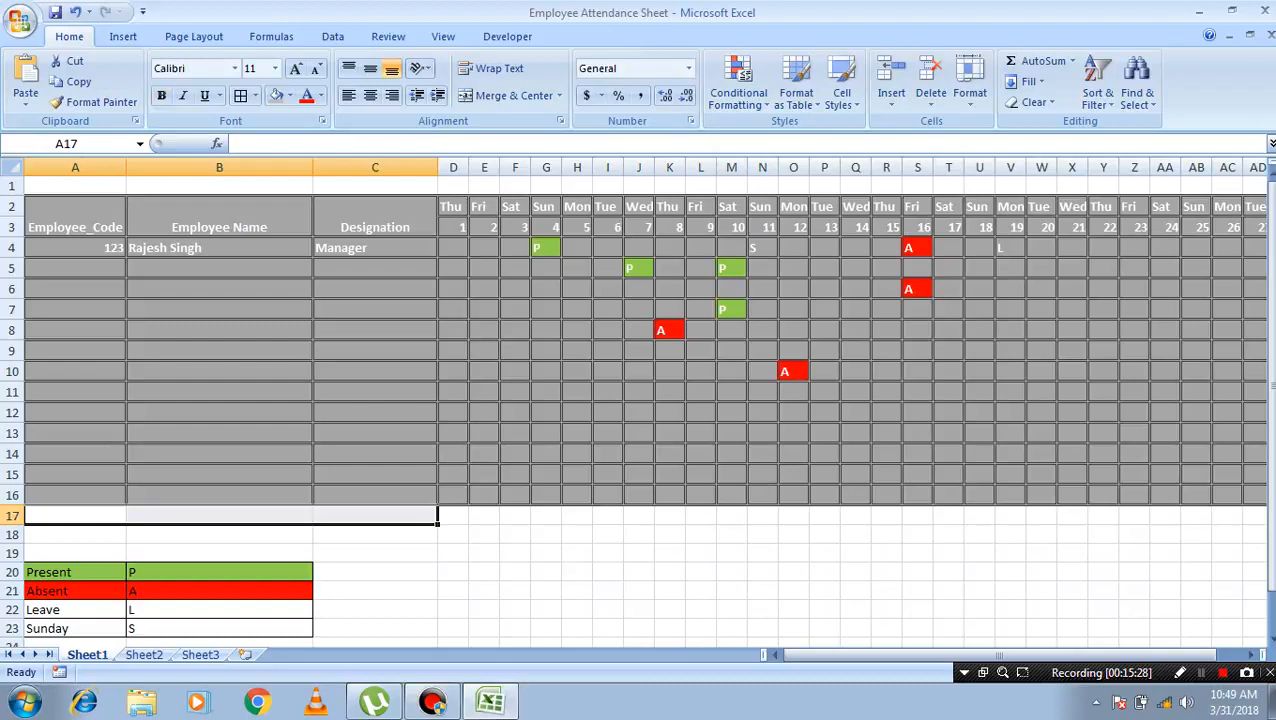
click(510, 95)
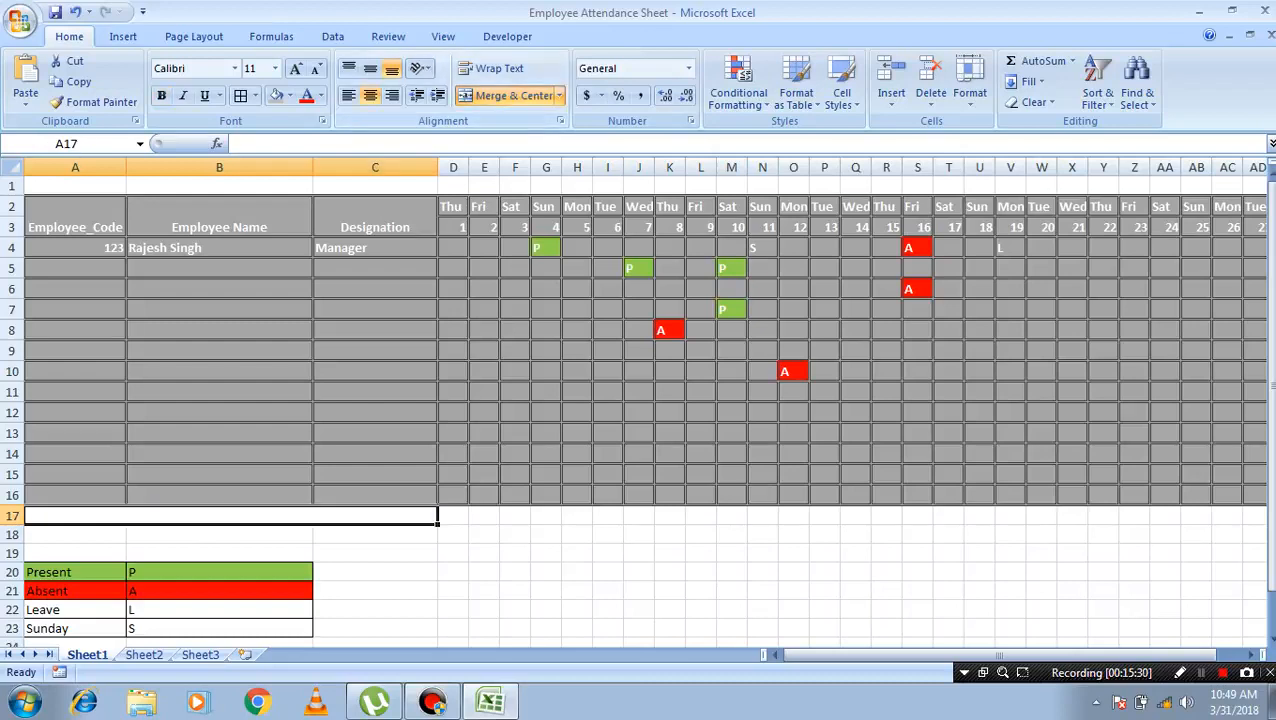
text(Dail)
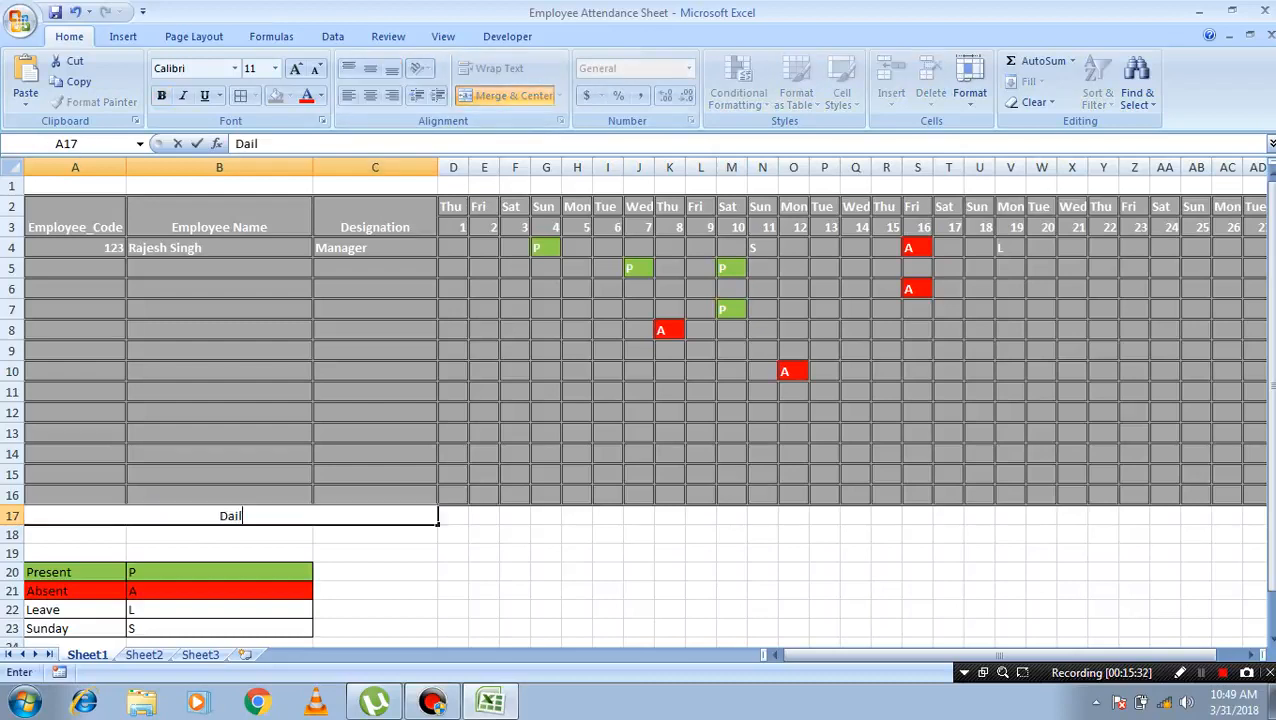
text(y Employ)
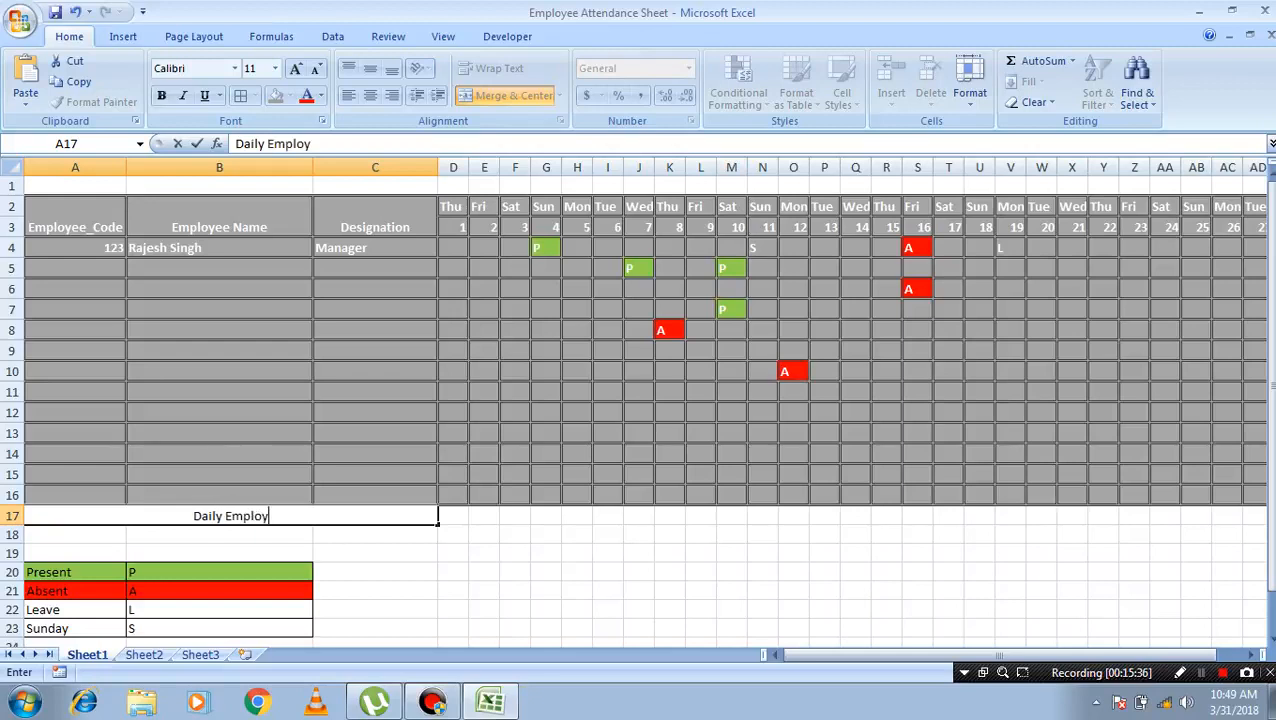
text(ees Strength)
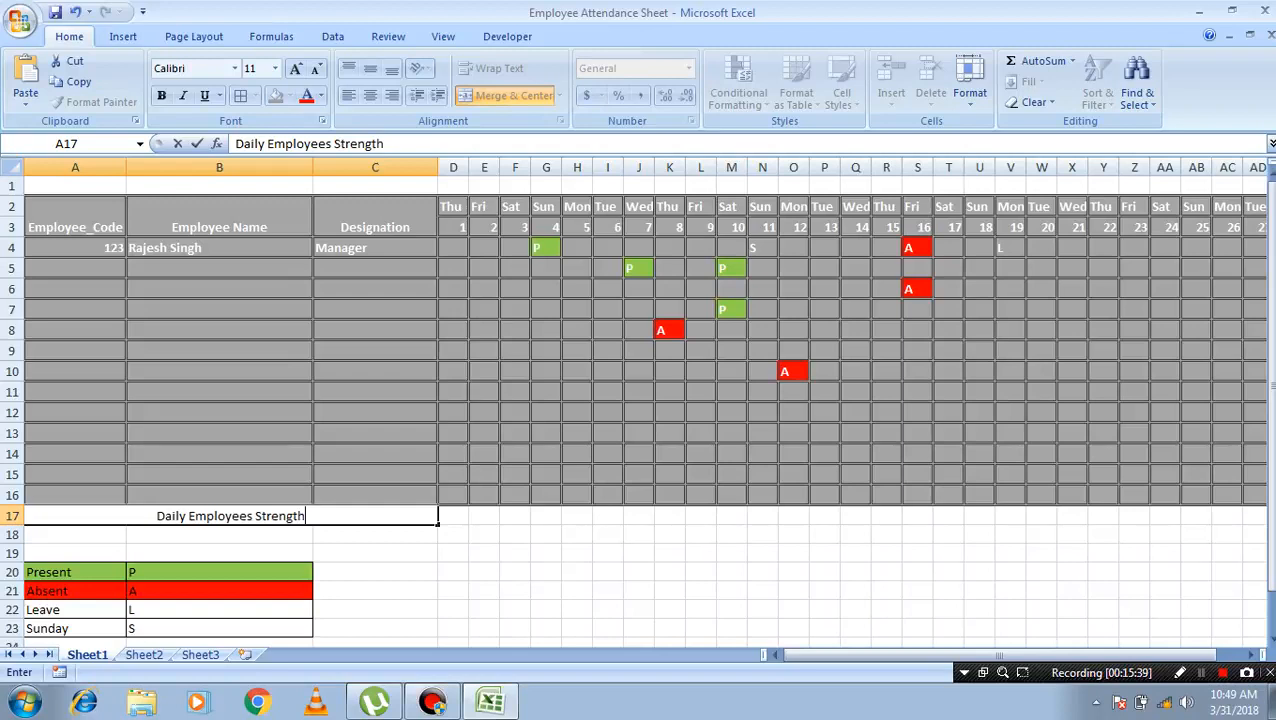
key(ctrl+Return)
key(ctrl+b)
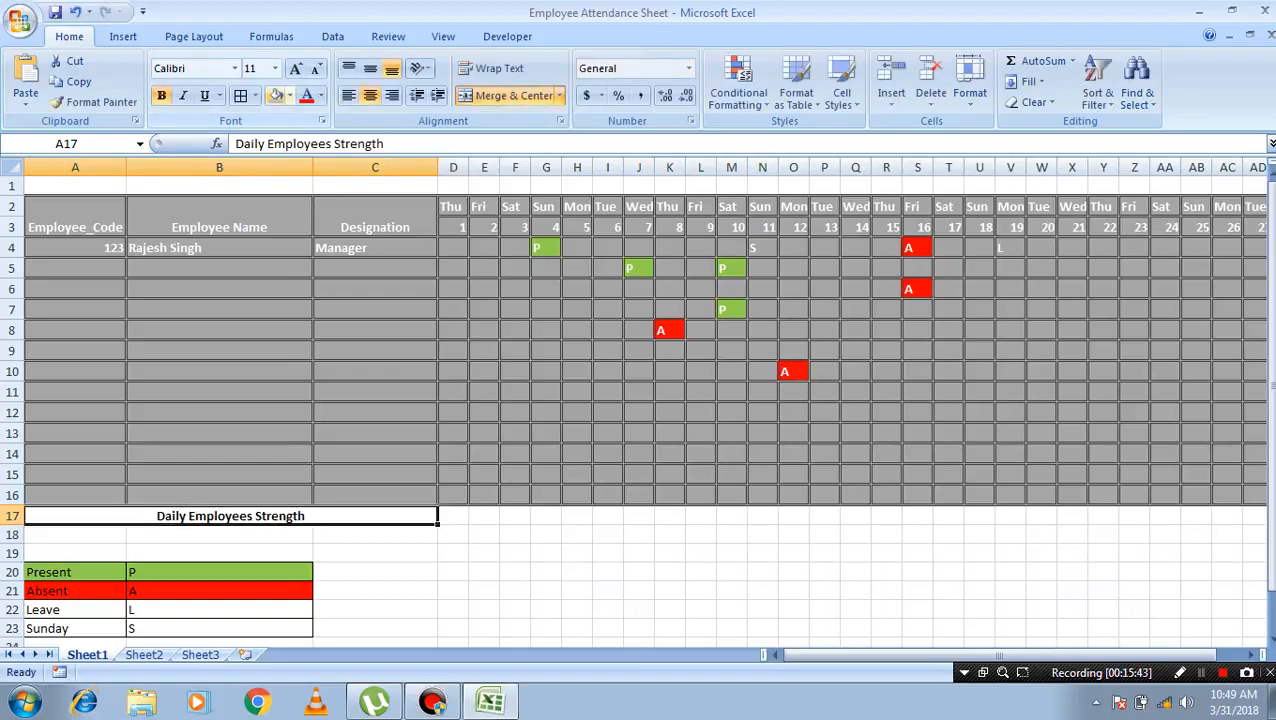
click(276, 96)
click(453, 516)
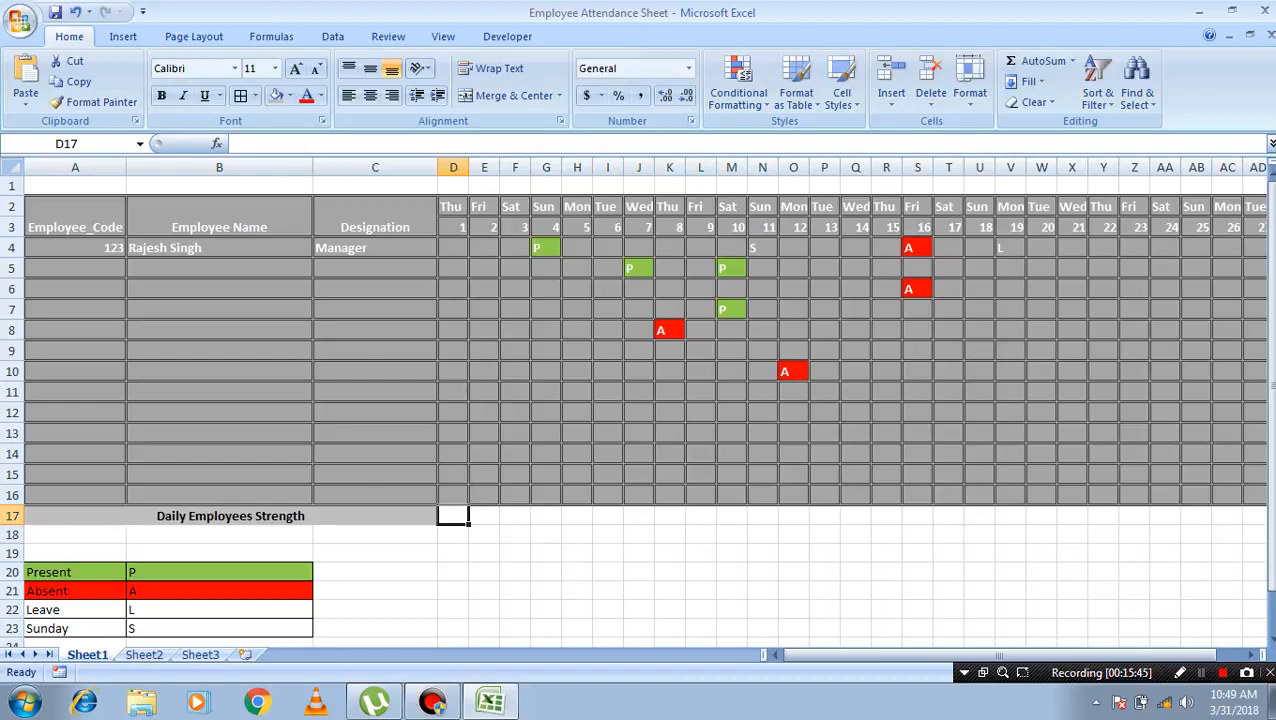
drag(453, 516, 1078, 516)
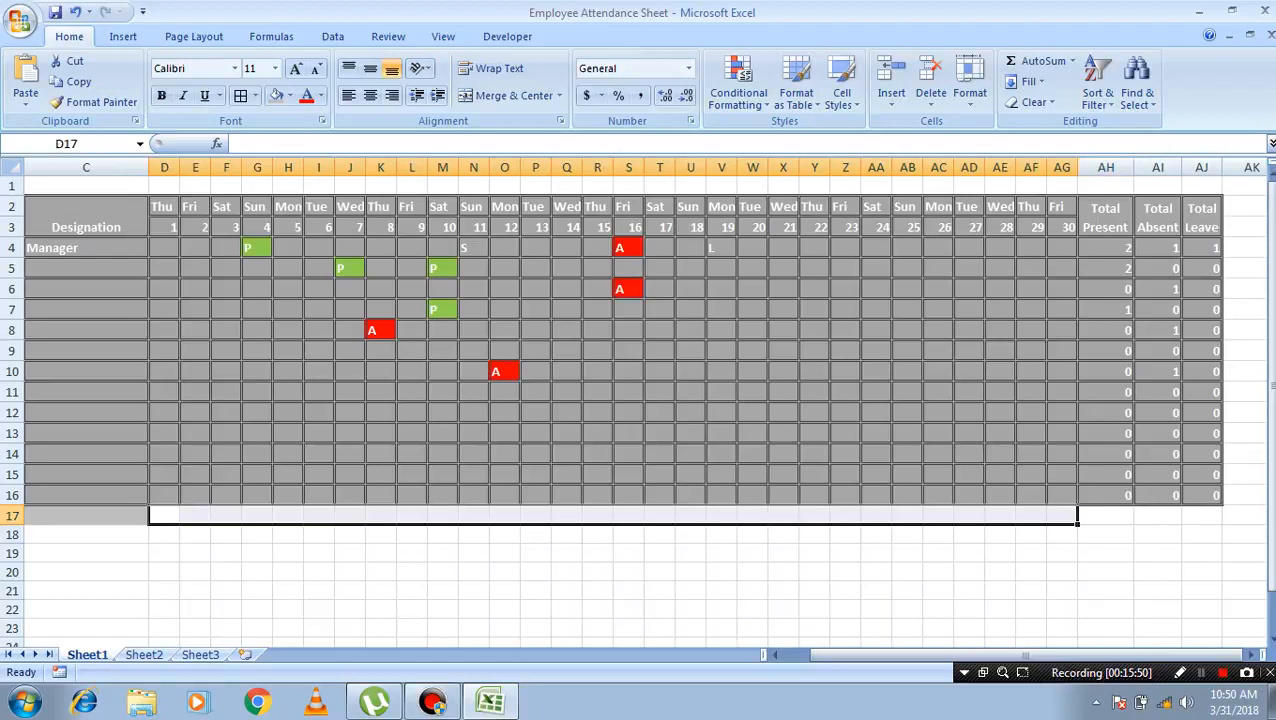
click(164, 516)
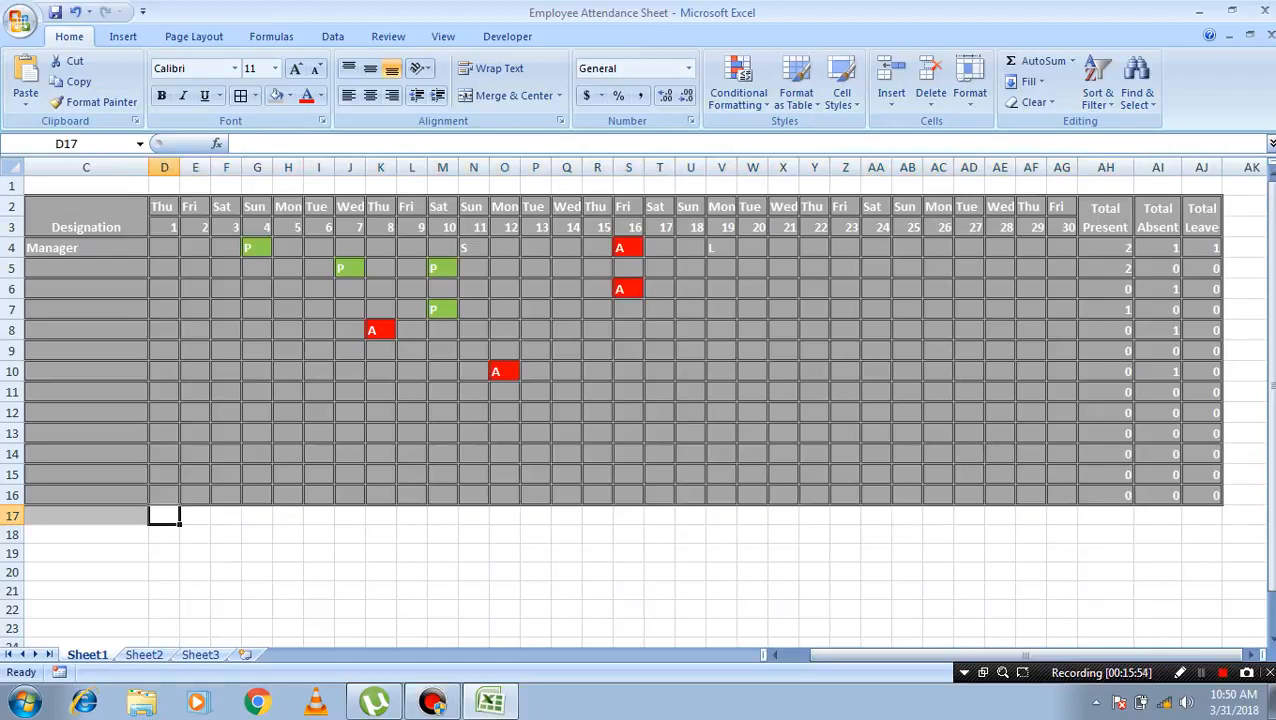
key(alt)
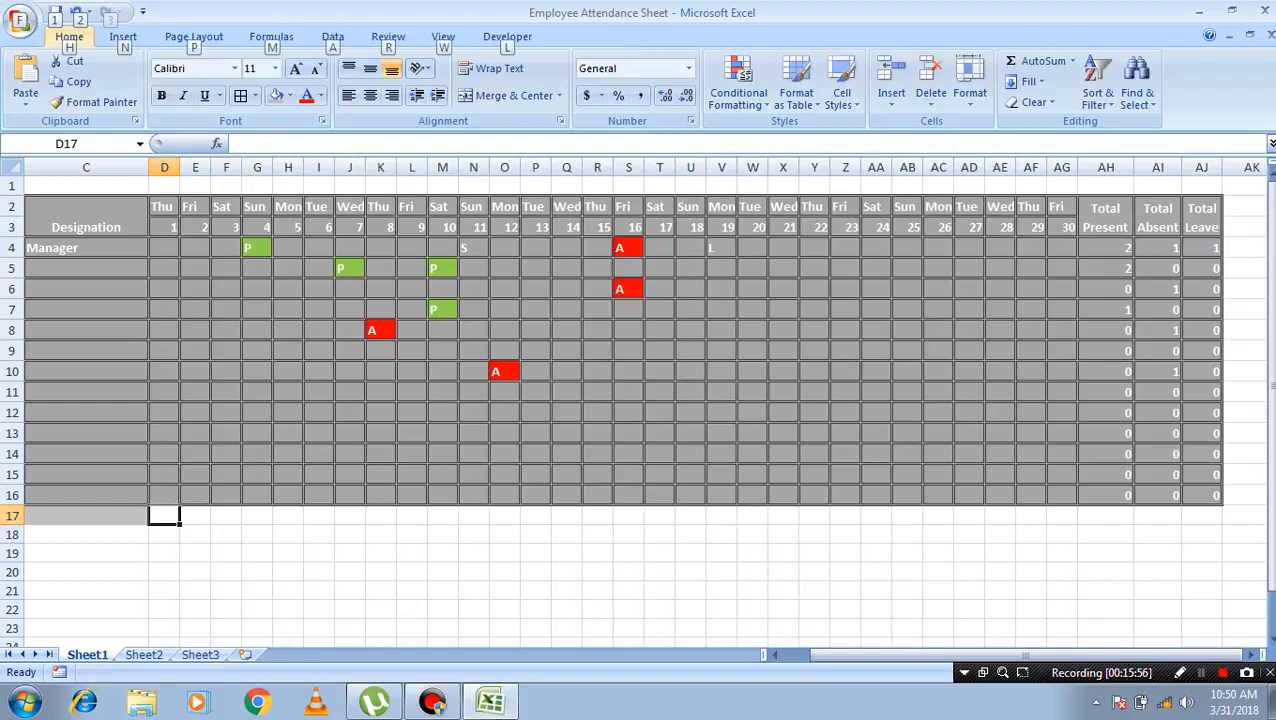
key(alt)
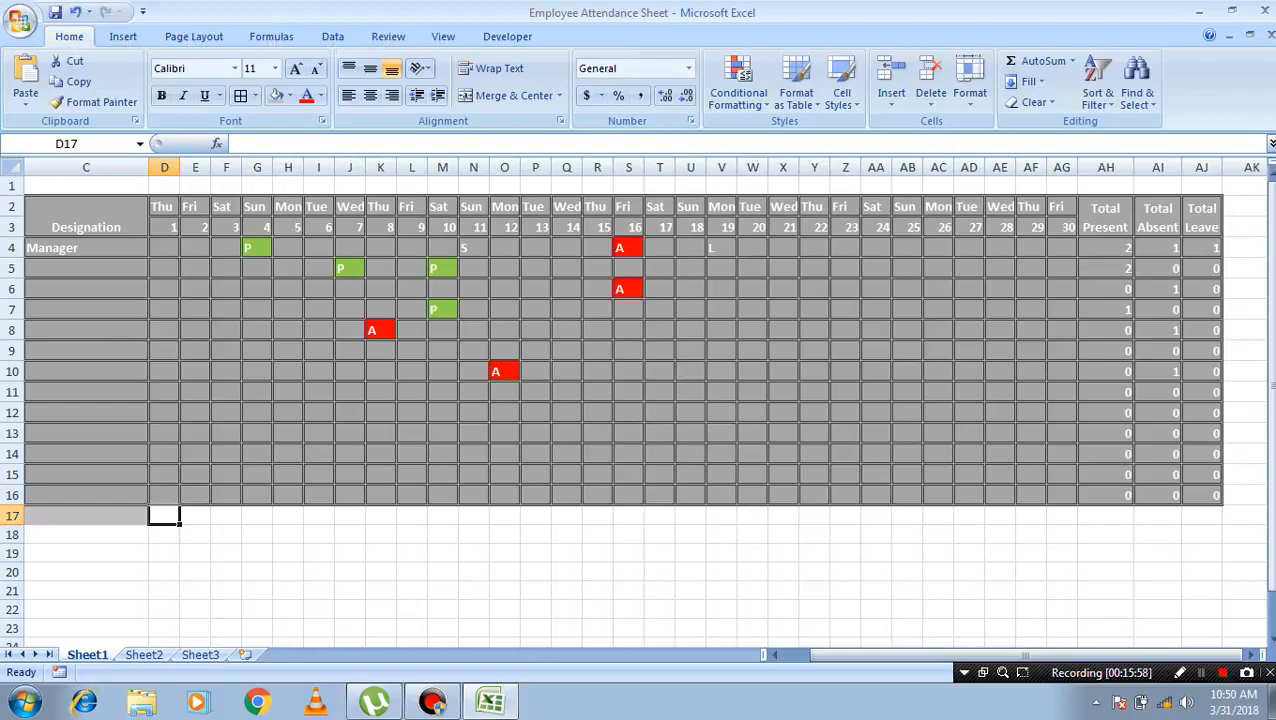
text(=su)
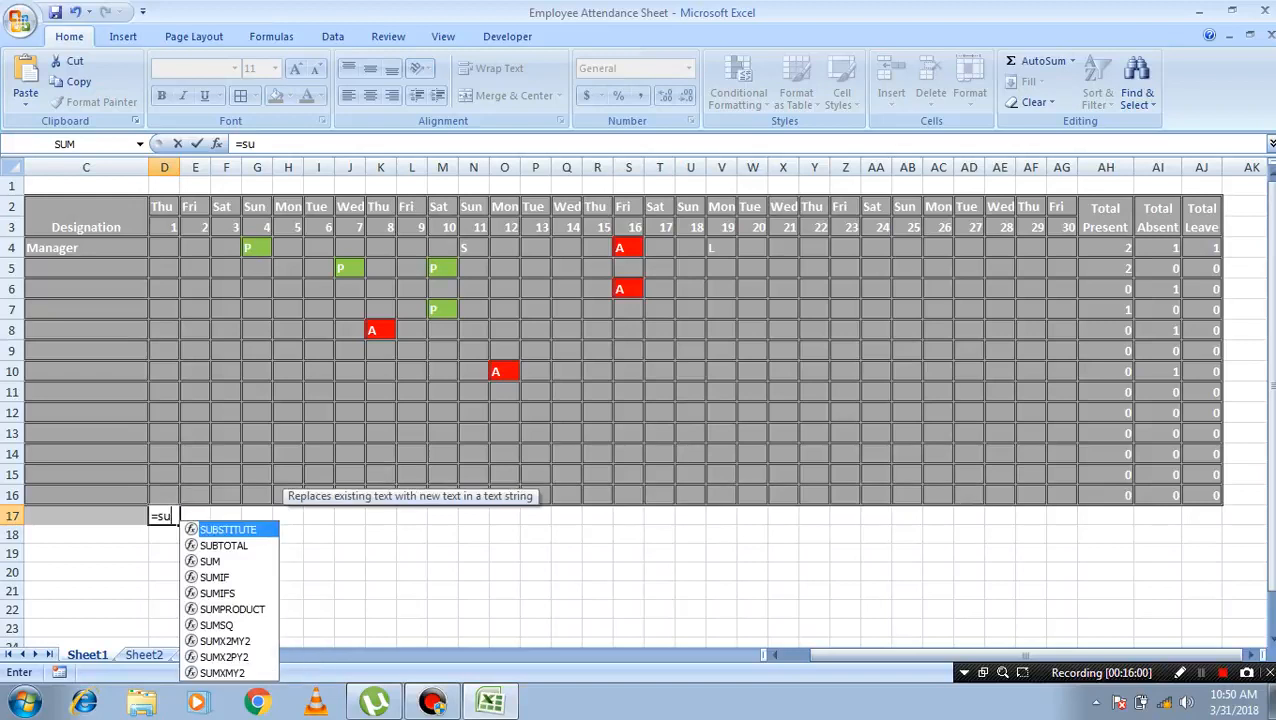
text(m()
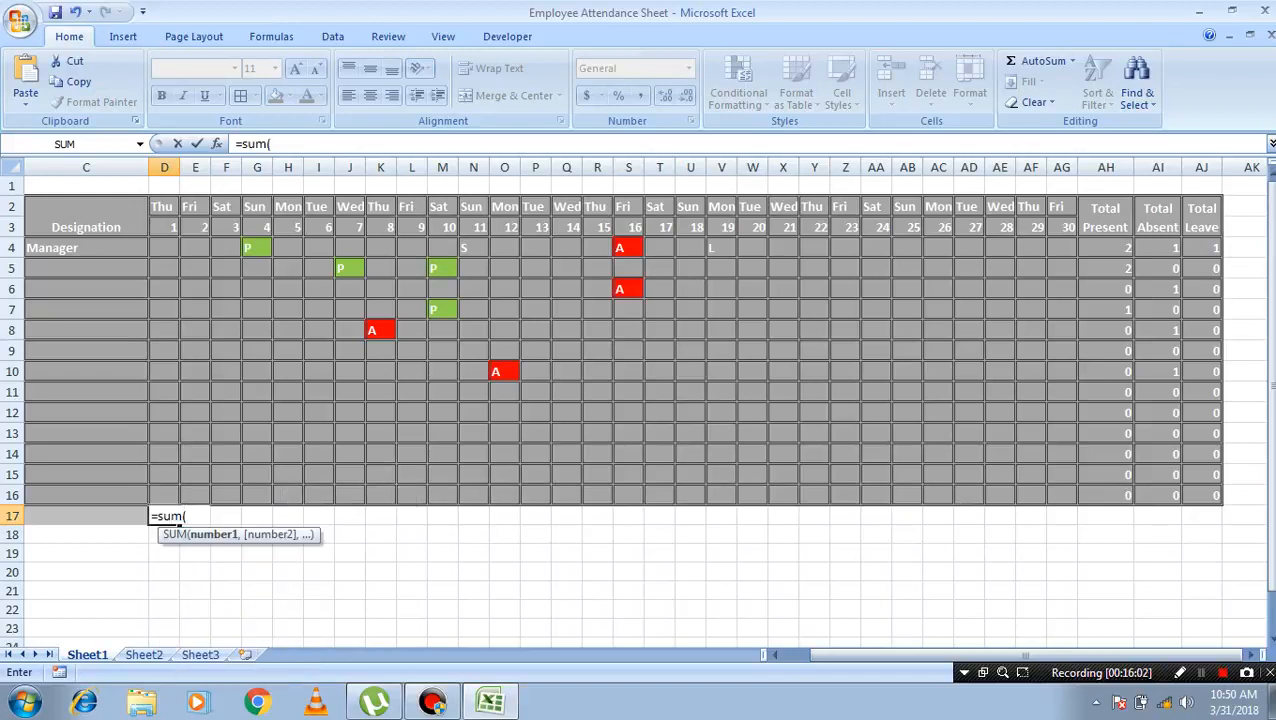
drag(164, 248, 167, 496)
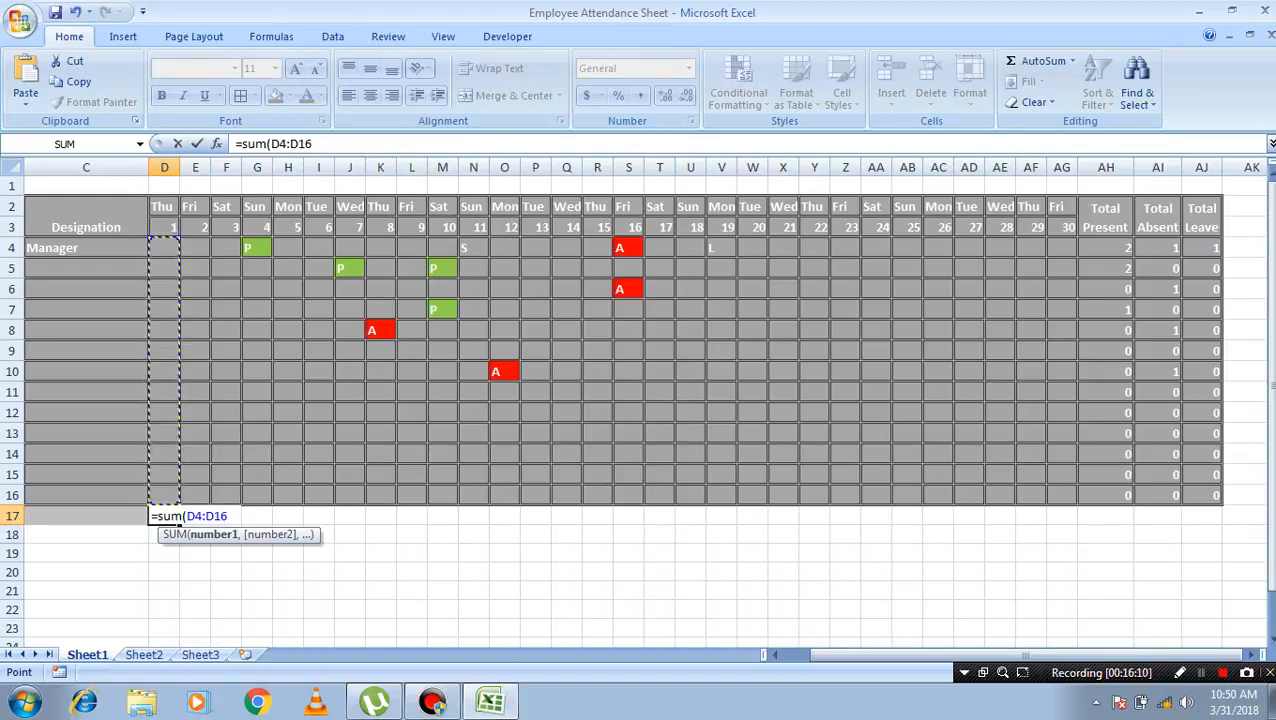
key(BackSpace)
key(BackSpace)
key(BackSpace)
key(BackSpace)
key(BackSpace)
key(BackSpace)
key(BackSpace)
key(BackSpace)
key(Escape)
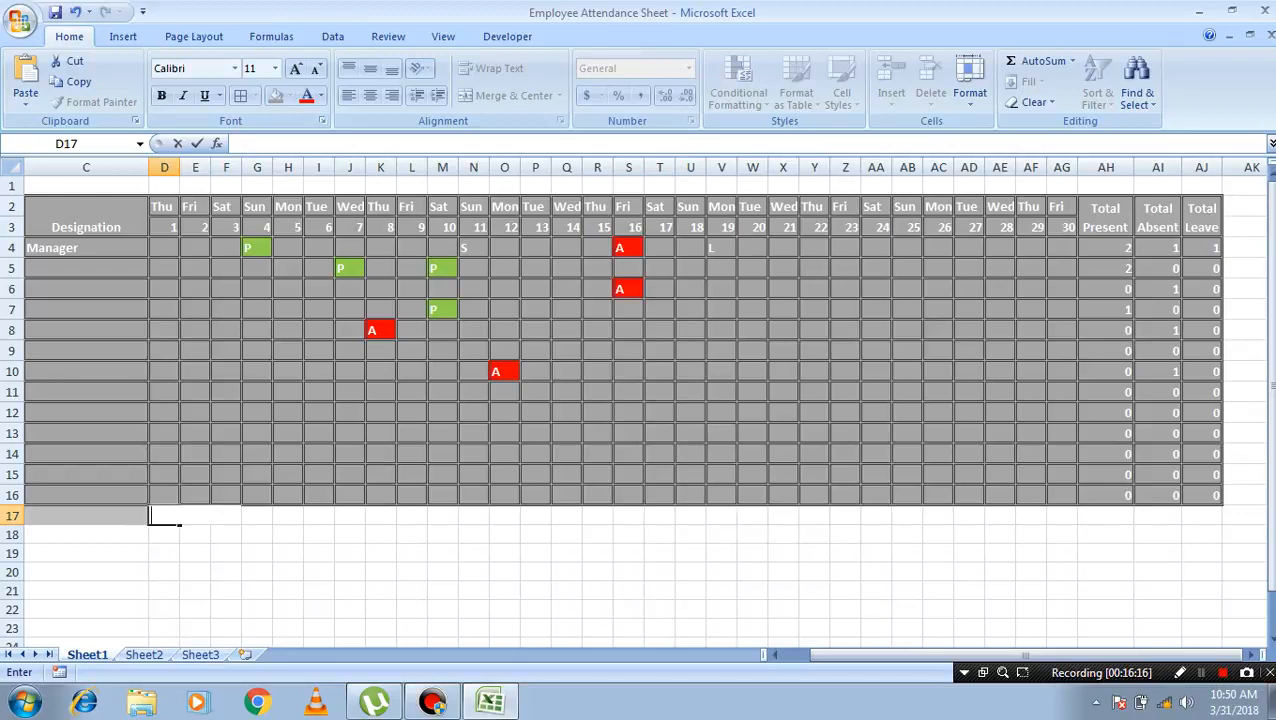
key(Left)
key(Right)
key(Left)
key(Right)
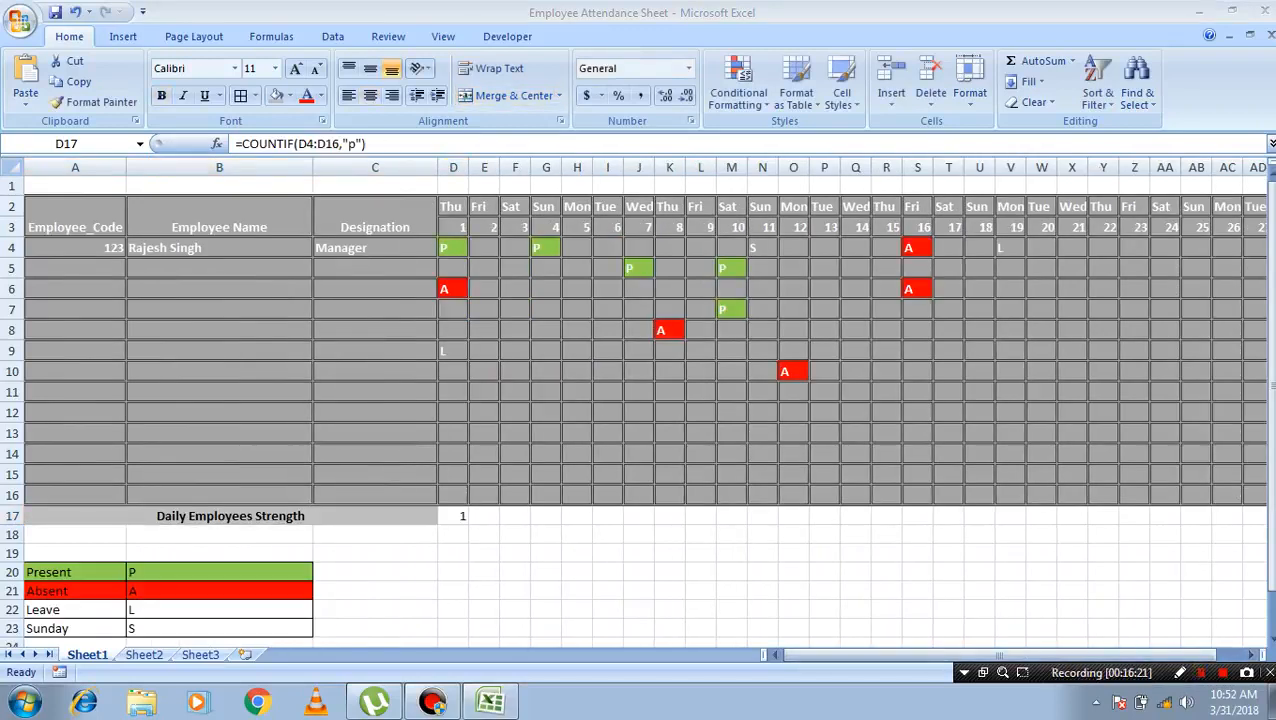
- Count the employees present on day 1 in D17 with =COUNTIF(D4:D16,"P") and fill the formula across to AG17
click(453, 516)
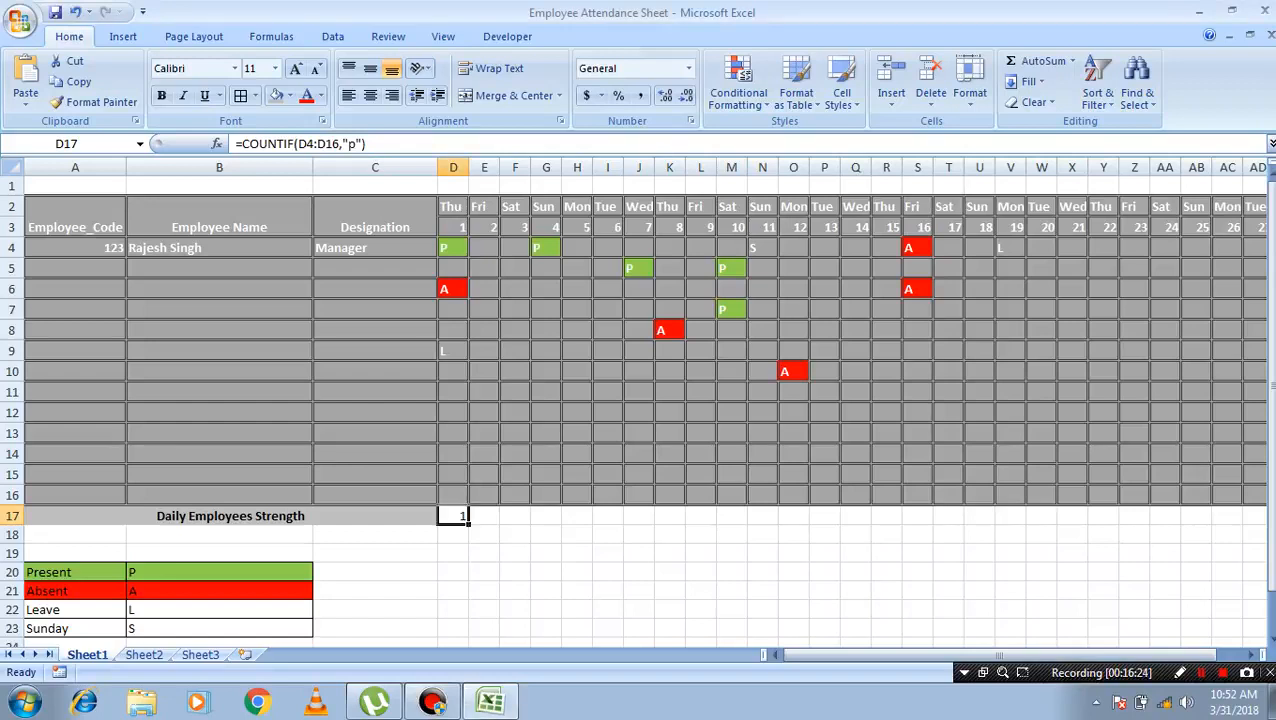
text(=co)
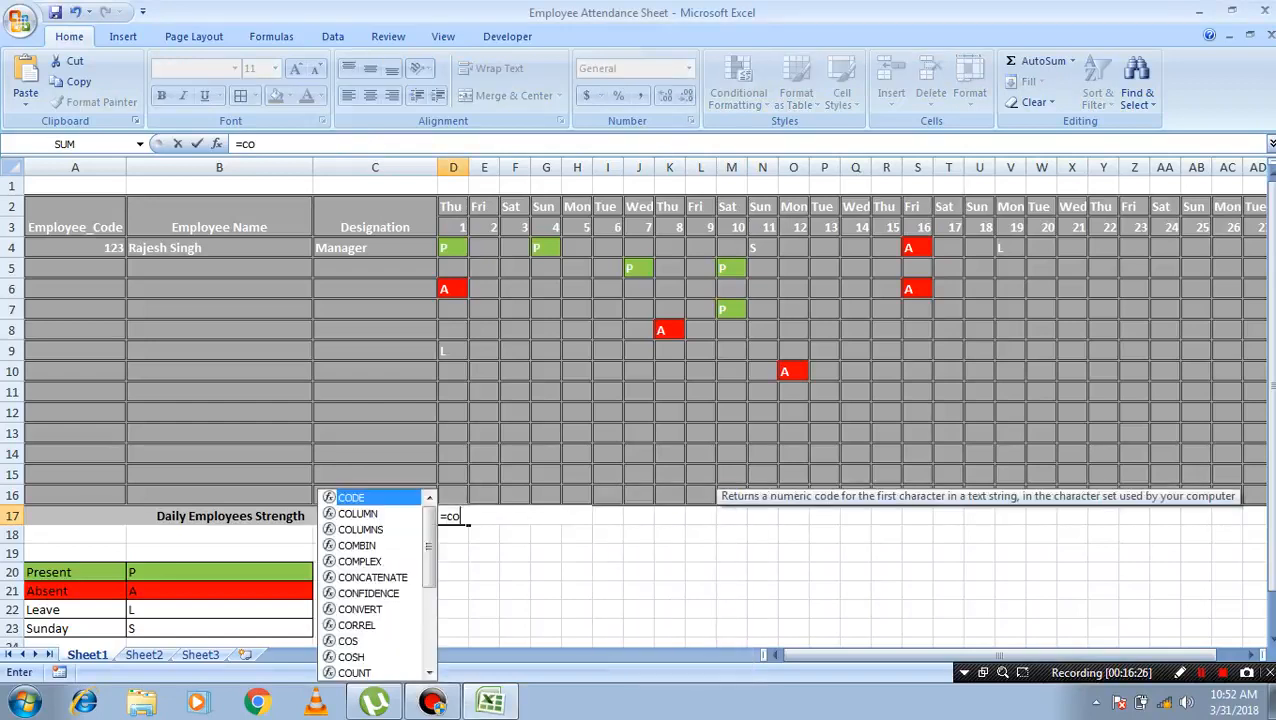
text(untif)
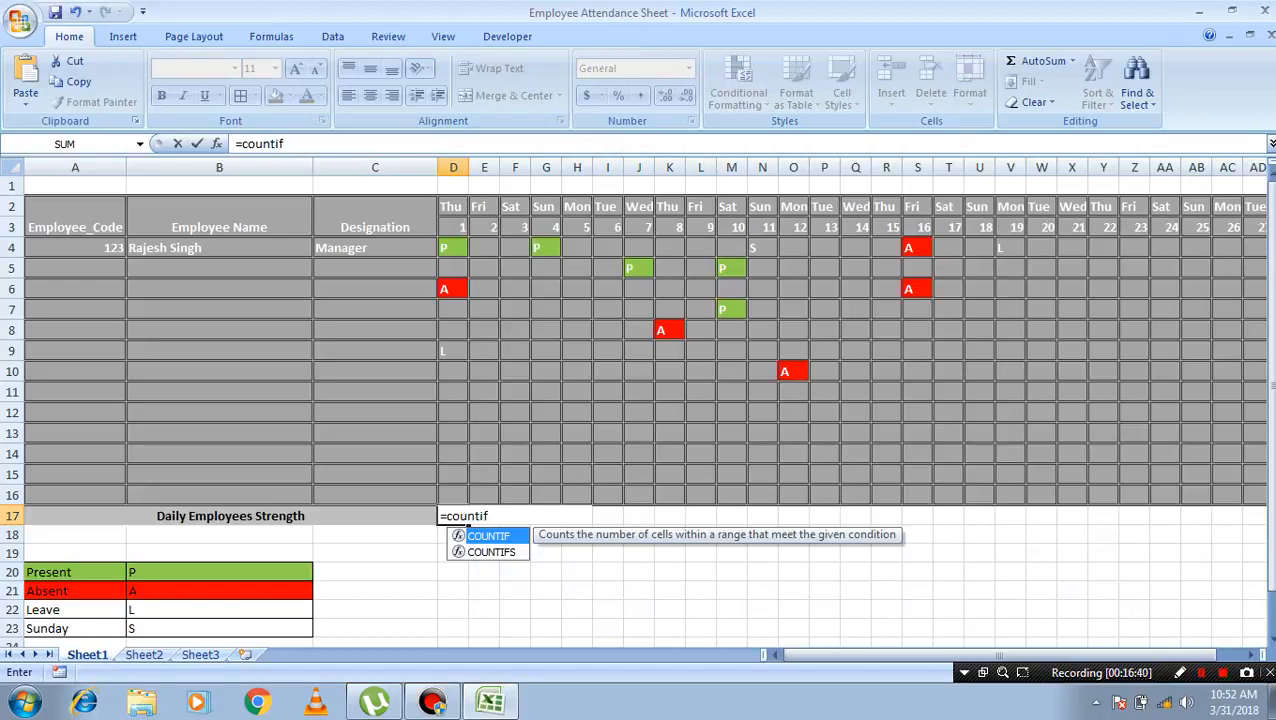
key(Tab)
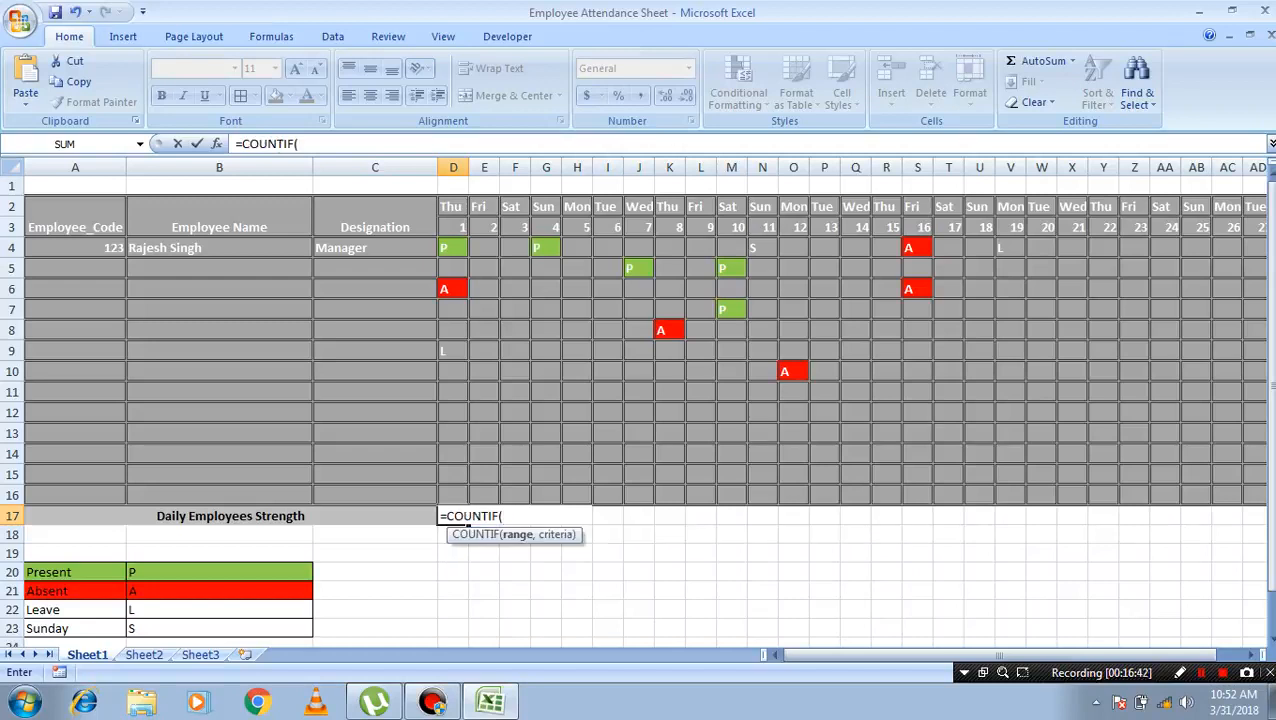
drag(453, 248, 458, 500)
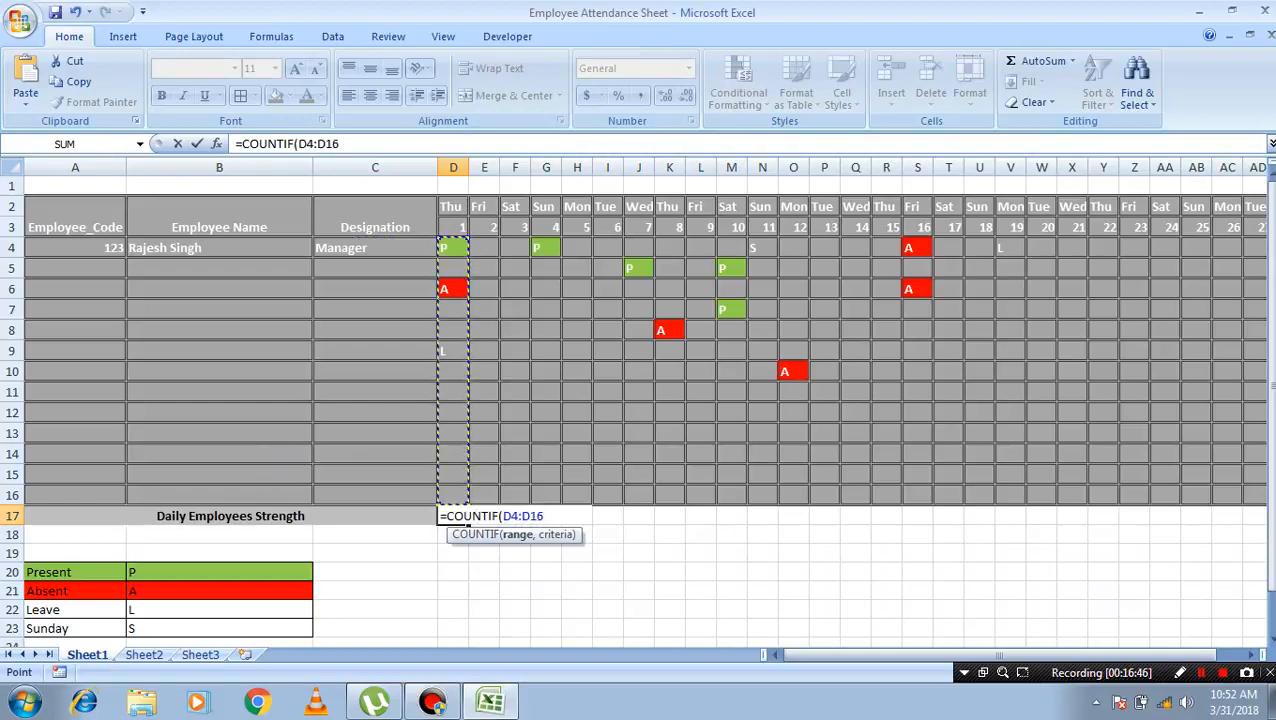
text(,")
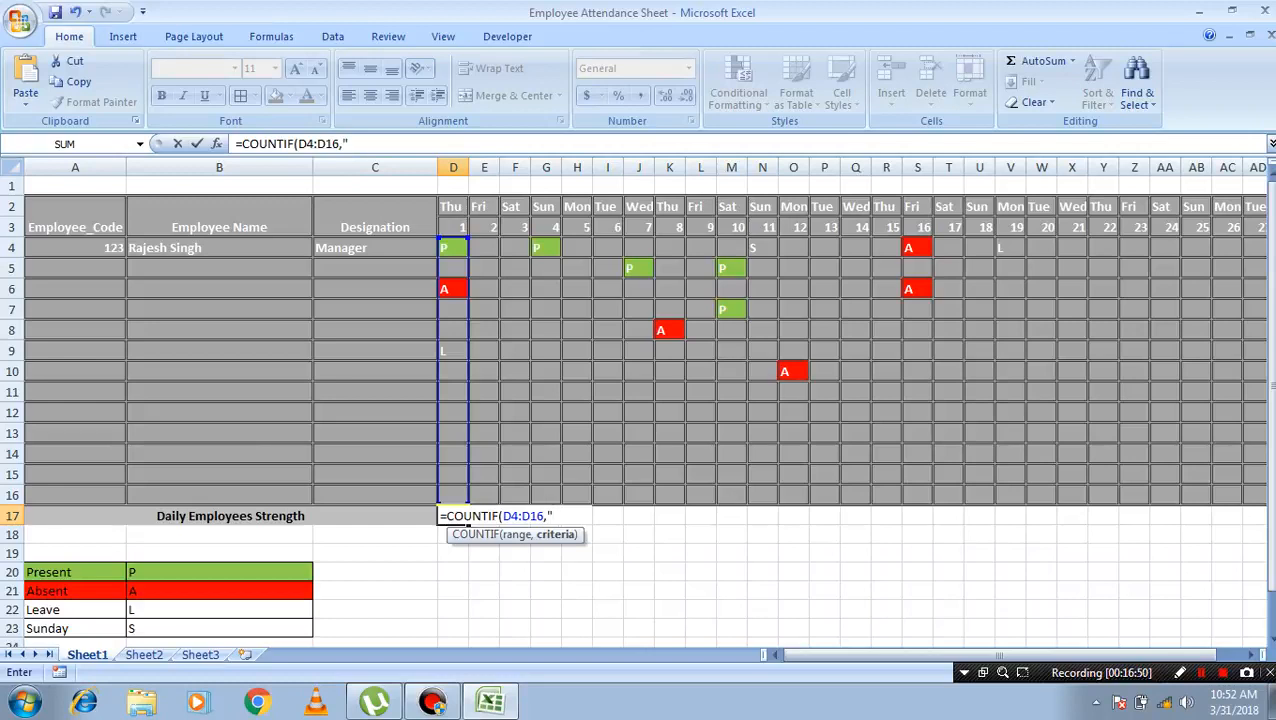
text(P")
key(Return)
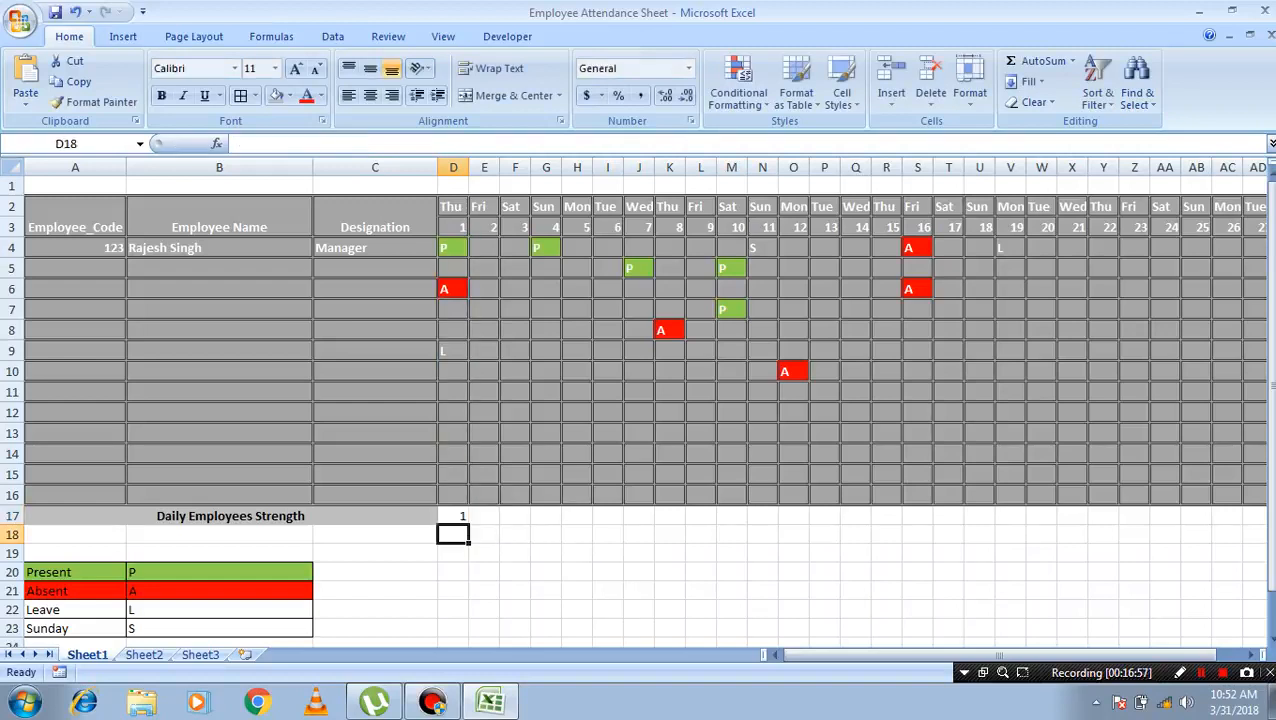
key(Up)
drag(468, 521, 1255, 517)
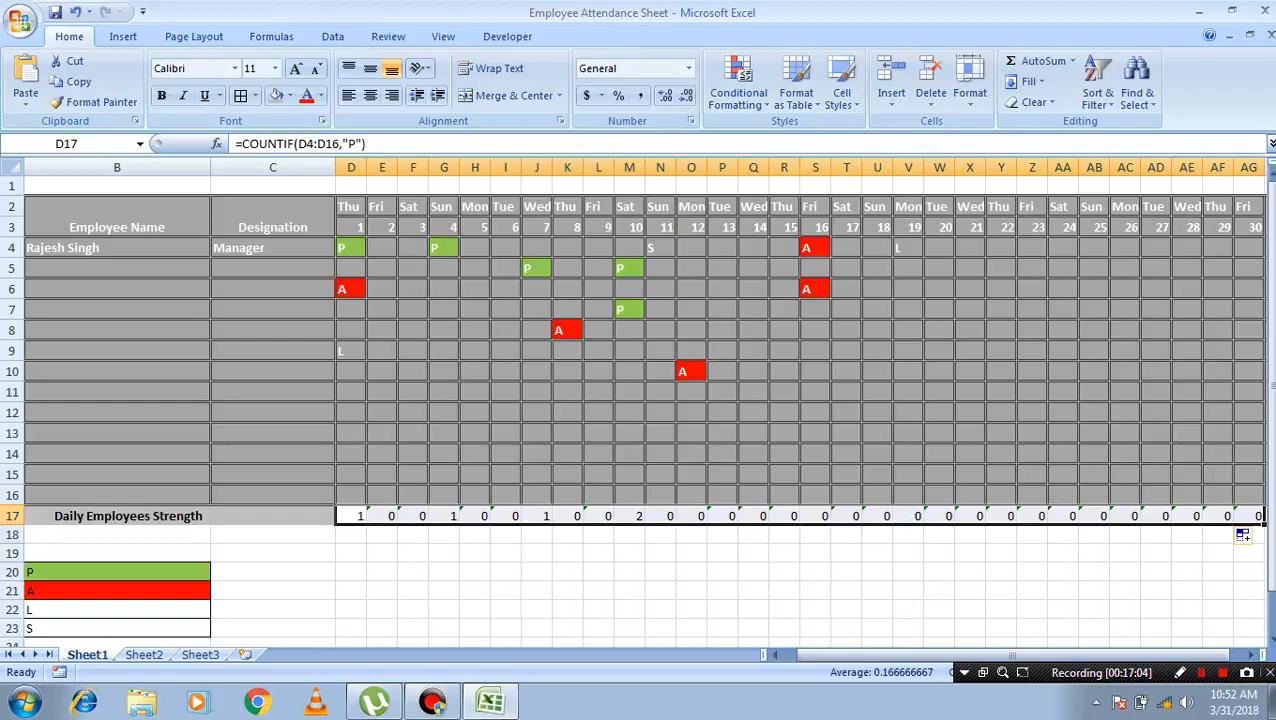
- Format the Daily Employees Strength row from A17 to AJ17 with bold text, cell borders and the grey fill
drag(120, 516, 1215, 516)
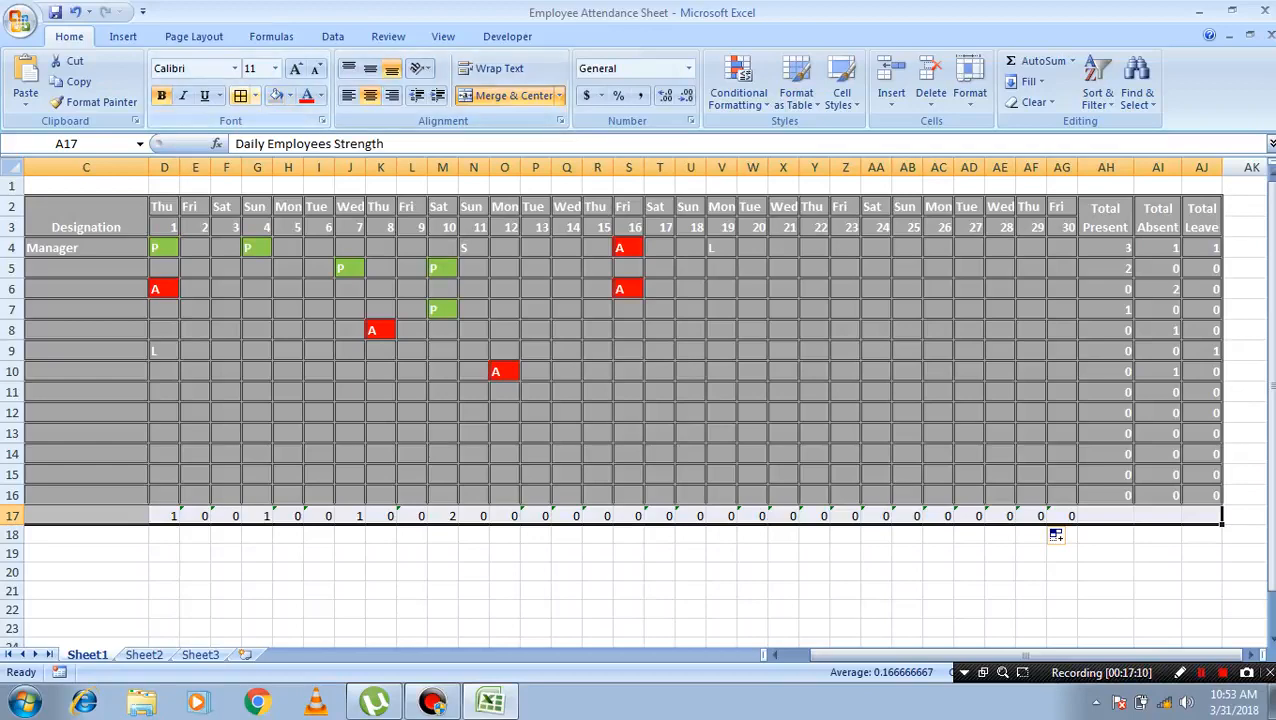
click(240, 96)
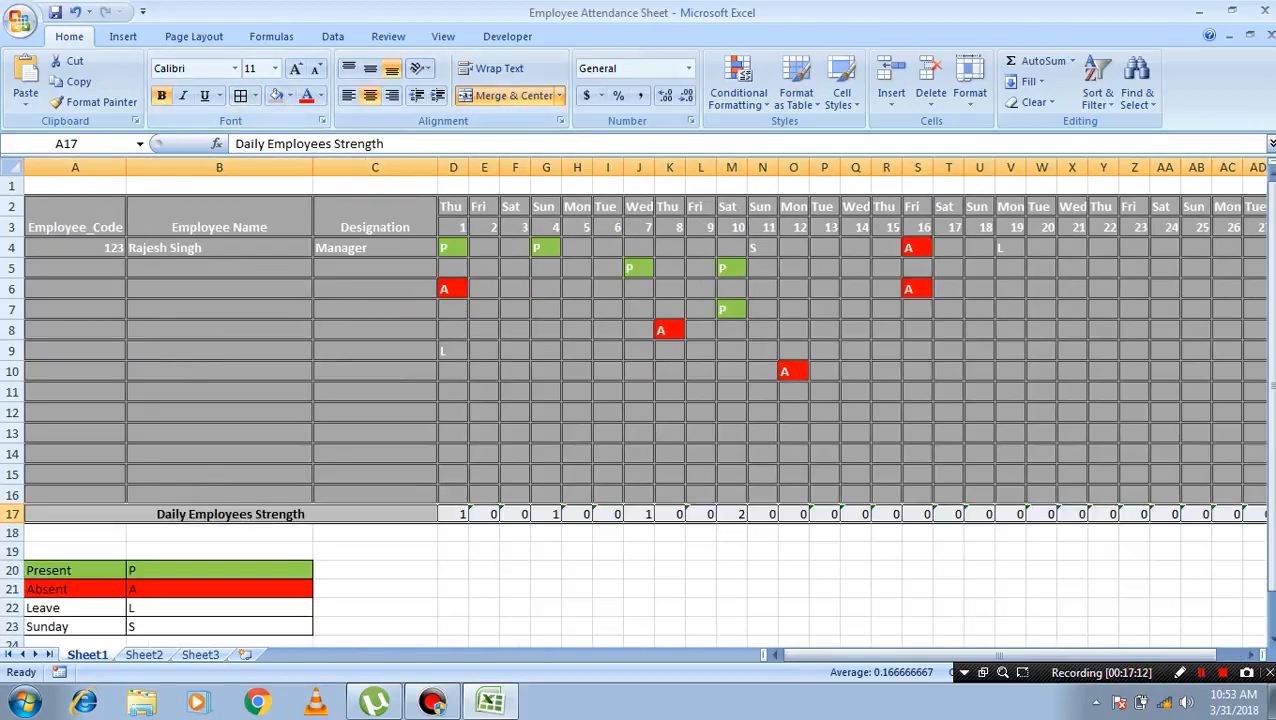
click(275, 96)
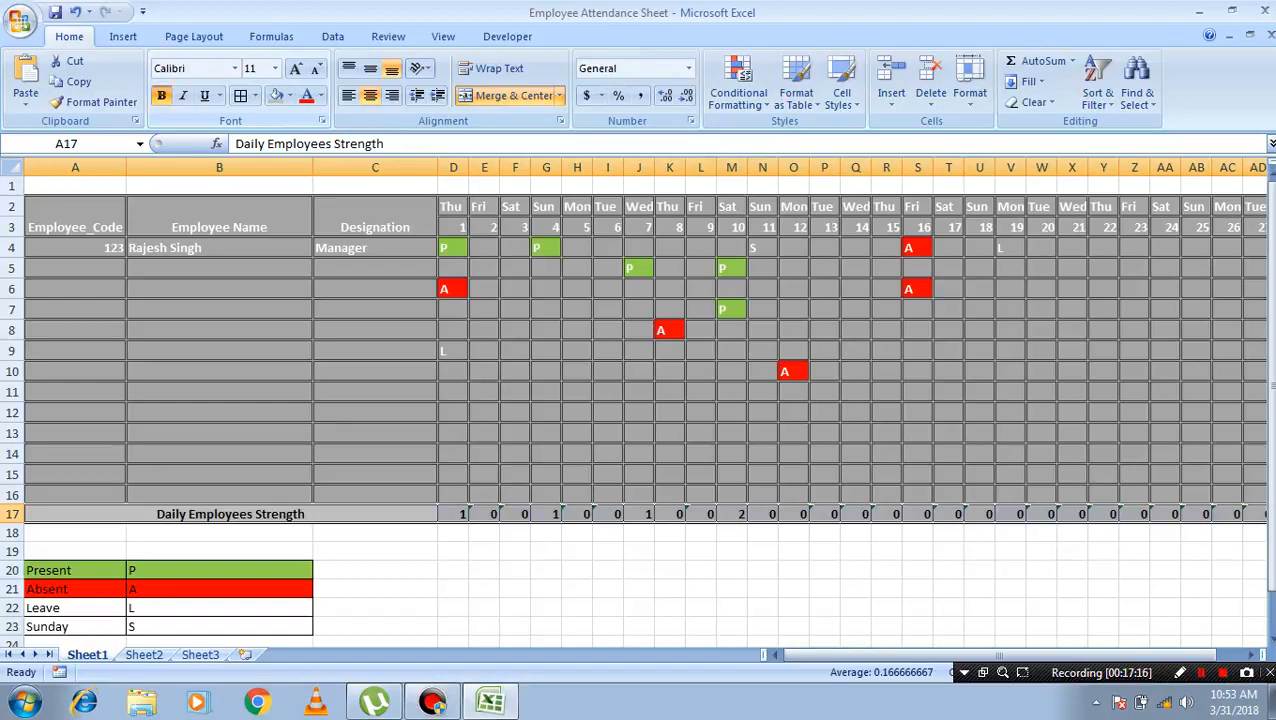
click(607, 474)
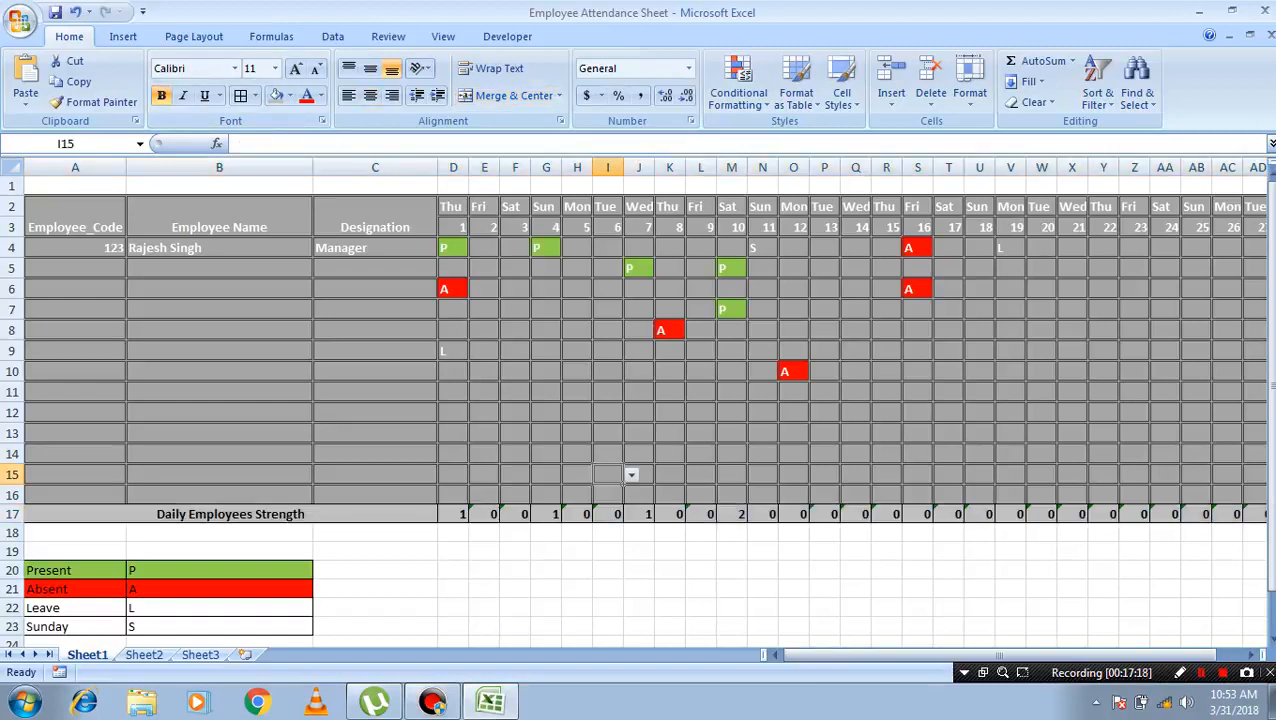
- Test the day 1 strength count by choosing P from the dropdown lists in D5 and D8
click(462, 514)
click(452, 268)
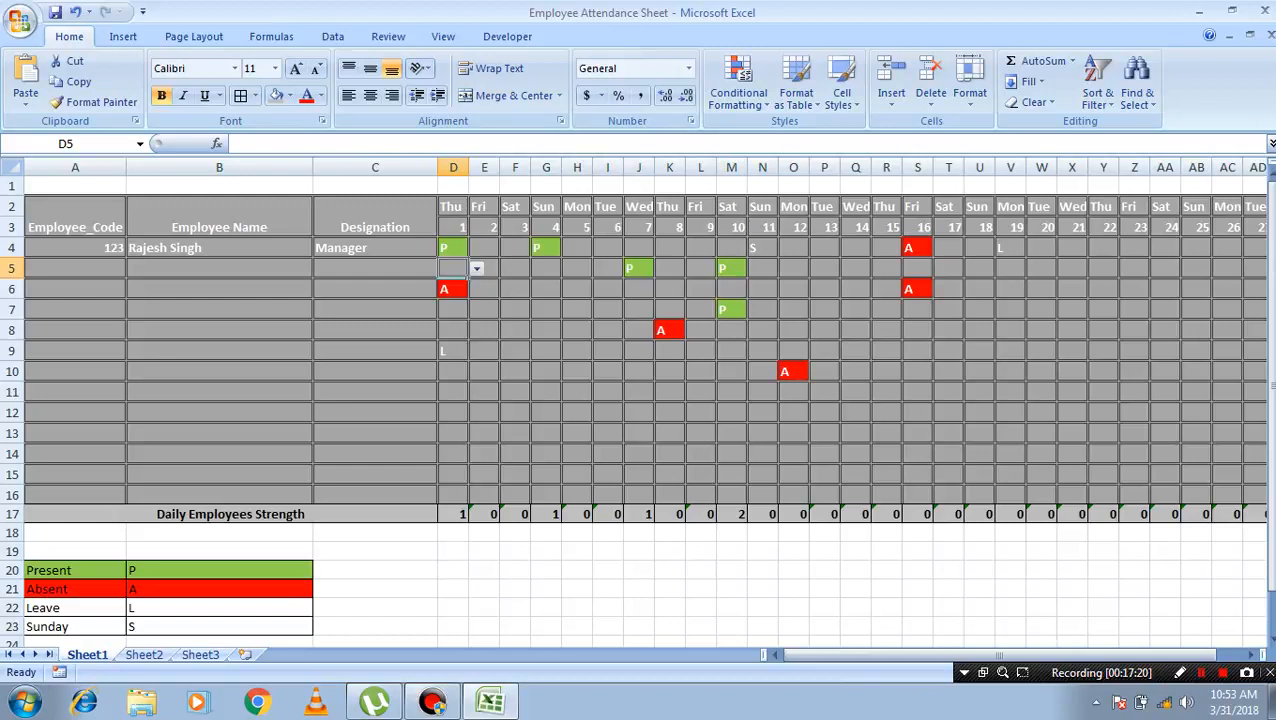
click(476, 269)
click(452, 285)
click(452, 330)
click(476, 330)
click(450, 348)
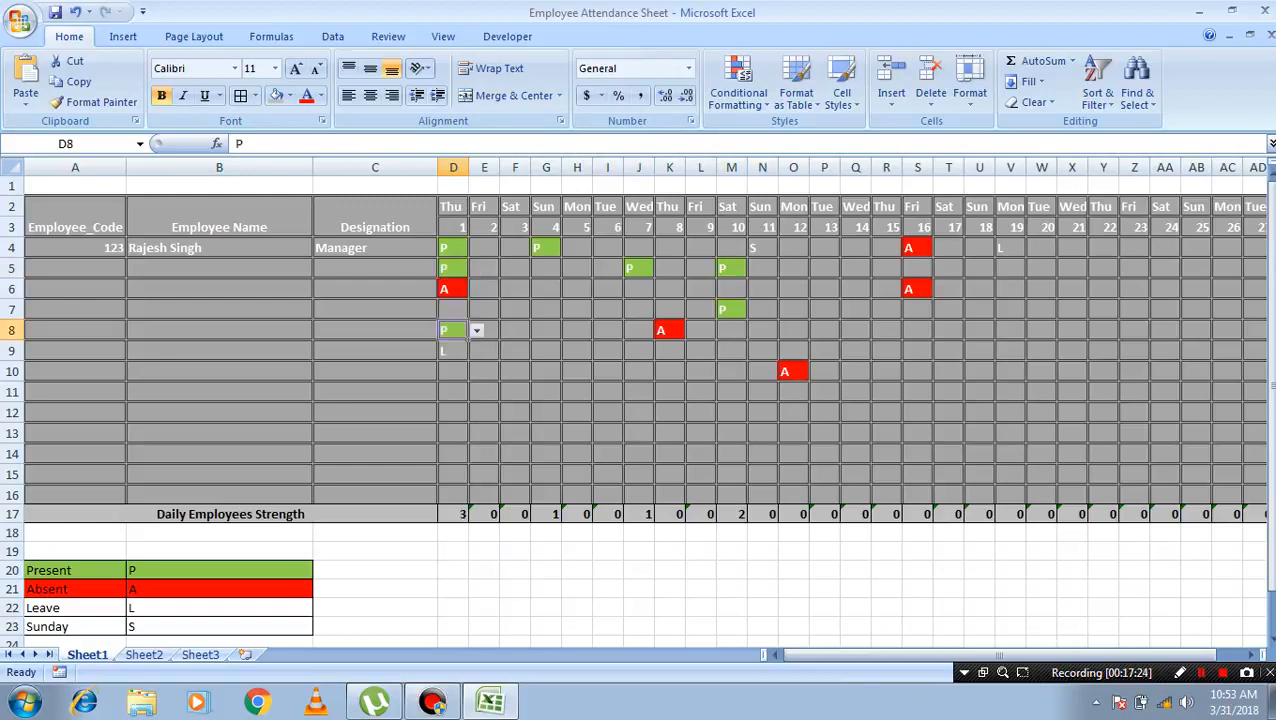
- Mark leave on day 1 by choosing L from the dropdown lists in D10 and D12
click(452, 371)
click(476, 372)
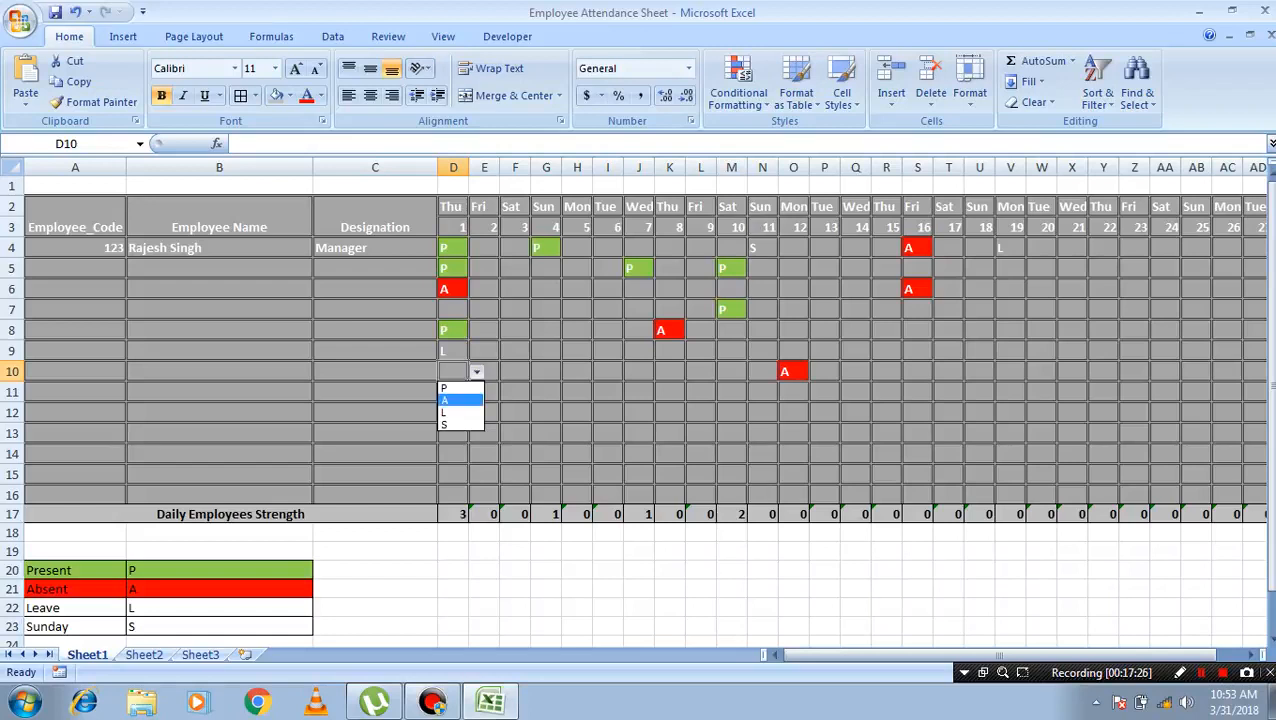
click(458, 412)
click(460, 412)
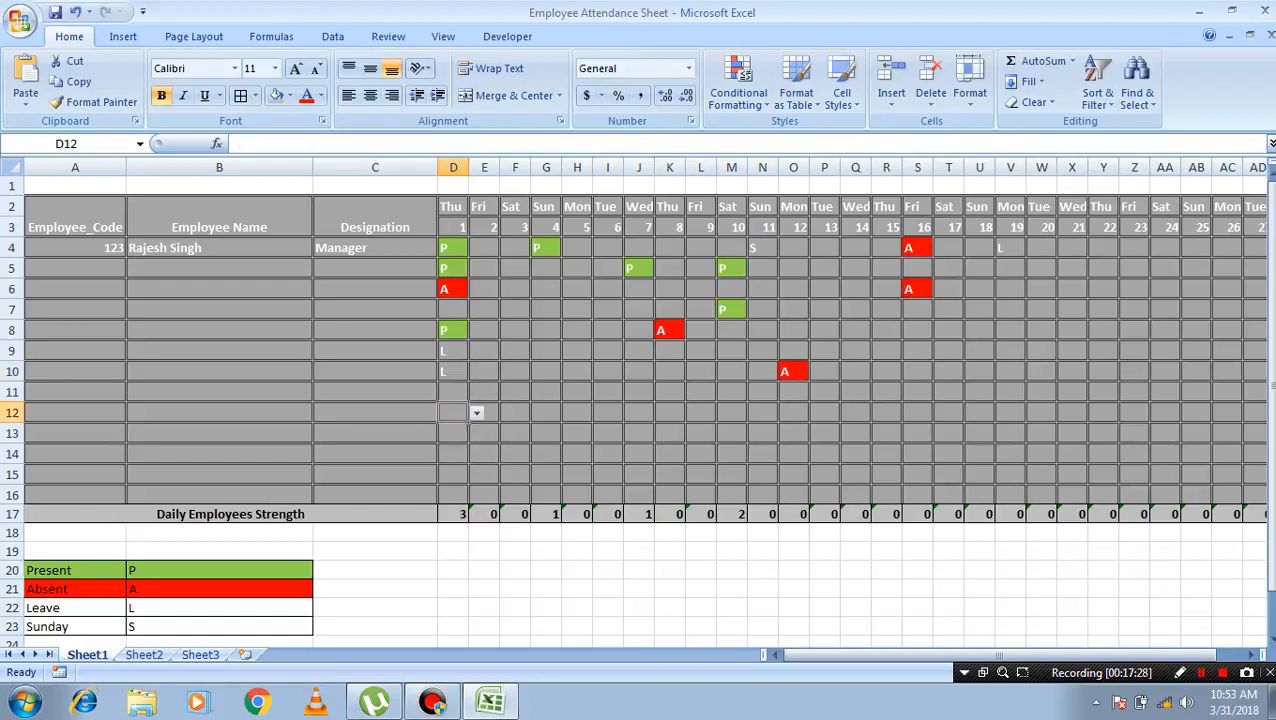
click(476, 412)
click(460, 454)
click(515, 433)
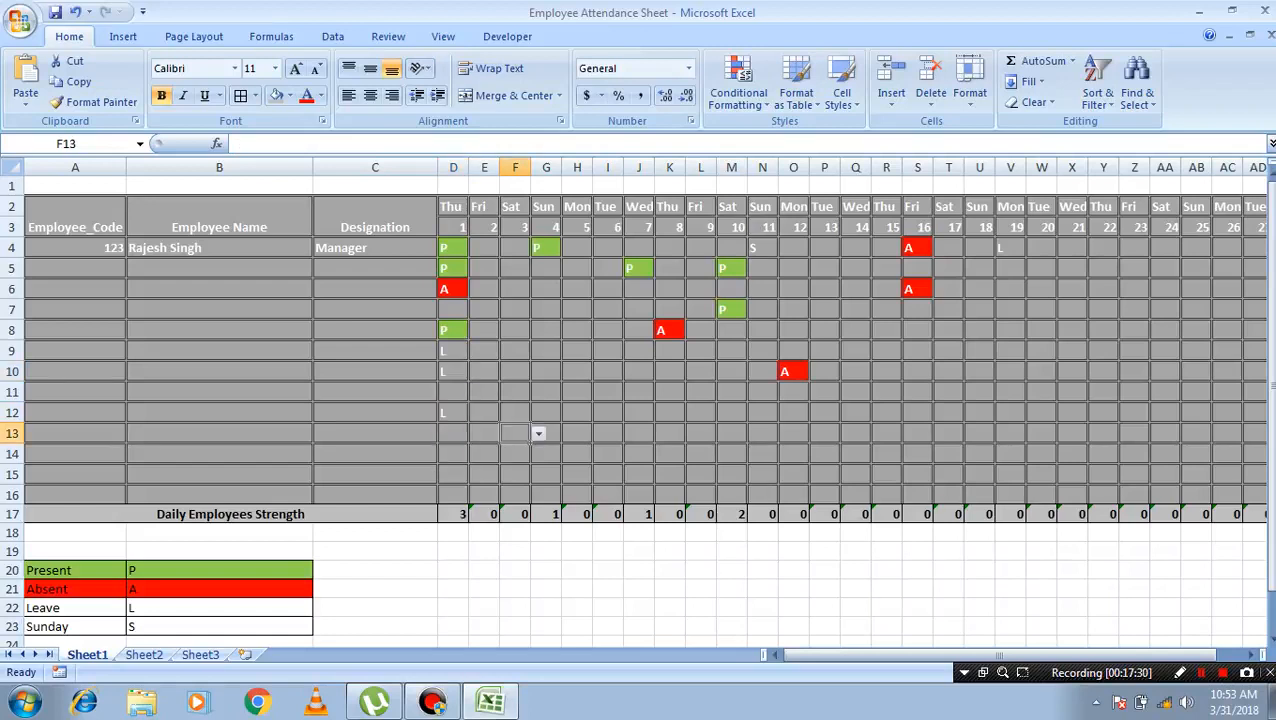
click(219, 392)
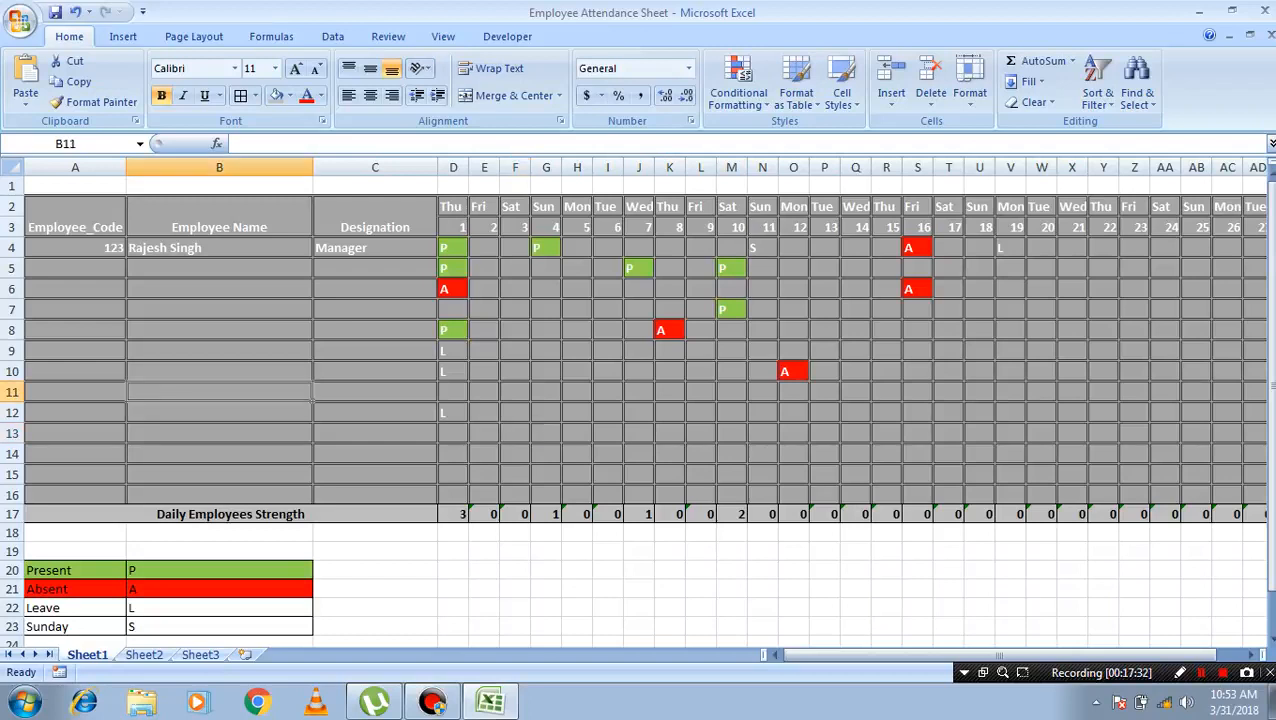
click(75, 268)
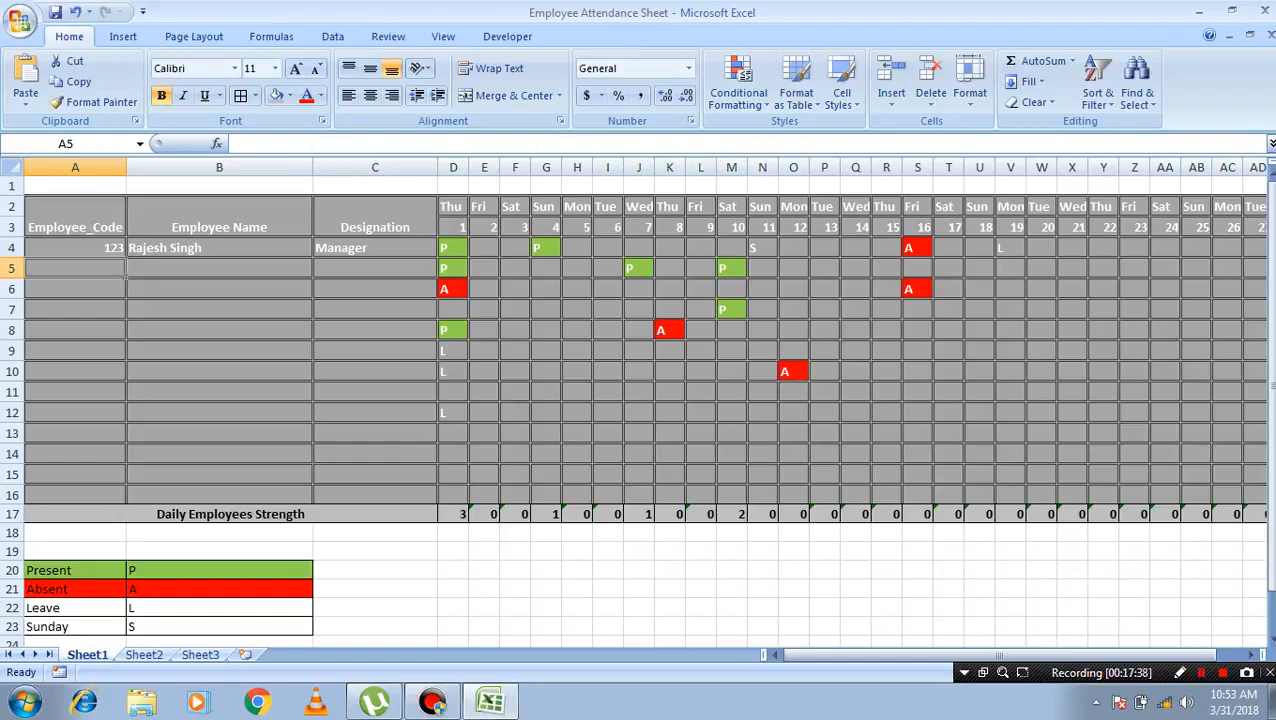
click(219, 433)
click(219, 475)
click(375, 475)
click(607, 475)
key(Right)
key(Right)
key(Right)
key(Right)
key(Right)
key(Right)
key(Right)
key(Right)
key(Right)
key(Right)
key(Right)
key(Right)
key(Right)
key(Right)
key(Right)
key(Right)
key(Right)
key(Right)
key(Right)
key(Right)
key(Left)
key(Left)
key(Left)
key(Left)
key(Left)
key(Left)
key(Left)
key(Left)
key(Left)
key(Left)
key(Left)
key(Left)
key(Left)
key(Left)
key(Left)
key(Left)
key(Left)
key(Left)
key(Left)
key(Left)
key(Left)
key(Left)
key(Left)
key(Left)
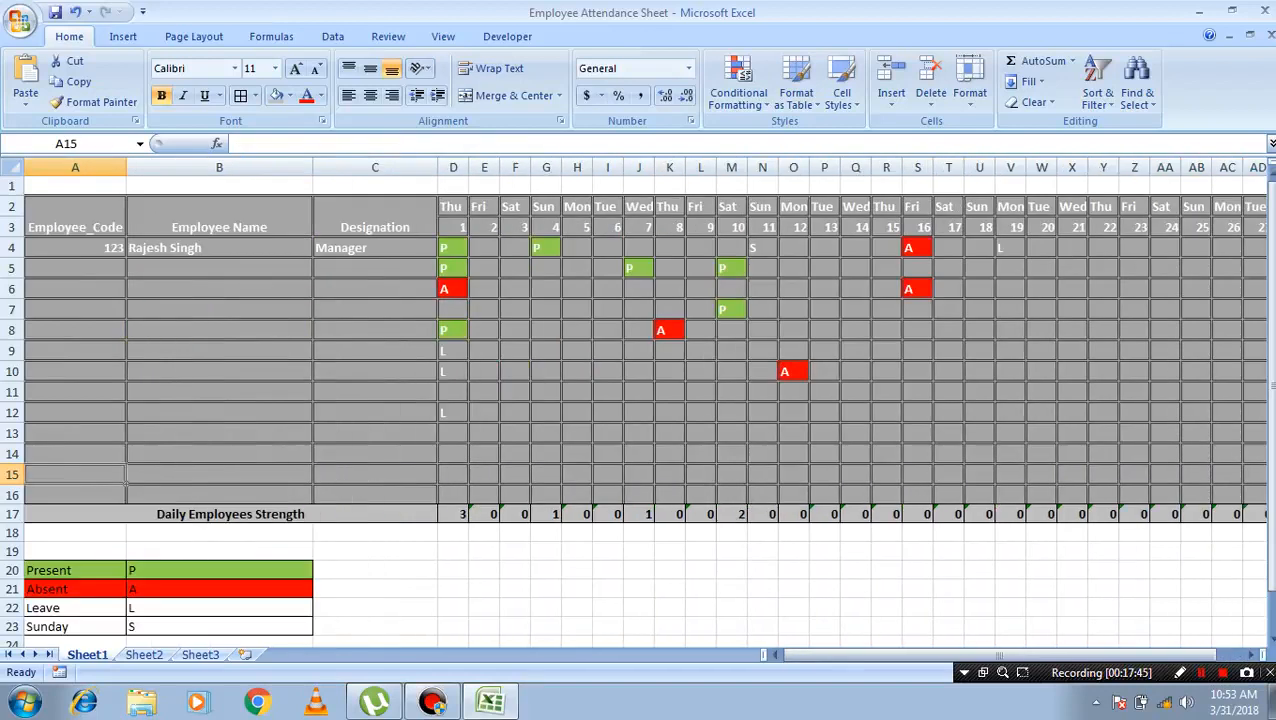
key(Right)
key(Right)
key(Right)
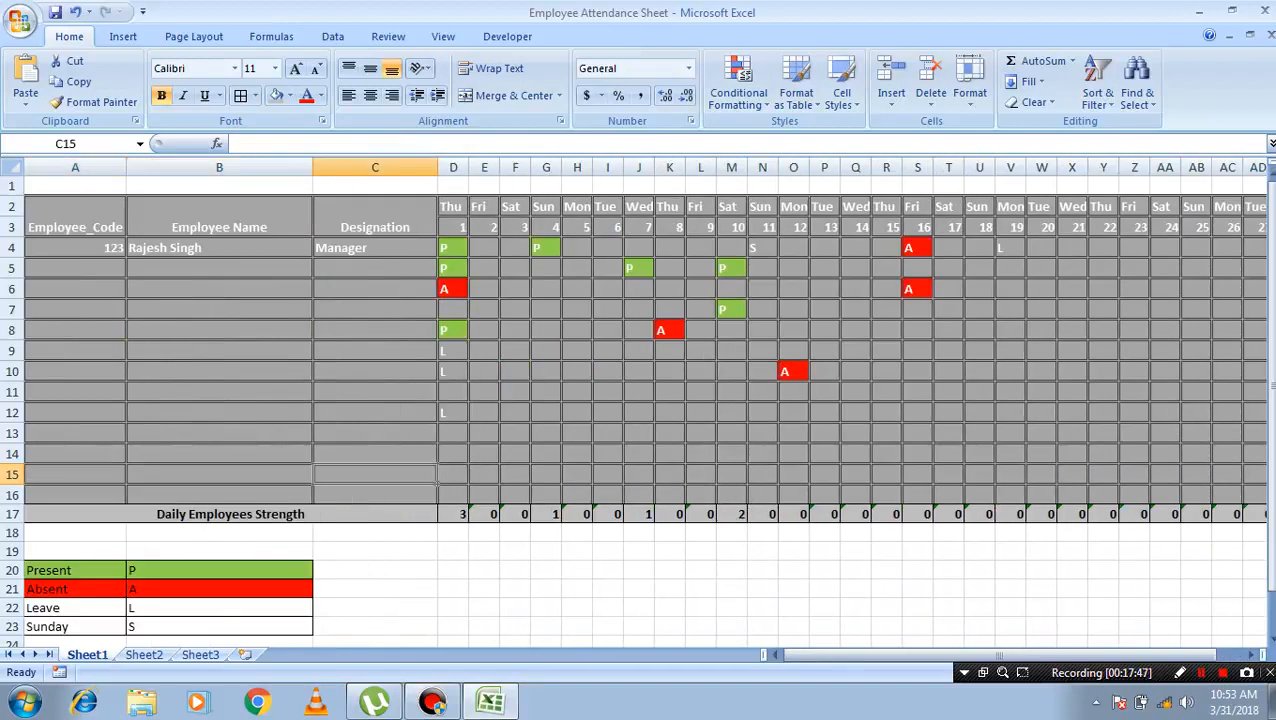
key(Right)
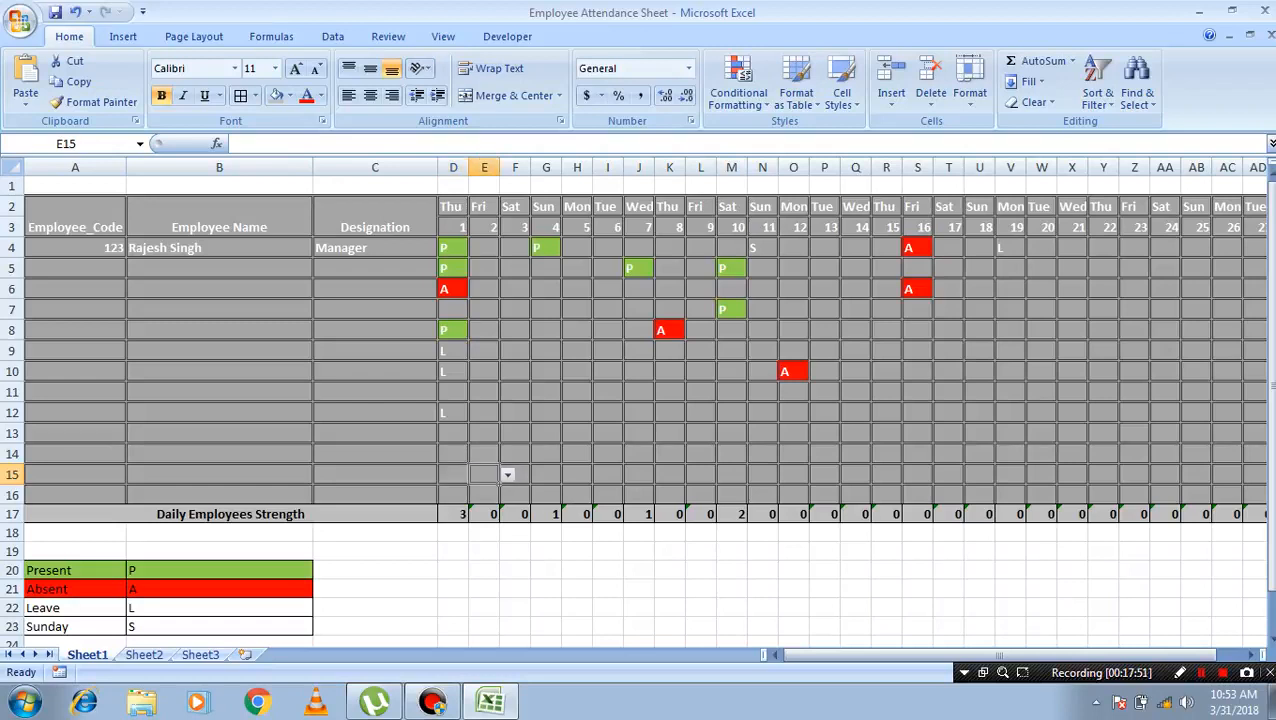
key(Right)
key(Right)
key(Right)
key(Down)
key(Down)
key(Down)
key(Down)
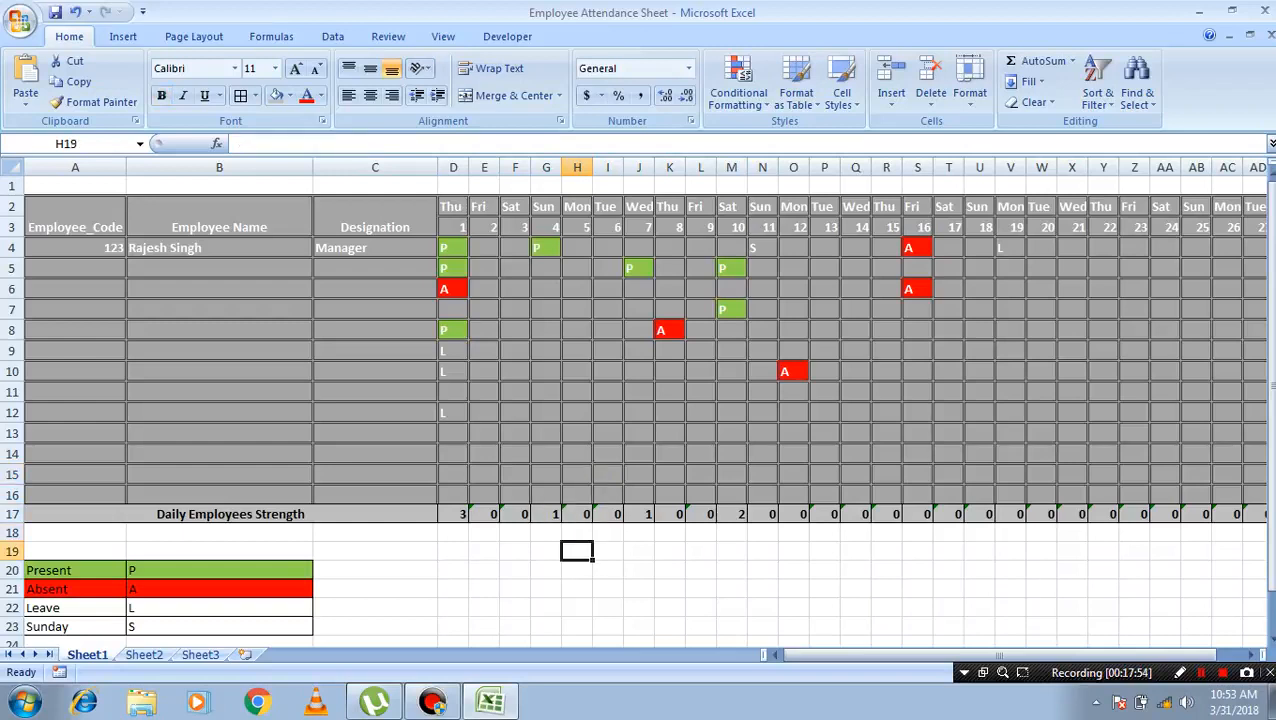